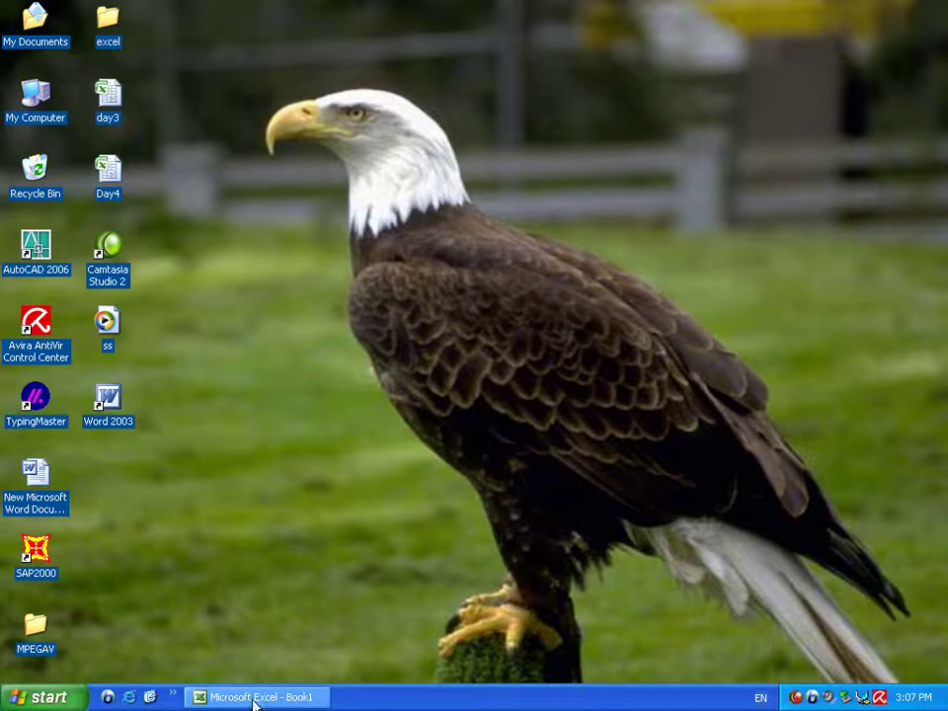
Step: Switch to the Book1 workbook in Microsoft Excel
{"action": "left_click", "coordinate": [254, 699]}
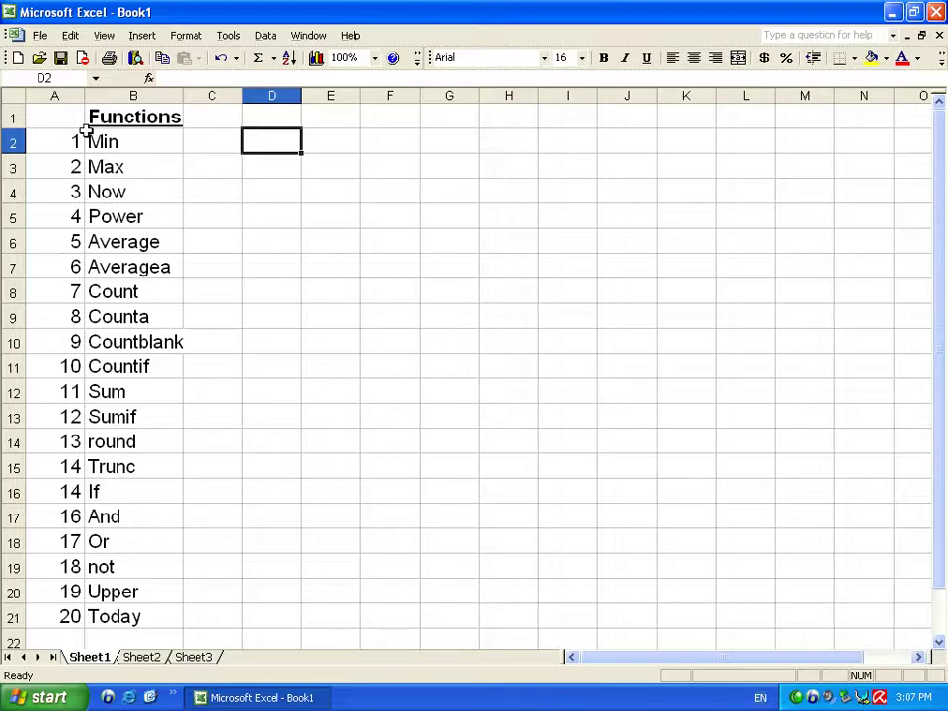
Step: Insert a blank row above the Functions heading on Sheet1
{"action": "left_click", "coordinate": [10, 122]}
{"action": "right_click", "coordinate": [10, 125]}
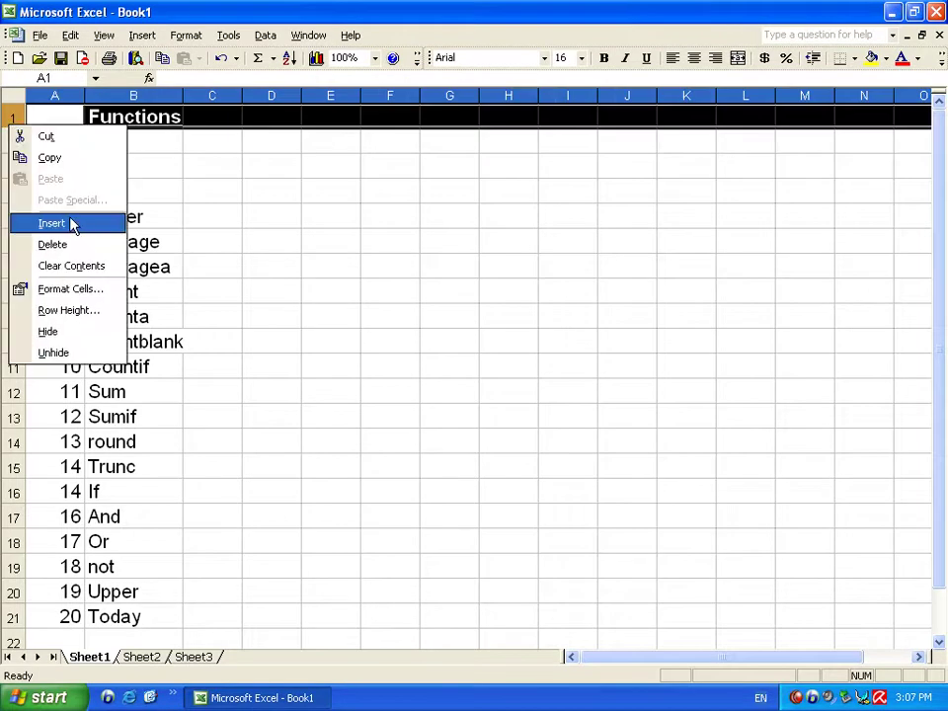
{"action": "left_click", "coordinate": [72, 224]}
{"action": "left_click", "coordinate": [189, 174]}
Step: Enter the title "Lecture#4,5" in cell B1
{"action": "left_click", "coordinate": [133, 116]}
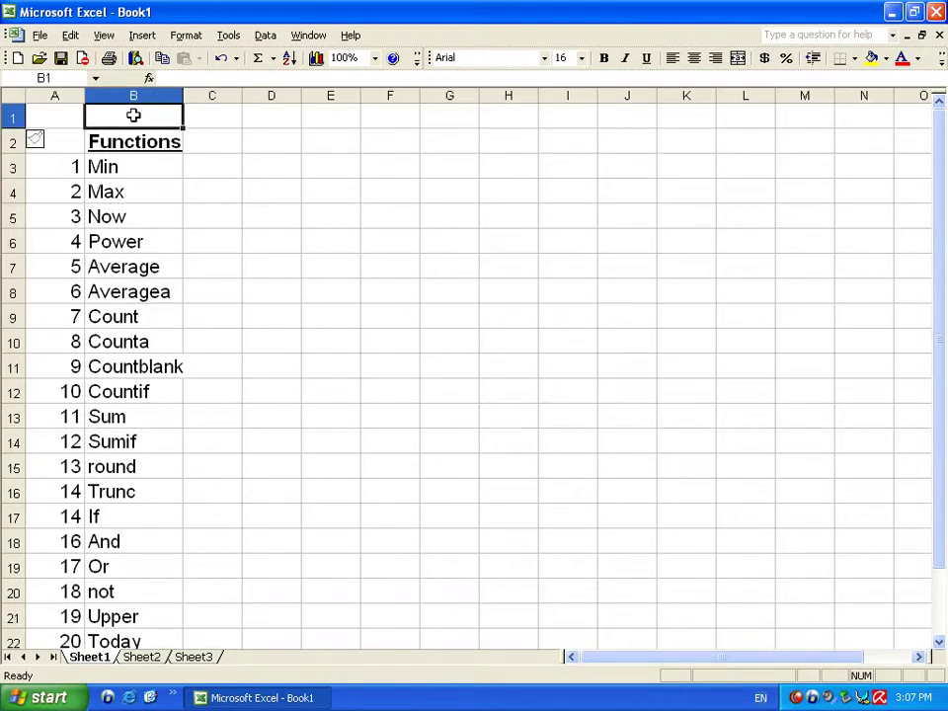
{"action": "type", "text": "Lecture#4,5"}
{"action": "key", "text": "Return"}
Step: Move the formatting toolbar onto its own row below the standard toolbar
{"action": "left_click", "coordinate": [100, 111]}
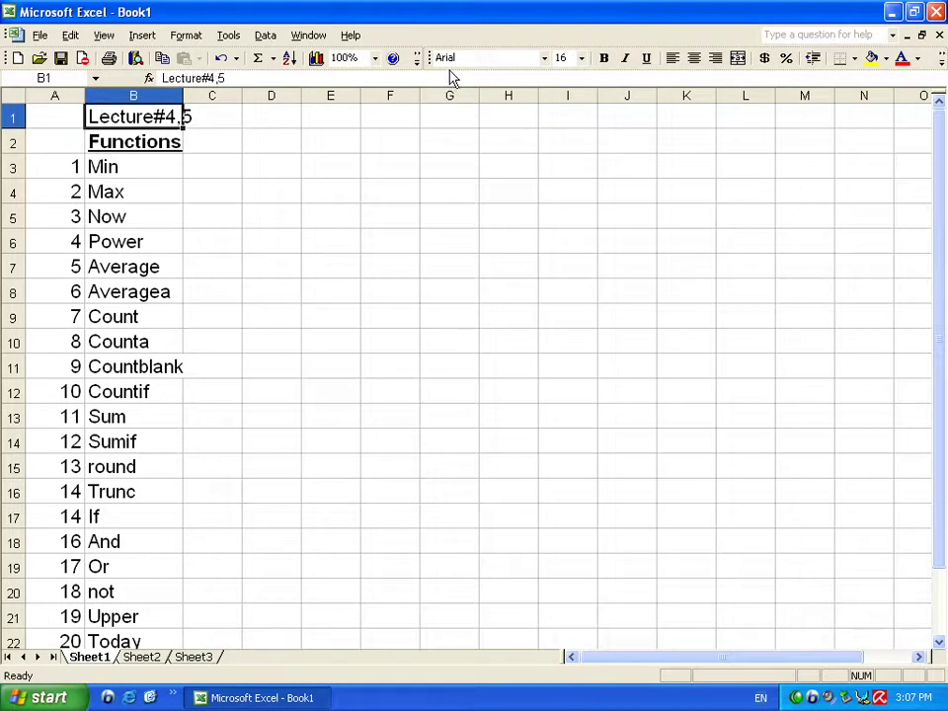
{"action": "left_click_drag", "start_coordinate": [431, 58], "coordinate": [4, 97]}
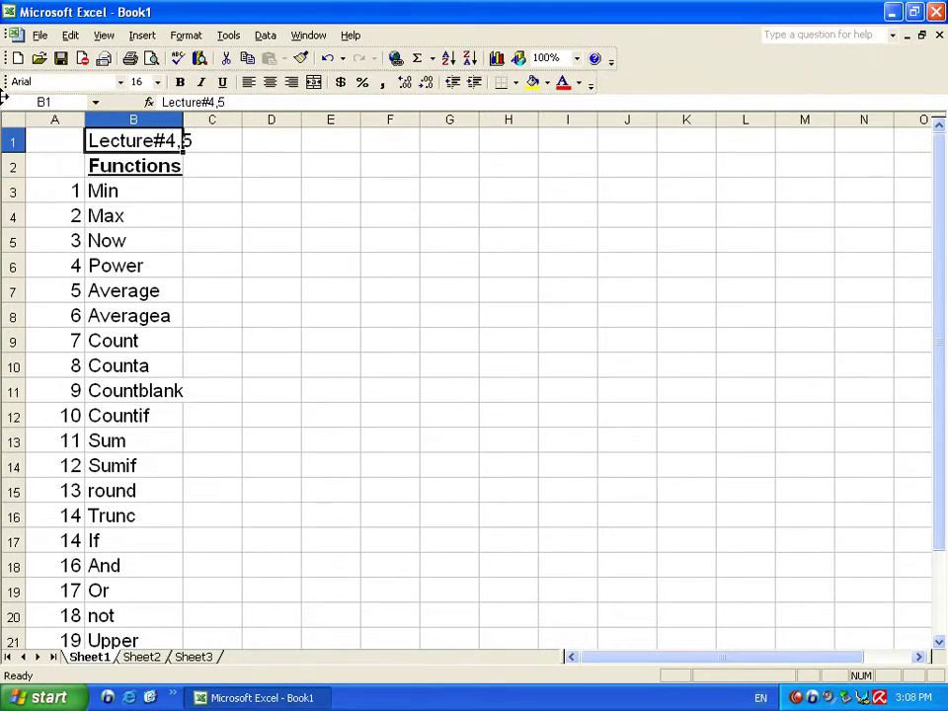
Step: Try to fill the lecture title cell B1 with orange
{"action": "left_click", "coordinate": [547, 83]}
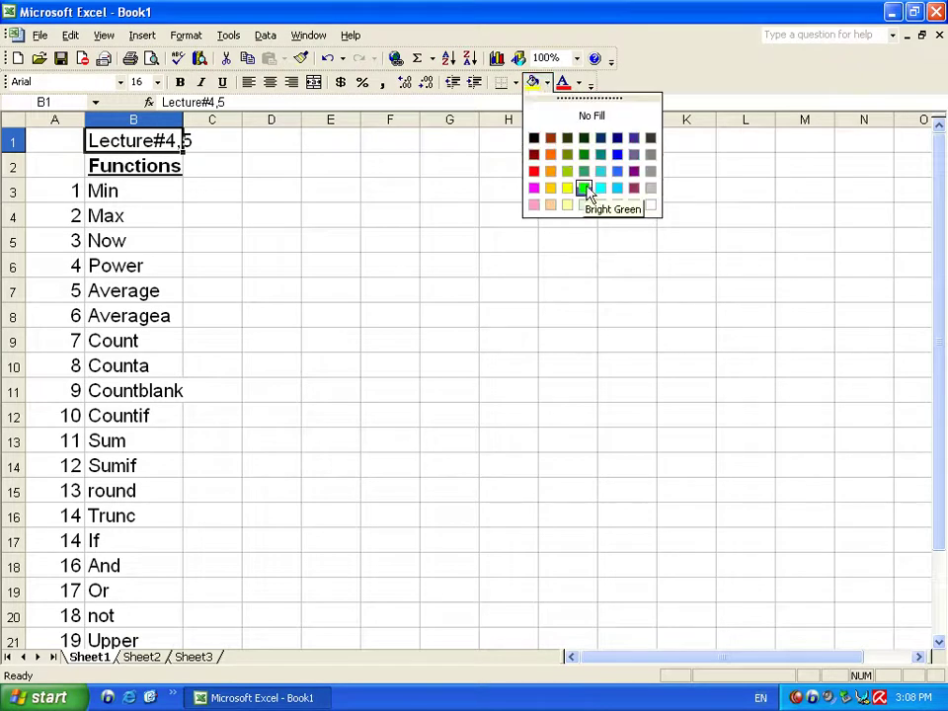
{"action": "left_click", "coordinate": [360, 223]}
{"action": "left_click", "coordinate": [244, 216]}
{"action": "left_click", "coordinate": [143, 141]}
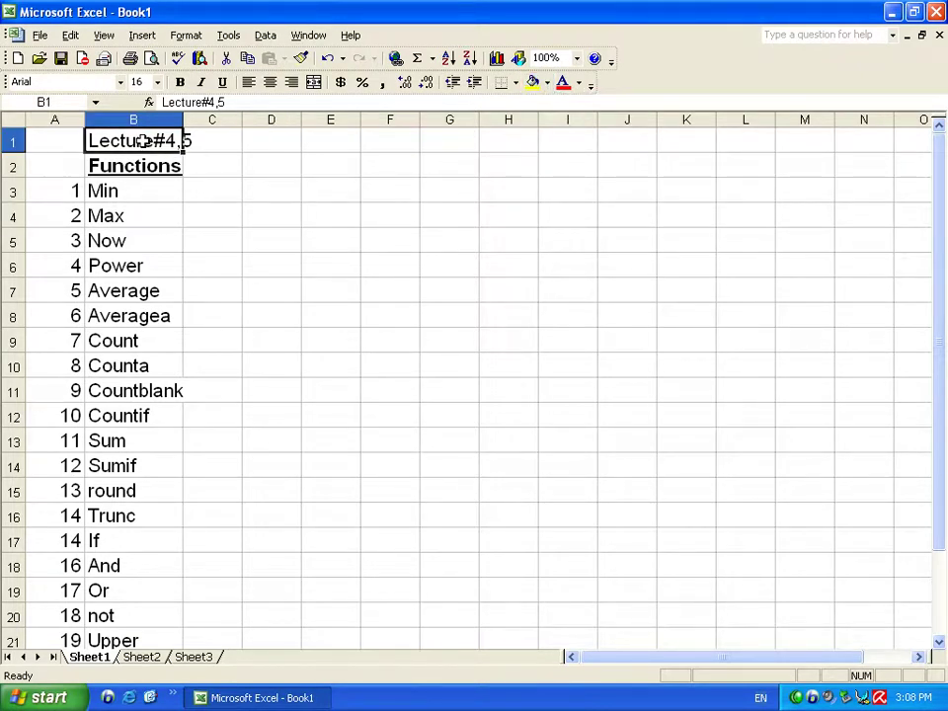
{"action": "left_click", "coordinate": [546, 84]}
{"action": "left_click", "coordinate": [552, 152]}
{"action": "left_click", "coordinate": [270, 220]}
{"action": "key", "text": "Left"}
{"action": "key", "text": "Left"}
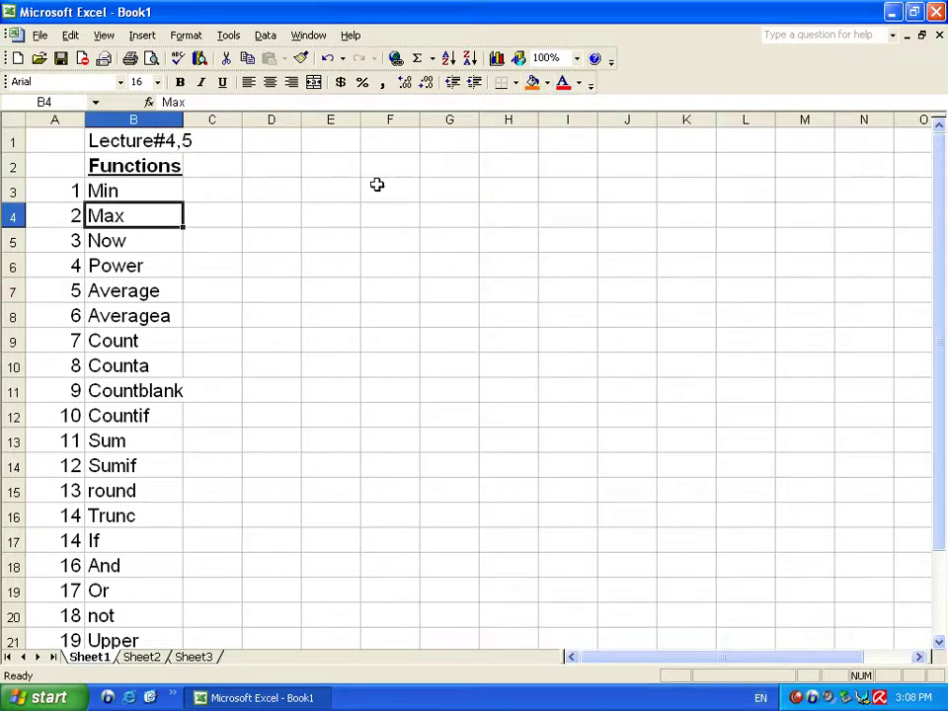
Step: Clear the lecture title from B1 and delete row 1 above the Functions heading
{"action": "left_click", "coordinate": [105, 135]}
{"action": "key", "text": "Delete"}
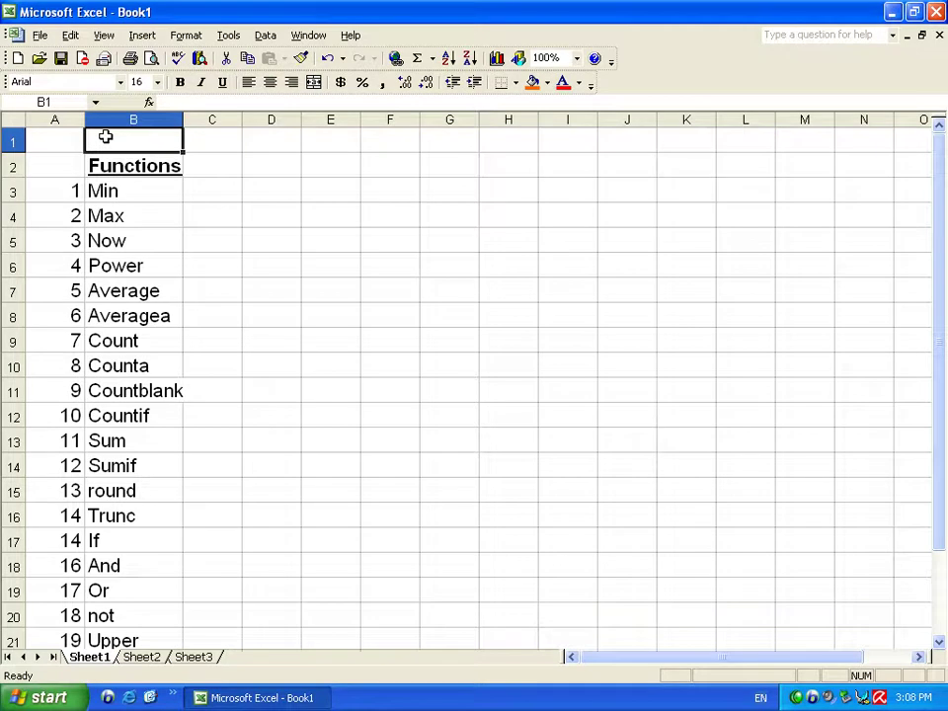
{"action": "right_click", "coordinate": [6, 144]}
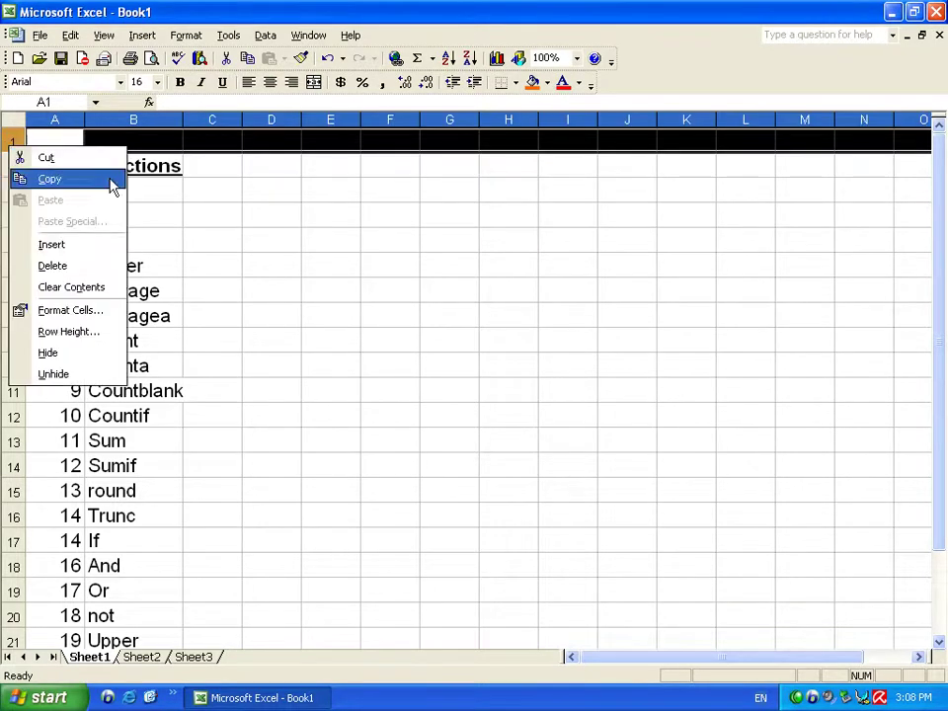
{"action": "left_click", "coordinate": [70, 265]}
{"action": "left_click", "coordinate": [216, 269]}
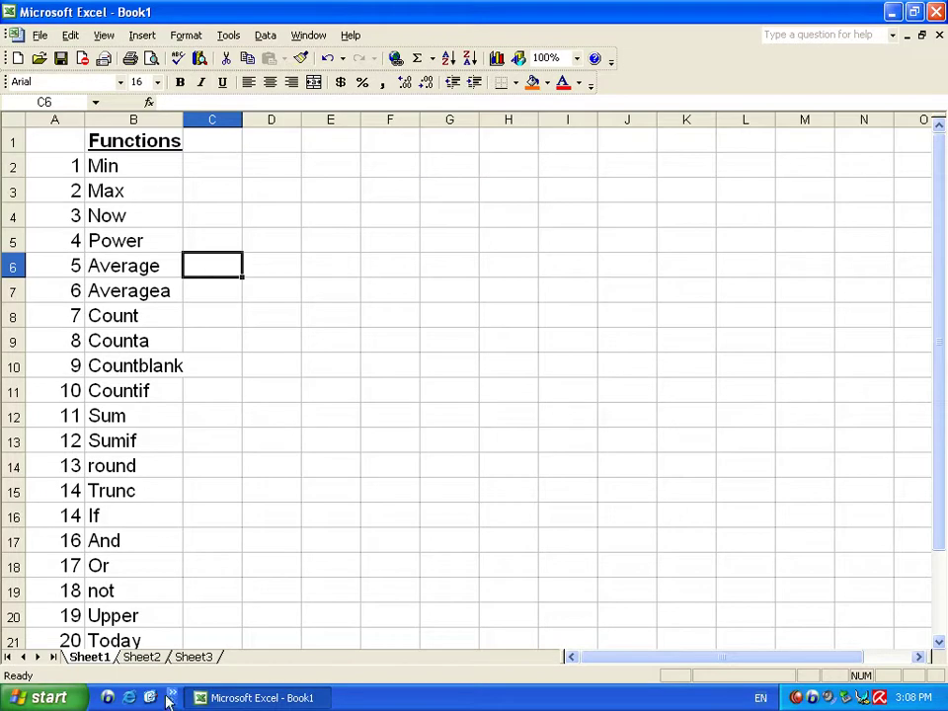
Step: Enter the column headings "Empno" in E2 and "Ename" in F2
{"action": "left_click", "coordinate": [383, 168]}
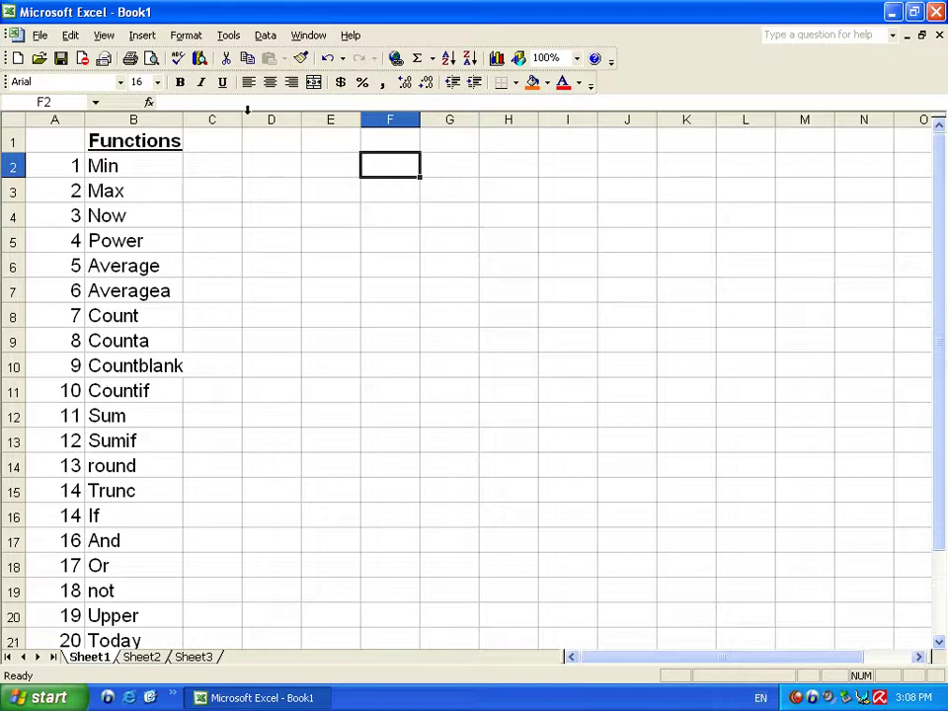
{"action": "left_click", "coordinate": [443, 166]}
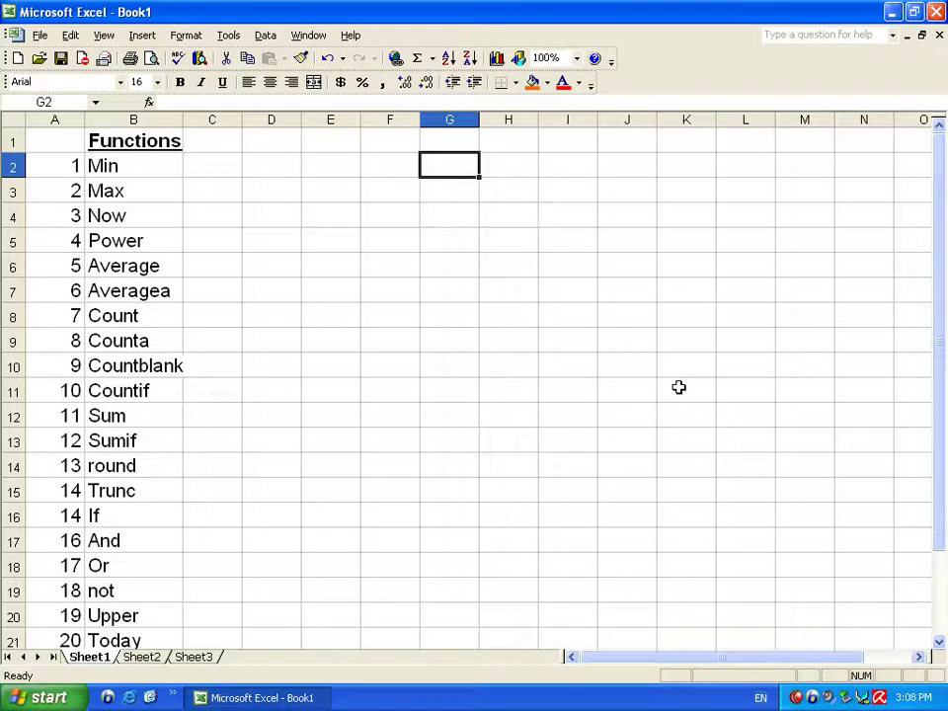
{"action": "key", "text": "Left"}
{"action": "key", "text": "Left"}
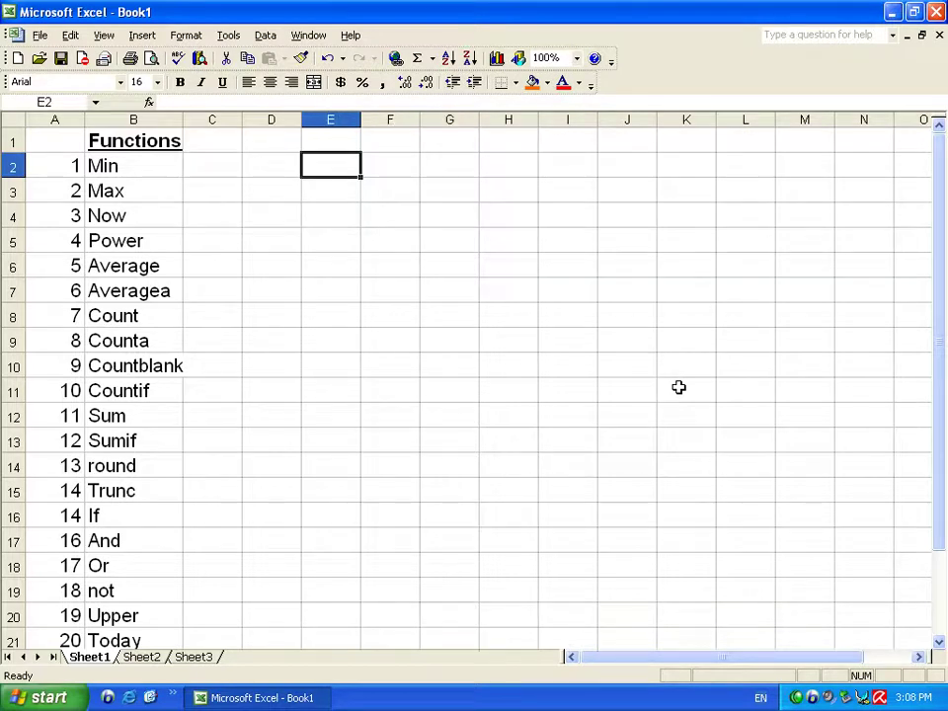
{"action": "type", "text": "Empno"}
{"action": "key", "text": "Tab"}
{"action": "key", "text": "Left"}
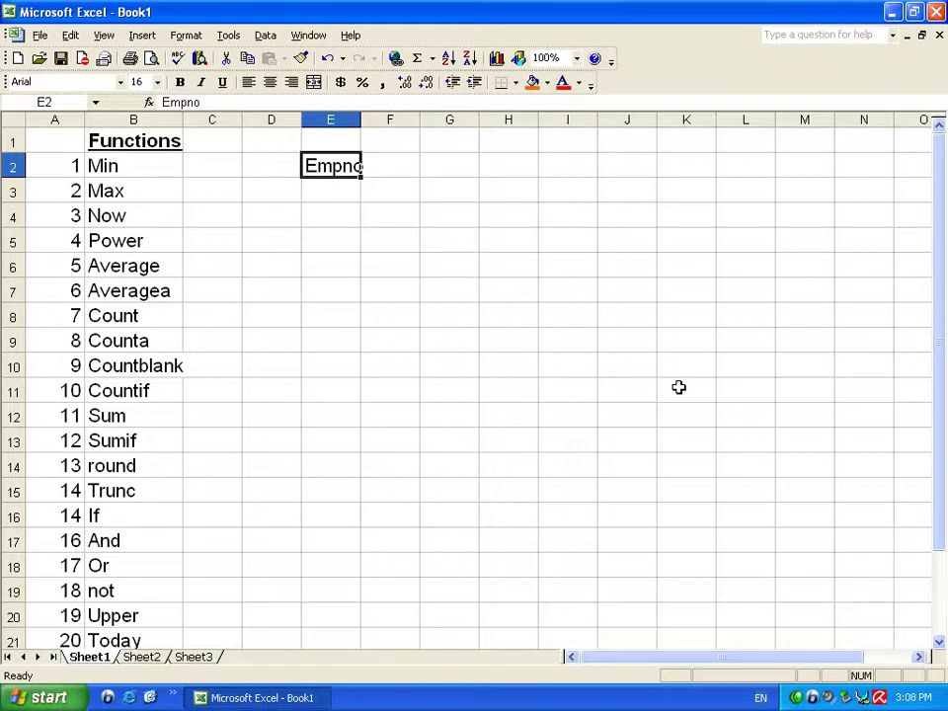
{"action": "key", "text": "Right"}
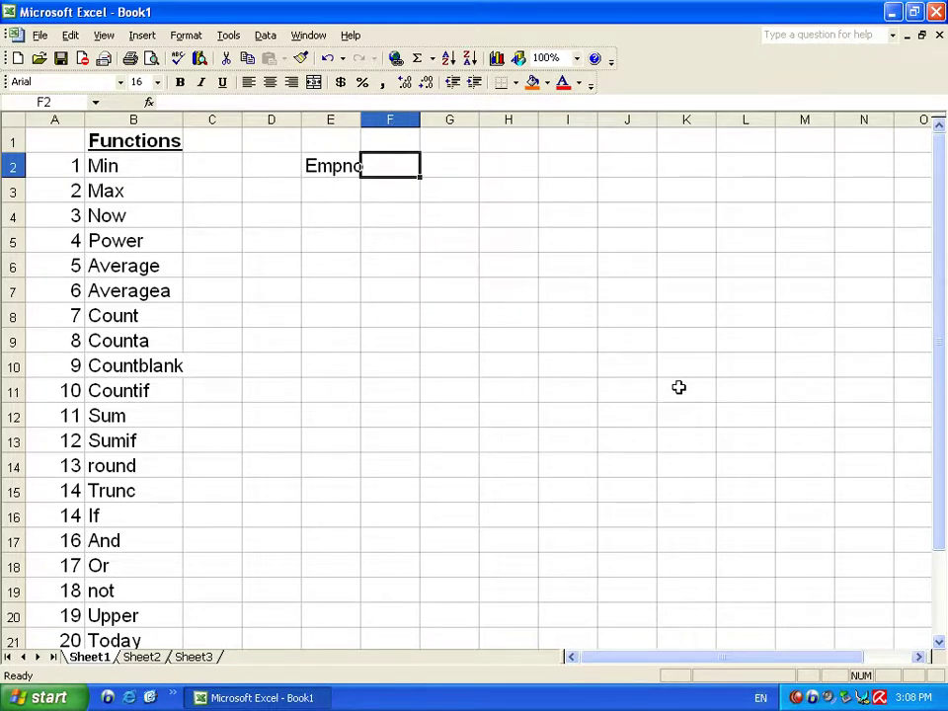
{"action": "type", "text": "Ename"}
{"action": "key", "text": "Tab"}
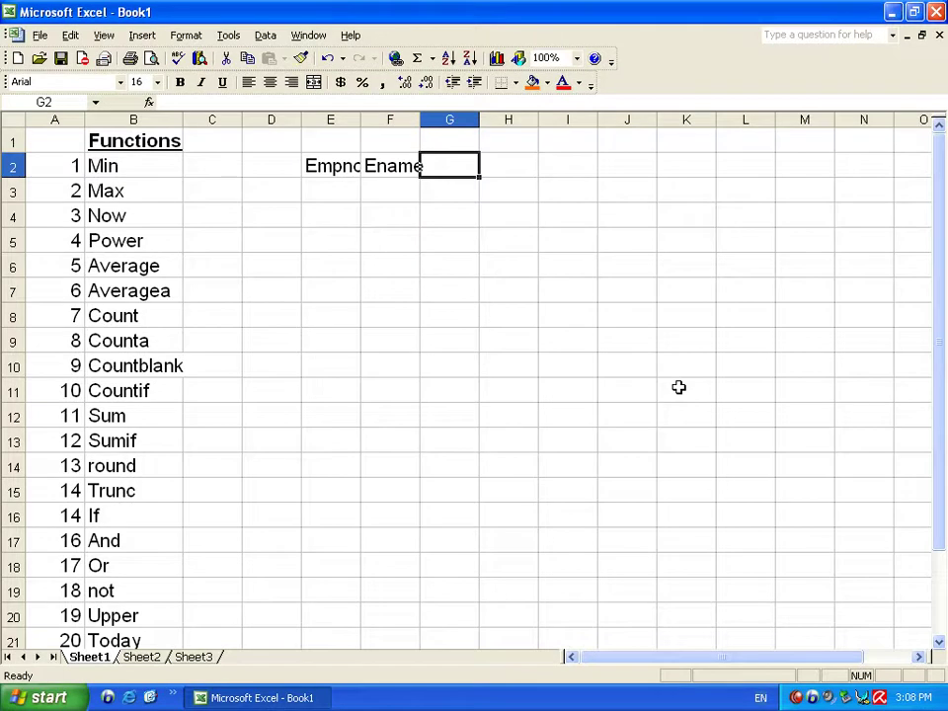
Step: Widen columns E and F so the Empno and Ename headings fit
{"action": "key", "text": "Left"}
{"action": "key", "text": "Left"}
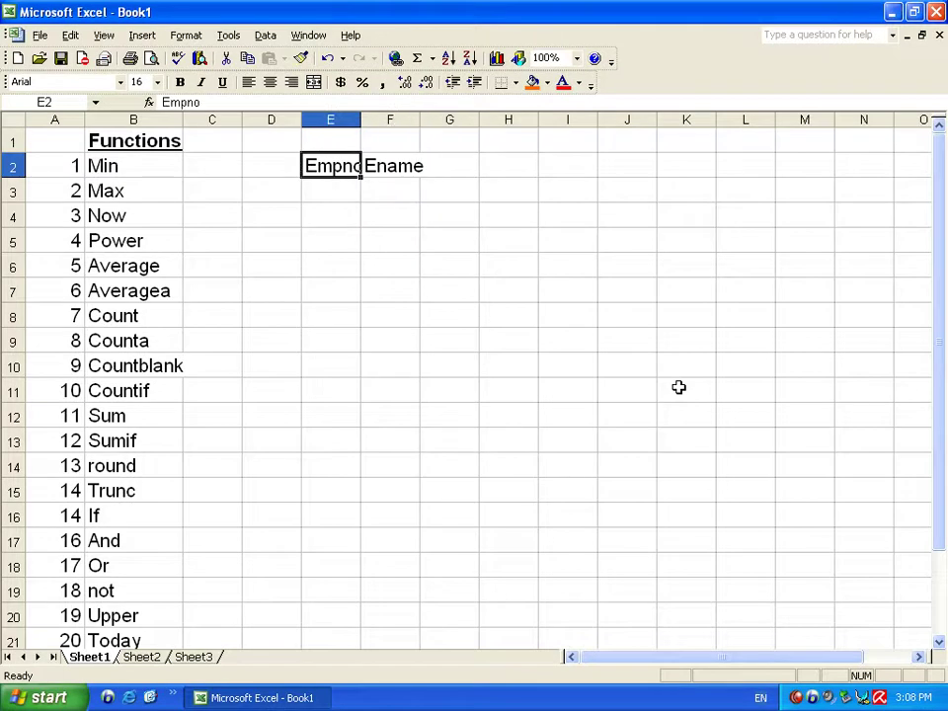
{"action": "left_click_drag", "start_coordinate": [360, 120], "coordinate": [378, 118]}
{"action": "left_click_drag", "start_coordinate": [437, 118], "coordinate": [466, 119]}
Step: Enter the column headings "Job" in G2 and "Salary" in H2
{"action": "left_click", "coordinate": [512, 172]}
{"action": "type", "text": "Job"}
{"action": "key", "text": "Tab"}
{"action": "type", "text": "Salary"}
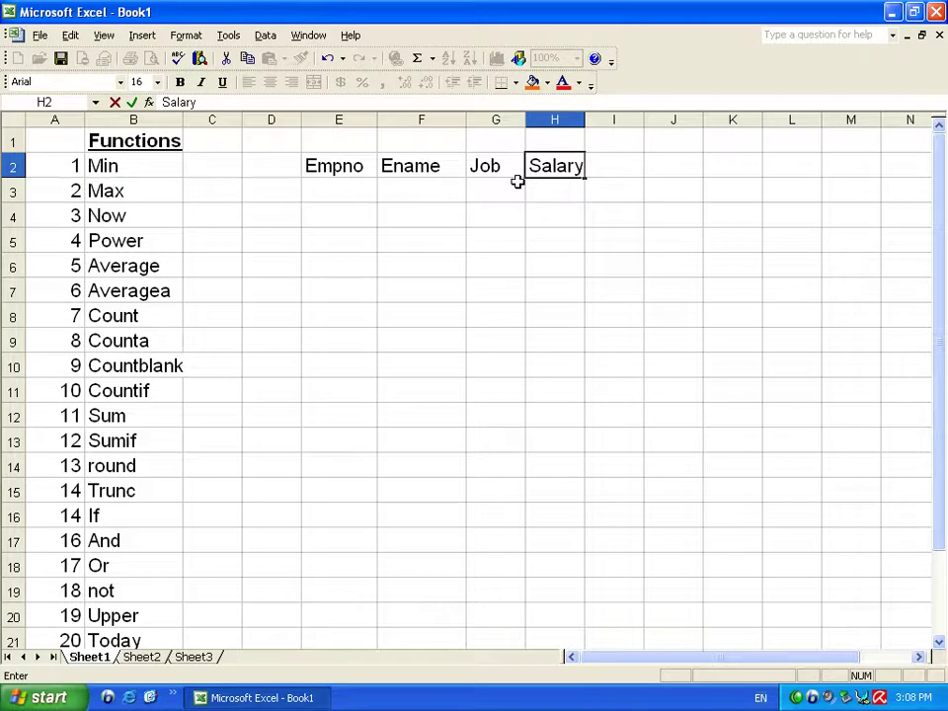
{"action": "key", "text": "Return"}
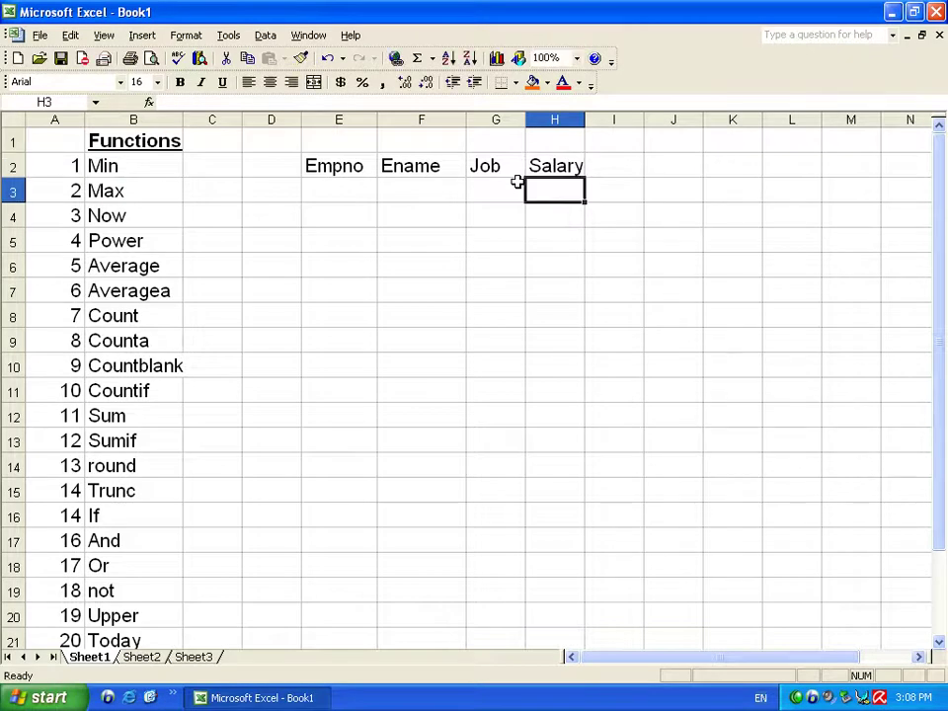
Step: Apply a thick box border around the employee table range E2:H10
{"action": "left_click_drag", "start_coordinate": [335, 167], "coordinate": [561, 376]}
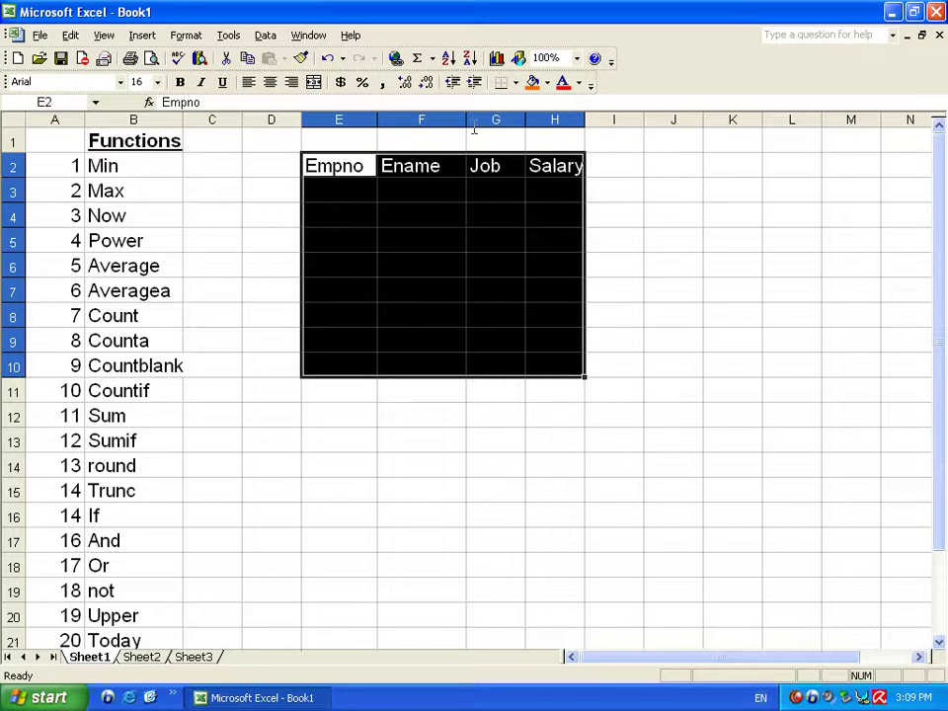
{"action": "left_click", "coordinate": [516, 84]}
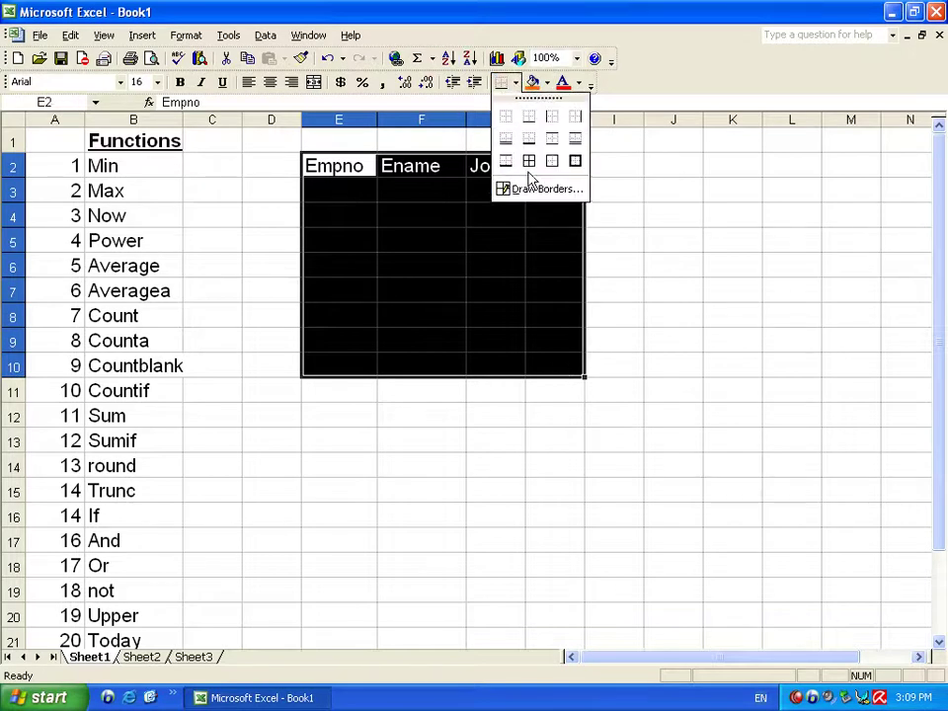
{"action": "left_click", "coordinate": [576, 159]}
{"action": "left_click", "coordinate": [354, 208]}
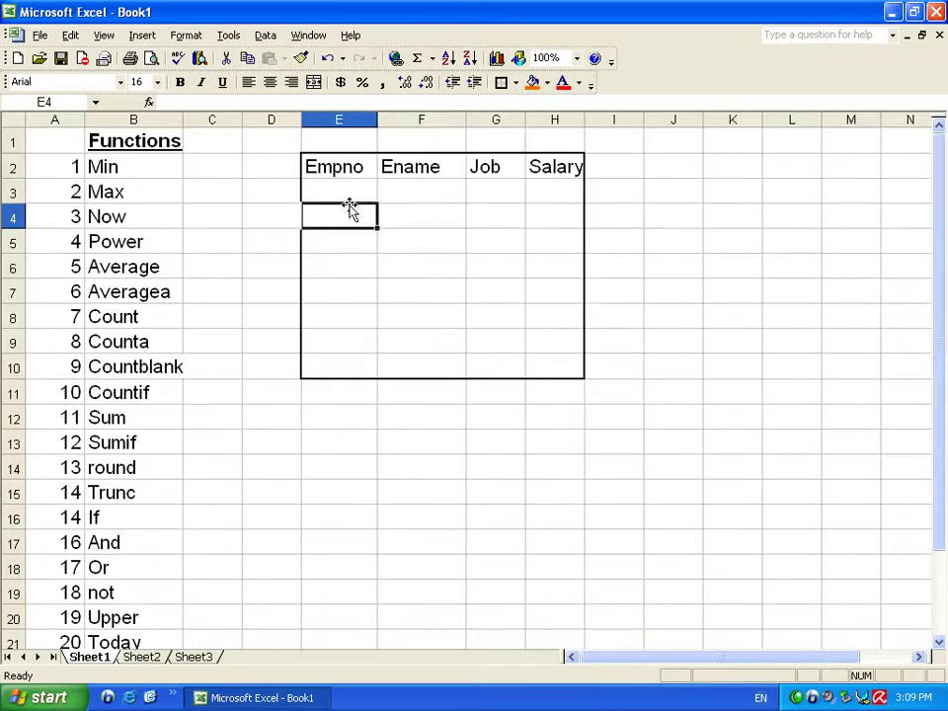
Step: Apply the same thick box border around the heading row E2:H2
{"action": "left_click_drag", "start_coordinate": [339, 165], "coordinate": [556, 171]}
{"action": "left_click", "coordinate": [502, 83]}
{"action": "left_click", "coordinate": [419, 239]}
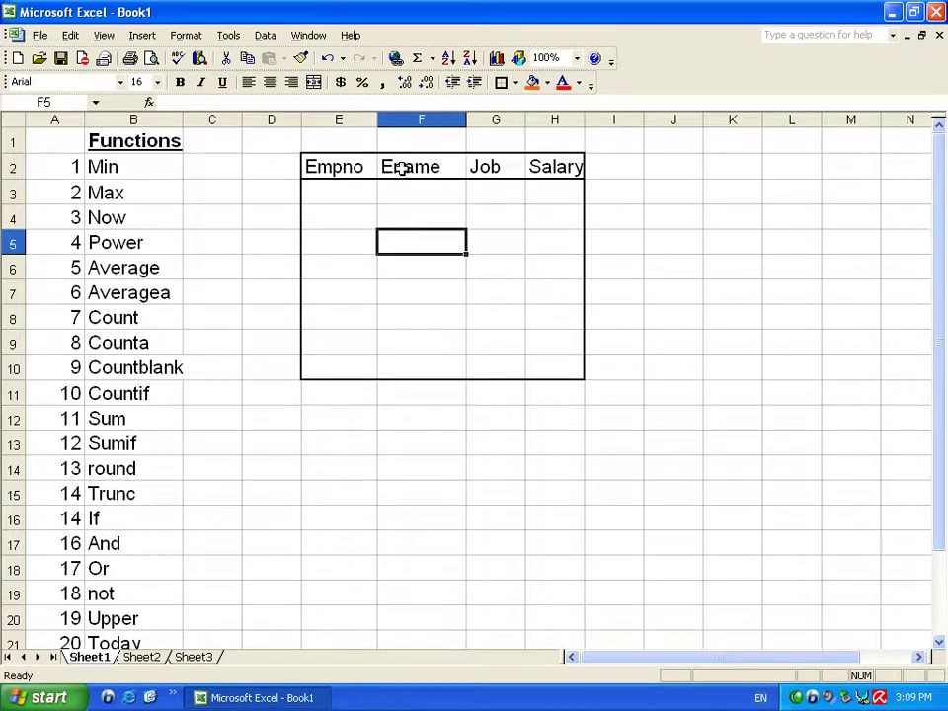
{"action": "left_click", "coordinate": [333, 182]}
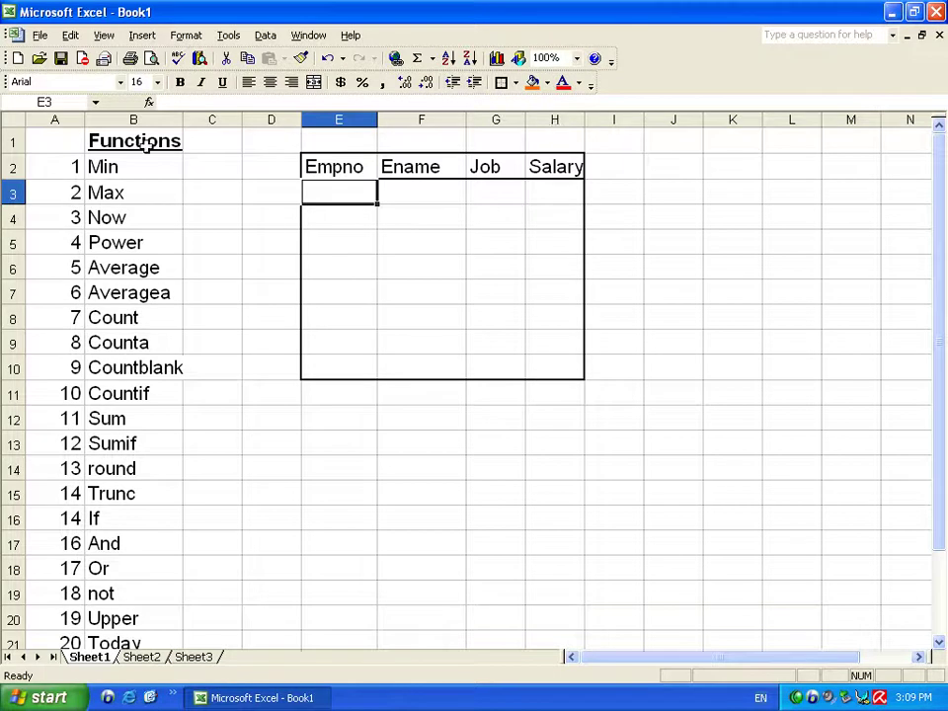
{"action": "left_click", "coordinate": [327, 166]}
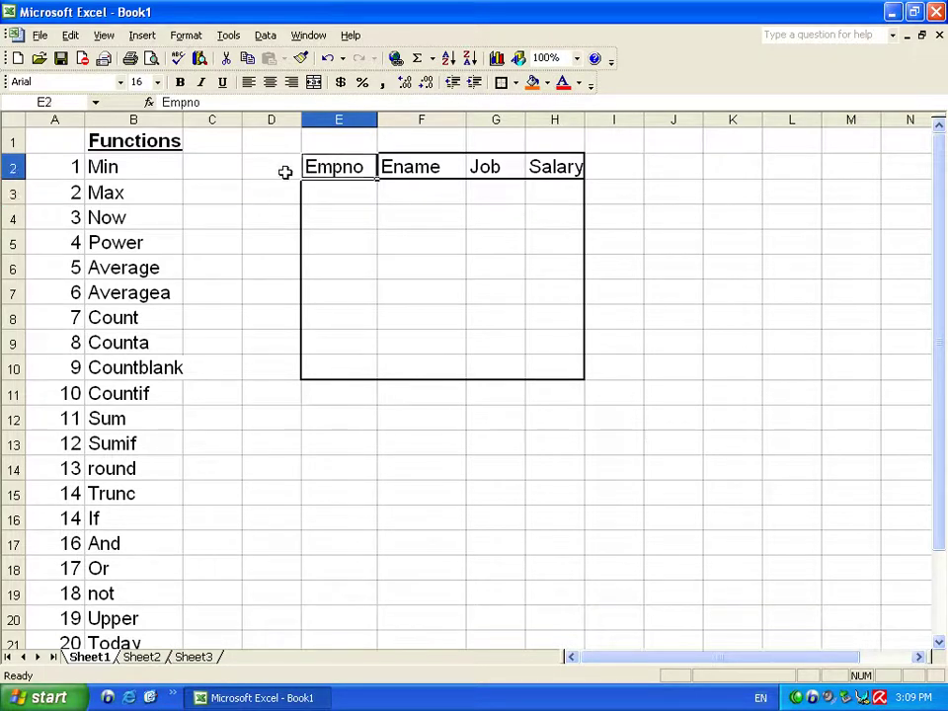
{"action": "left_click_drag", "start_coordinate": [338, 167], "coordinate": [558, 168]}
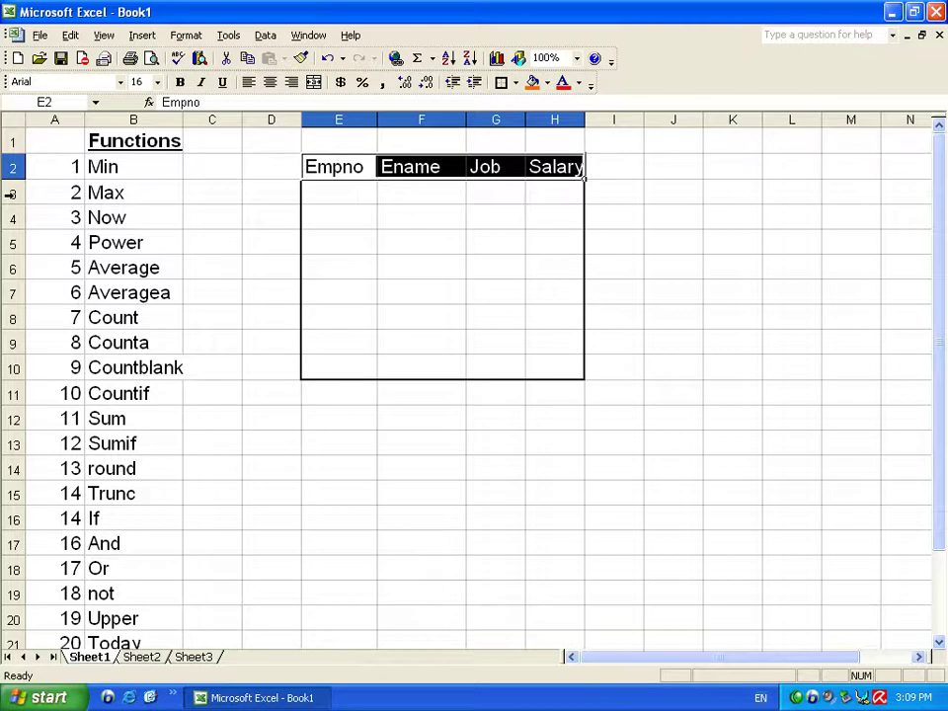
Step: Fill in the first employee record in row 3 with Empno 1, the employee's name, job "Eng" and salary 3000
{"action": "left_click", "coordinate": [339, 189]}
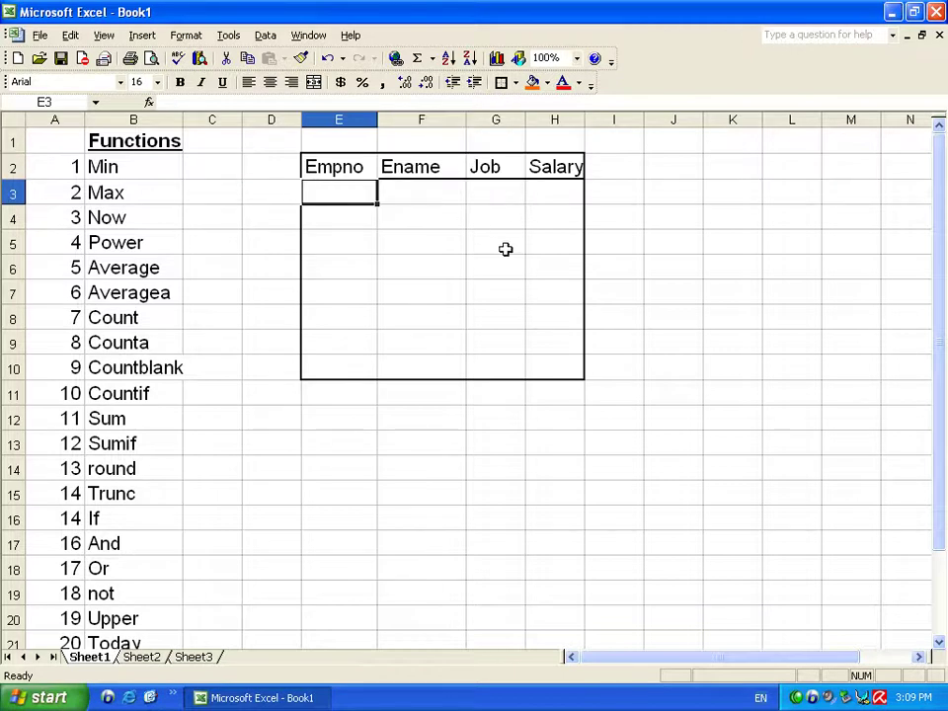
{"action": "type", "text": "1"}
{"action": "key", "text": "Tab"}
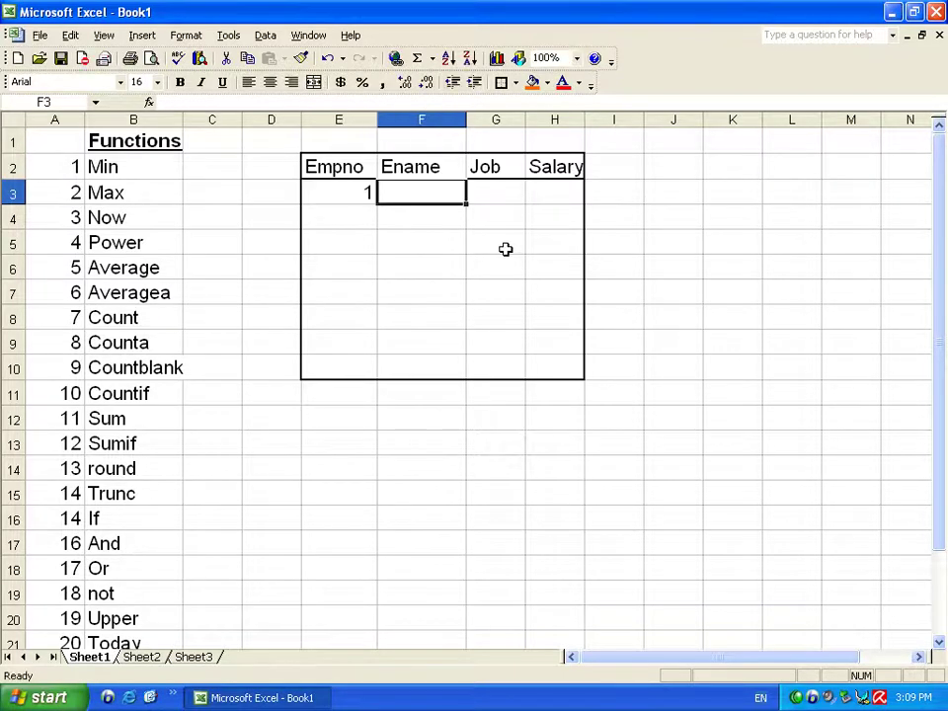
{"action": "type", "text": "Ali"}
{"action": "key", "text": "Tab"}
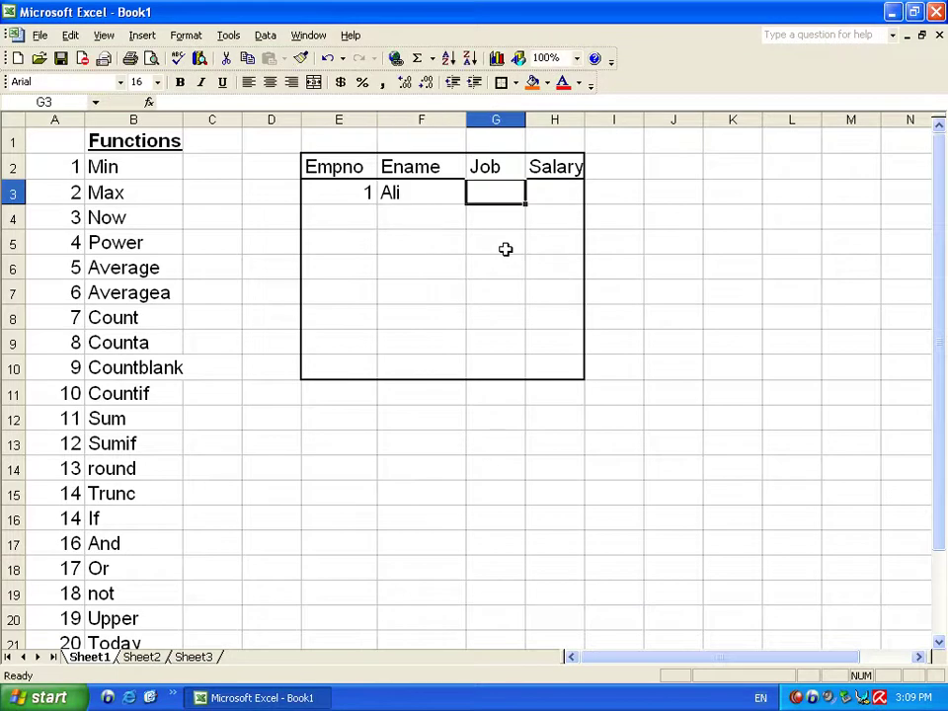
{"action": "type", "text": "Eng"}
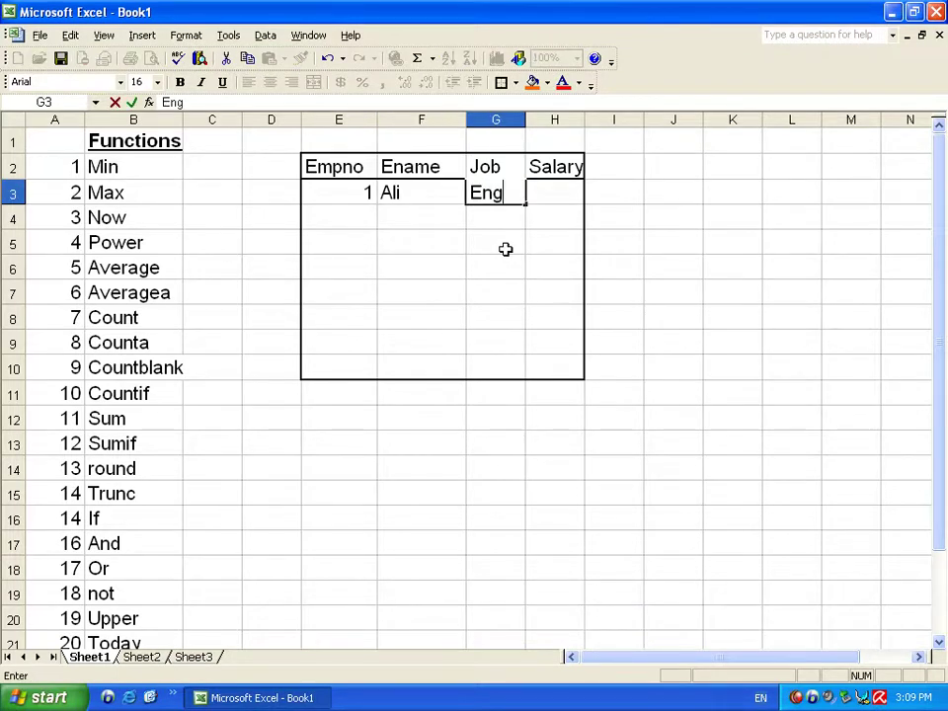
{"action": "key", "text": "Tab"}
{"action": "type", "text": "3000"}
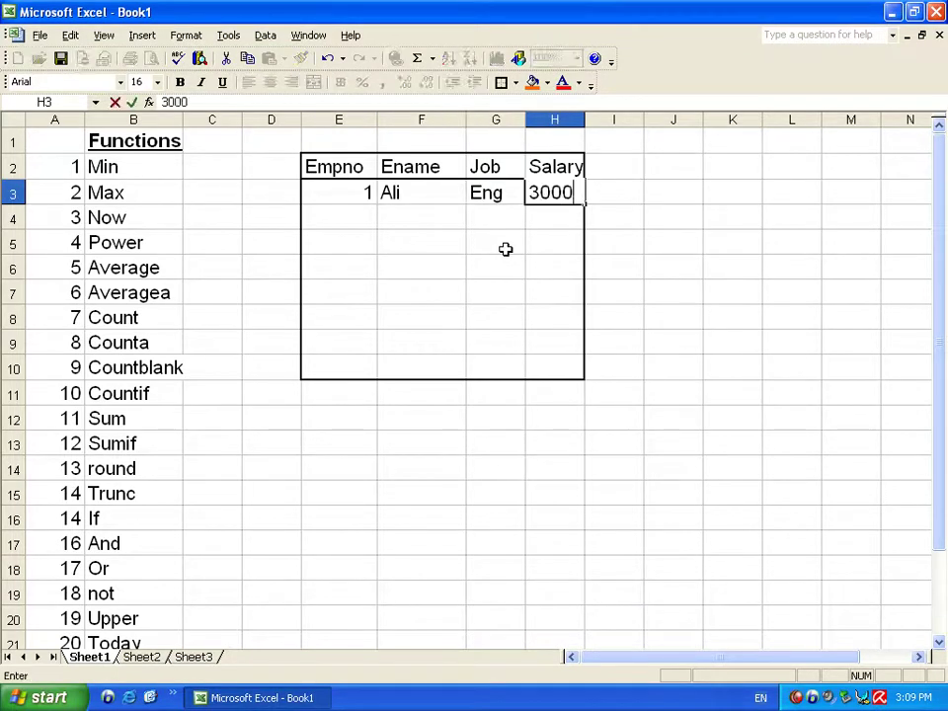
{"action": "key", "text": "Return"}
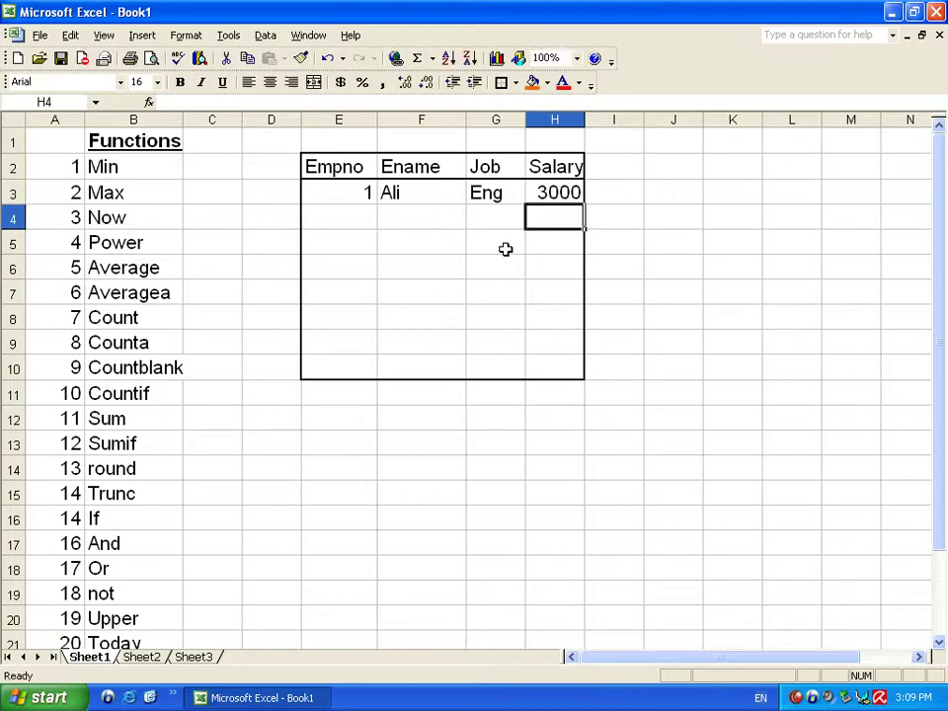
Step: Left-align the contents of the entire worksheet
{"action": "left_click", "coordinate": [10, 119]}
{"action": "left_click", "coordinate": [249, 82]}
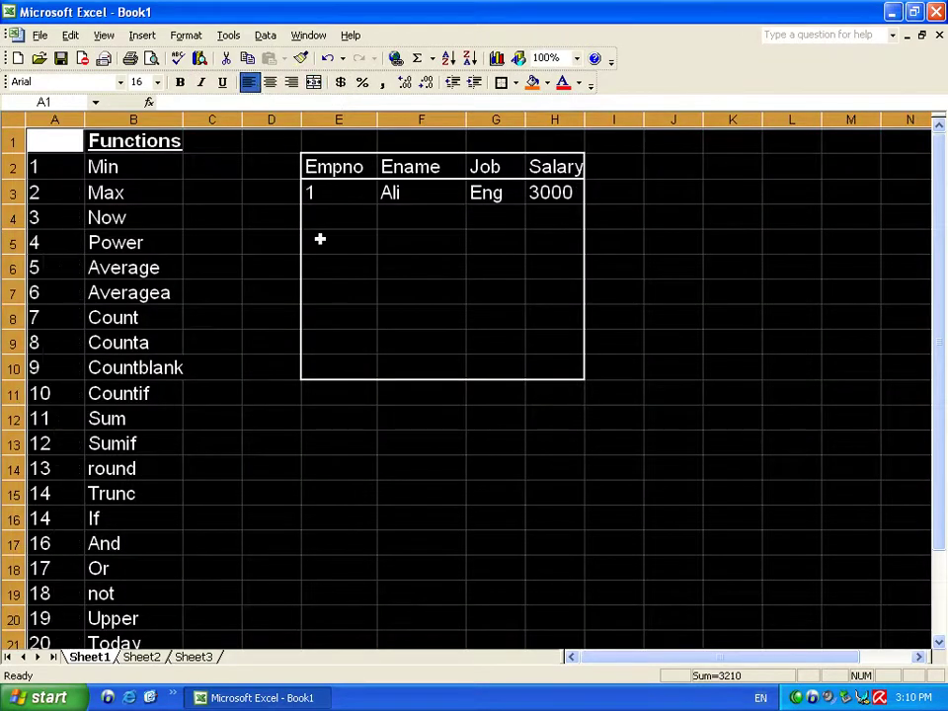
{"action": "left_click", "coordinate": [398, 259]}
Step: Fill in the second employee record in row 4 with Empno 2, the employee's name, job "Eng" and salary 5000
{"action": "left_click", "coordinate": [337, 224]}
{"action": "type", "text": "2"}
{"action": "key", "text": "Tab"}
{"action": "type", "text": "Anwar"}
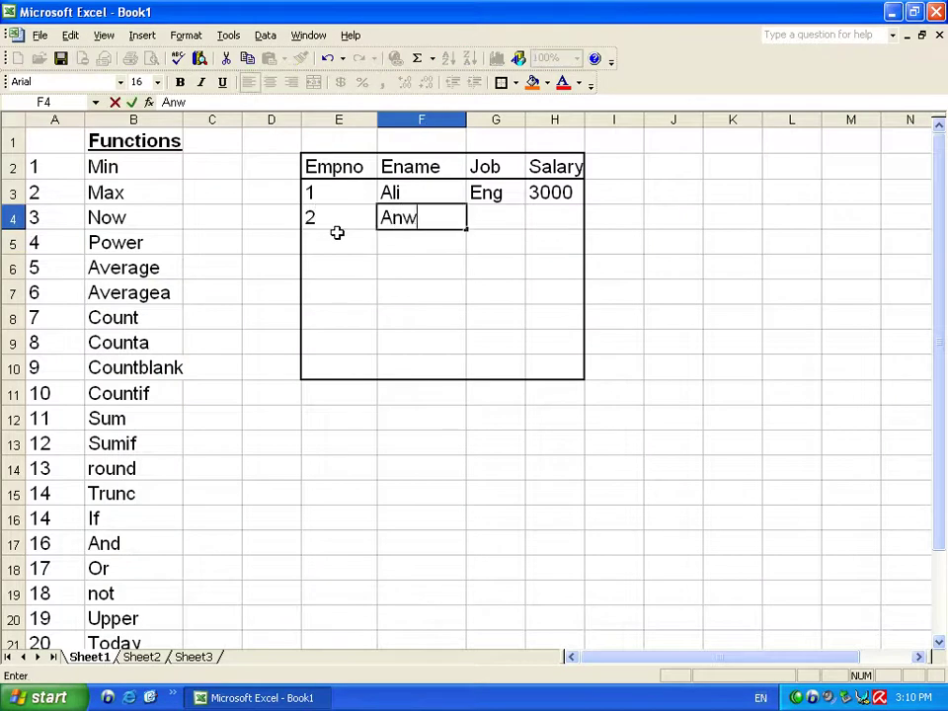
{"action": "key", "text": "Tab"}
{"action": "type", "text": "e"}
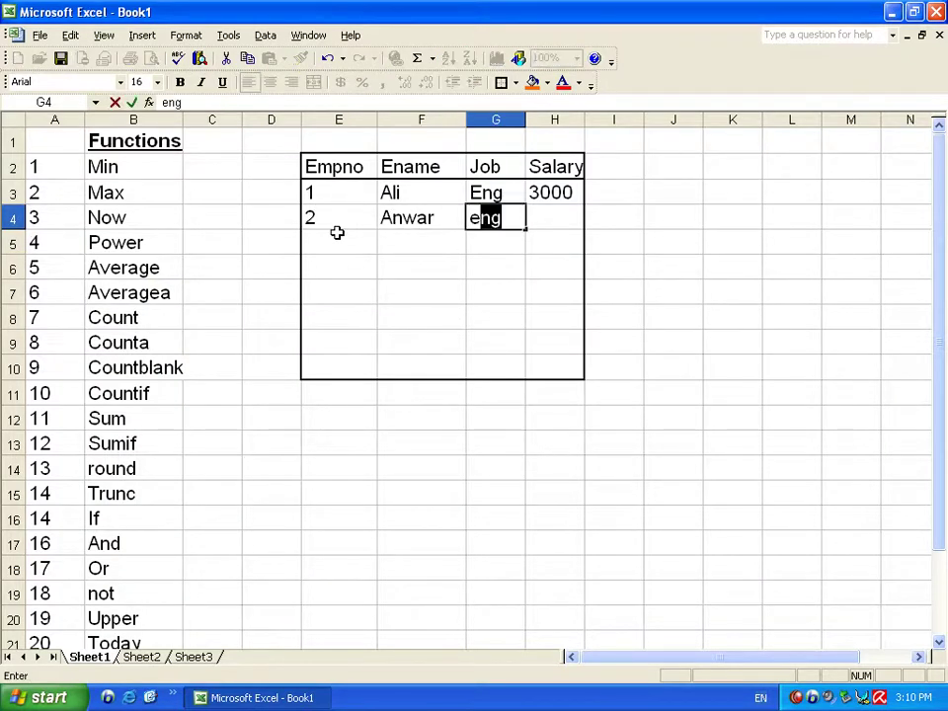
{"action": "key", "text": "Tab"}
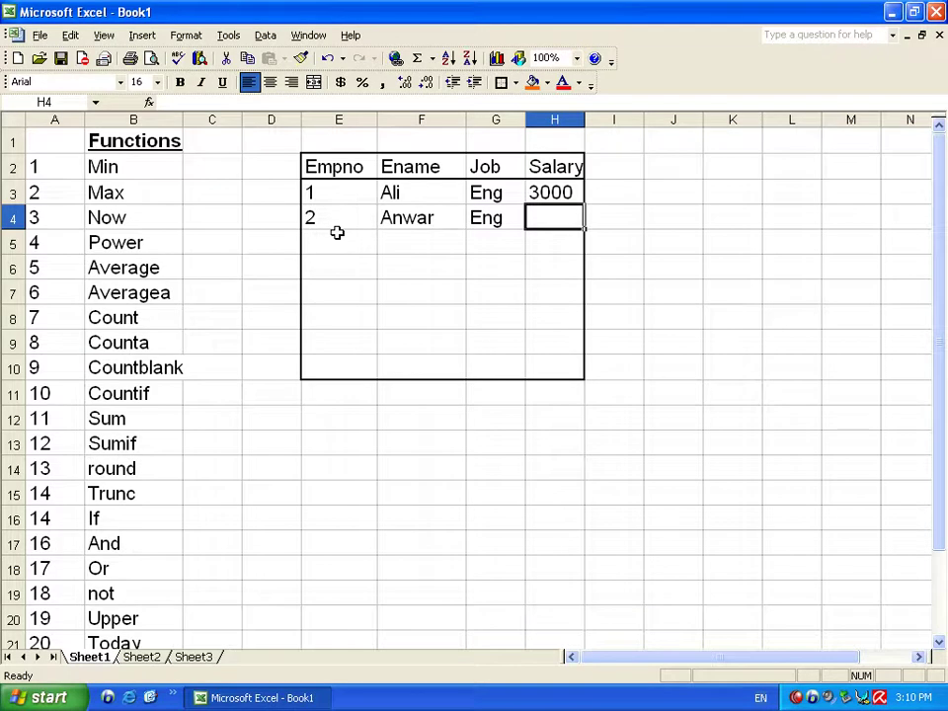
{"action": "type", "text": "5000"}
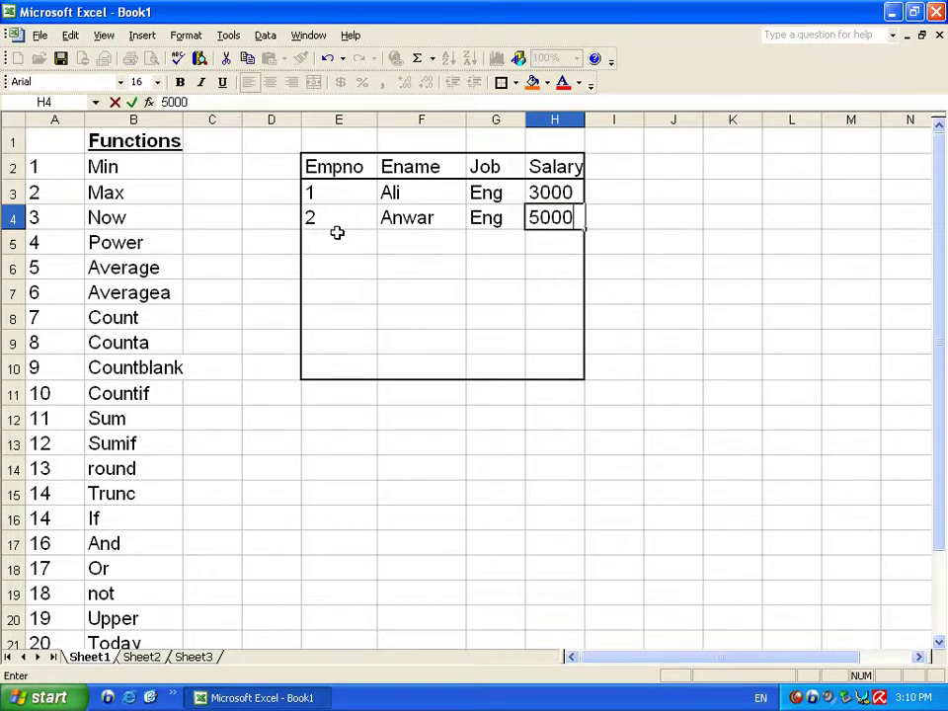
{"action": "key", "text": "Return"}
Step: Fill in the third employee record in row 5 with Empno 3, the employee's name, job "Eng" and salary 1000
{"action": "key", "text": "Left"}
{"action": "key", "text": "Left"}
{"action": "key", "text": "Left"}
{"action": "type", "text": "3"}
{"action": "key", "text": "Tab"}
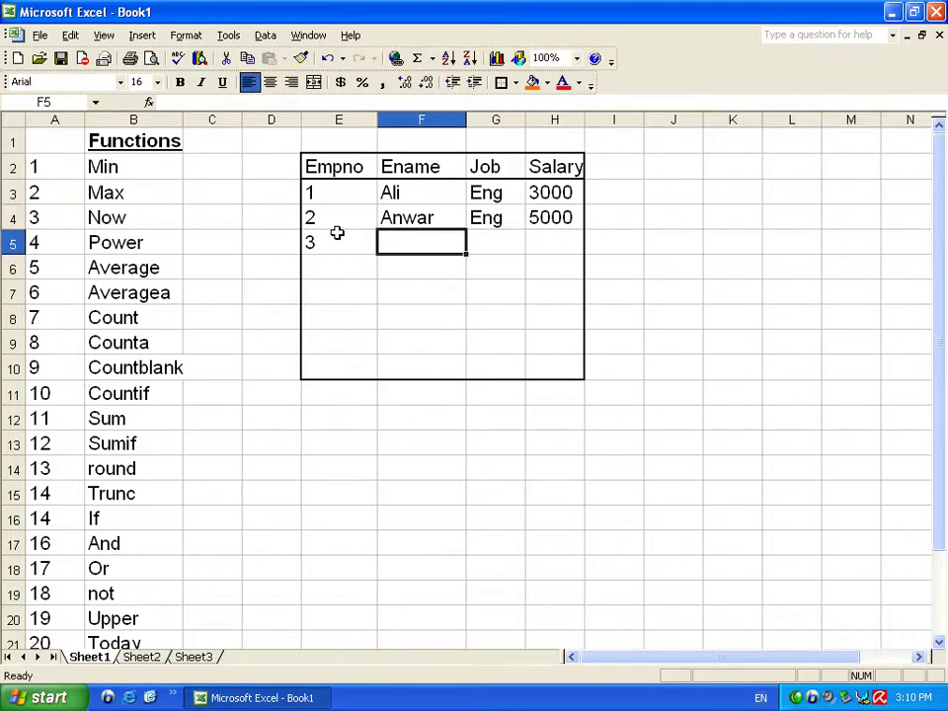
{"action": "type", "text": "Jamil"}
{"action": "key", "text": "Tab"}
{"action": "type", "text": "eng"}
{"action": "key", "text": "Tab"}
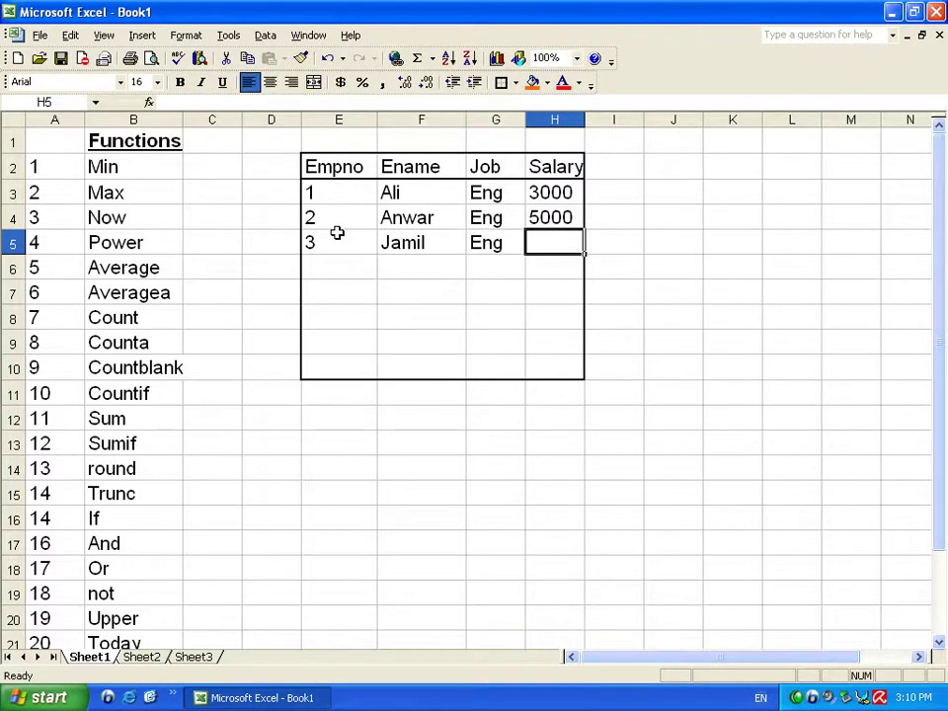
{"action": "type", "text": "10000"}
{"action": "key", "text": "BackSpace"}
{"action": "key", "text": "Return"}
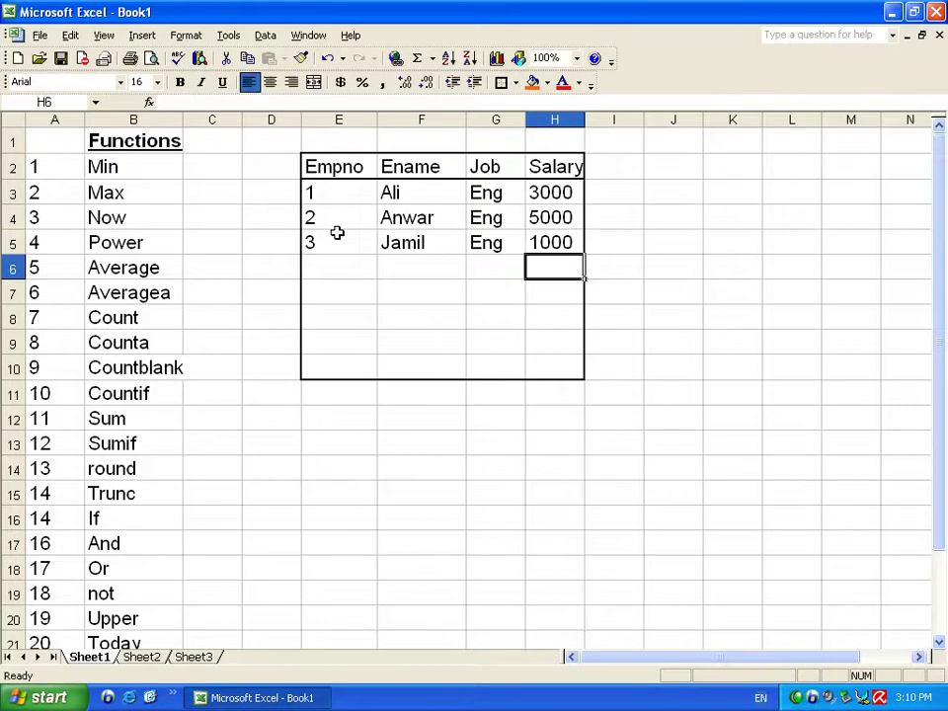
Step: Fill in the fourth employee record in row 6 with Empno 4, the employee's name, job "eng" and salary 3000
{"action": "key", "text": "Left"}
{"action": "key", "text": "Left"}
{"action": "key", "text": "Left"}
{"action": "type", "text": "4"}
{"action": "key", "text": "Tab"}
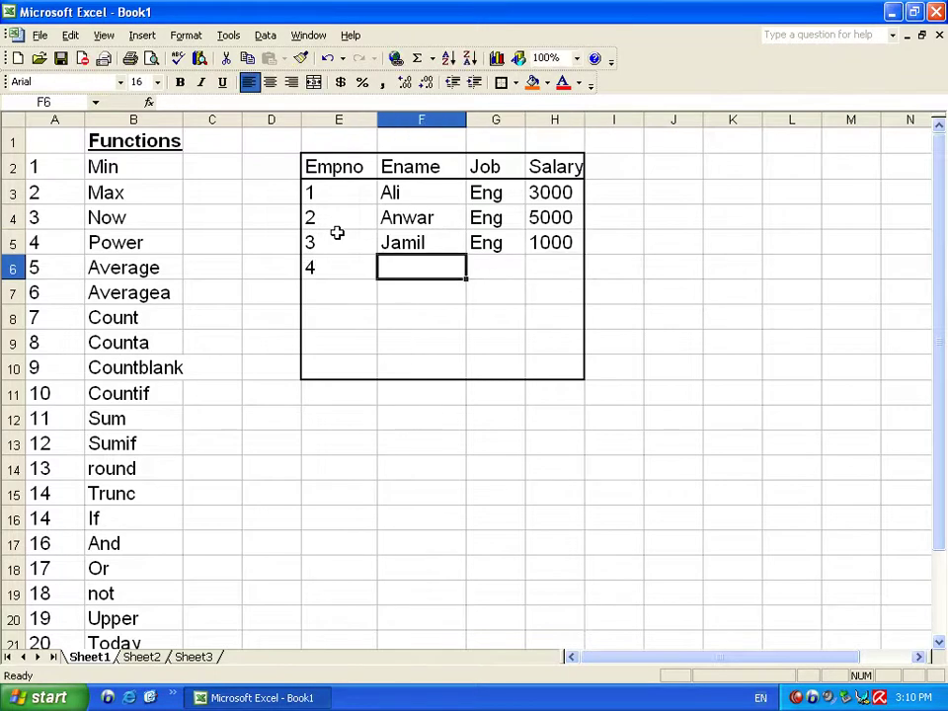
{"action": "type", "text": "Asad"}
{"action": "key", "text": "Tab"}
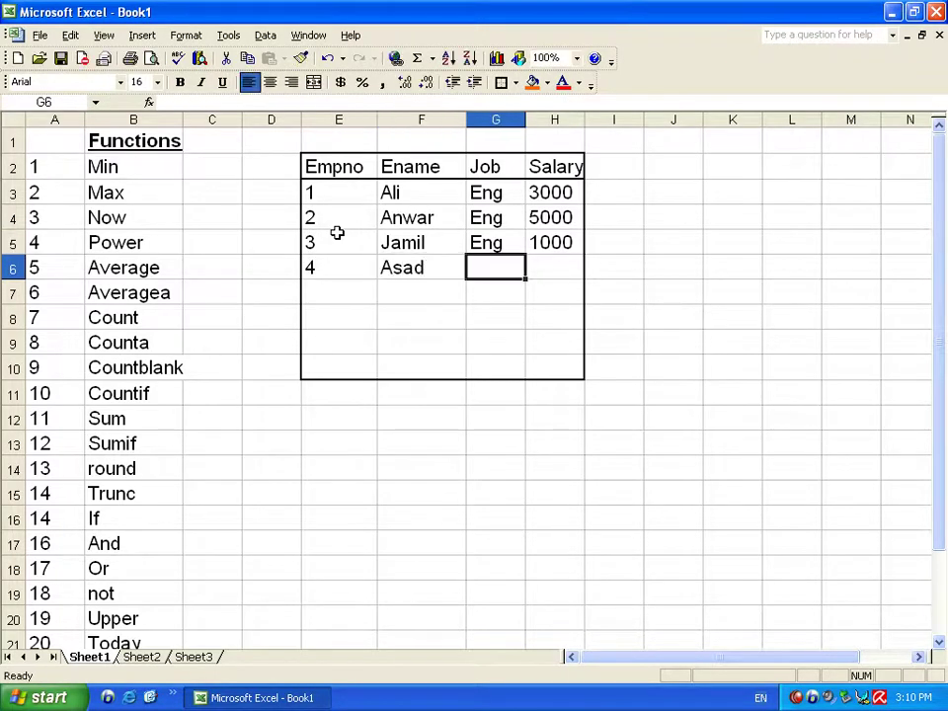
{"action": "type", "text": "eng"}
{"action": "key", "text": "Tab"}
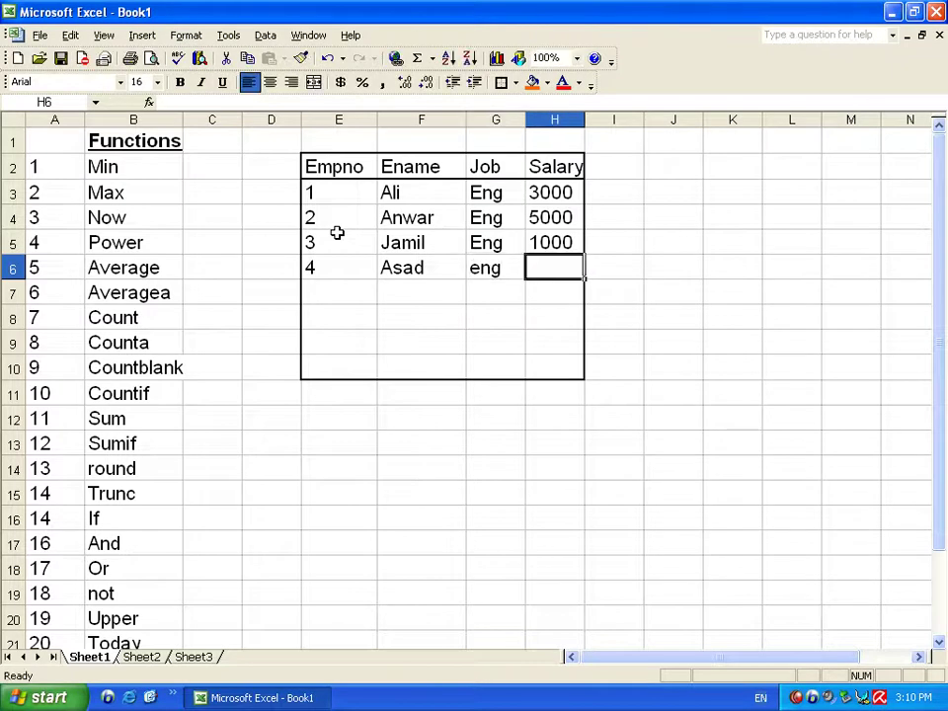
{"action": "type", "text": "4000"}
{"action": "key", "text": "BackSpace"}
{"action": "key", "text": "BackSpace"}
{"action": "key", "text": "BackSpace"}
{"action": "key", "text": "BackSpace"}
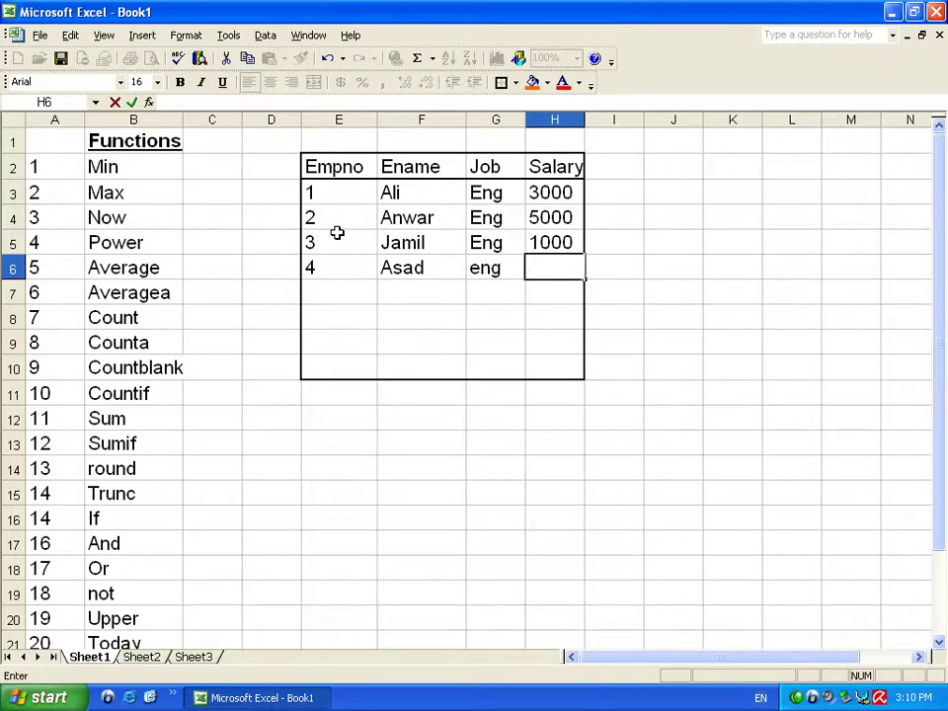
{"action": "type", "text": "3000"}
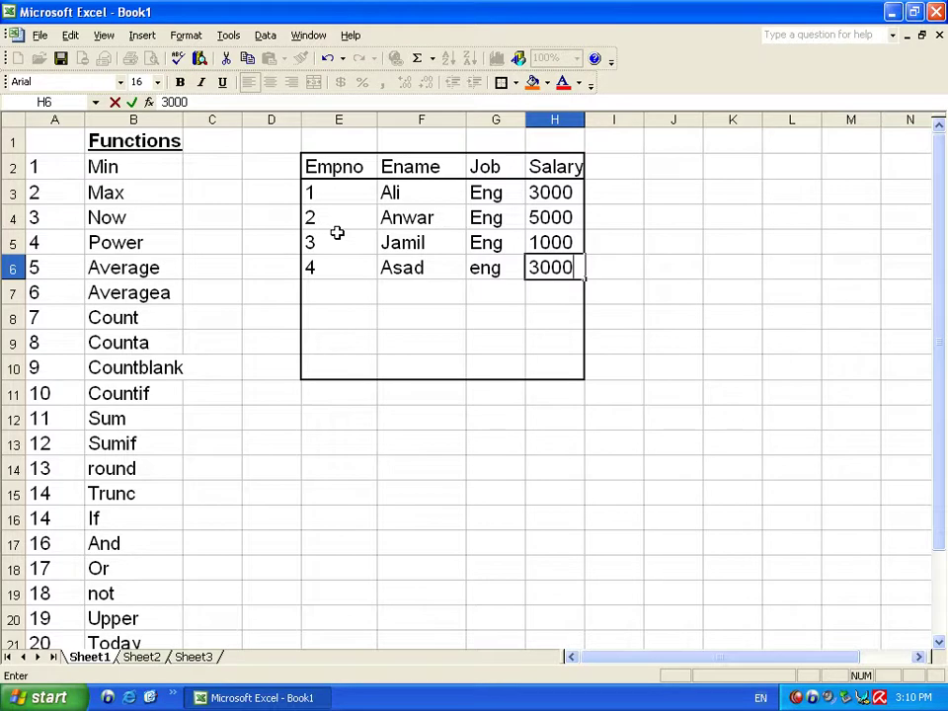
{"action": "key", "text": "Return"}
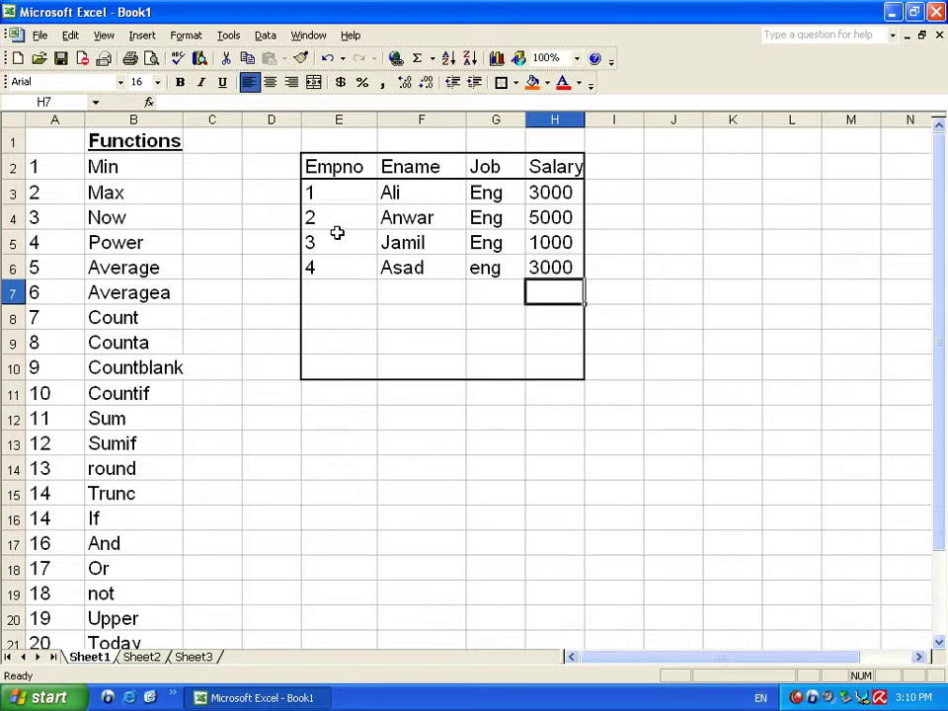
Step: Enter the label "Minimum Salary" in cell E12 below the employee table
{"action": "key", "text": "Down"}
{"action": "key", "text": "Down"}
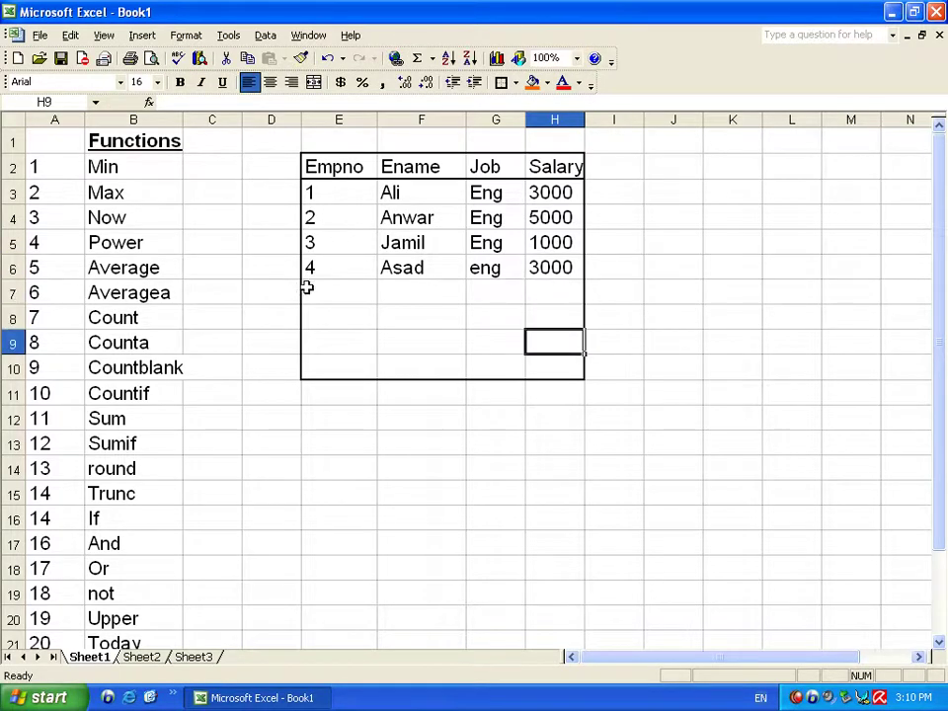
{"action": "left_click", "coordinate": [360, 419]}
{"action": "left_click", "coordinate": [395, 456]}
{"action": "left_click", "coordinate": [352, 417]}
{"action": "type", "text": "M"}
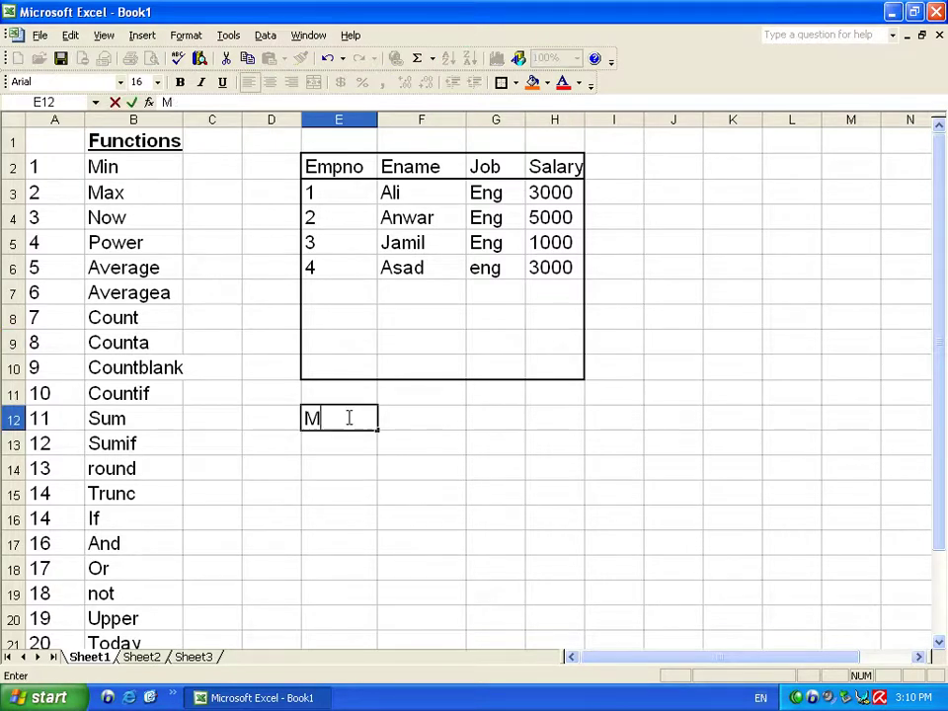
{"action": "type", "text": "inin"}
{"action": "type", "text": "mum Salary"}
{"action": "key", "text": "Tab"}
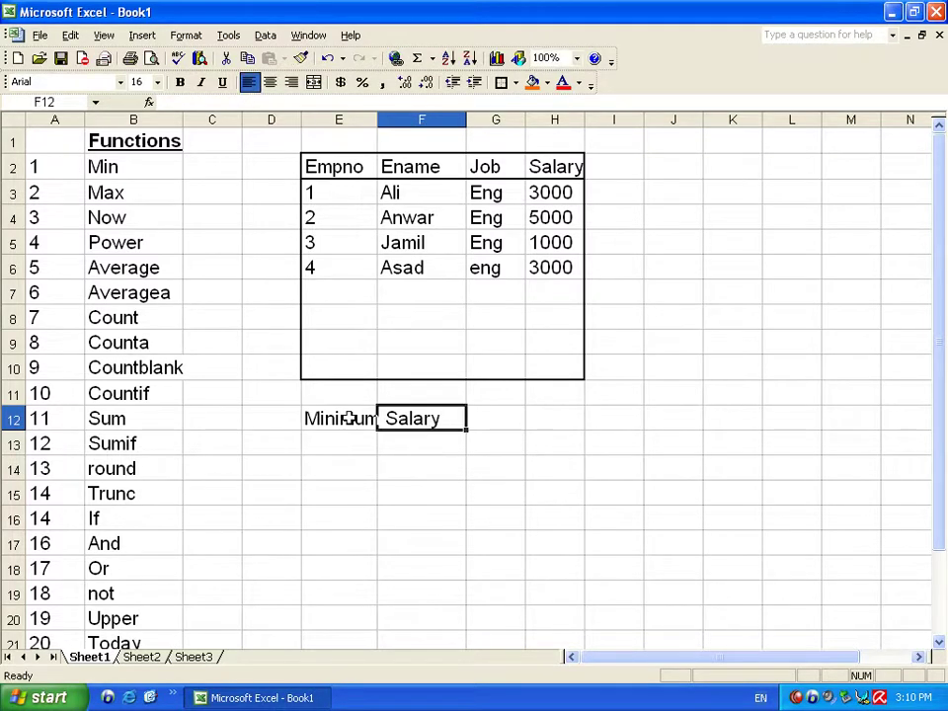
{"action": "key", "text": "Tab"}
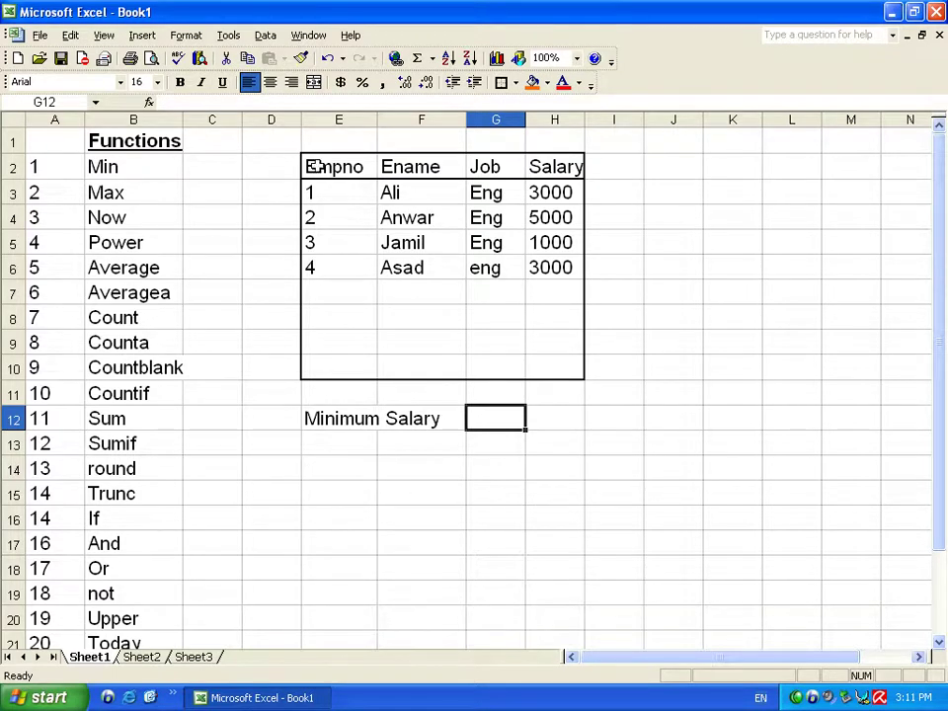
{"action": "left_click_drag", "start_coordinate": [324, 190], "coordinate": [561, 273]}
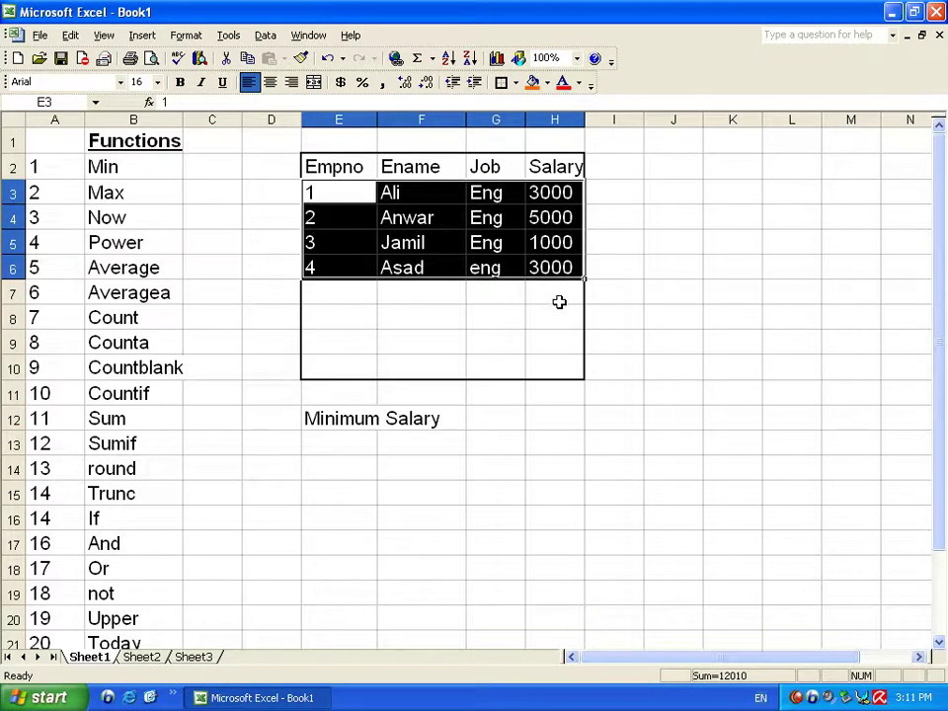
{"action": "left_click", "coordinate": [269, 192]}
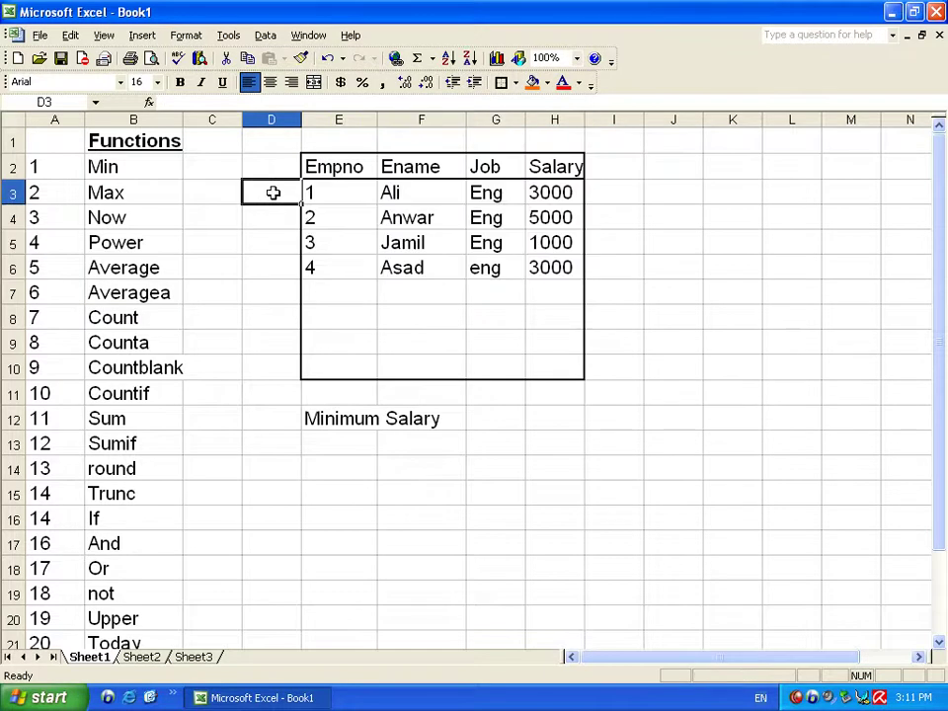
{"action": "left_click", "coordinate": [262, 217]}
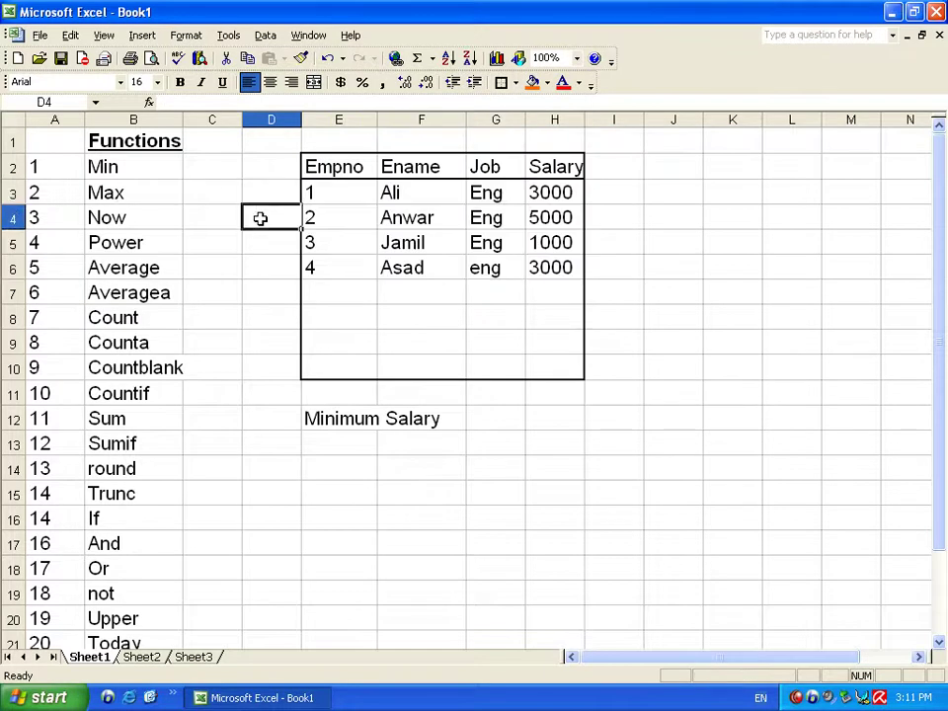
{"action": "left_click", "coordinate": [324, 247]}
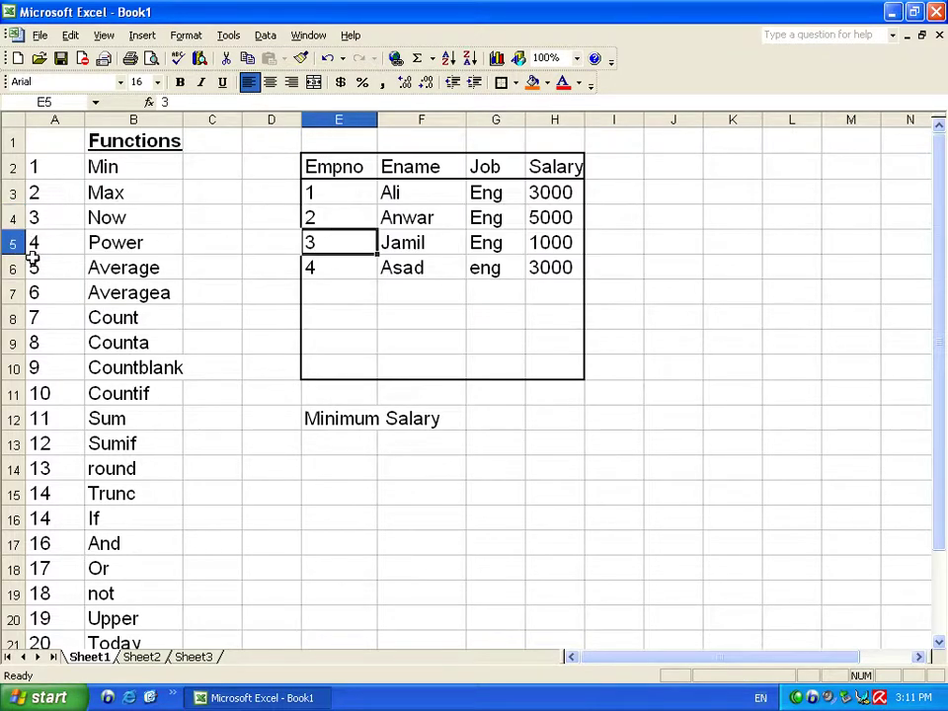
{"action": "left_click", "coordinate": [326, 269]}
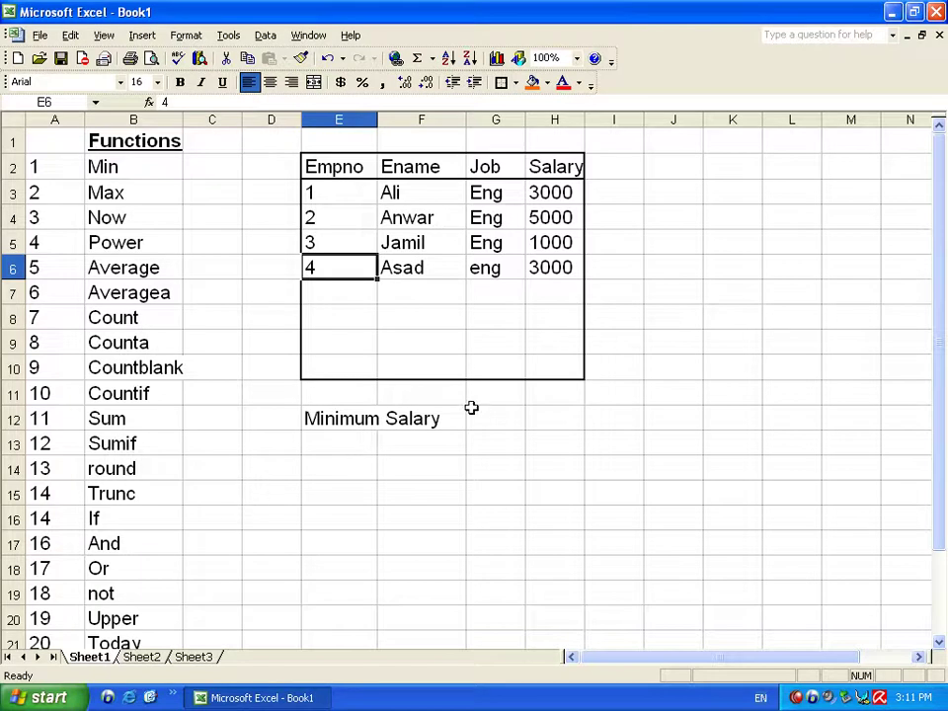
Step: Calculate the lowest salary in cell G12 with the formula =min(H3:H6)
{"action": "left_click", "coordinate": [404, 424]}
{"action": "left_click", "coordinate": [485, 419]}
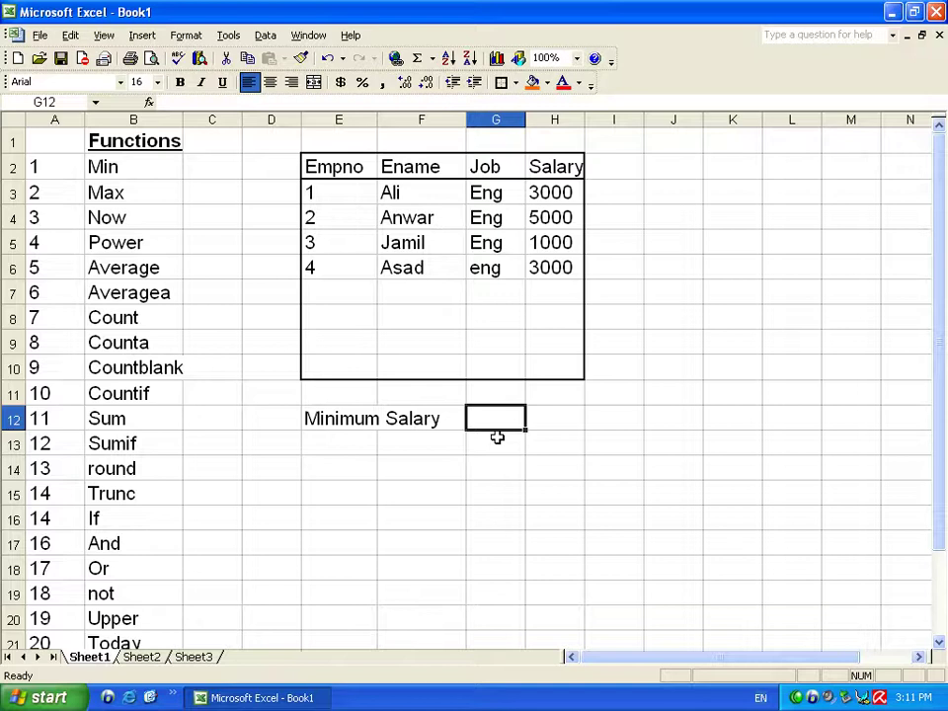
{"action": "type", "text": "="}
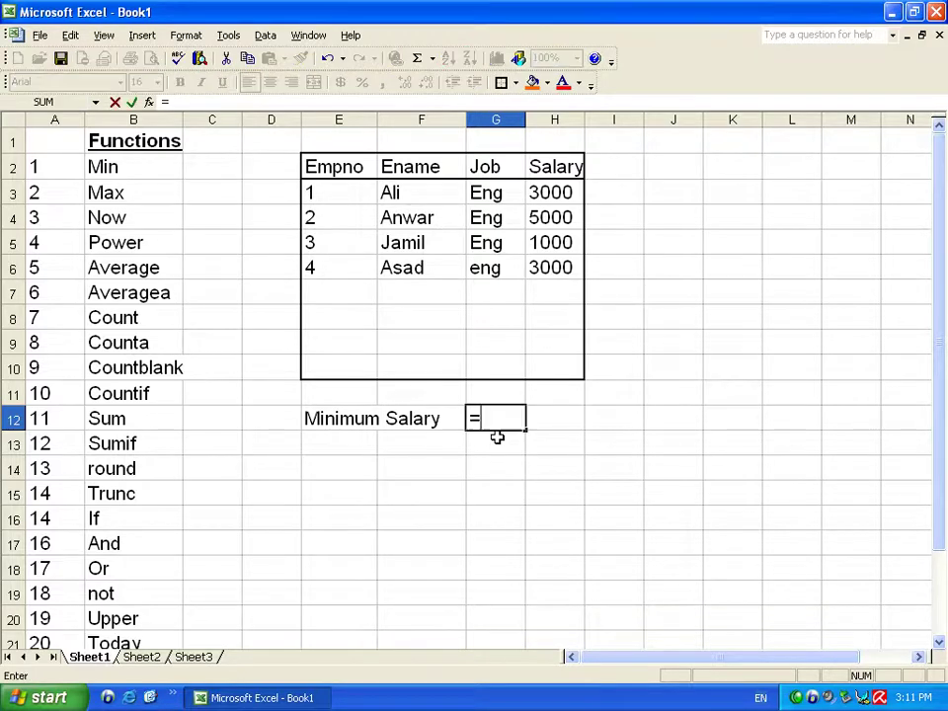
{"action": "type", "text": "min"}
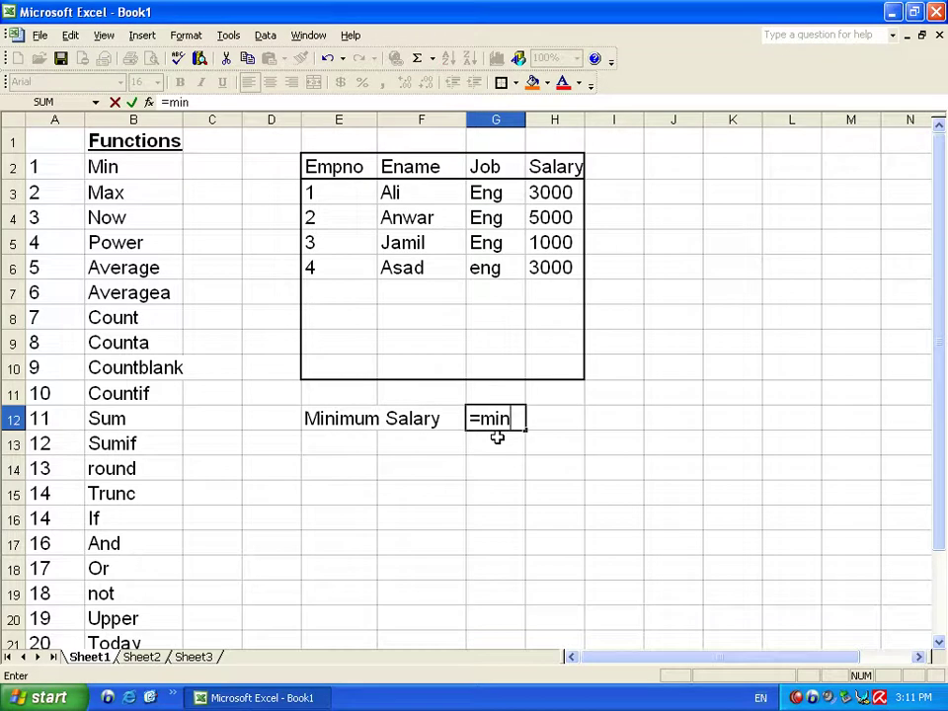
{"action": "type", "text": "("}
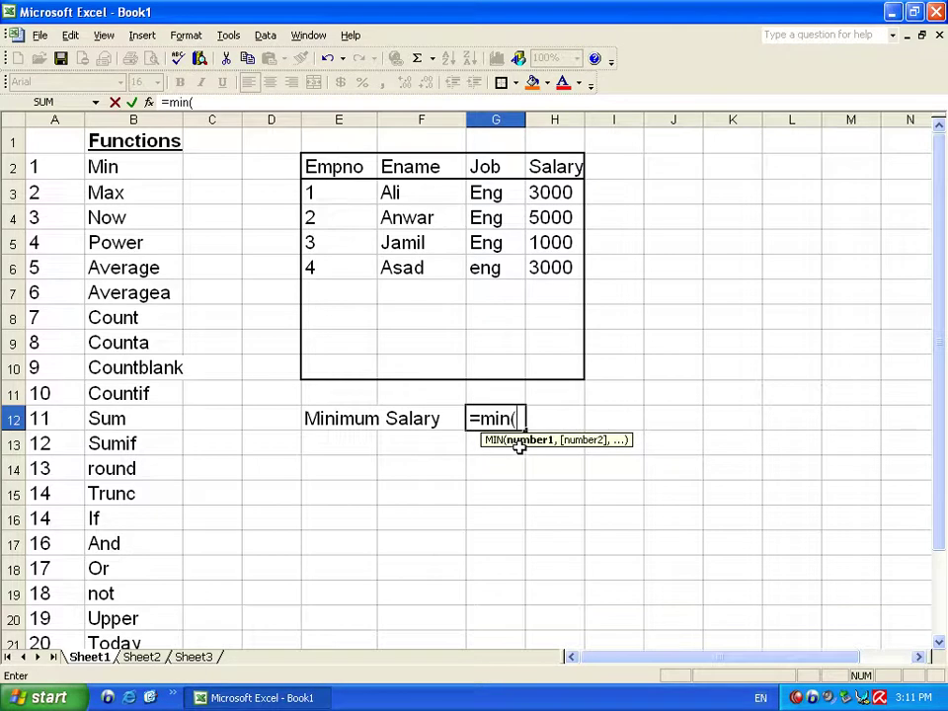
{"action": "left_click", "coordinate": [555, 192]}
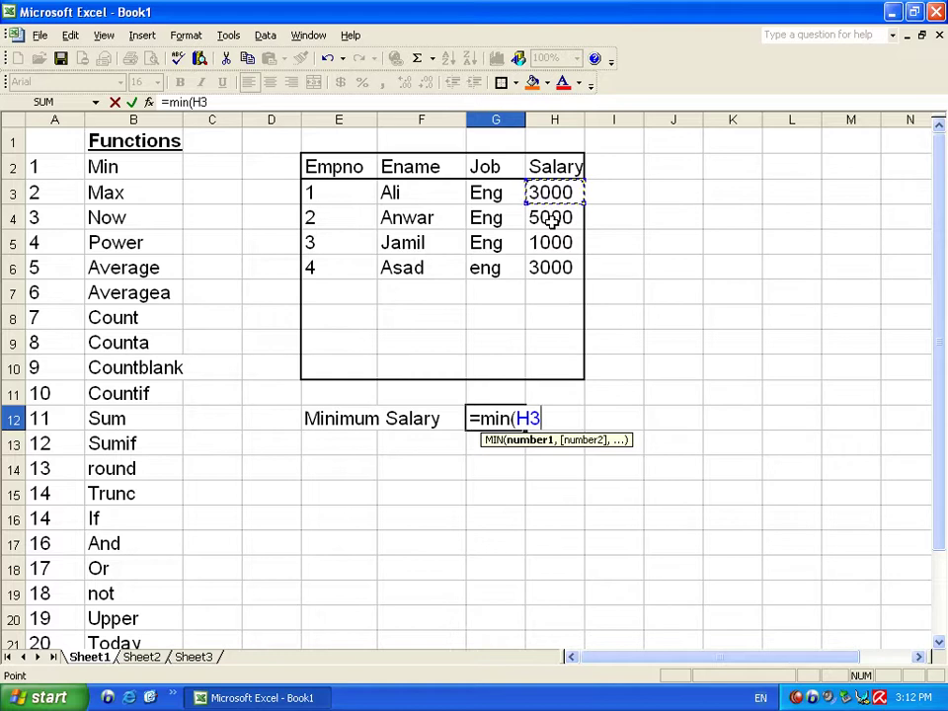
{"action": "key", "text": "F8"}
{"action": "left_click", "coordinate": [561, 368]}
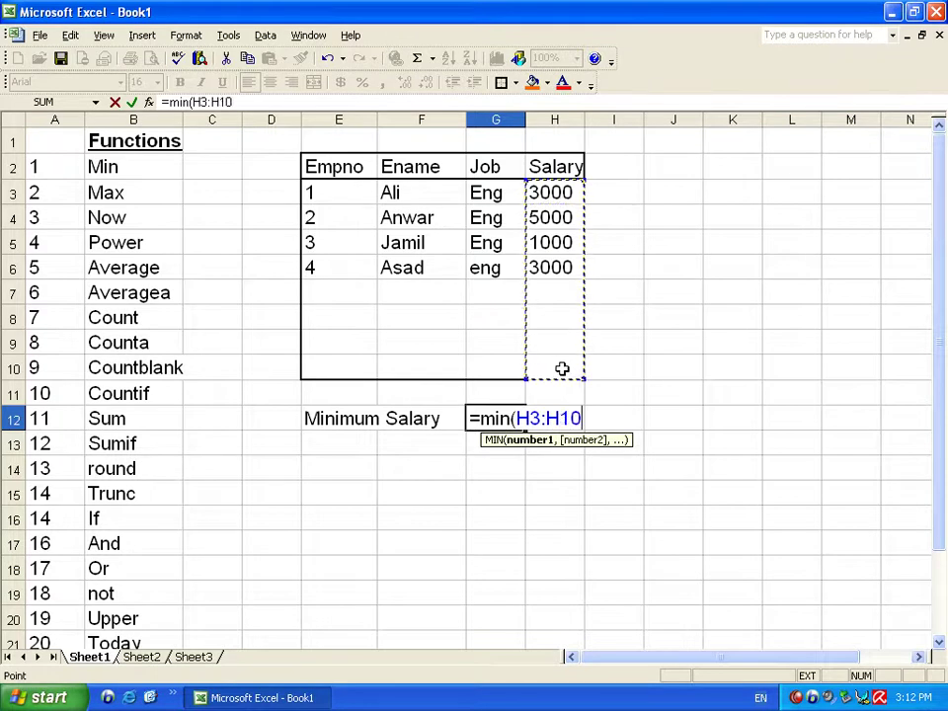
{"action": "left_click", "coordinate": [559, 268]}
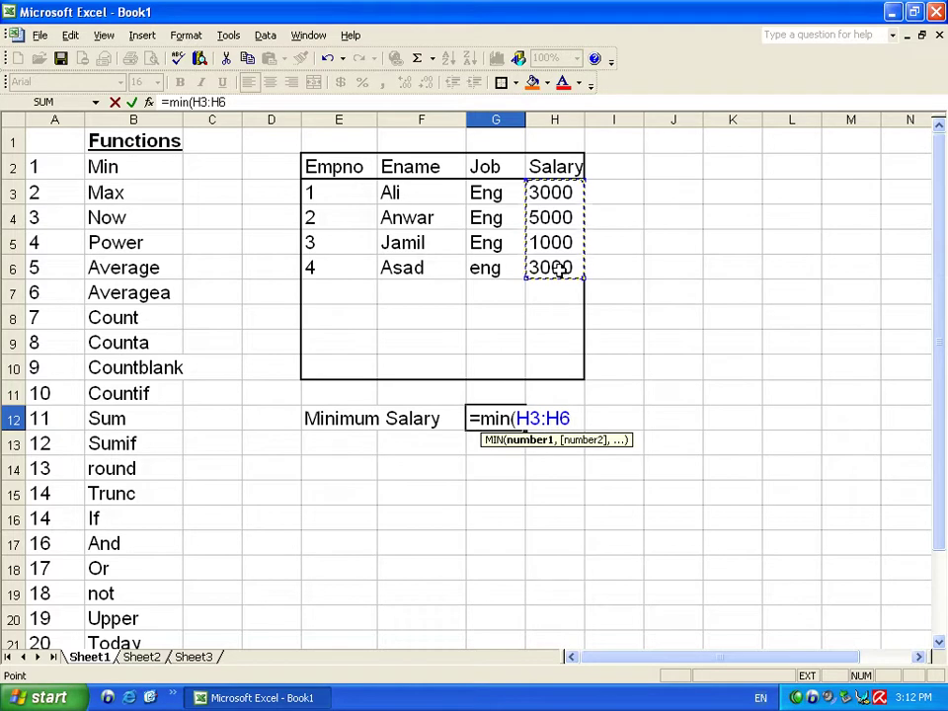
{"action": "type", "text": ")"}
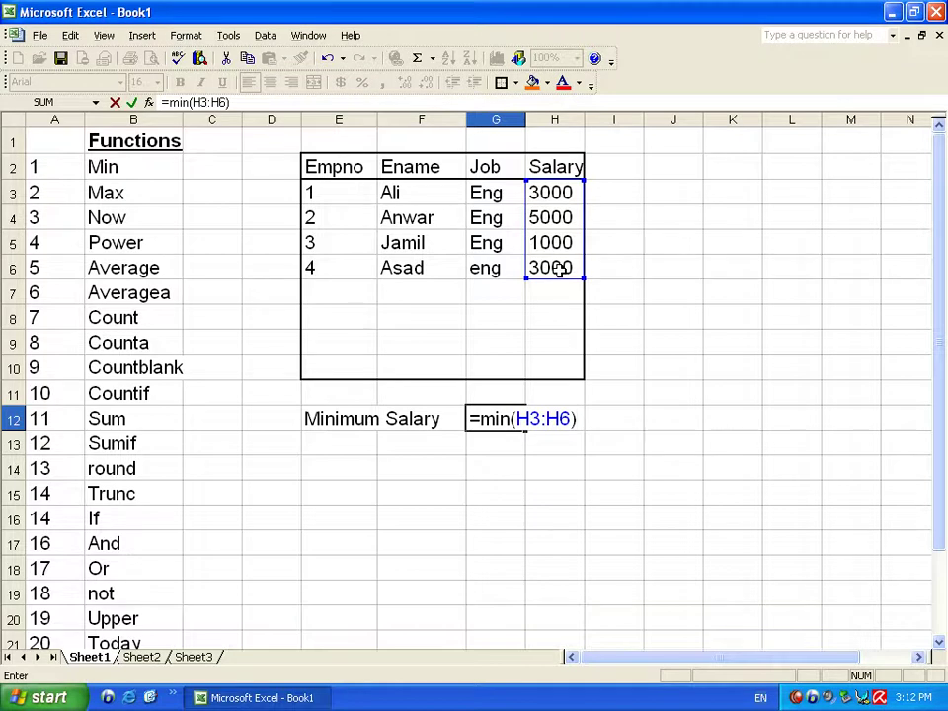
{"action": "key", "text": "Return"}
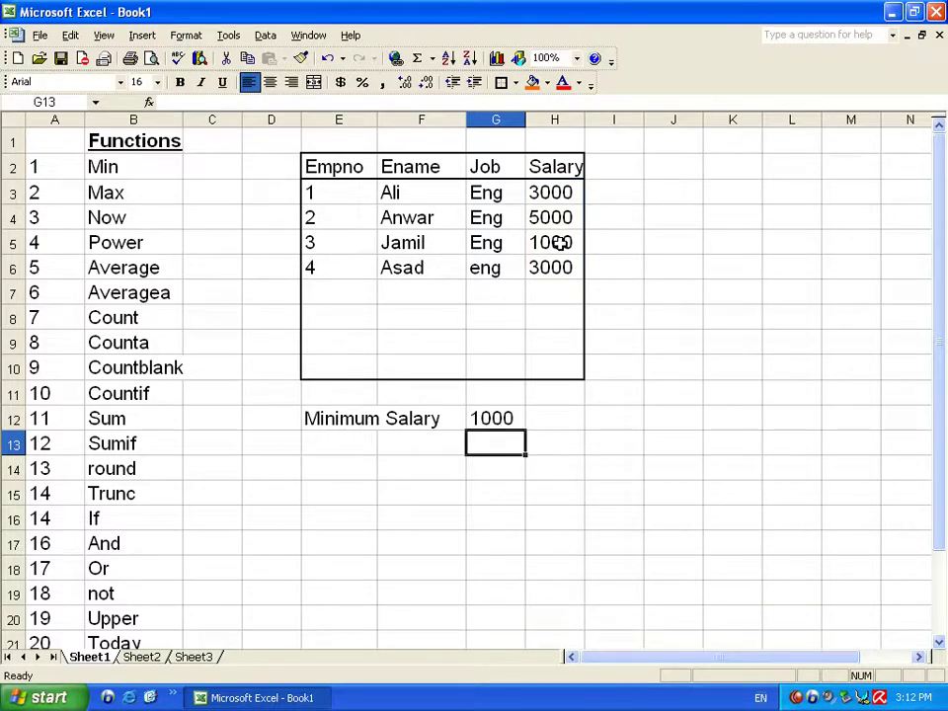
Step: Enter the label "Maximum Salary" in cell E13 under the minimum salary label
{"action": "left_click", "coordinate": [341, 445]}
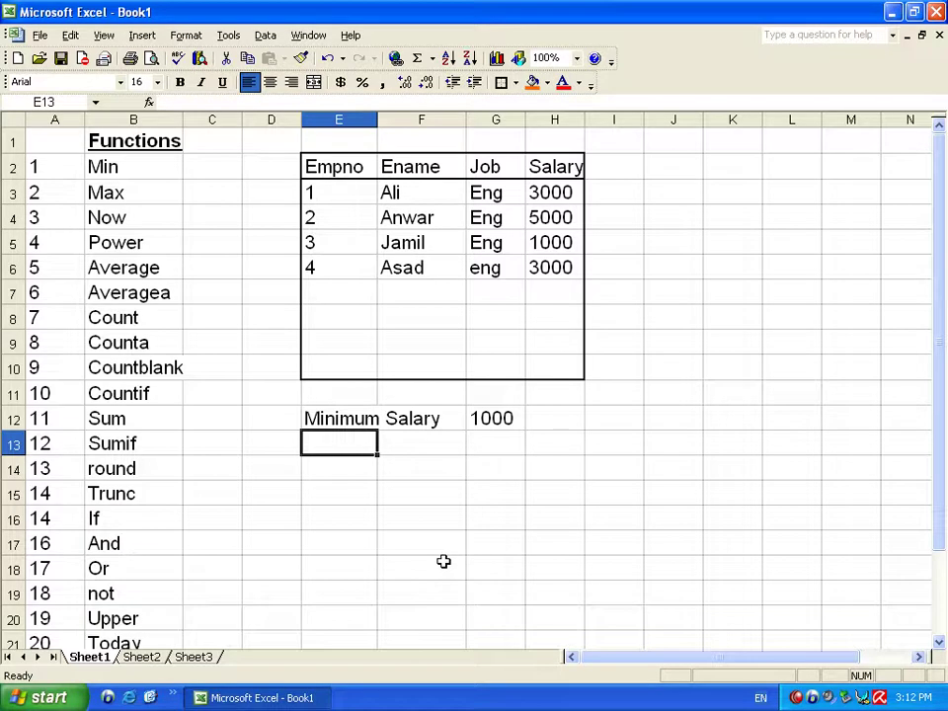
{"action": "type", "text": "Ma"}
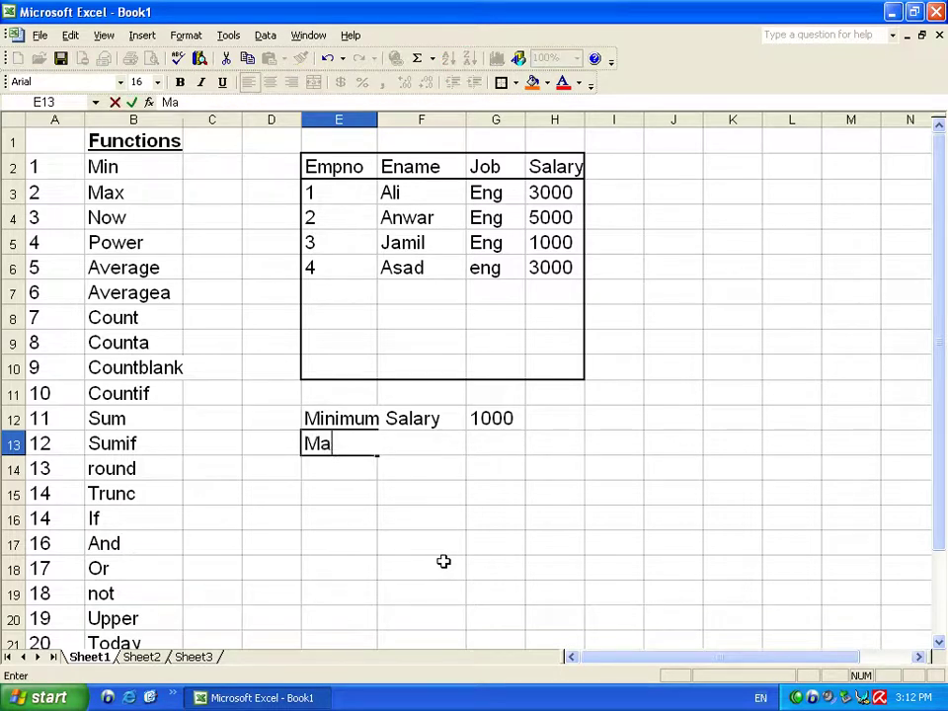
{"action": "type", "text": "ximum"}
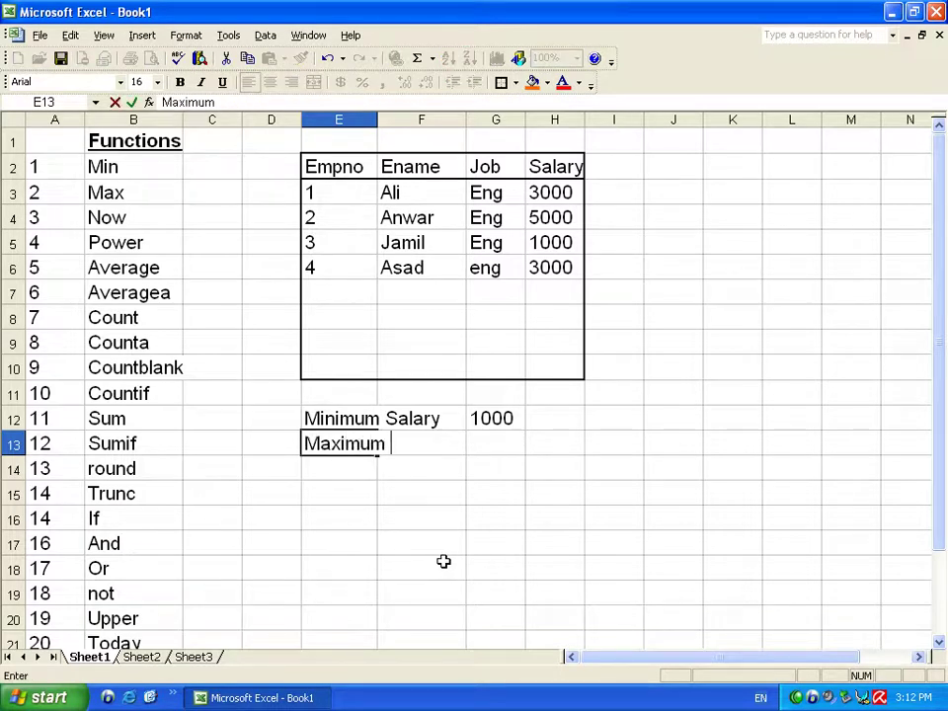
{"action": "type", "text": " Salary"}
{"action": "key", "text": "Tab"}
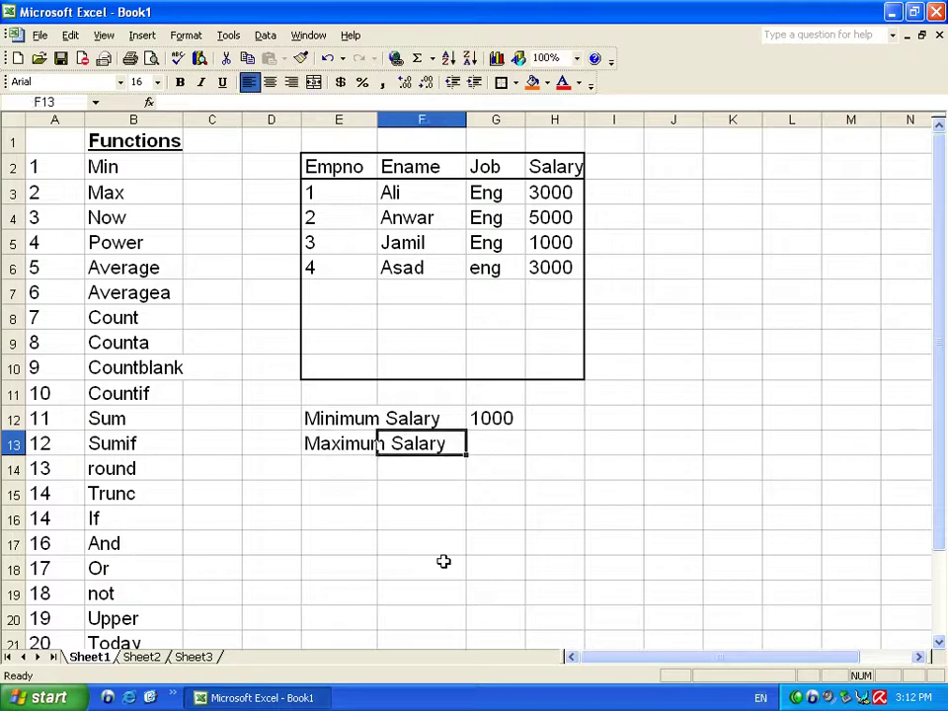
Step: Calculate the highest salary in cell G13 with the formula =max(H3:H6)
{"action": "key", "text": "Tab"}
{"action": "type", "text": "="}
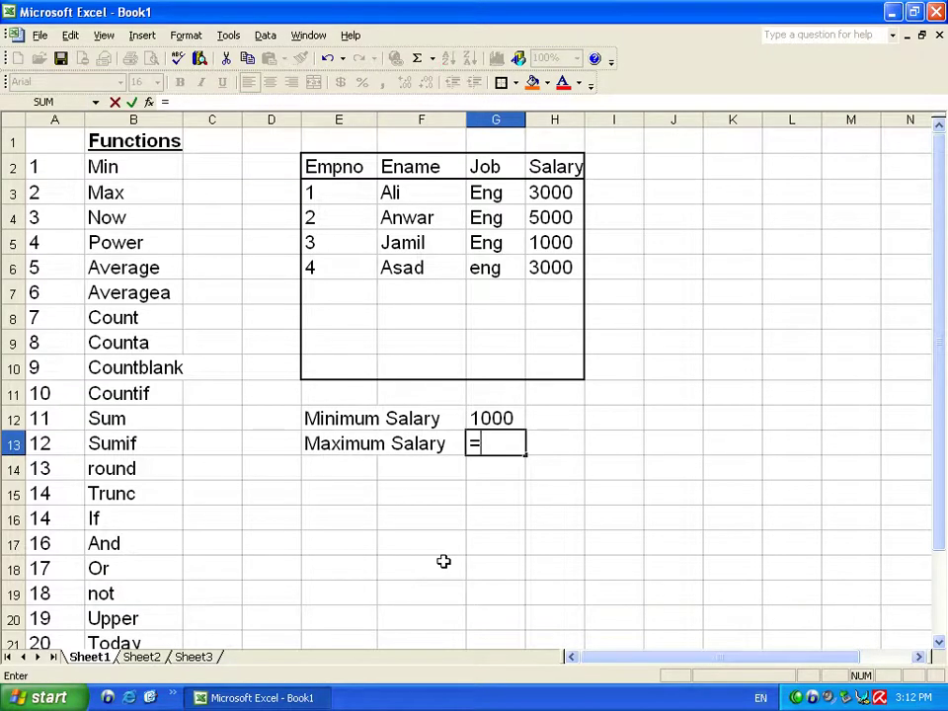
{"action": "type", "text": "max"}
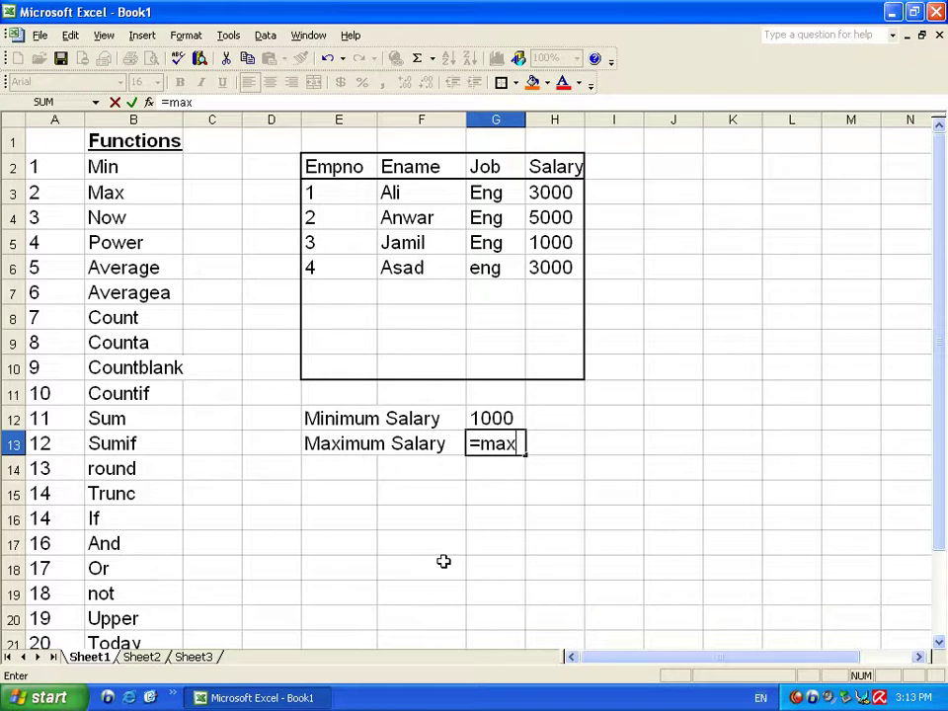
{"action": "type", "text": "("}
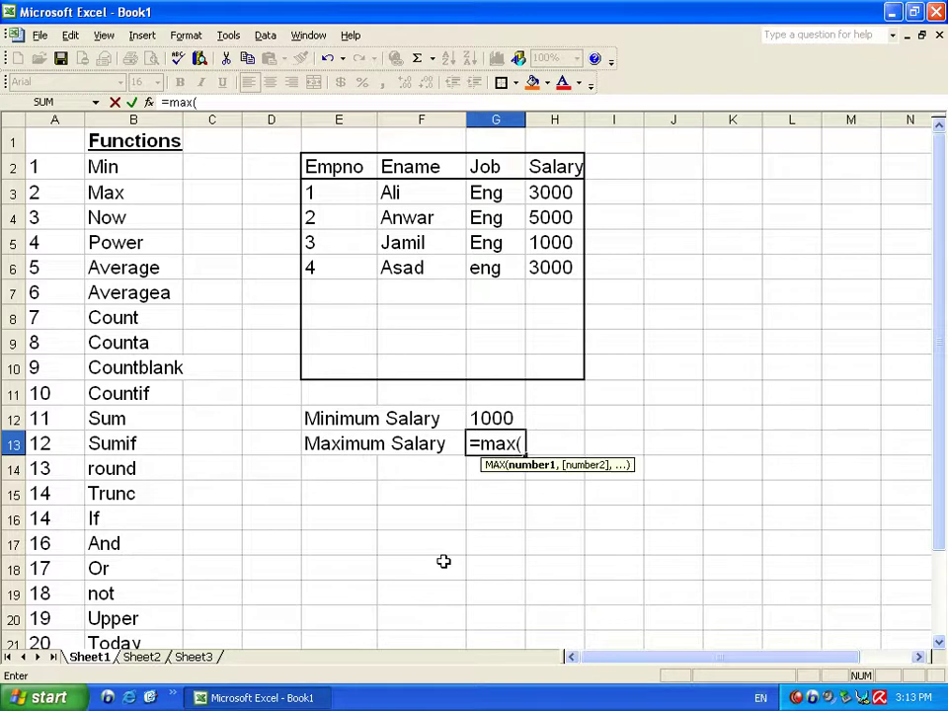
{"action": "left_click", "coordinate": [550, 187]}
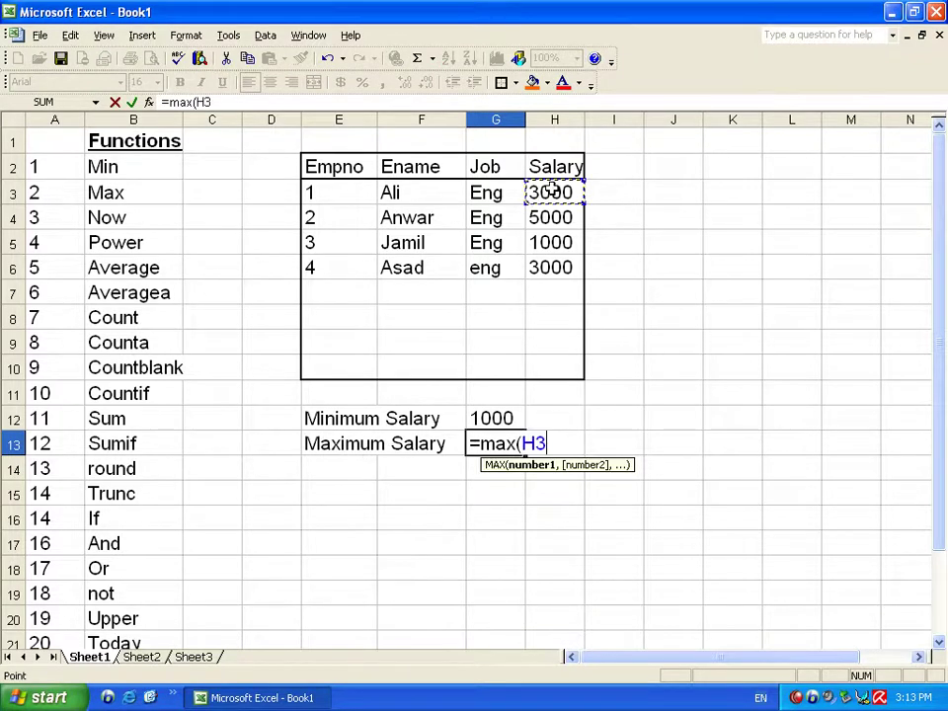
{"action": "key", "text": "F8"}
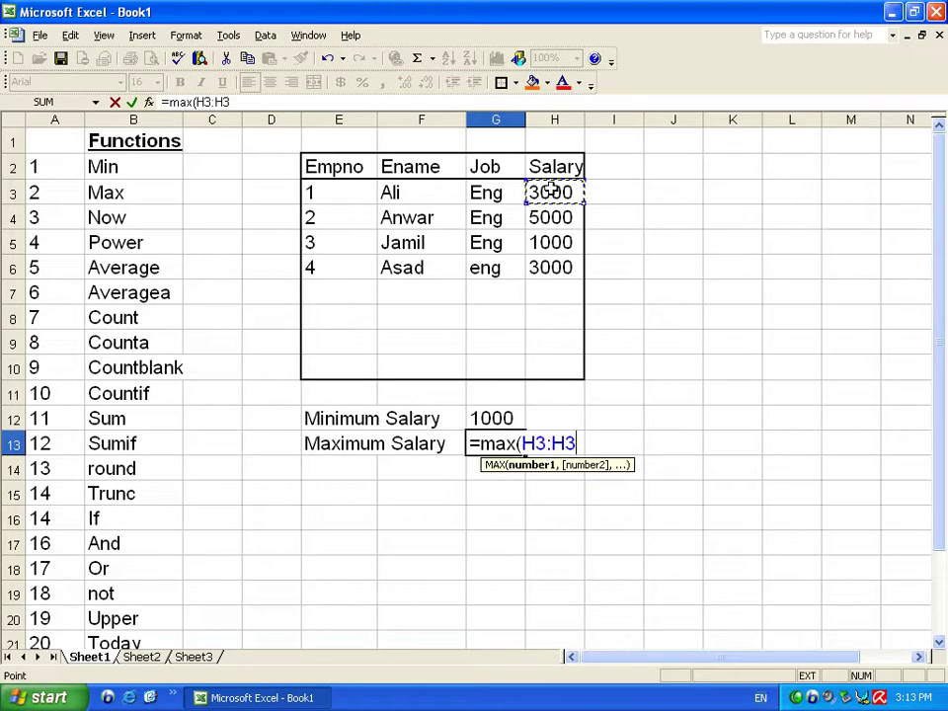
{"action": "left_click", "coordinate": [565, 264]}
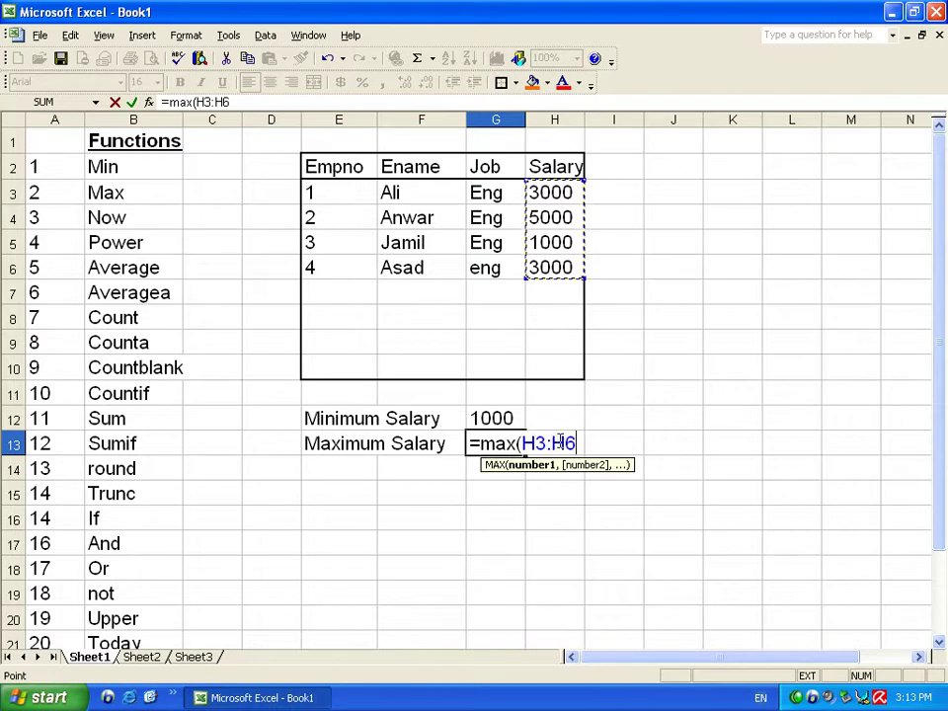
{"action": "type", "text": ")"}
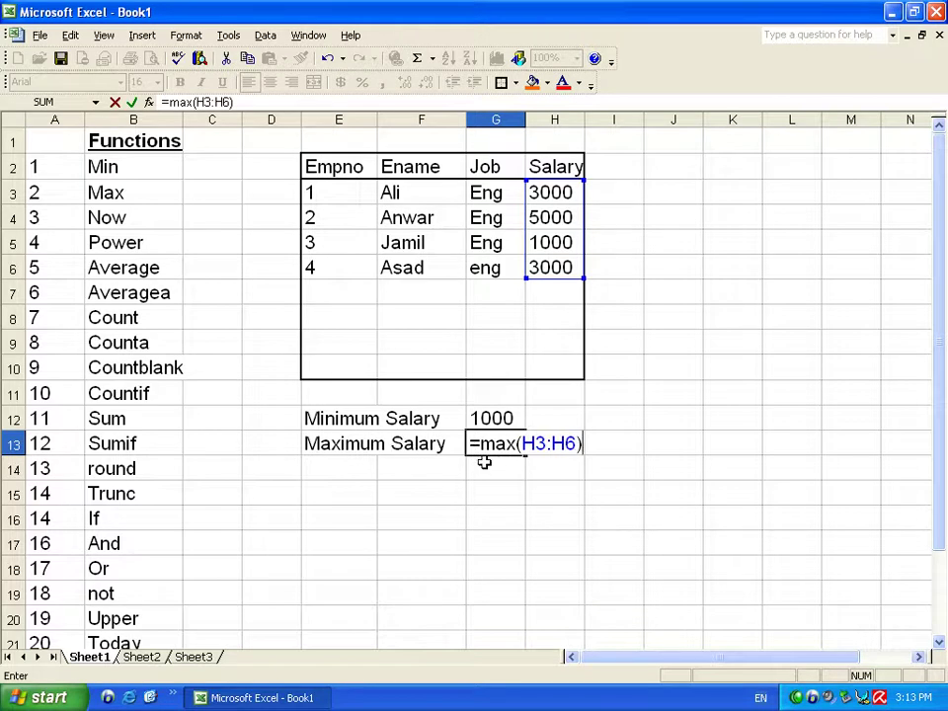
{"action": "key", "text": "Return"}
{"action": "key", "text": "Up"}
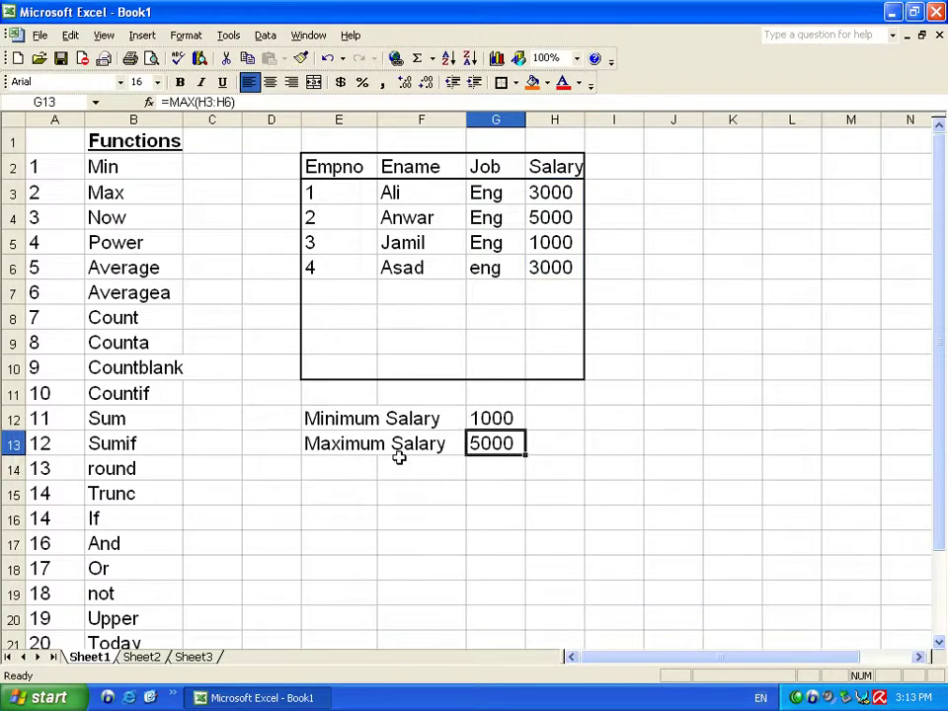
{"action": "left_click", "coordinate": [505, 472]}
{"action": "left_click", "coordinate": [509, 446]}
Step: Enter the label "Date and Time" in cell E14 under the maximum salary label
{"action": "left_click", "coordinate": [373, 468]}
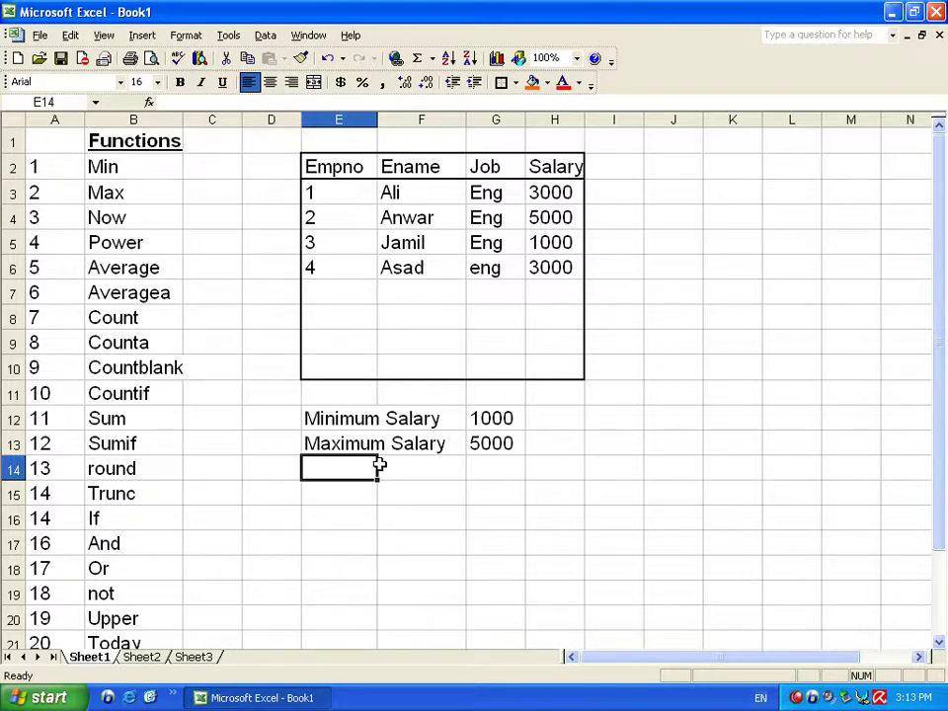
{"action": "type", "text": "Now"}
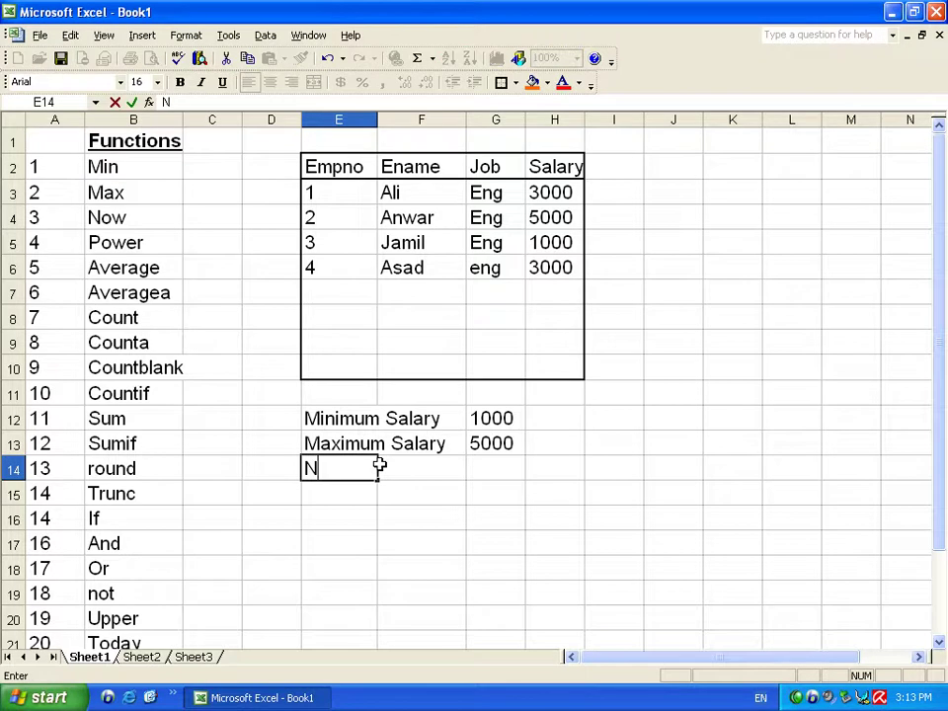
{"action": "key", "text": "BackSpace"}
{"action": "key", "text": "BackSpace"}
{"action": "key", "text": "BackSpace"}
{"action": "type", "text": "Date and Time"}
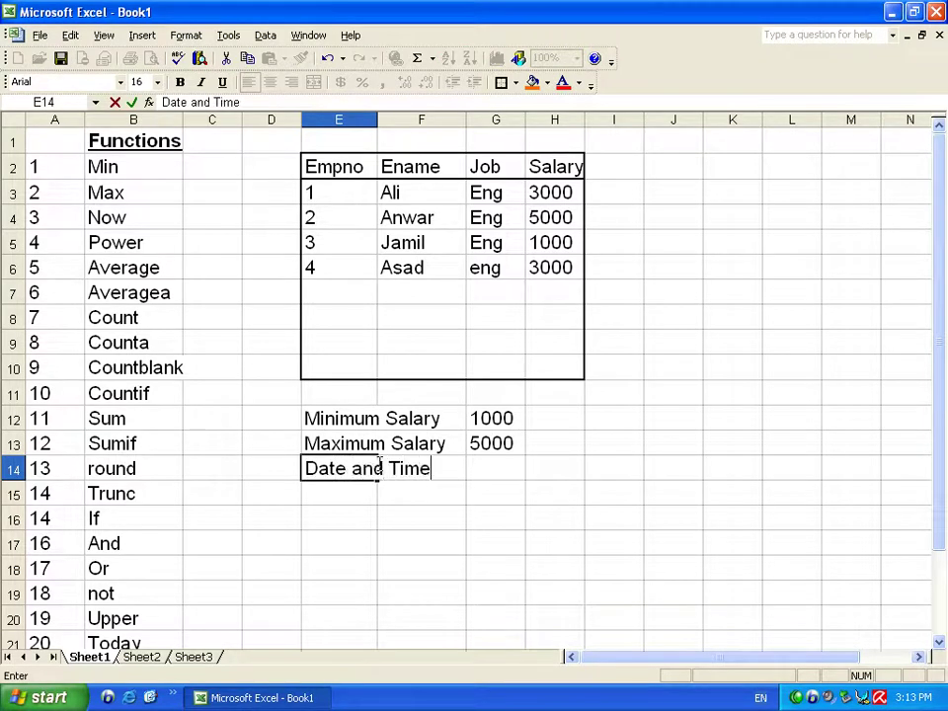
{"action": "left_click", "coordinate": [379, 468]}
Step: Insert the current date and time in cell G14 with the formula =now() and widen column G slightly
{"action": "key", "text": "Tab"}
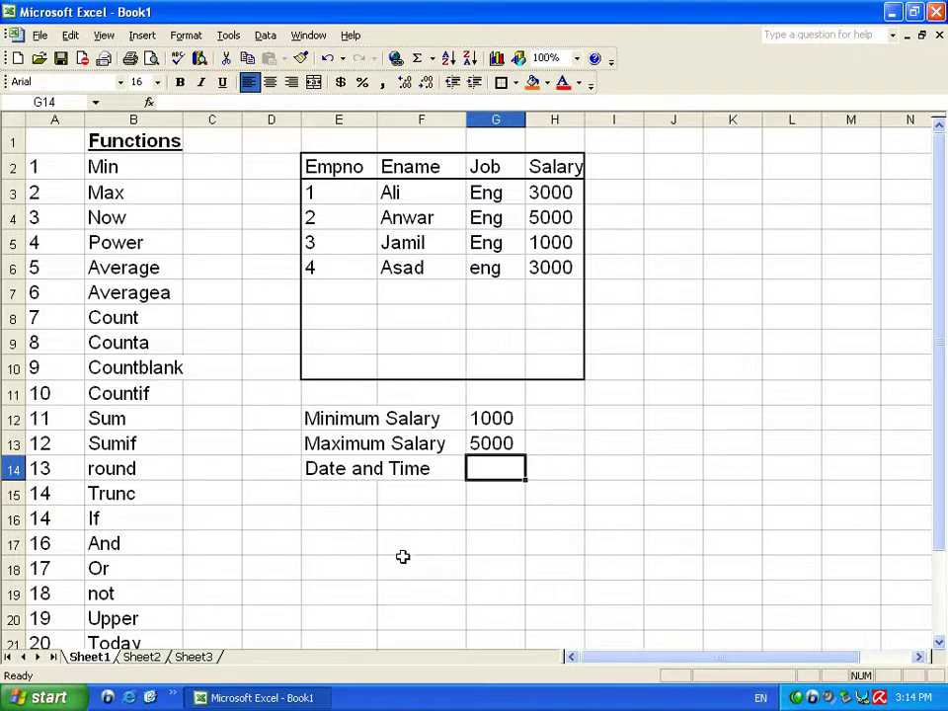
{"action": "type", "text": "=now"}
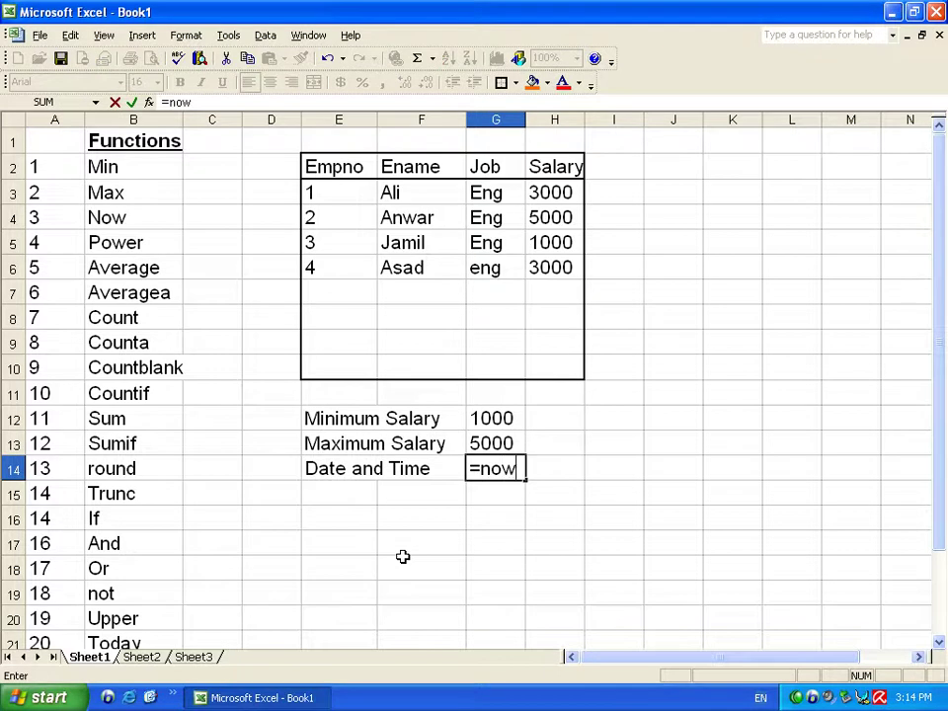
{"action": "type", "text": "()"}
{"action": "key", "text": "Return"}
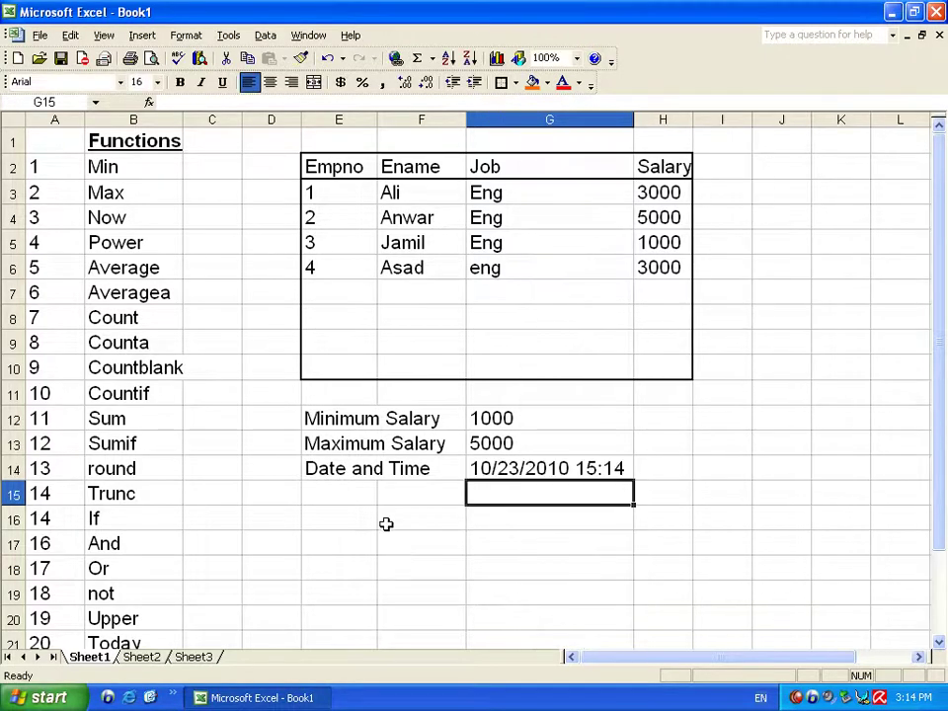
{"action": "left_click_drag", "start_coordinate": [630, 117], "coordinate": [663, 120]}
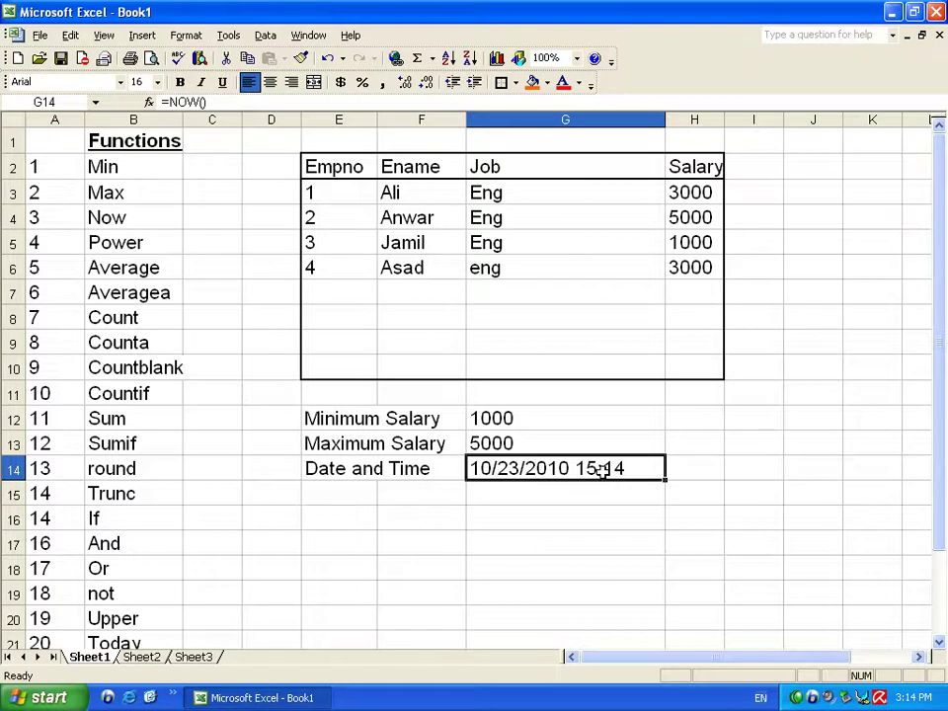
{"action": "left_click", "coordinate": [349, 491]}
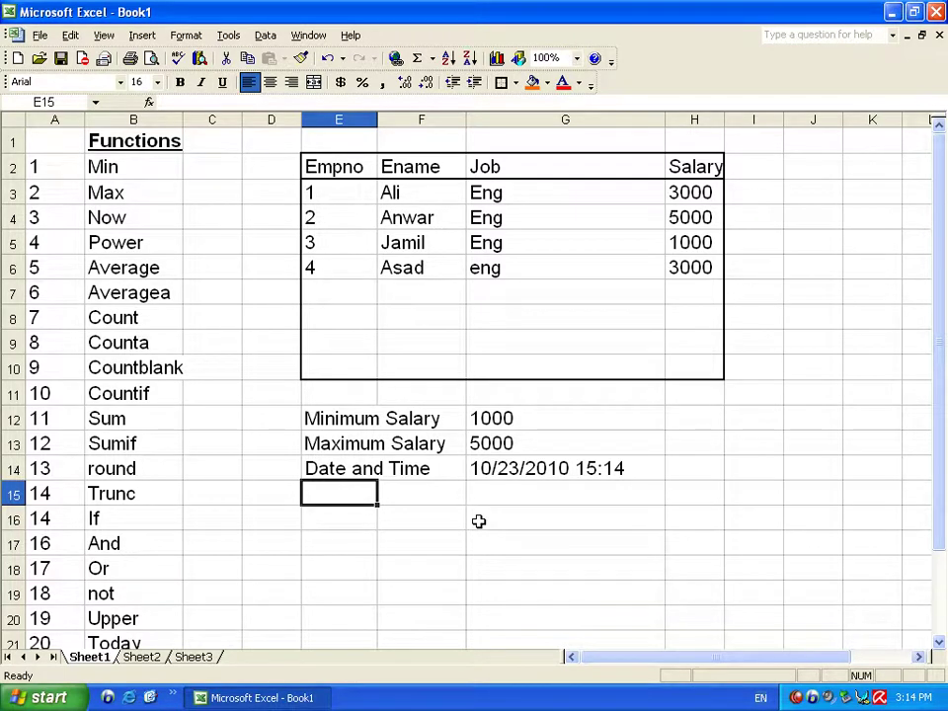
{"action": "key", "text": "Right"}
{"action": "key", "text": "Right"}
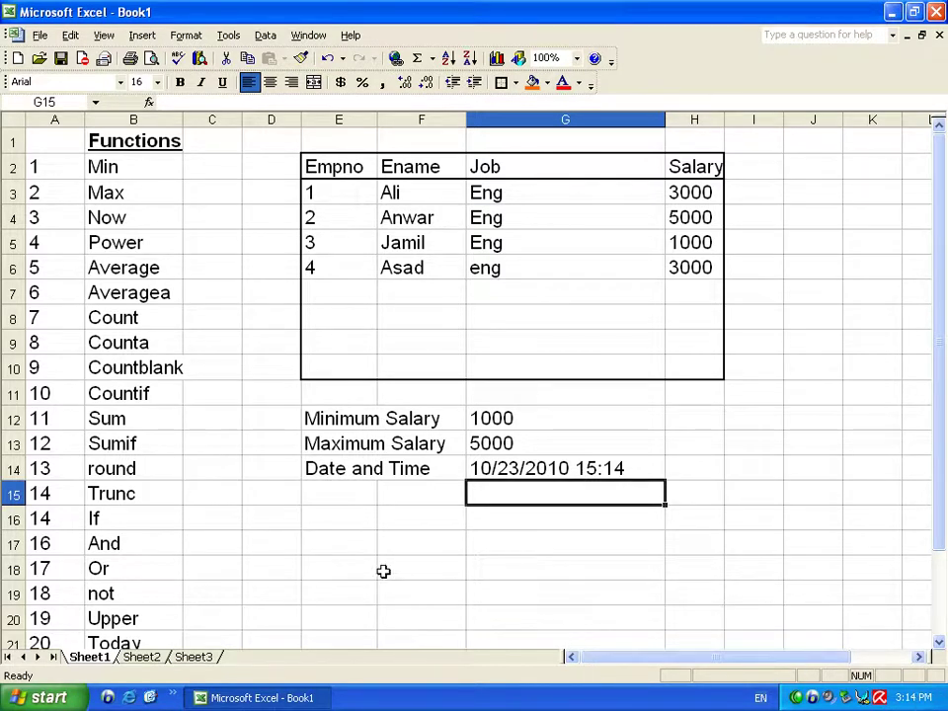
Step: Enter the label "Power" in cell E15 and the example text 2^2 in cell F15
{"action": "left_click", "coordinate": [318, 493]}
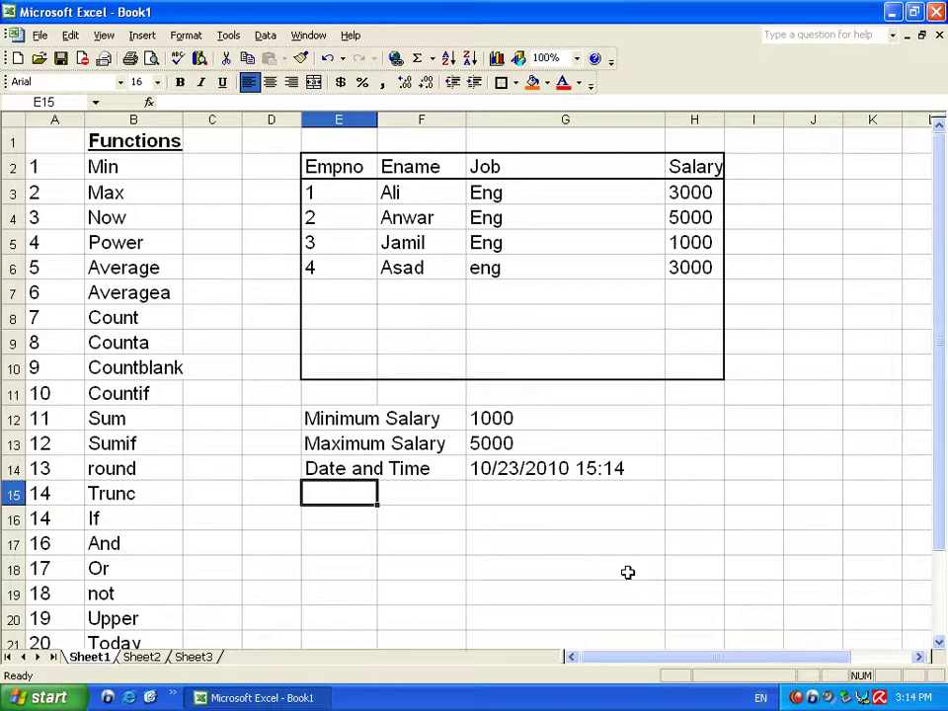
{"action": "type", "text": "Power"}
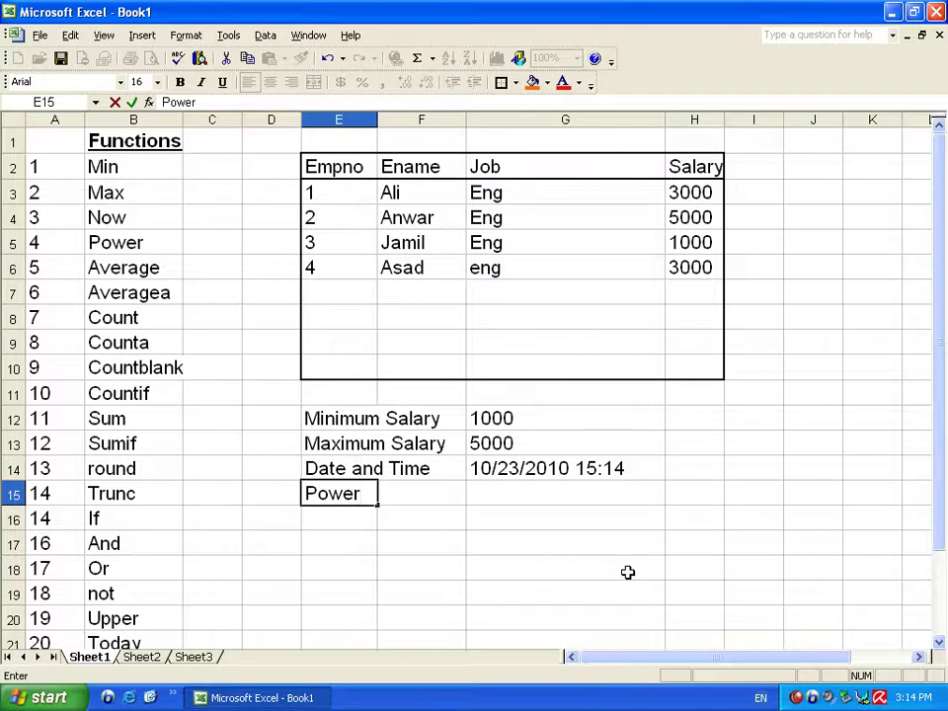
{"action": "key", "text": "Tab"}
{"action": "type", "text": "2"}
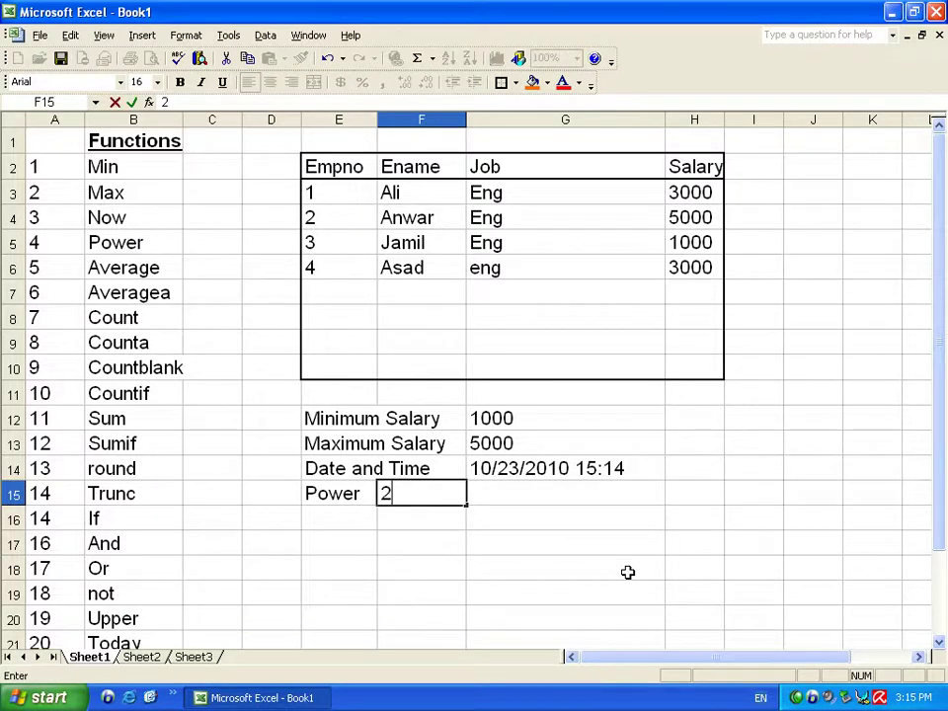
{"action": "type", "text": "^2"}
{"action": "key", "text": "Return"}
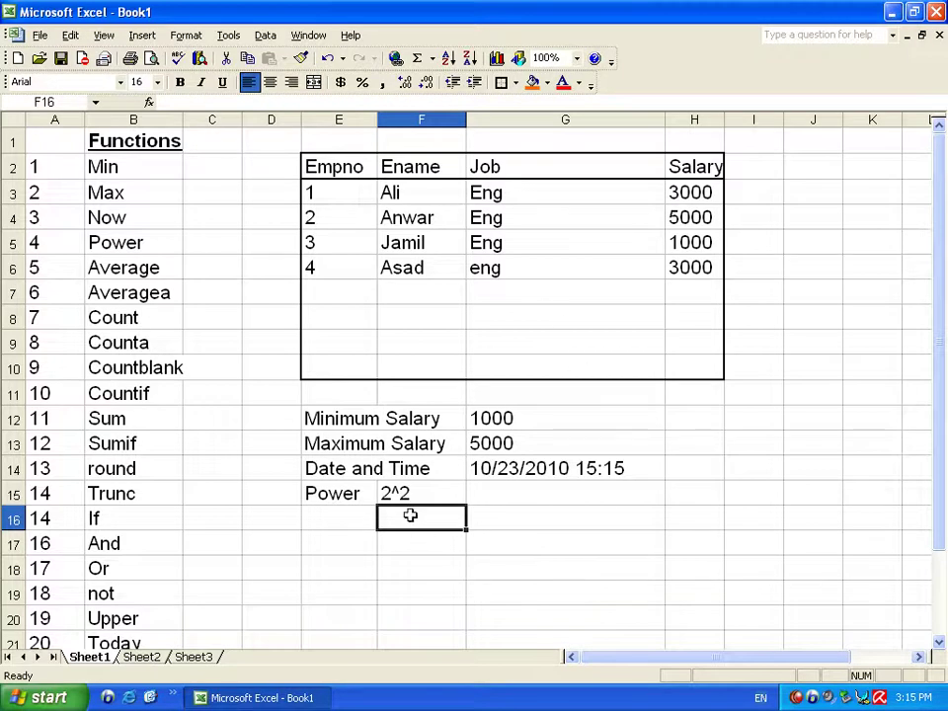
Step: Calculate 2 to the power of 2 in cell G15 with the formula =power(2,2)
{"action": "left_click", "coordinate": [517, 493]}
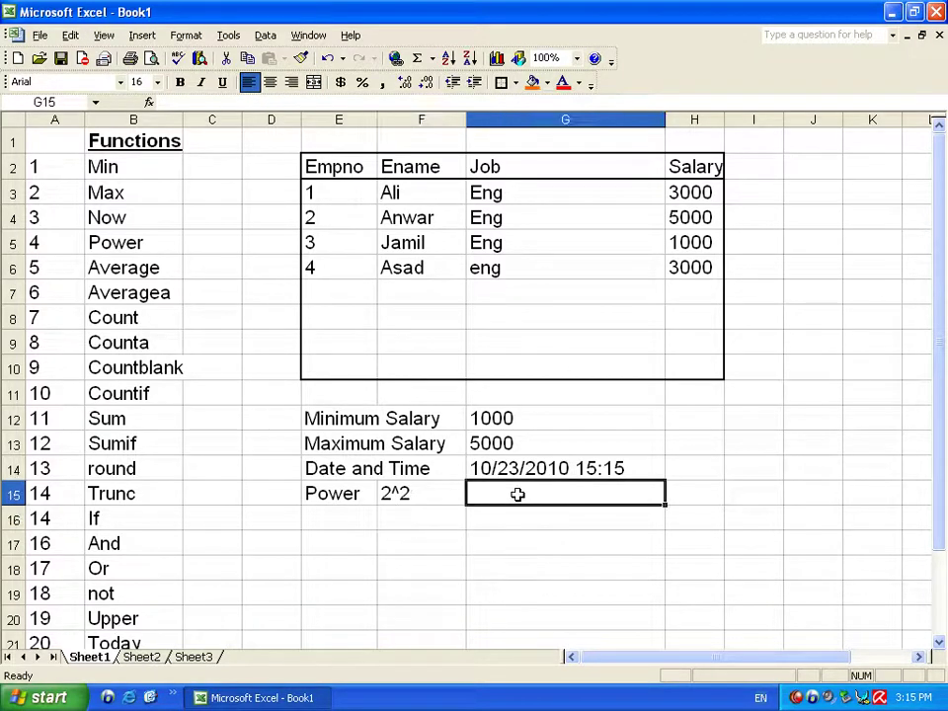
{"action": "type", "text": "=p"}
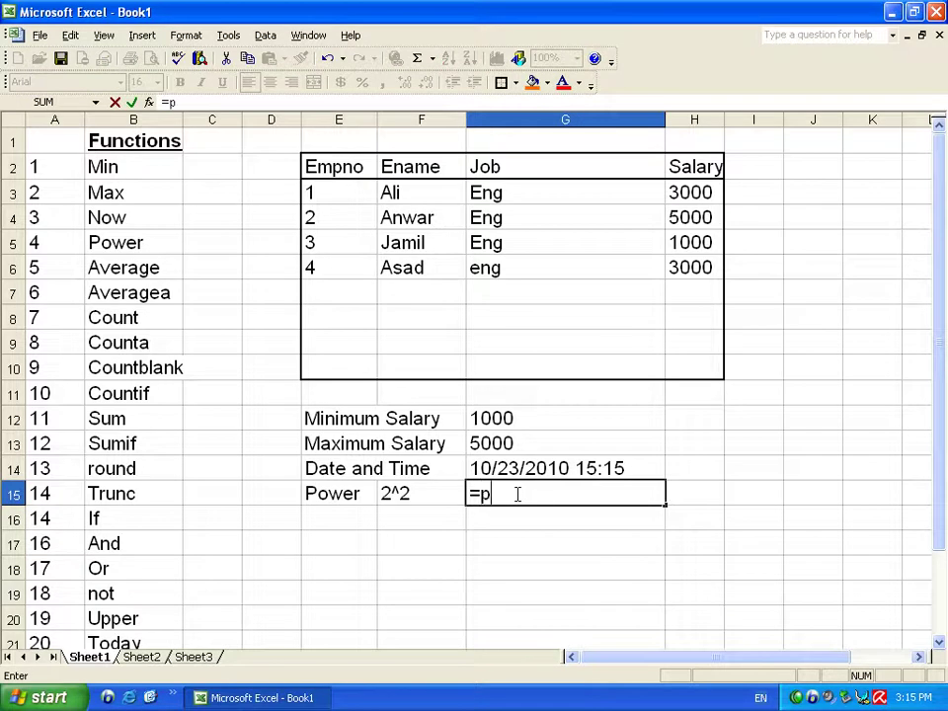
{"action": "type", "text": "ower("}
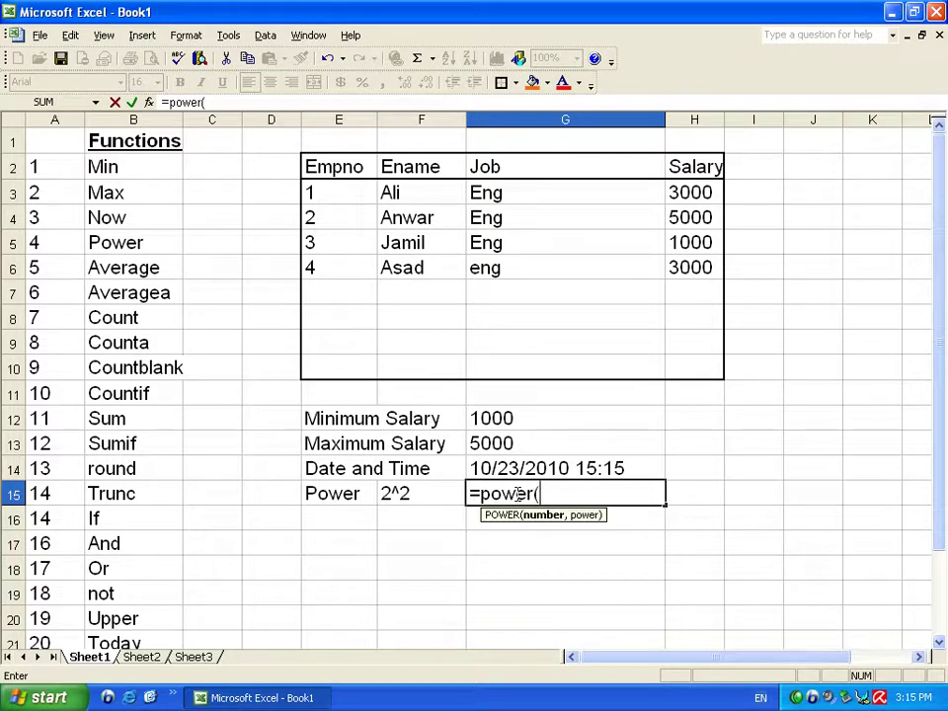
{"action": "type", "text": "2,2"}
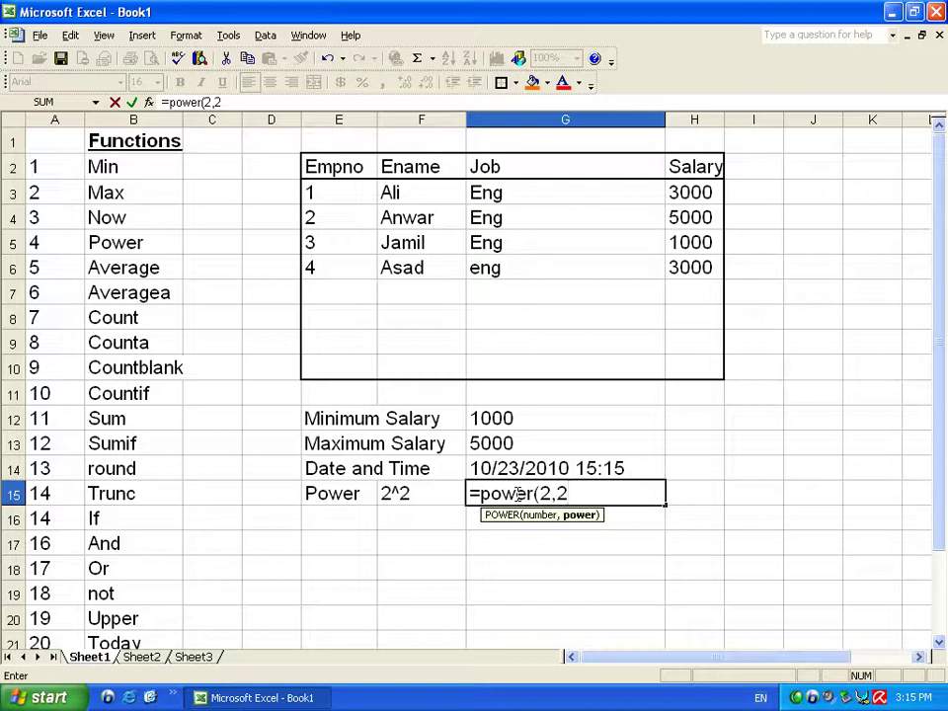
{"action": "type", "text": ")"}
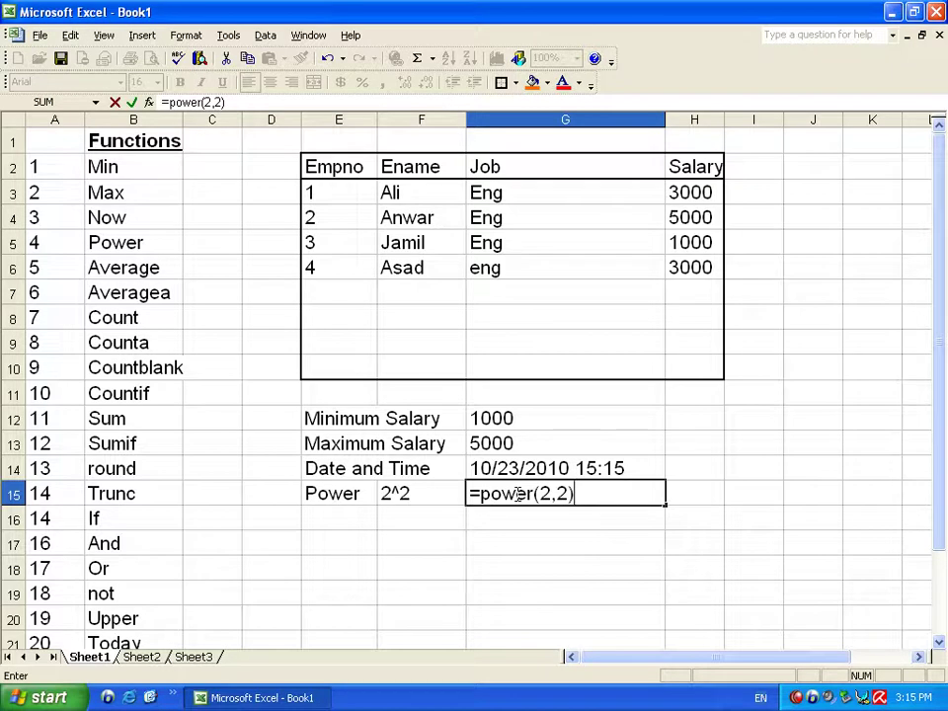
{"action": "key", "text": "Return"}
Step: Replace the POWER formula in cell G15 with the caret-operator formula =2^2
{"action": "left_click", "coordinate": [518, 494]}
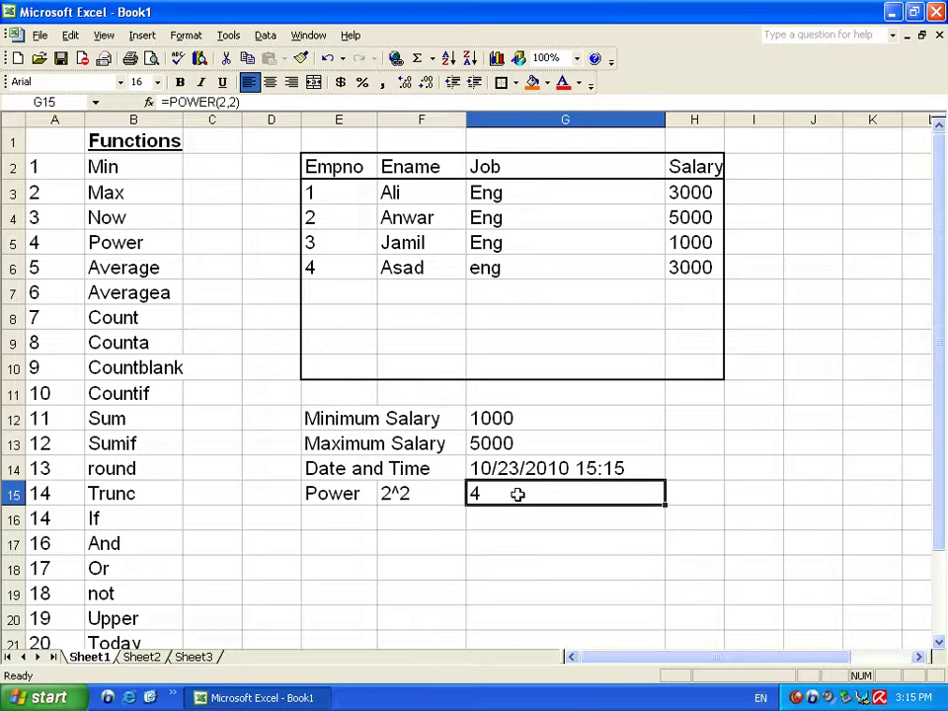
{"action": "type", "text": "="}
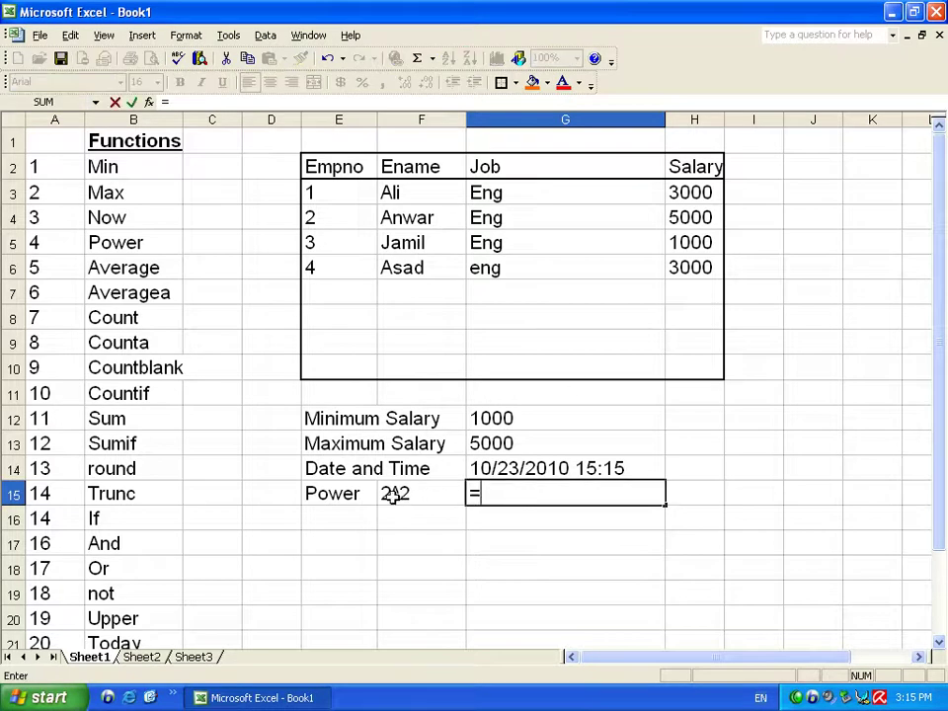
{"action": "type", "text": "2"}
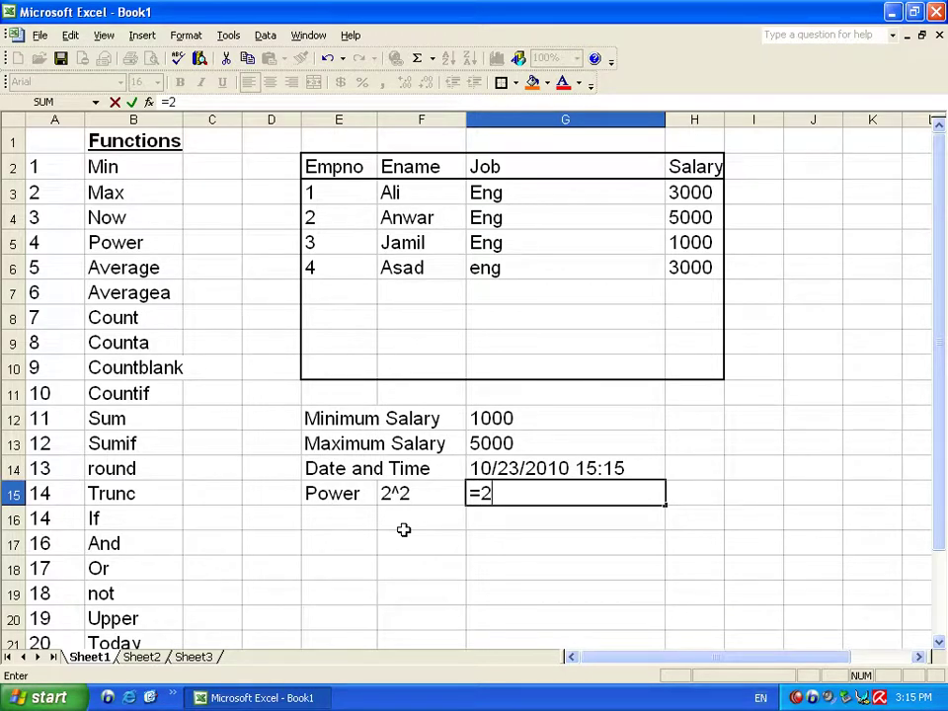
{"action": "type", "text": "^"}
{"action": "type", "text": "2"}
{"action": "key", "text": "Return"}
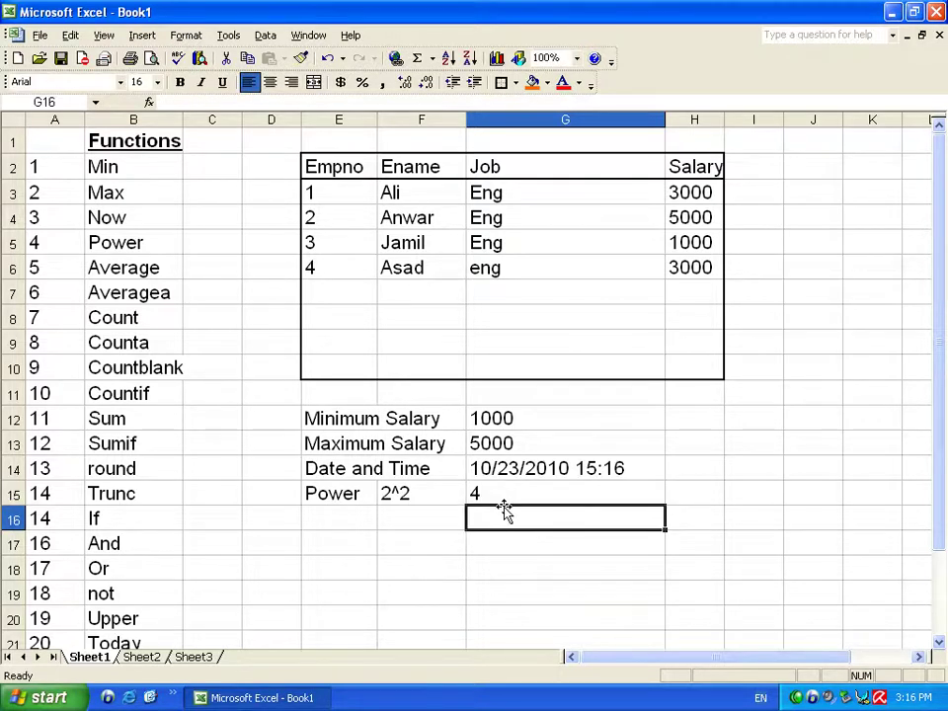
{"action": "left_click", "coordinate": [504, 504]}
{"action": "type", "text": "="}
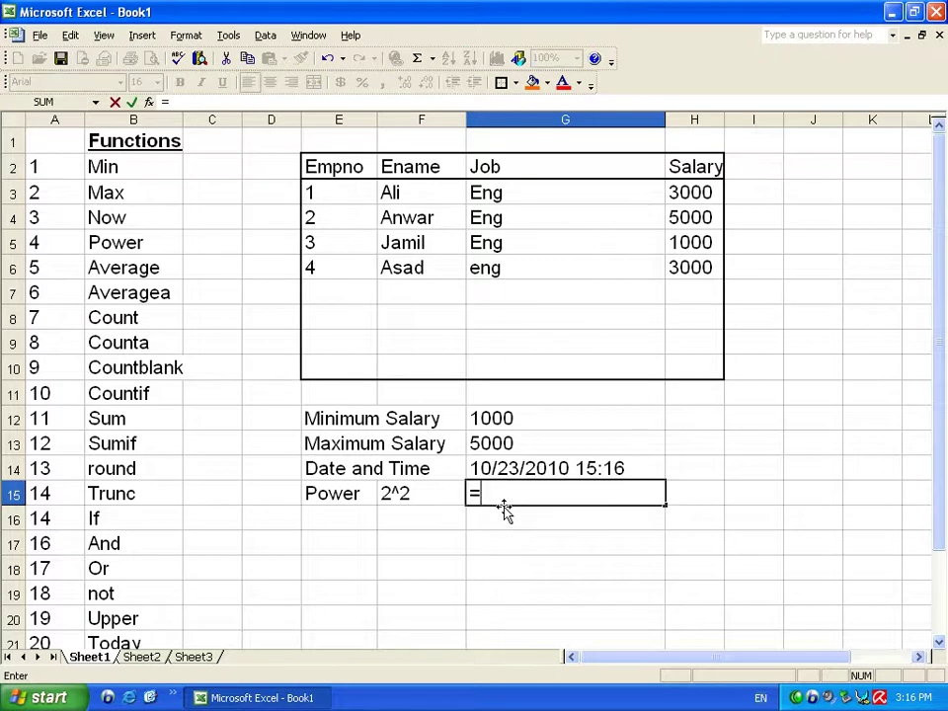
{"action": "key", "text": "Escape"}
{"action": "key", "text": "Tab"}
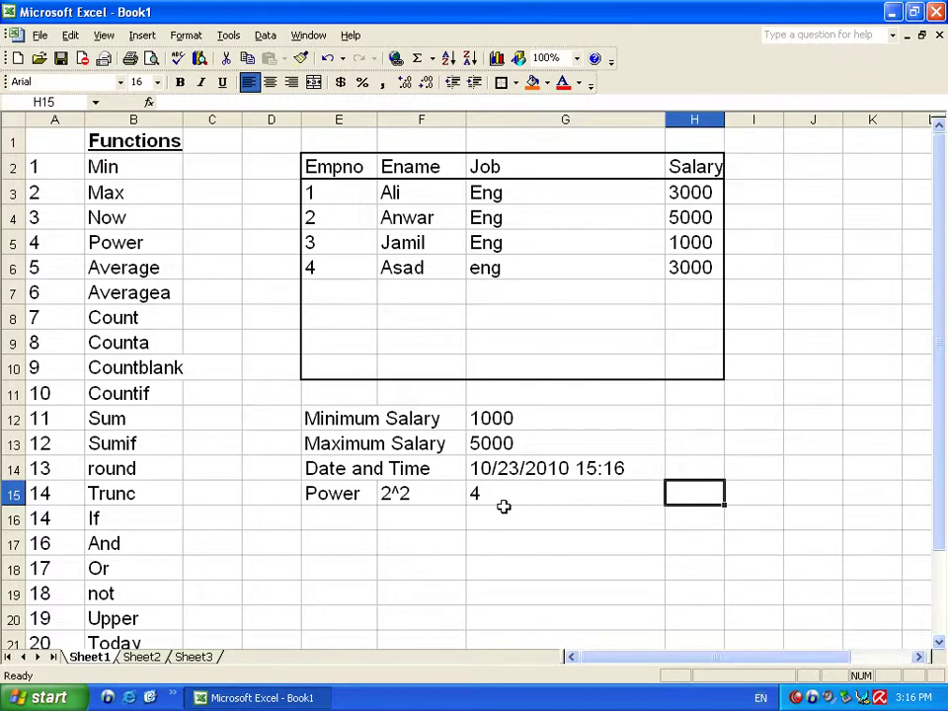
{"action": "type", "text": "caroot"}
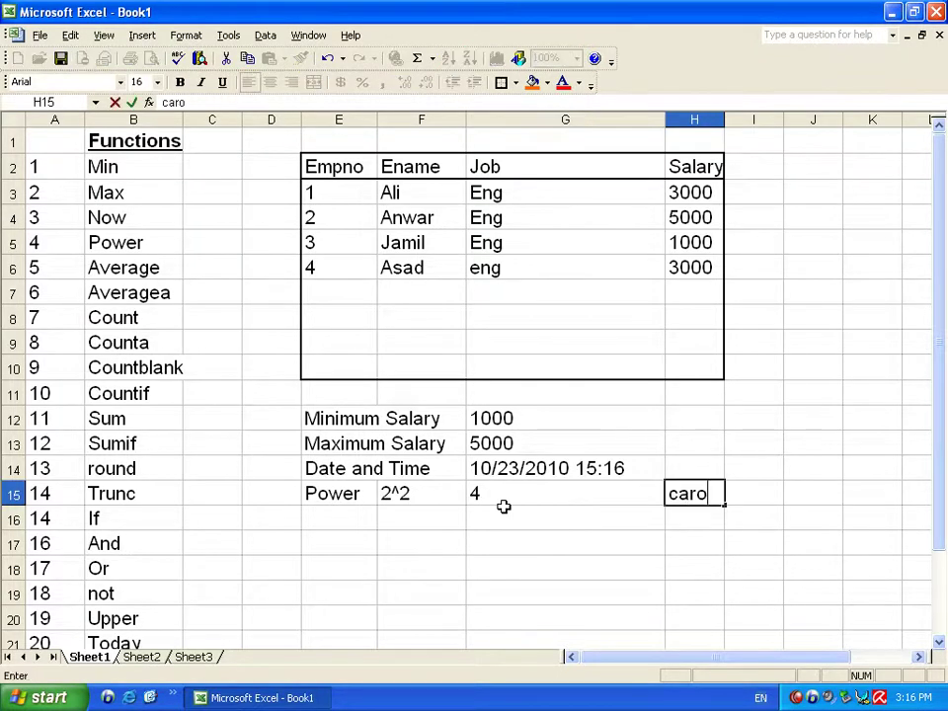
{"action": "key", "text": "BackSpace"}
{"action": "key", "text": "BackSpace"}
{"action": "key", "text": "BackSpace"}
{"action": "type", "text": "rot"}
{"action": "key", "text": "Return"}
{"action": "key", "text": "Up"}
Step: Calculate 3 to the power of 2 in cell G15 with the formula =power(3,2)
{"action": "left_click", "coordinate": [503, 506]}
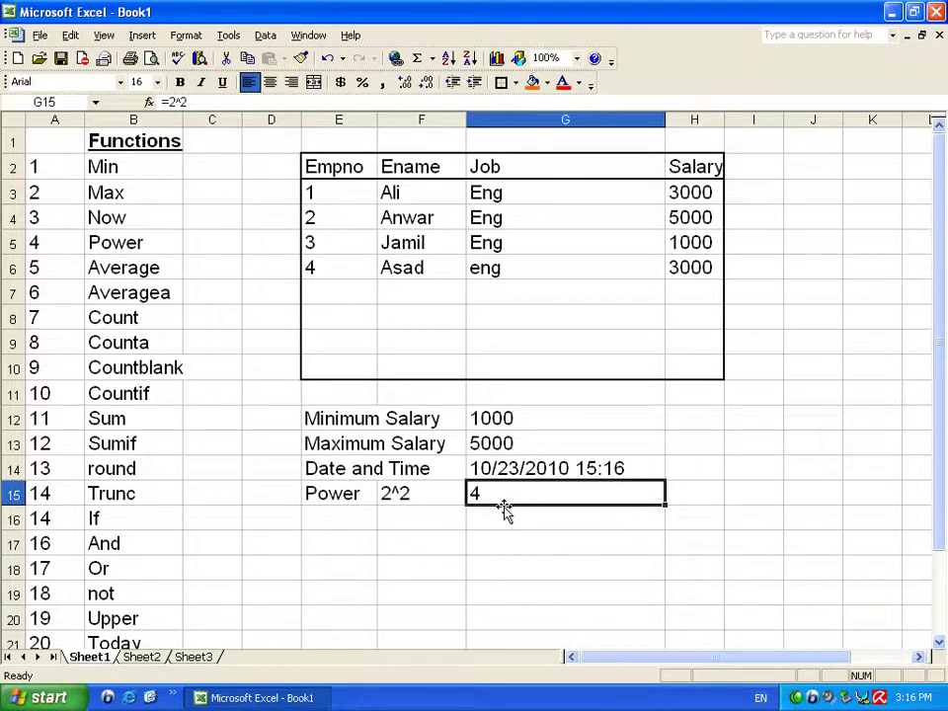
{"action": "type", "text": "="}
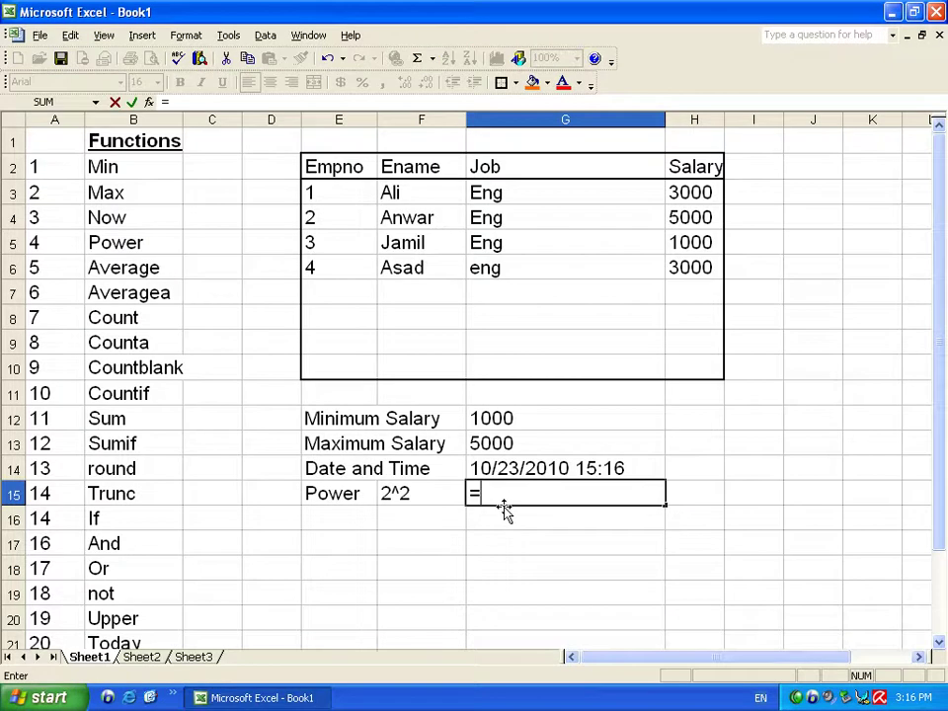
{"action": "type", "text": "power("}
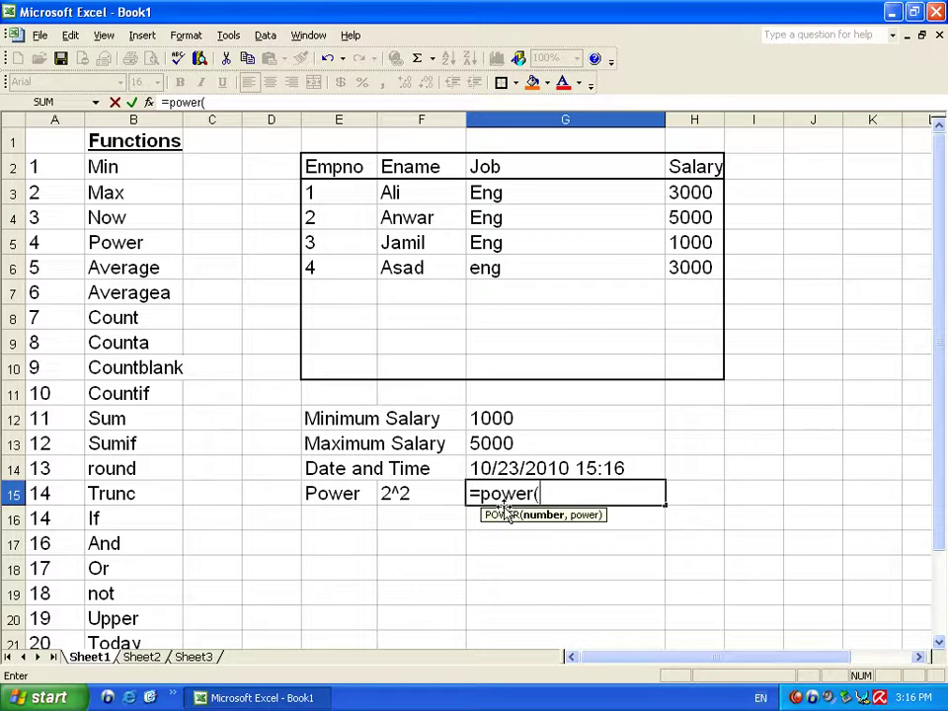
{"action": "type", "text": "3,"}
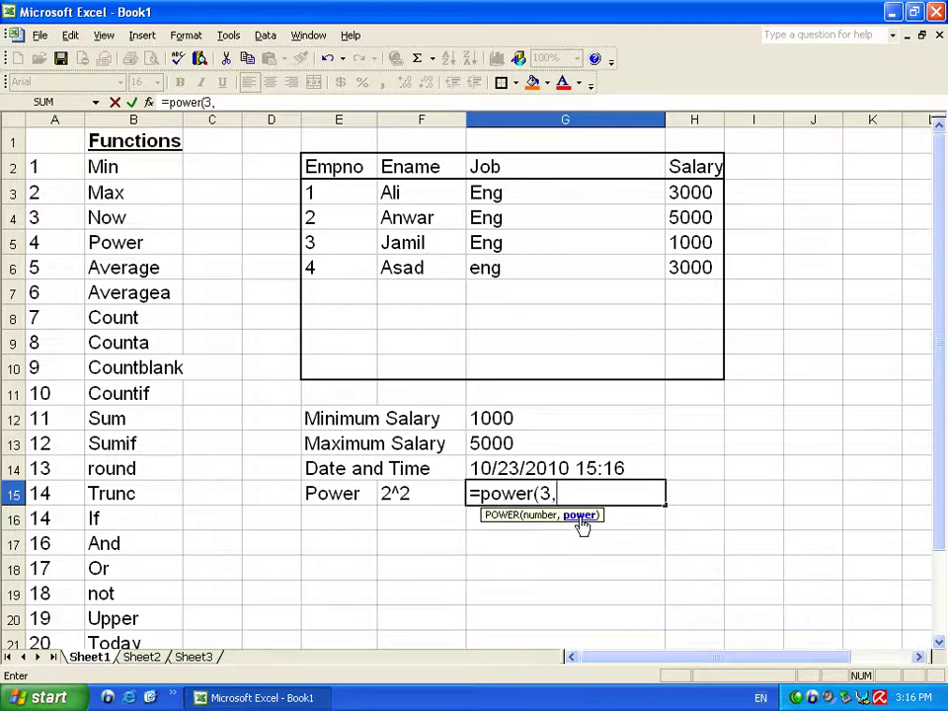
{"action": "type", "text": "2"}
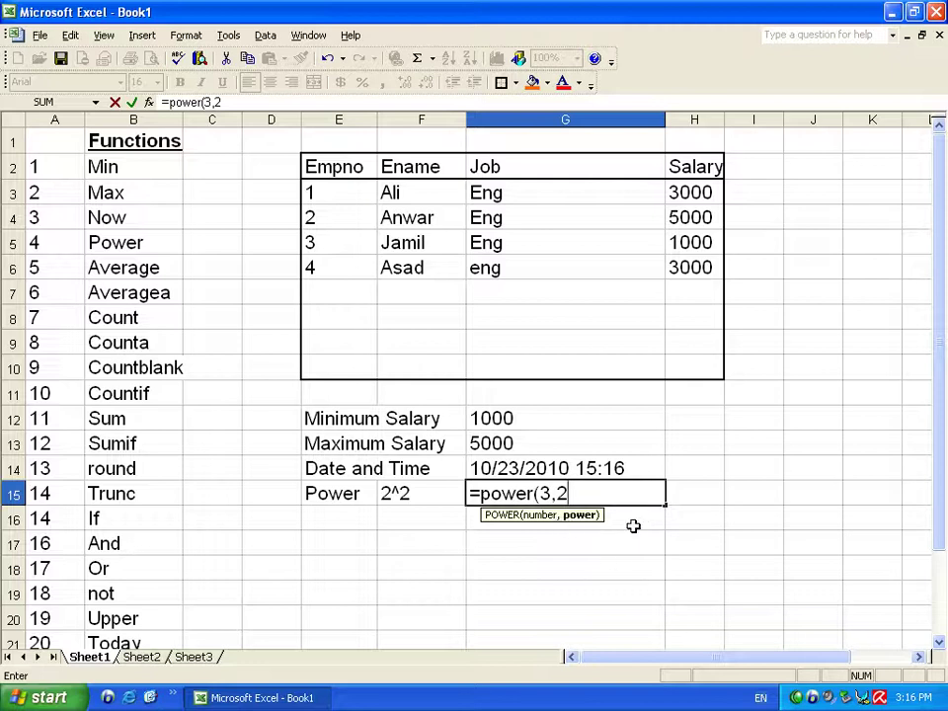
{"action": "type", "text": ")"}
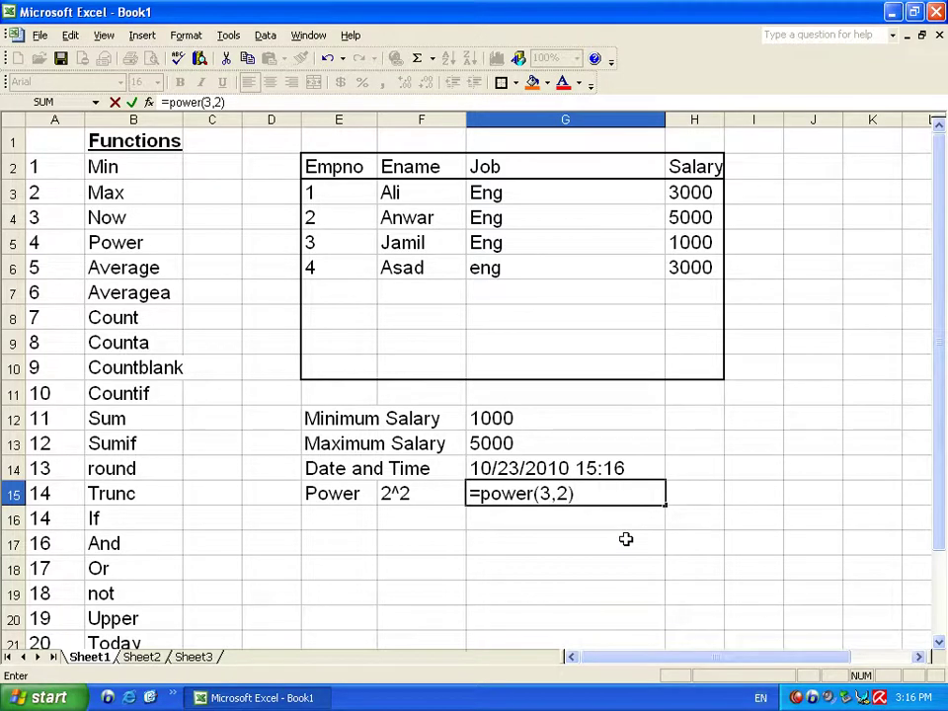
{"action": "key", "text": "Return"}
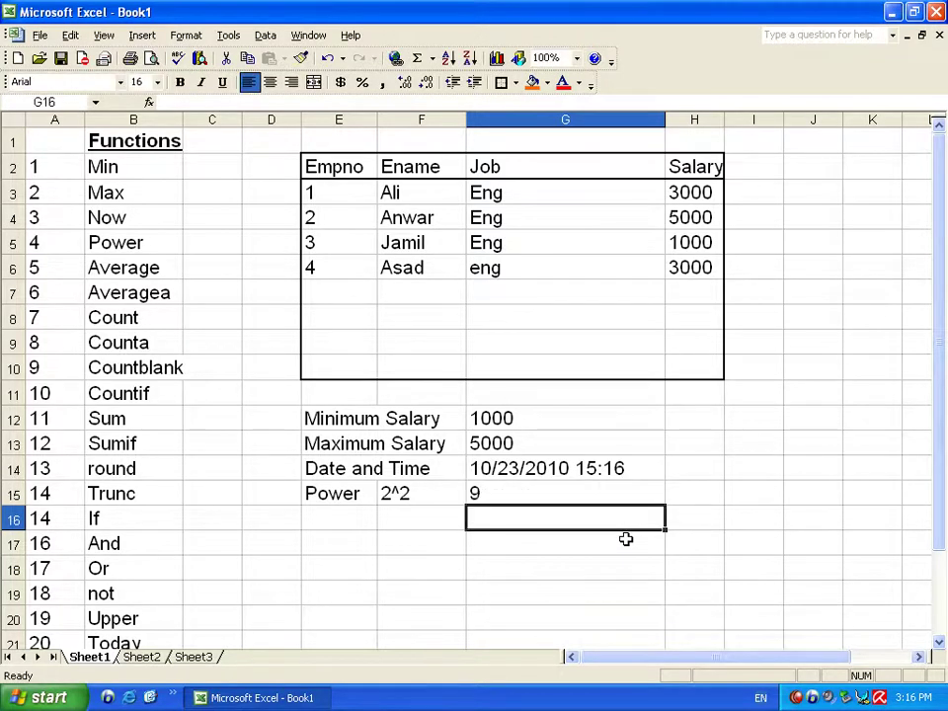
Step: Replace the POWER formula in cell G15 with the caret-operator formula =3^2
{"action": "key", "text": "Up"}
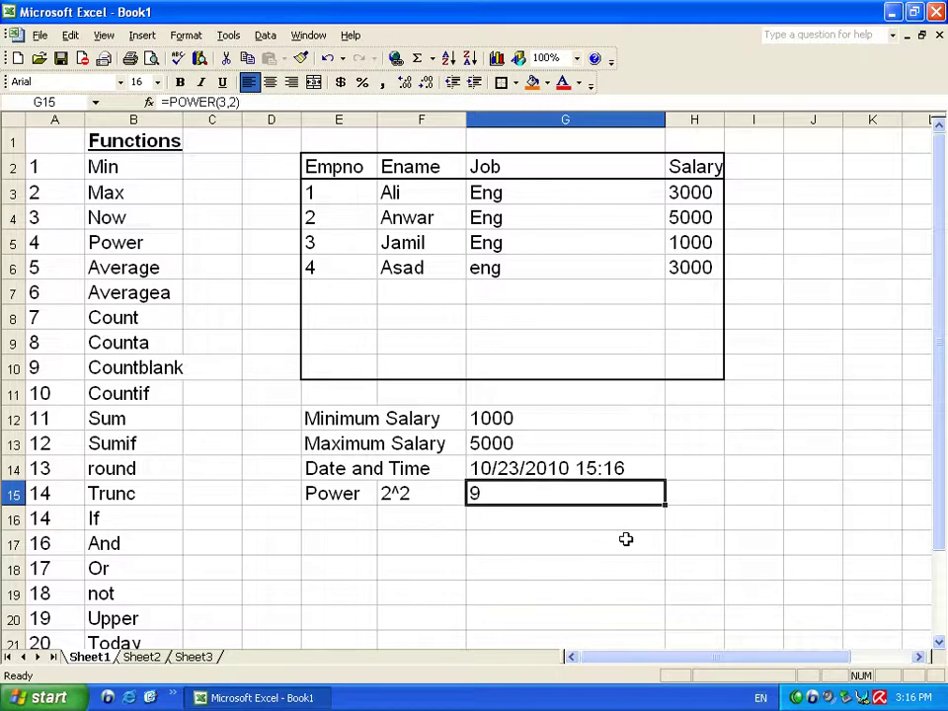
{"action": "type", "text": "=3"}
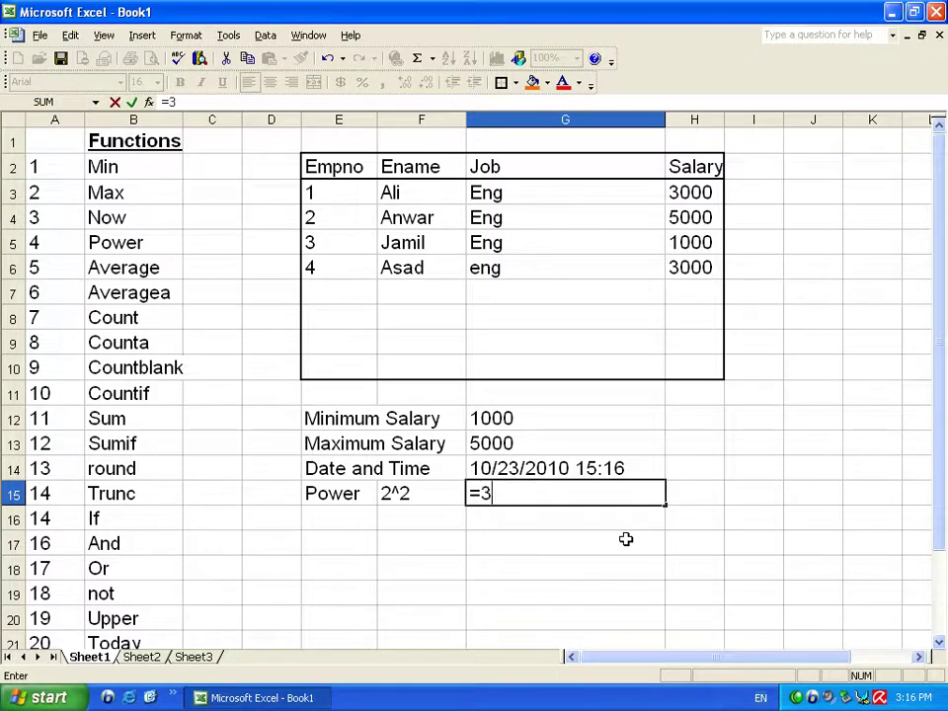
{"action": "key", "text": "BackSpace"}
{"action": "type", "text": "2"}
{"action": "key", "text": "BackSpace"}
{"action": "type", "text": "3^2"}
{"action": "key", "text": "Return"}
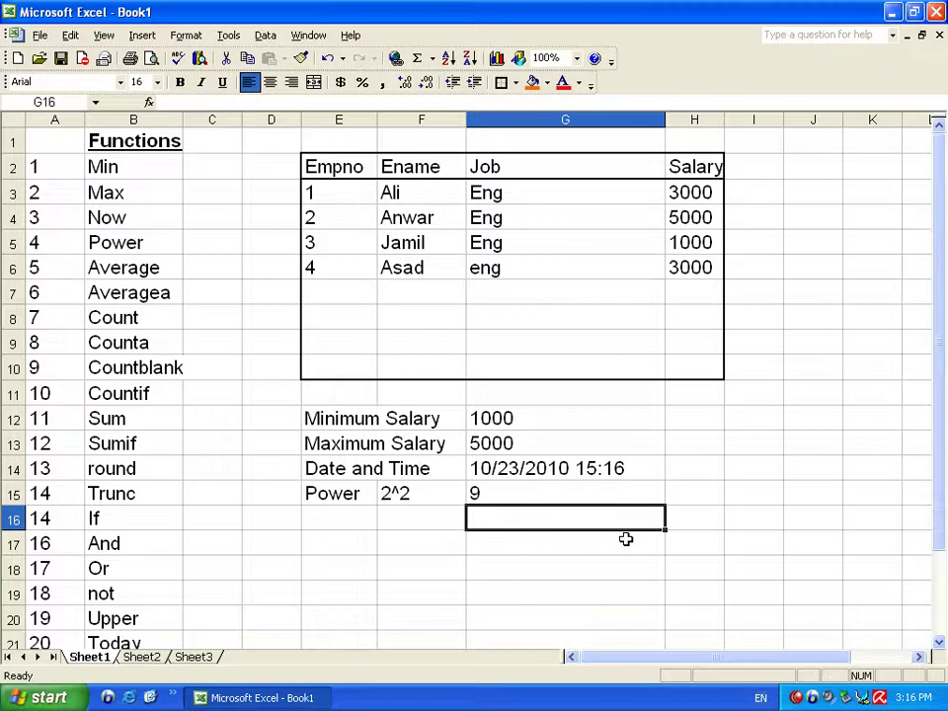
Step: Re-enter the caret-operator formula =3^2 in cell G15
{"action": "key", "text": "Up"}
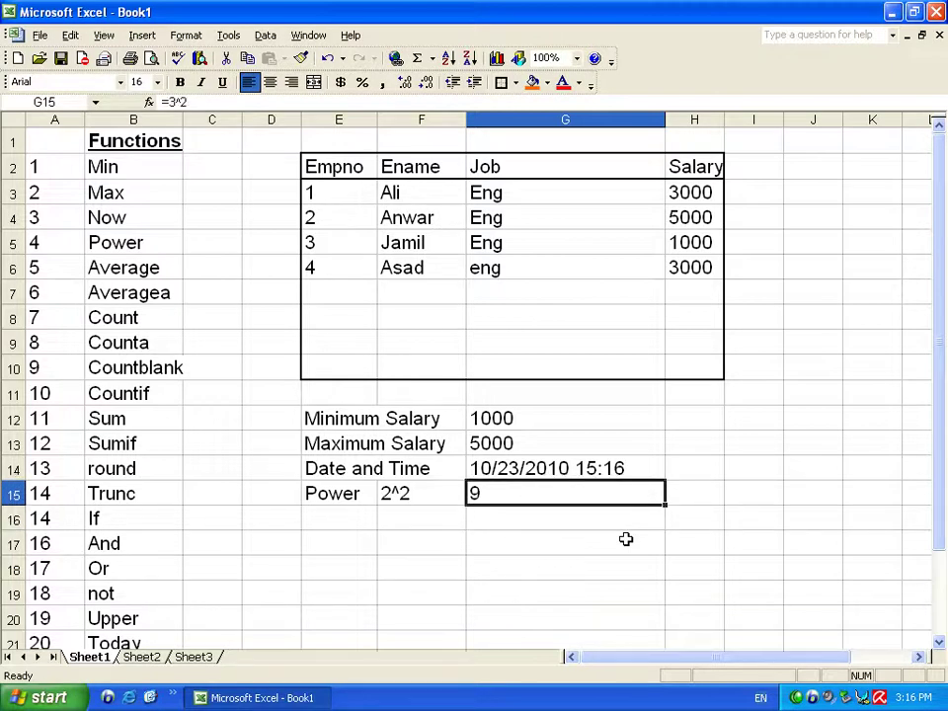
{"action": "type", "text": "="}
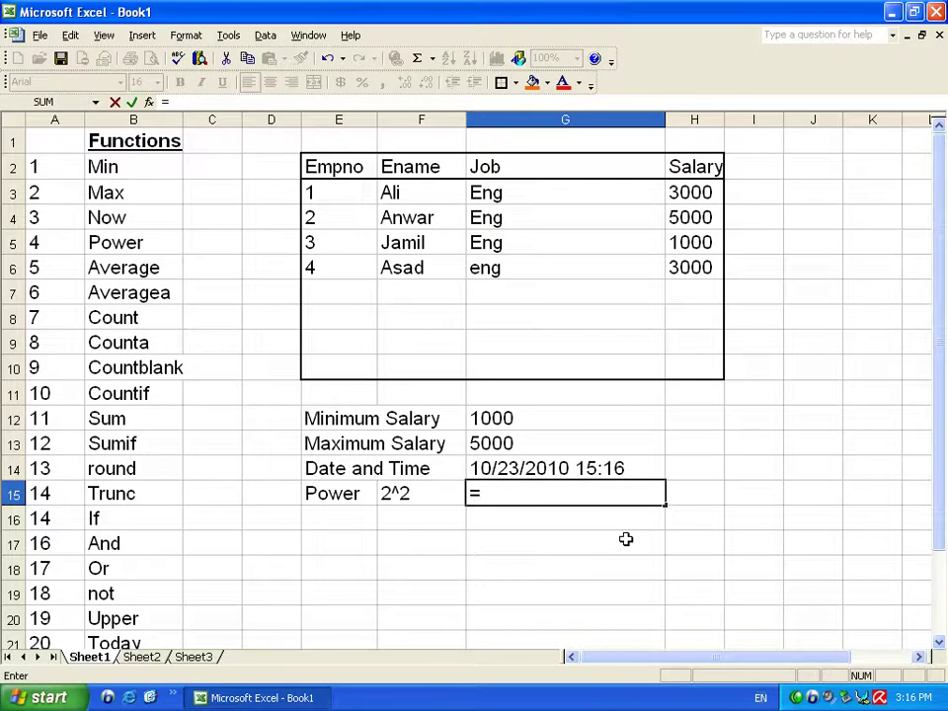
{"action": "type", "text": "3^"}
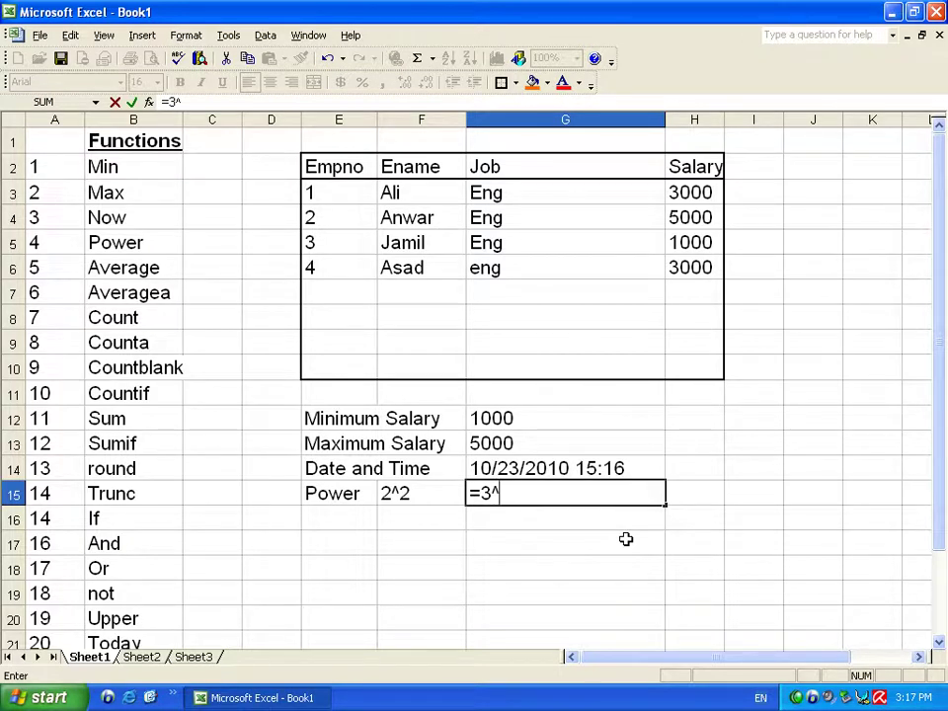
{"action": "type", "text": "2"}
{"action": "key", "text": "Return"}
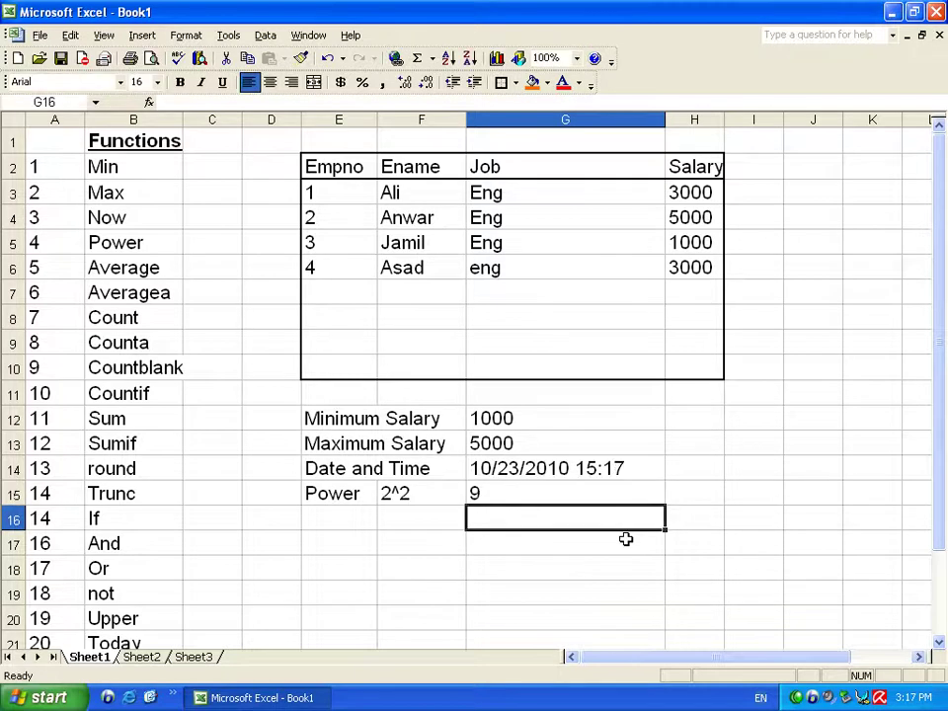
Step: Clear cell G15 and enter the formula =power(3,2) in it
{"action": "key", "text": "Up"}
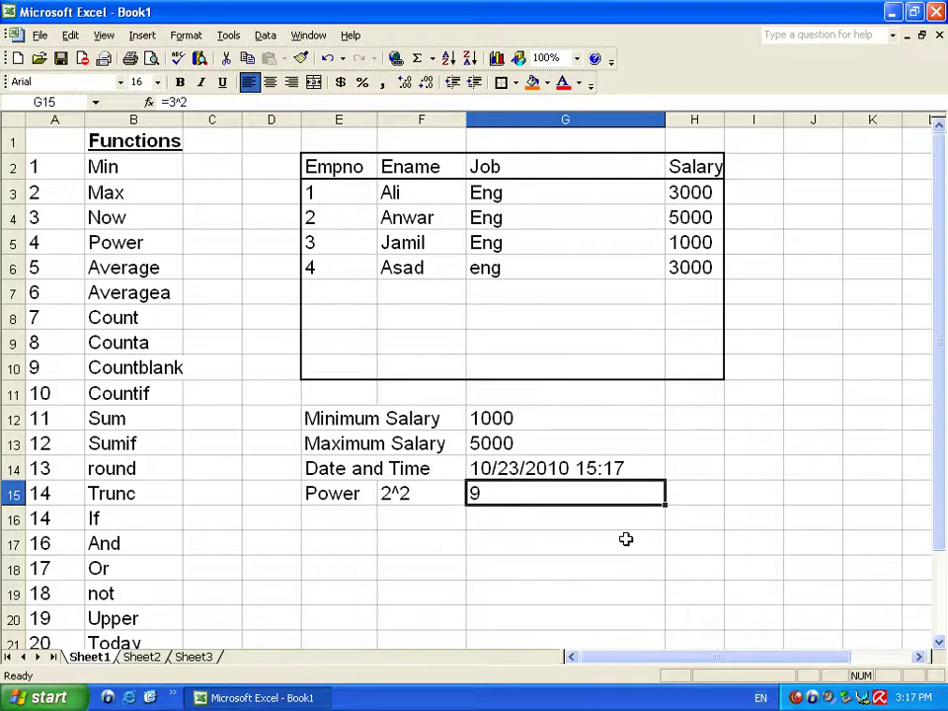
{"action": "key", "text": "Delete"}
{"action": "type", "text": "=power("}
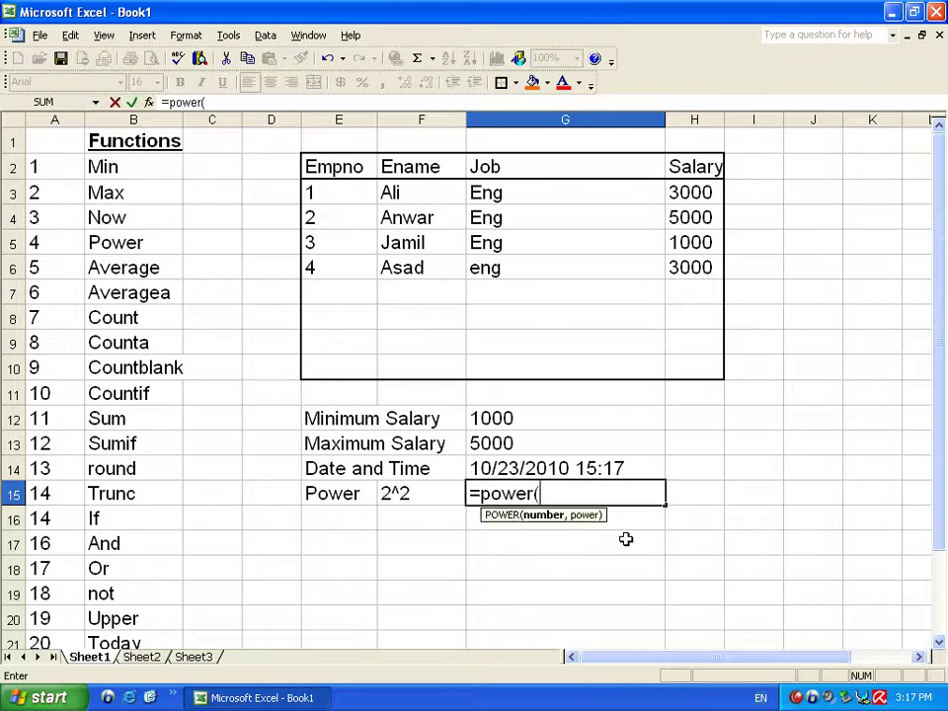
{"action": "type", "text": "3,2)"}
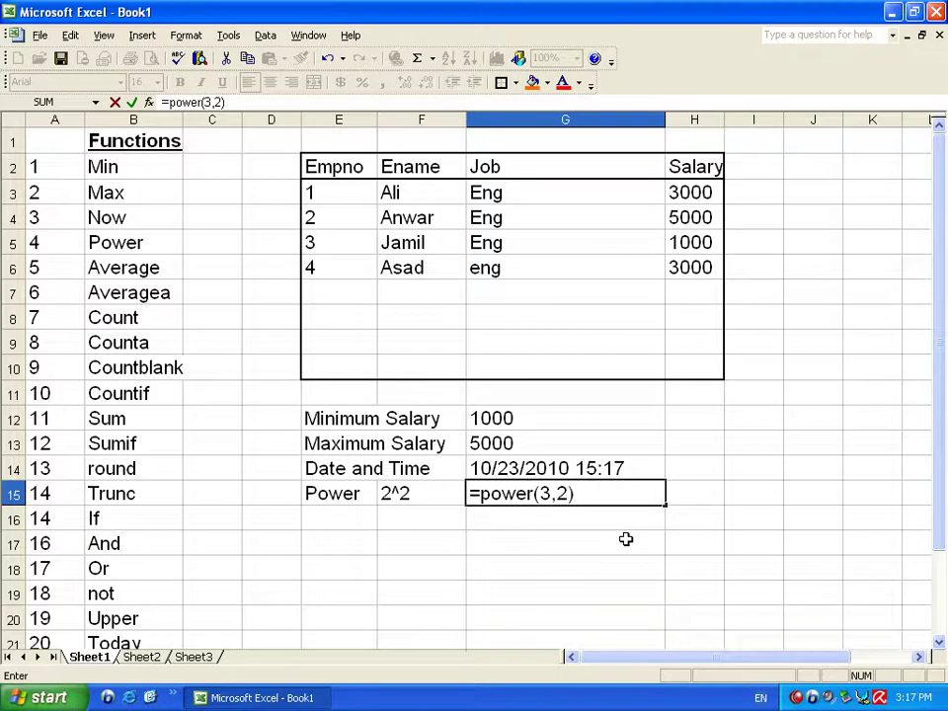
{"action": "key", "text": "Return"}
Step: Select cell E16 and save the workbook to the Desktop under the file name Day4,5
{"action": "key", "text": "Left"}
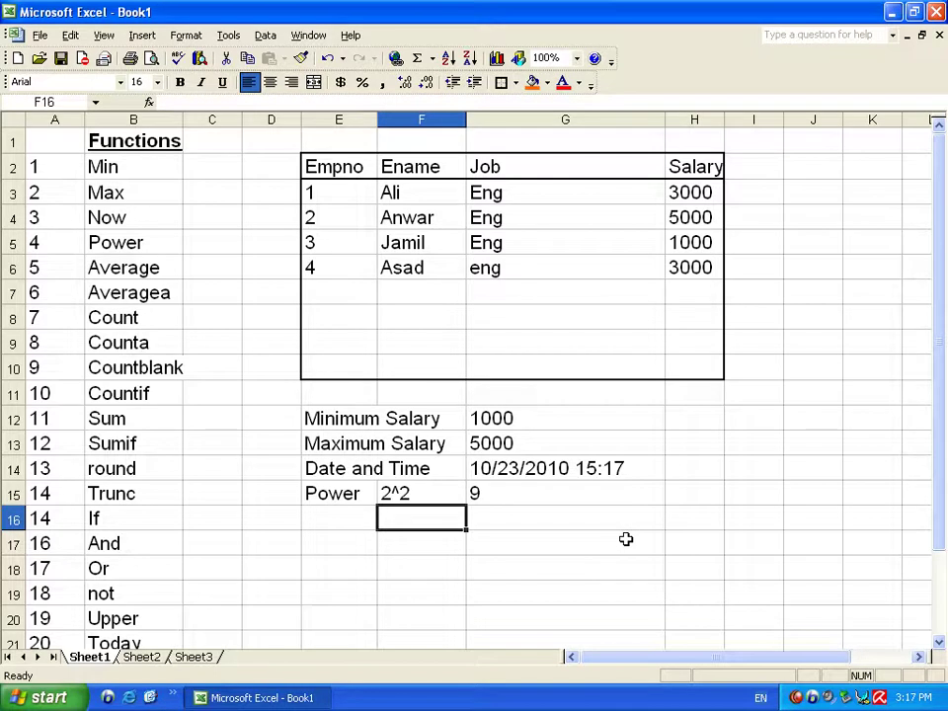
{"action": "key", "text": "Left"}
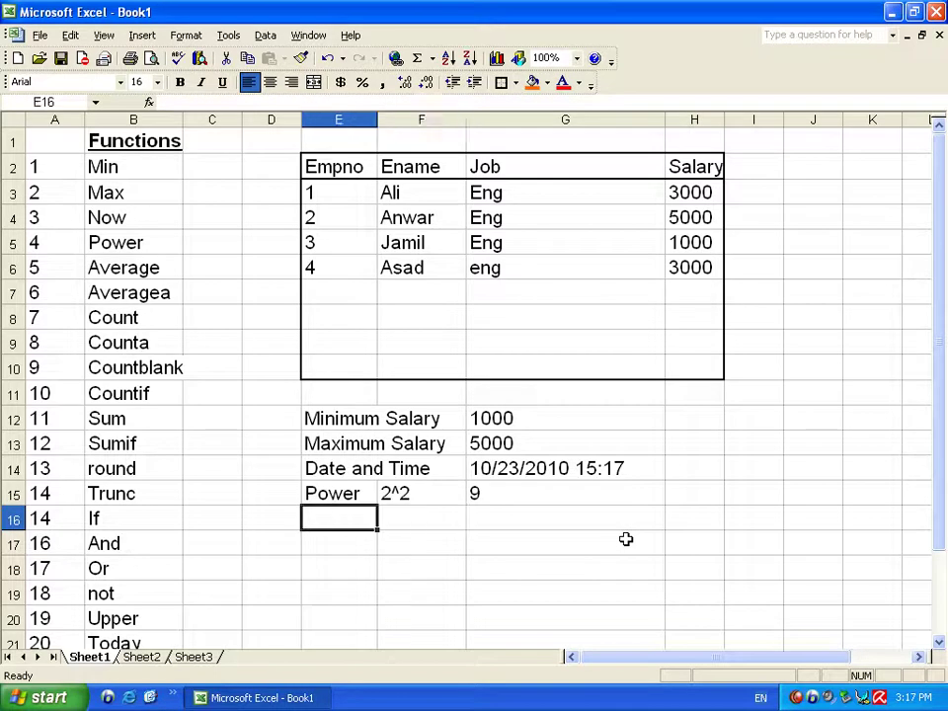
{"action": "key", "text": "ctrl+s"}
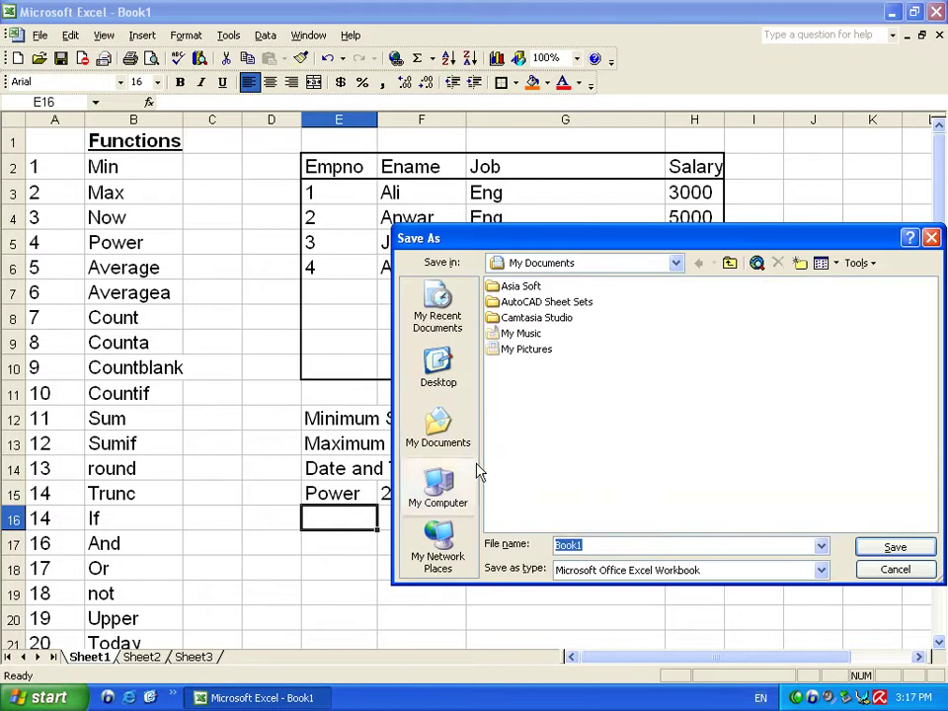
{"action": "left_click", "coordinate": [437, 368]}
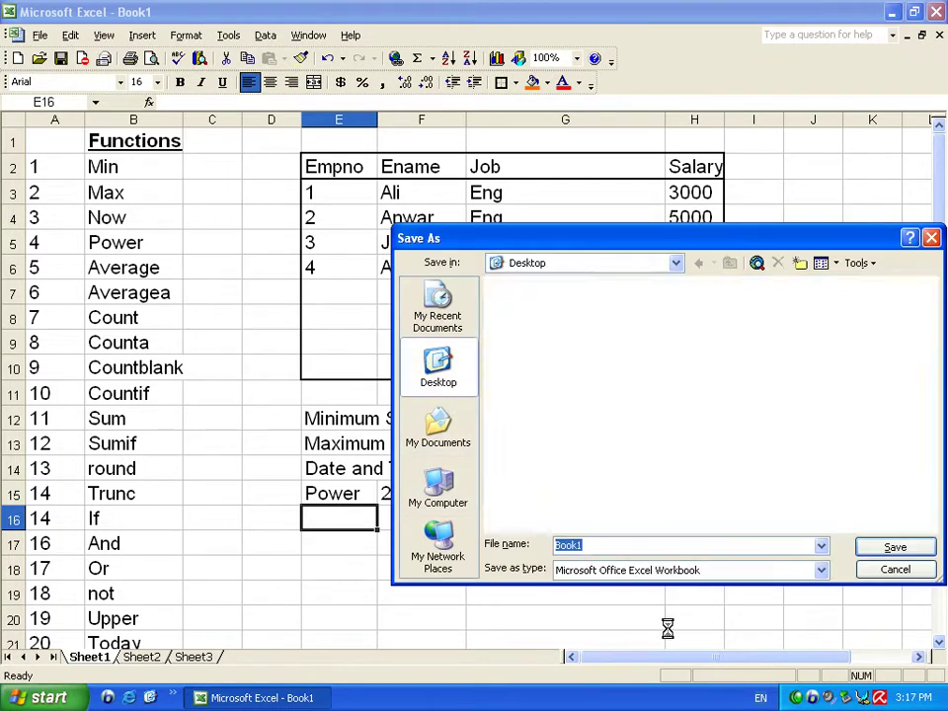
{"action": "type", "text": "Le"}
{"action": "key", "text": "BackSpace"}
{"action": "key", "text": "BackSpace"}
{"action": "type", "text": "dA"}
{"action": "key", "text": "BackSpace"}
{"action": "key", "text": "BackSpace"}
{"action": "type", "text": "Day4,5"}
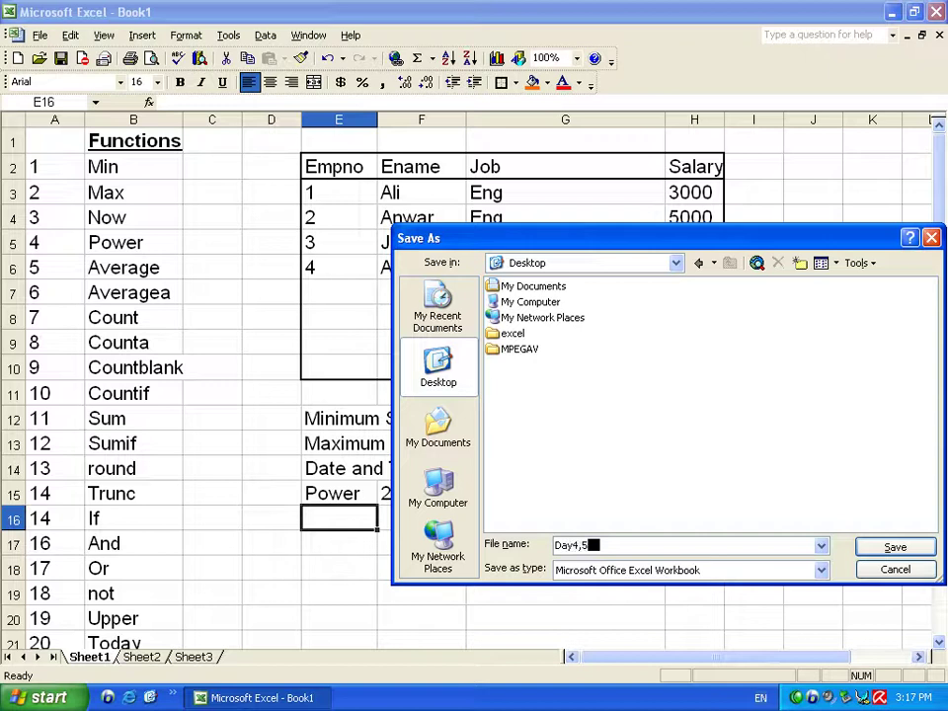
{"action": "key", "text": "Return"}
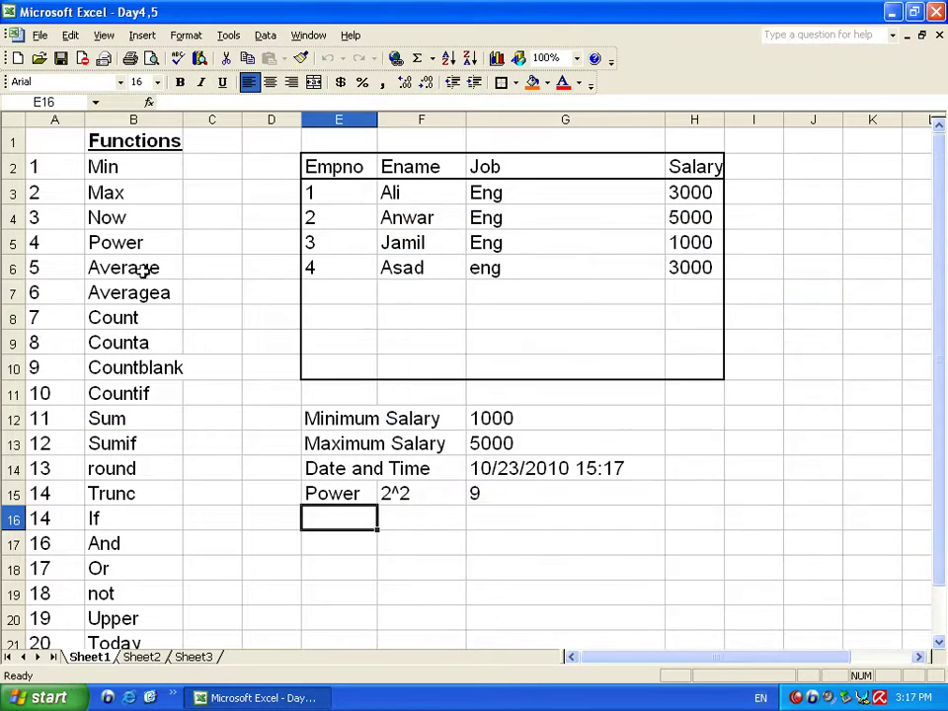
Step: Enter the label "Average" in cell E16 and calculate the average salary in cell G16 with =average(H3:H6)
{"action": "type", "text": "Average"}
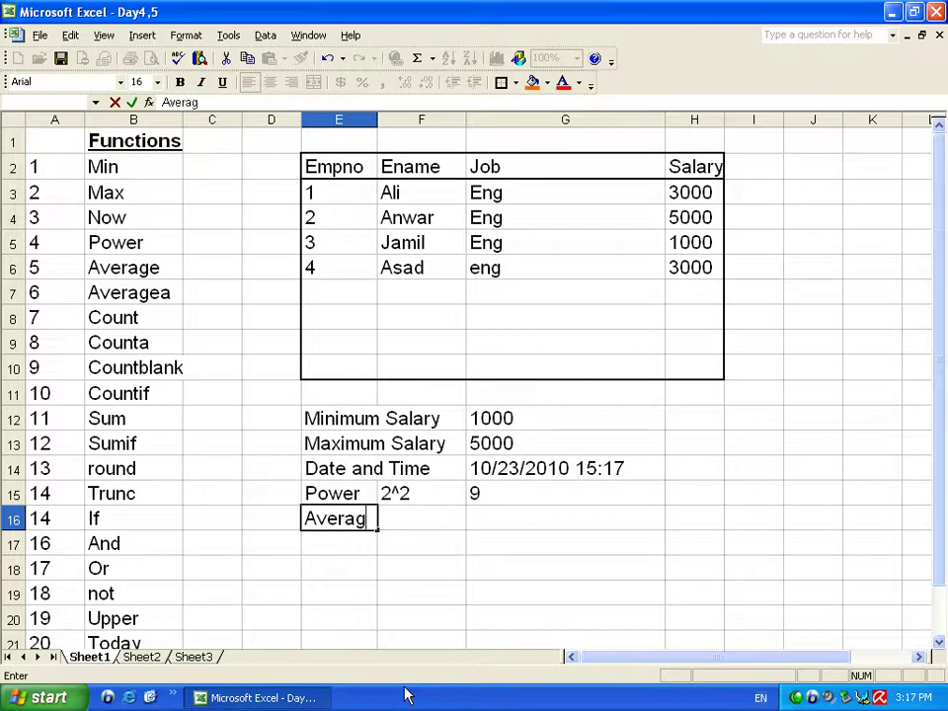
{"action": "key", "text": "Tab"}
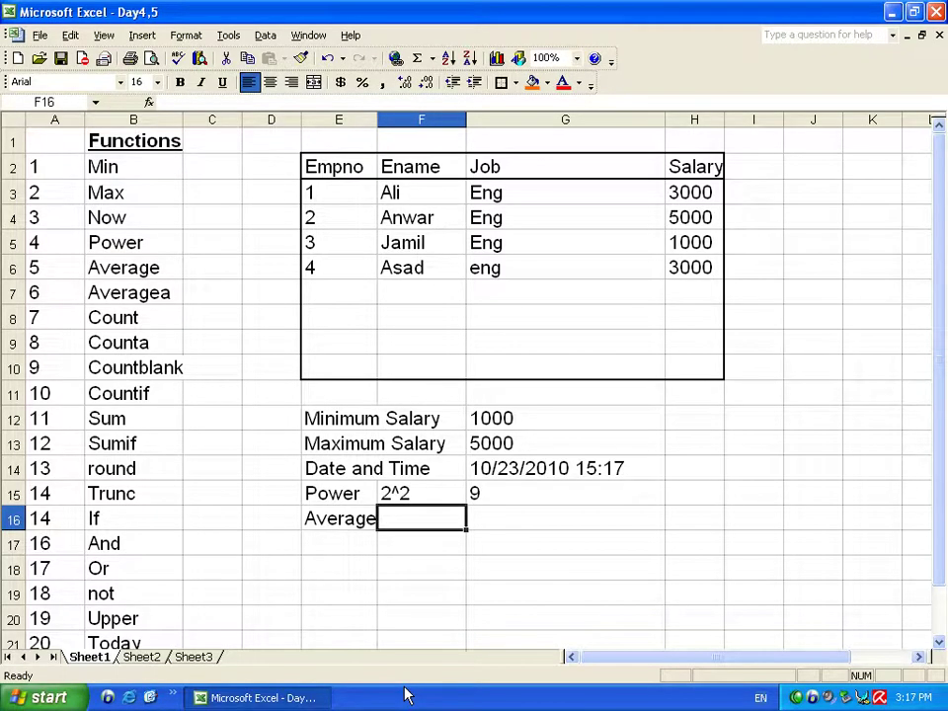
{"action": "left_click", "coordinate": [527, 521]}
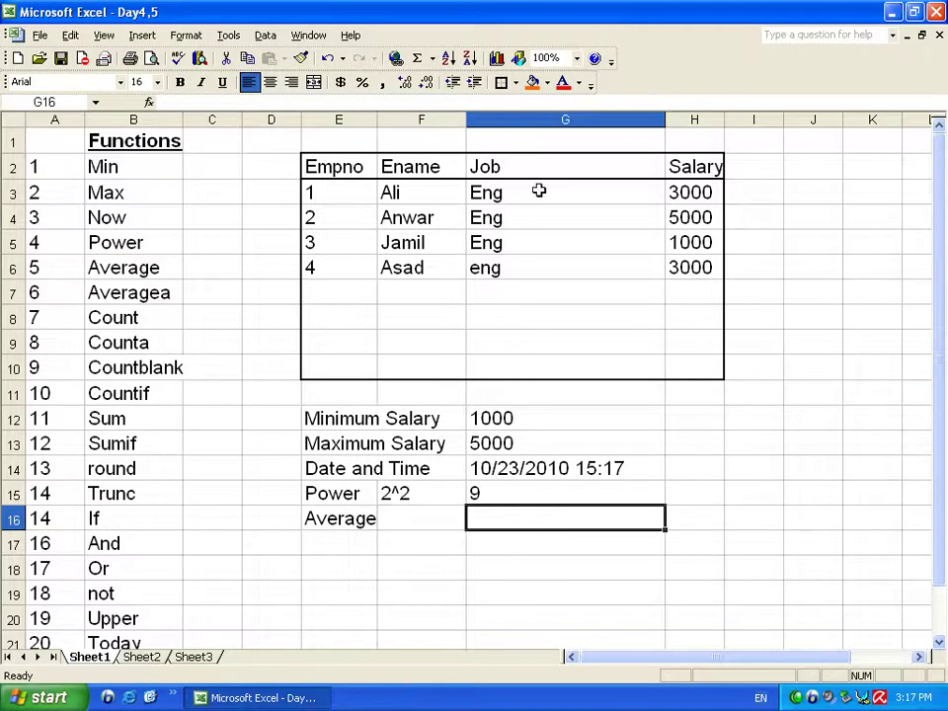
{"action": "type", "text": "="}
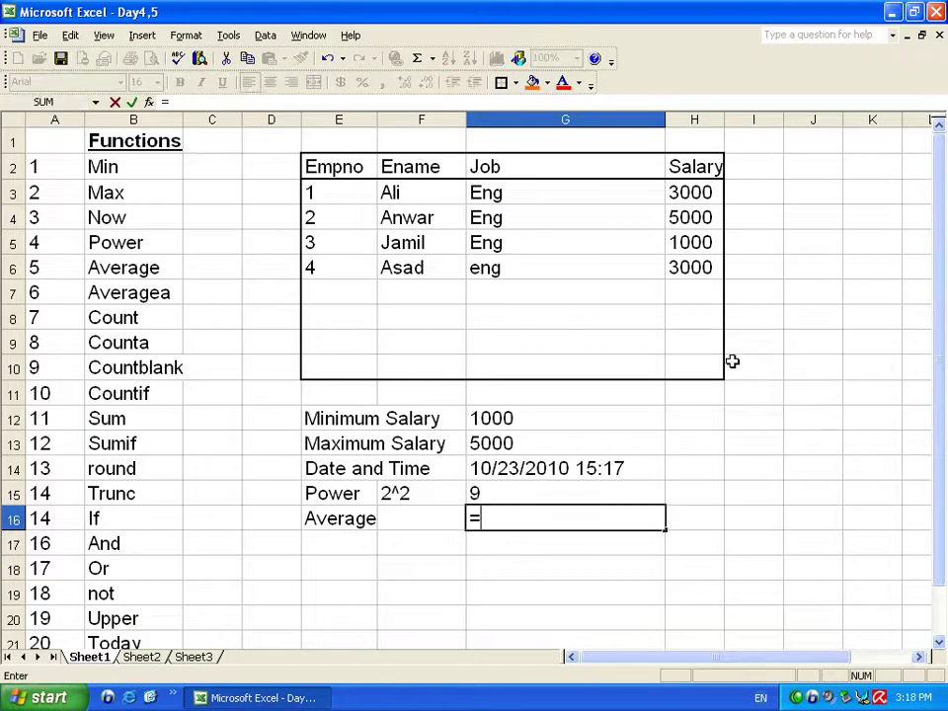
{"action": "type", "text": "aver"}
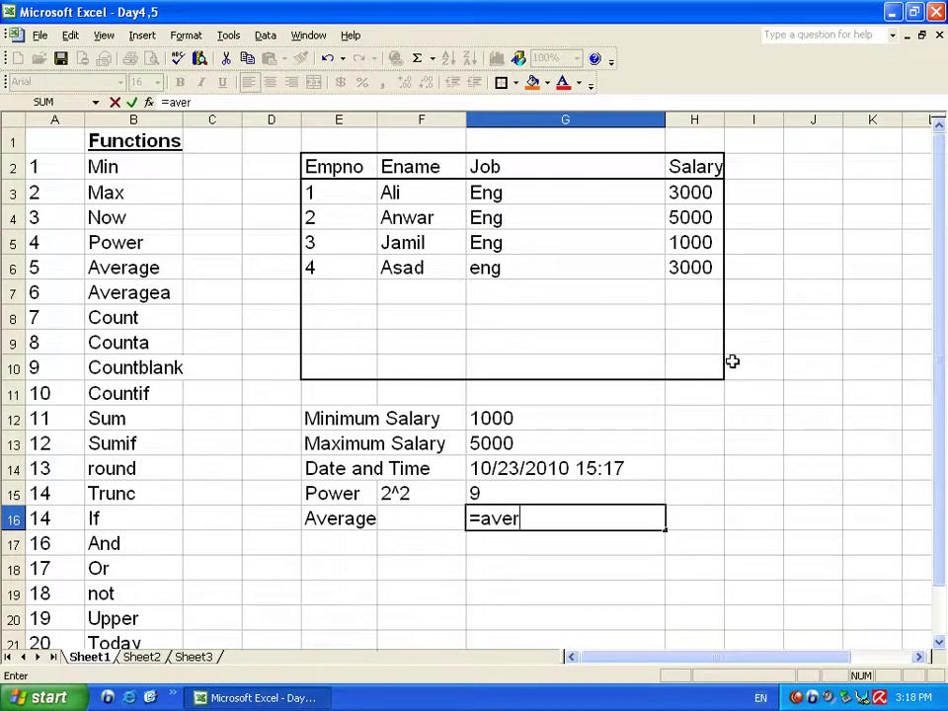
{"action": "type", "text": "age("}
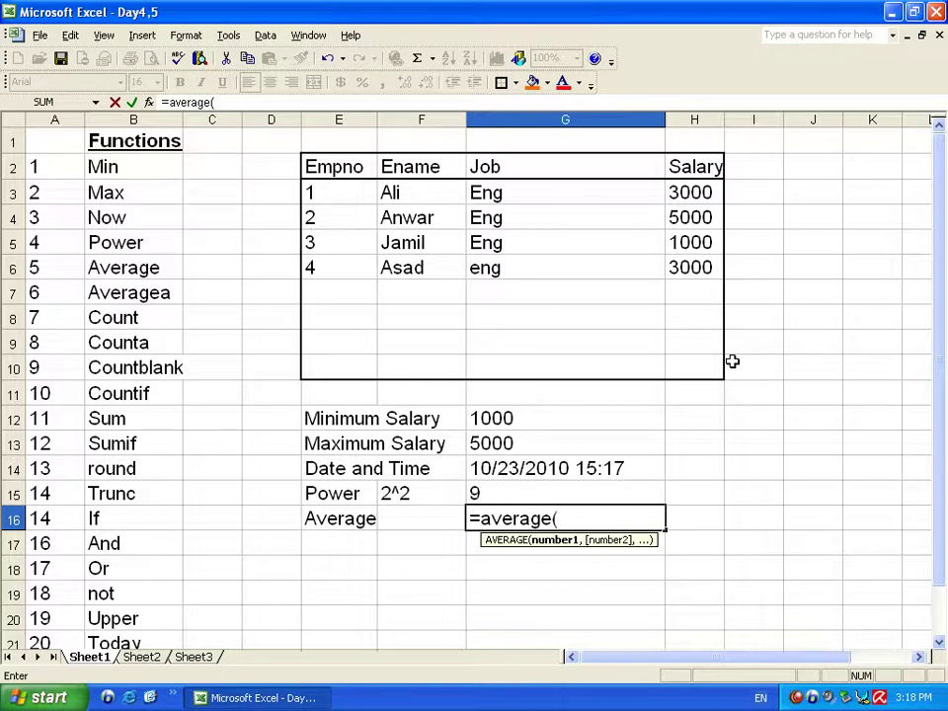
{"action": "left_click", "coordinate": [684, 191]}
{"action": "key", "text": "F8"}
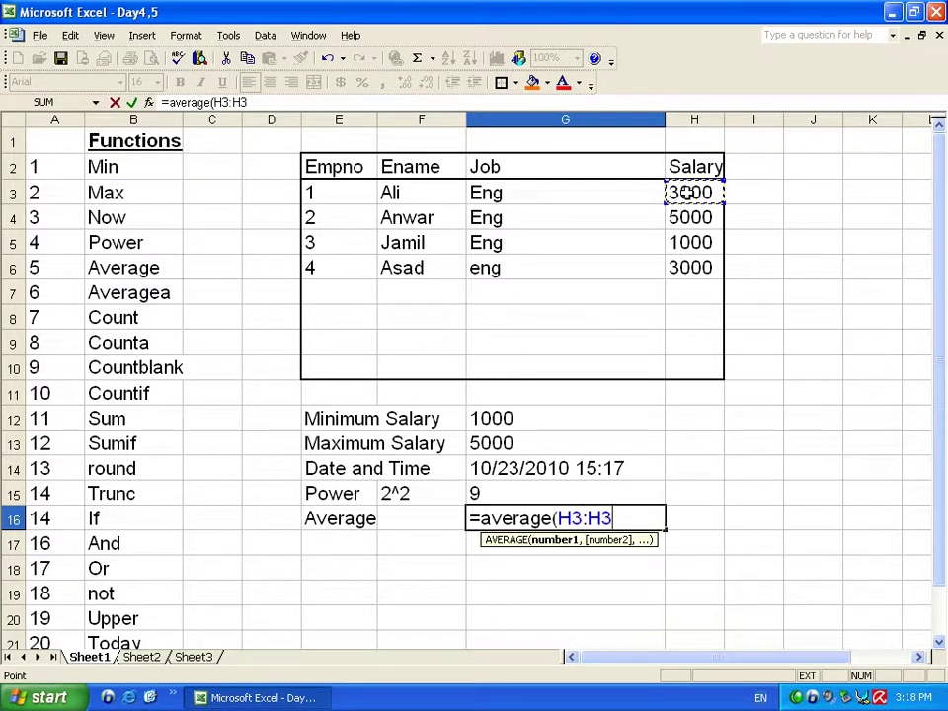
{"action": "left_click", "coordinate": [699, 372]}
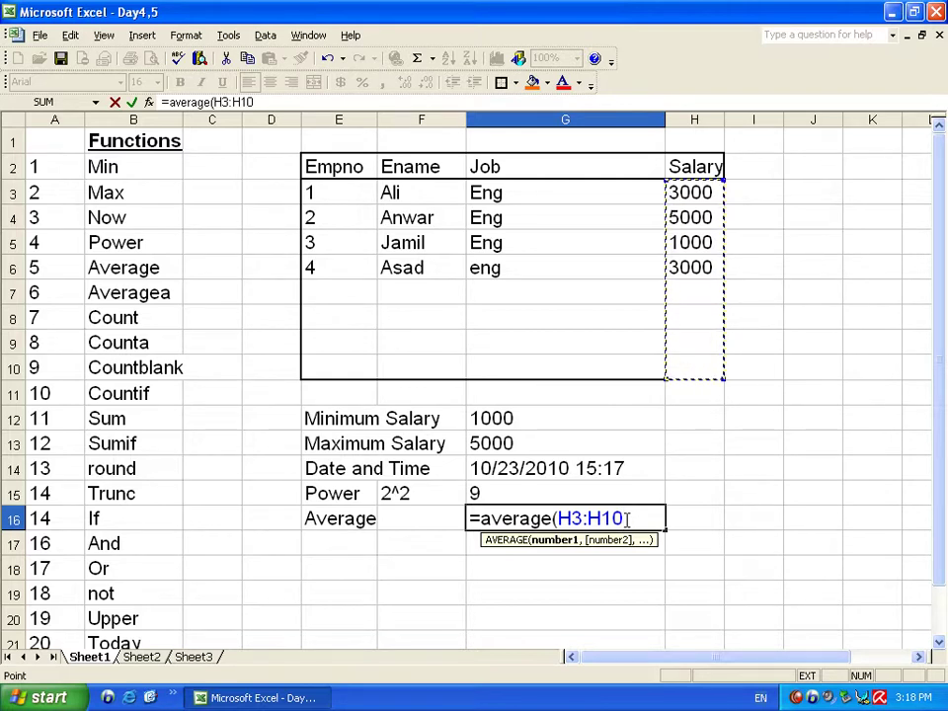
{"action": "key", "text": "BackSpace"}
{"action": "key", "text": "BackSpace"}
{"action": "type", "text": "6)"}
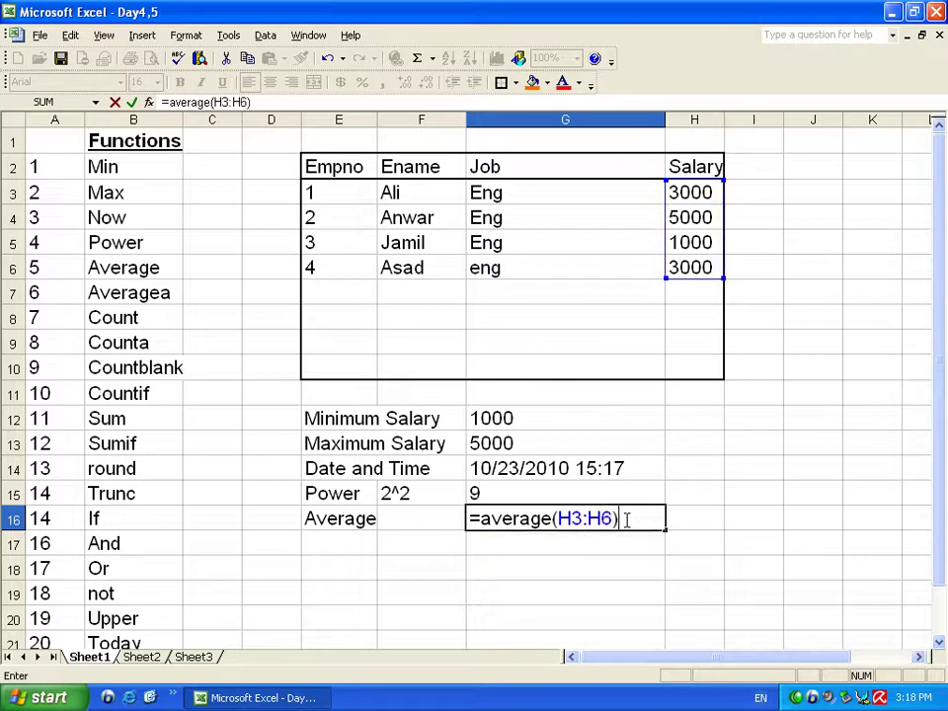
{"action": "key", "text": "Return"}
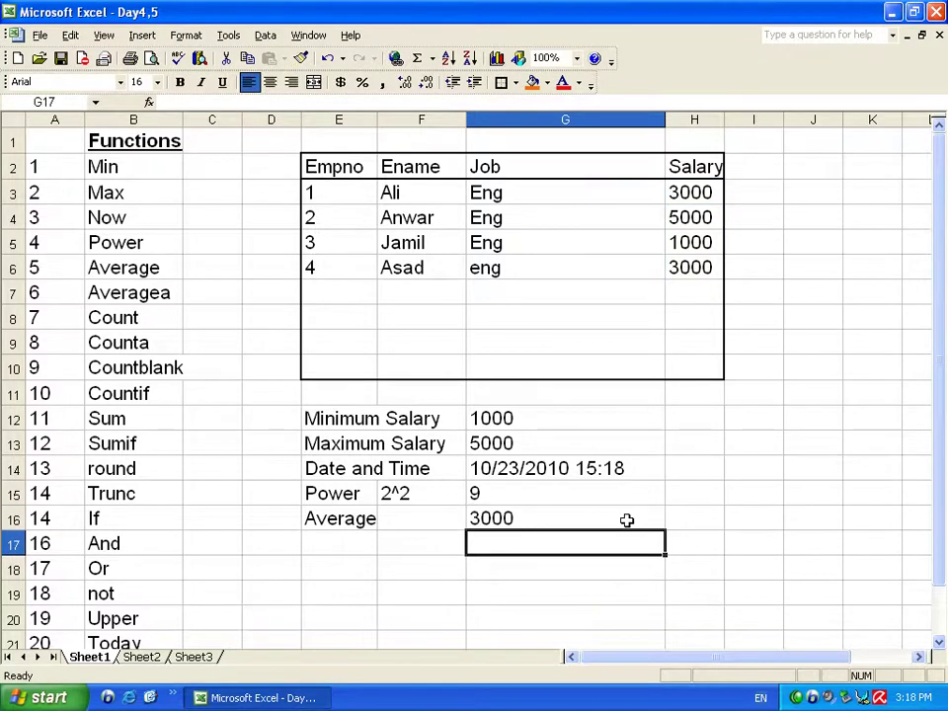
Step: Try averaging the Ename column in cell G16 with the formula =average(F3:F6)
{"action": "left_click", "coordinate": [626, 519]}
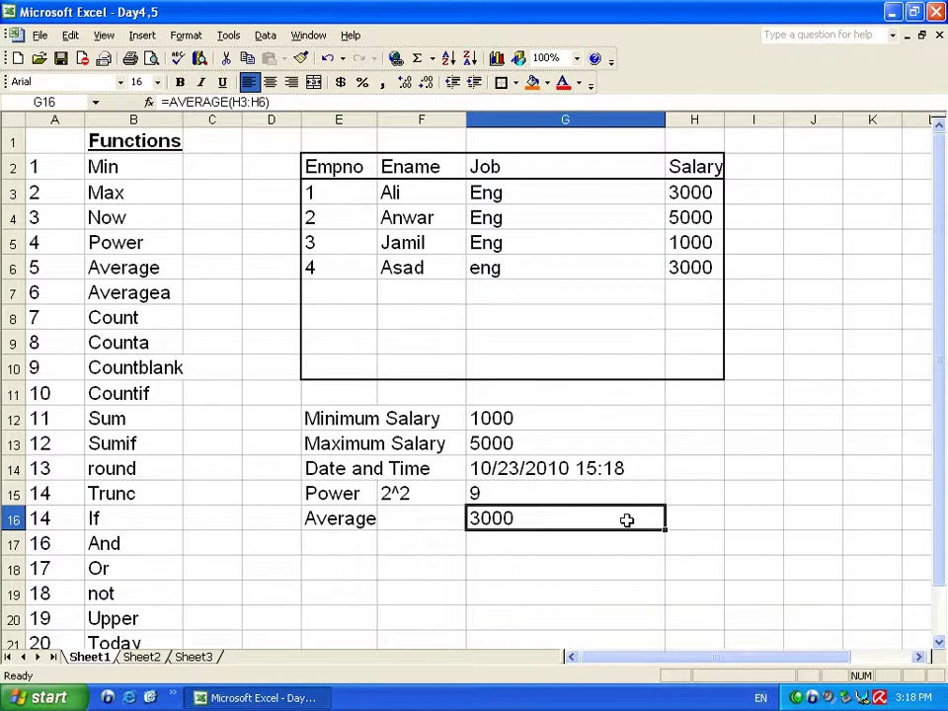
{"action": "type", "text": "=av"}
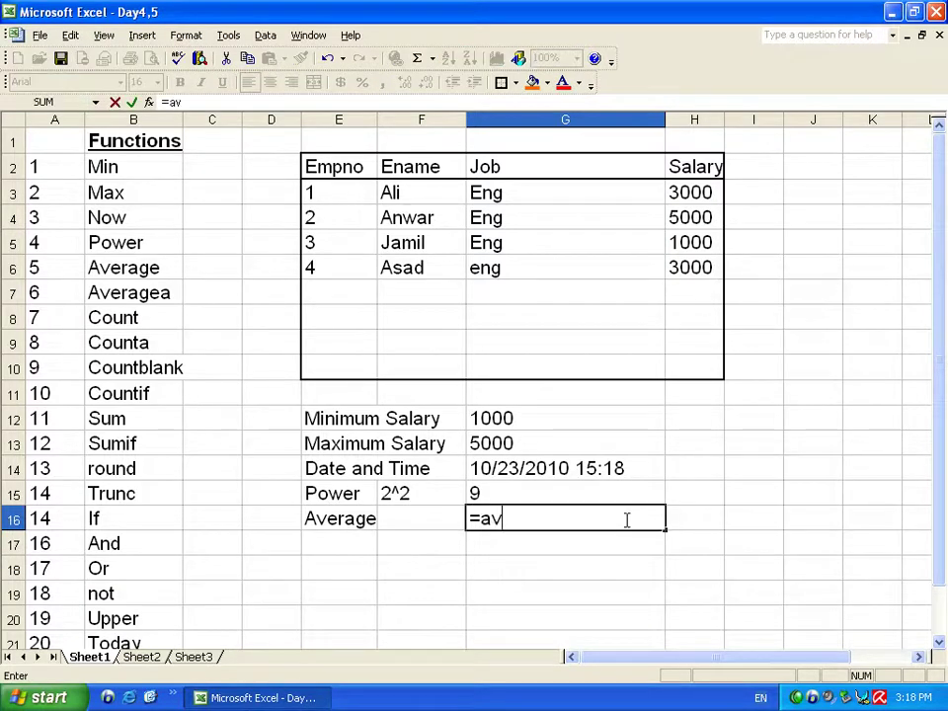
{"action": "type", "text": "erage("}
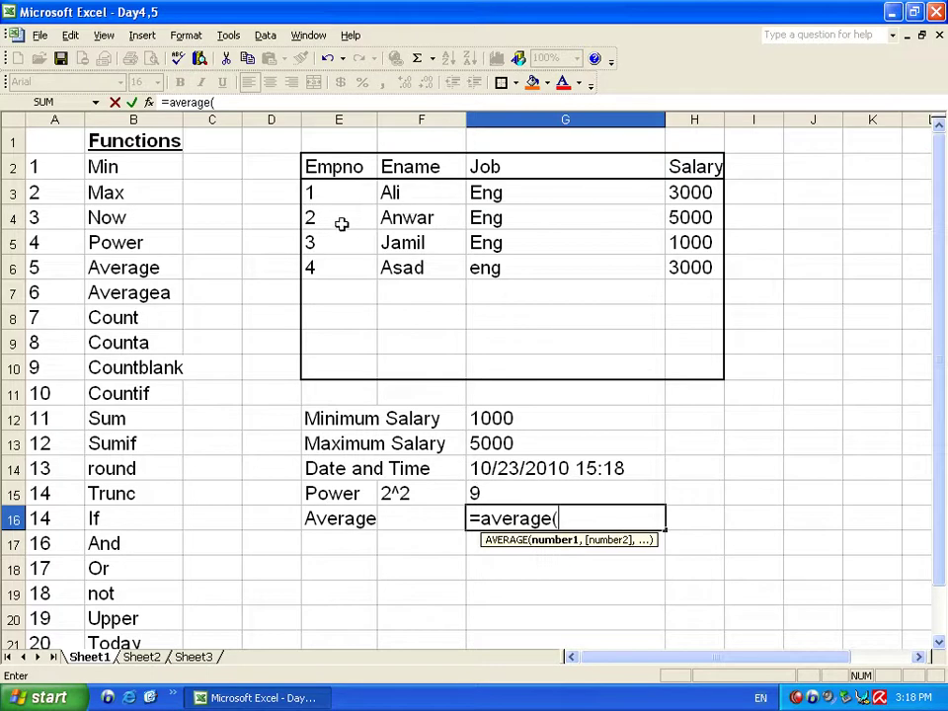
{"action": "left_click_drag", "start_coordinate": [415, 194], "coordinate": [408, 270]}
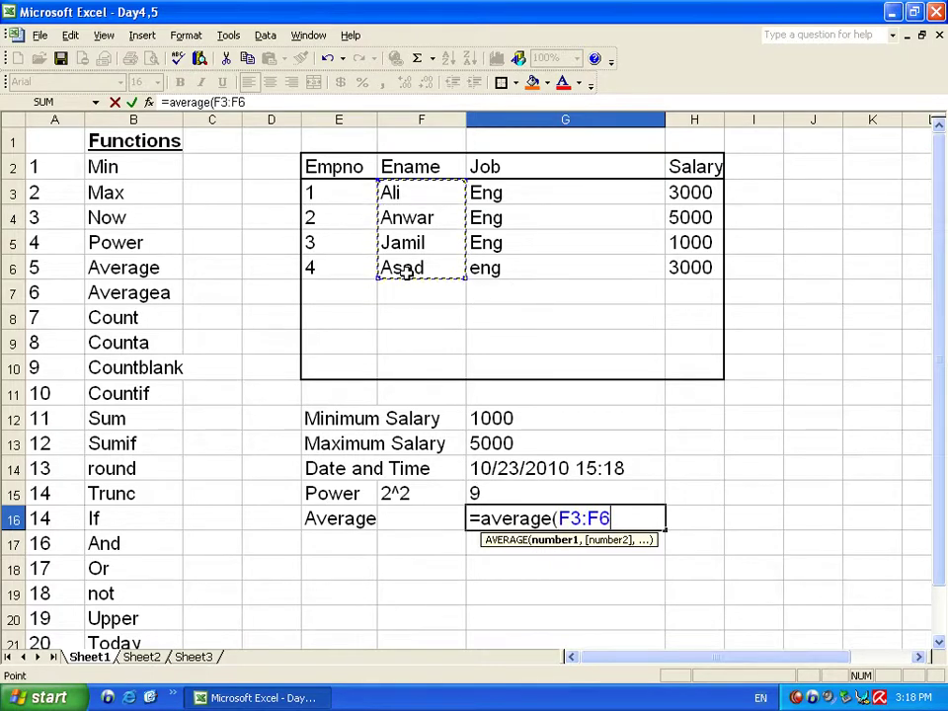
{"action": "type", "text": ")"}
{"action": "key", "text": "Return"}
{"action": "key", "text": "Up"}
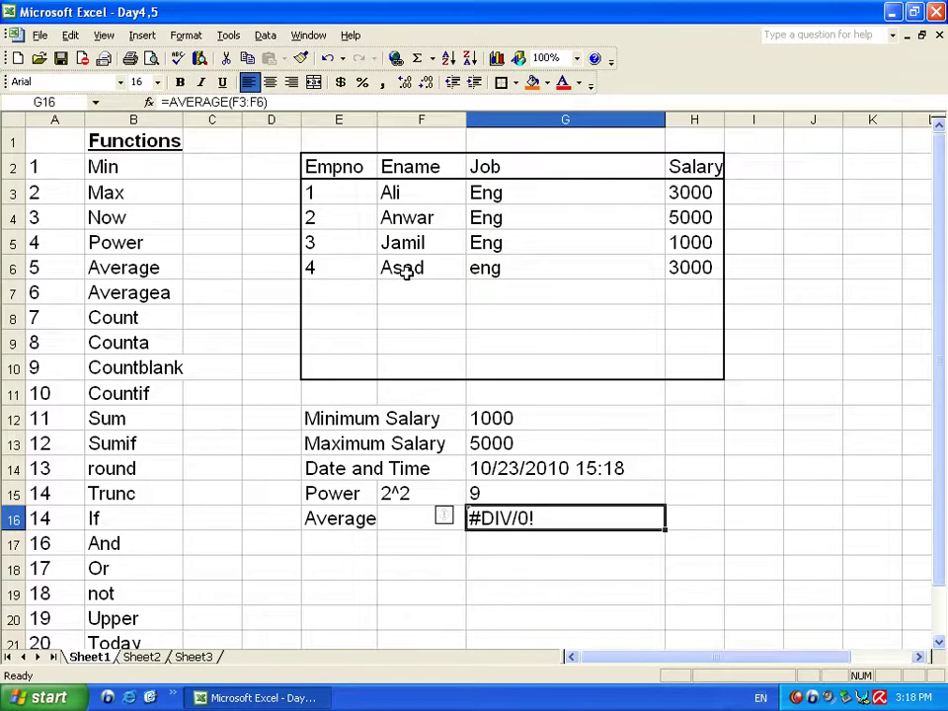
Step: Replace the formula in cell G16 with =average(H3:H6) to average the Salary column
{"action": "type", "text": "=ave"}
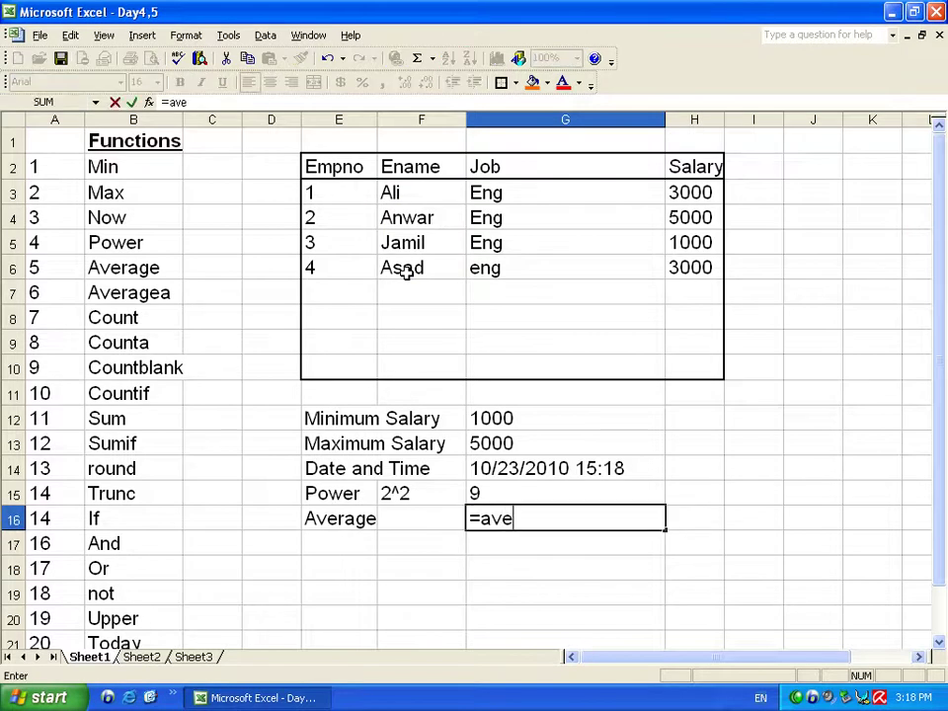
{"action": "type", "text": "rage("}
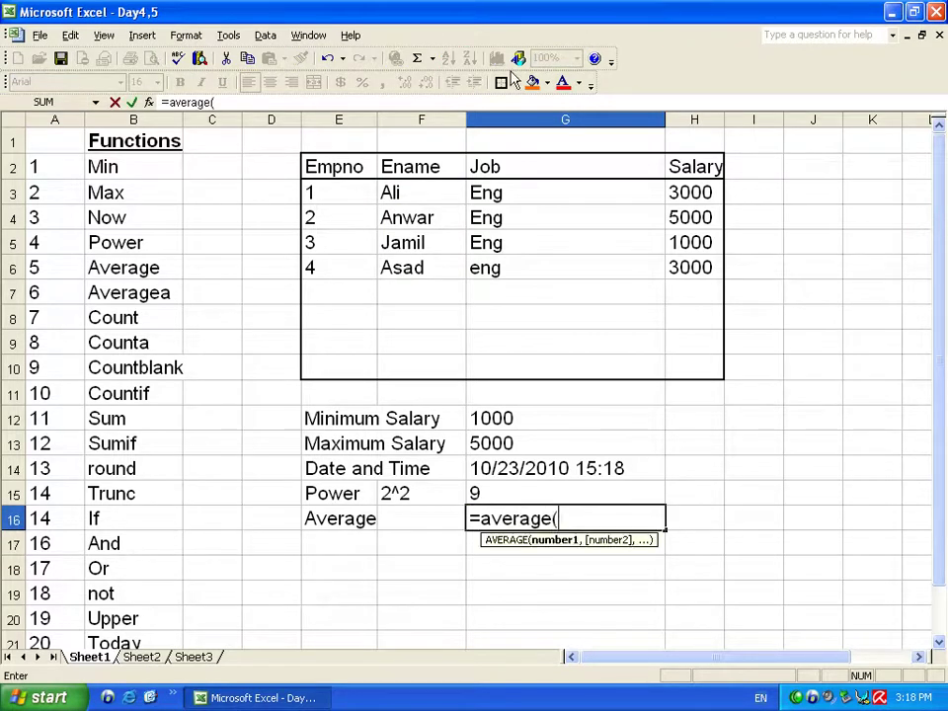
{"action": "left_click_drag", "start_coordinate": [698, 191], "coordinate": [703, 266]}
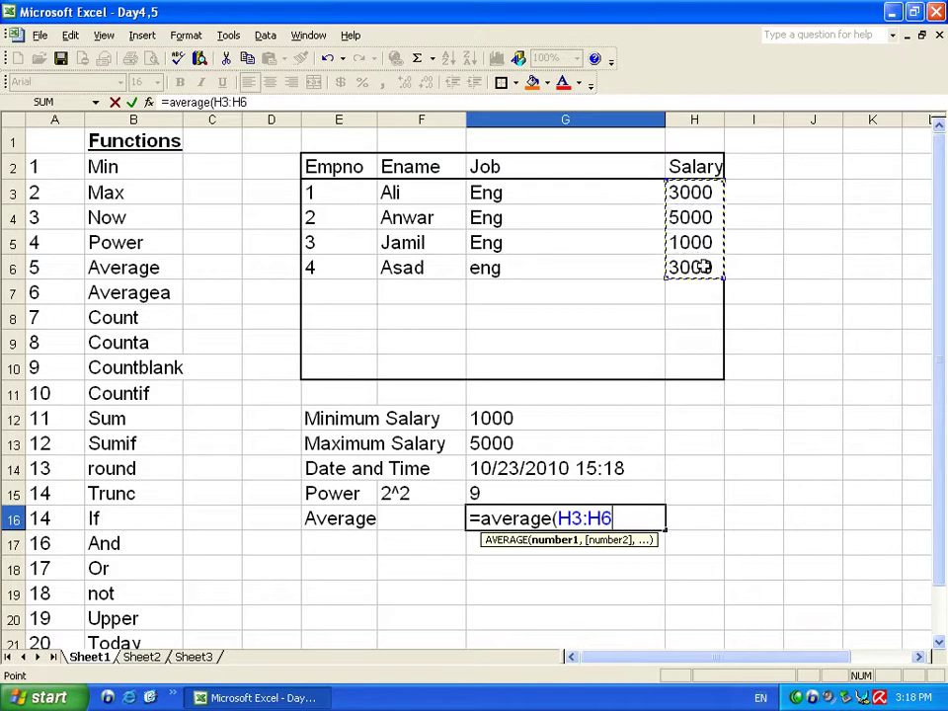
{"action": "type", "text": ")"}
{"action": "key", "text": "Return"}
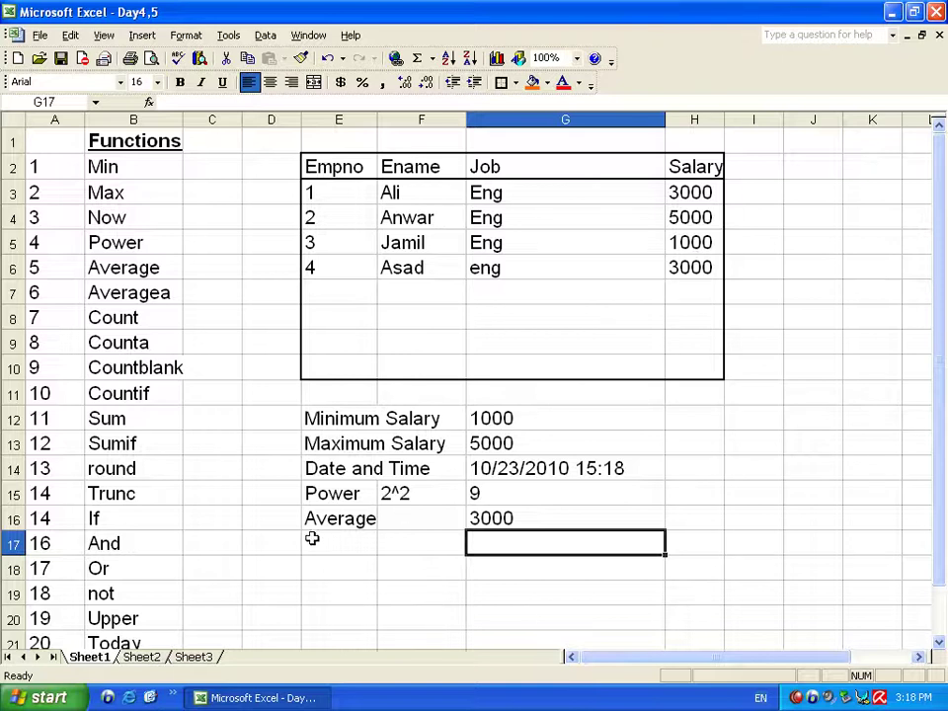
Step: Enter the label "Average" in cell E17
{"action": "left_click", "coordinate": [347, 546]}
{"action": "type", "text": "Ae"}
{"action": "key", "text": "BackSpace"}
{"action": "type", "text": "verage"}
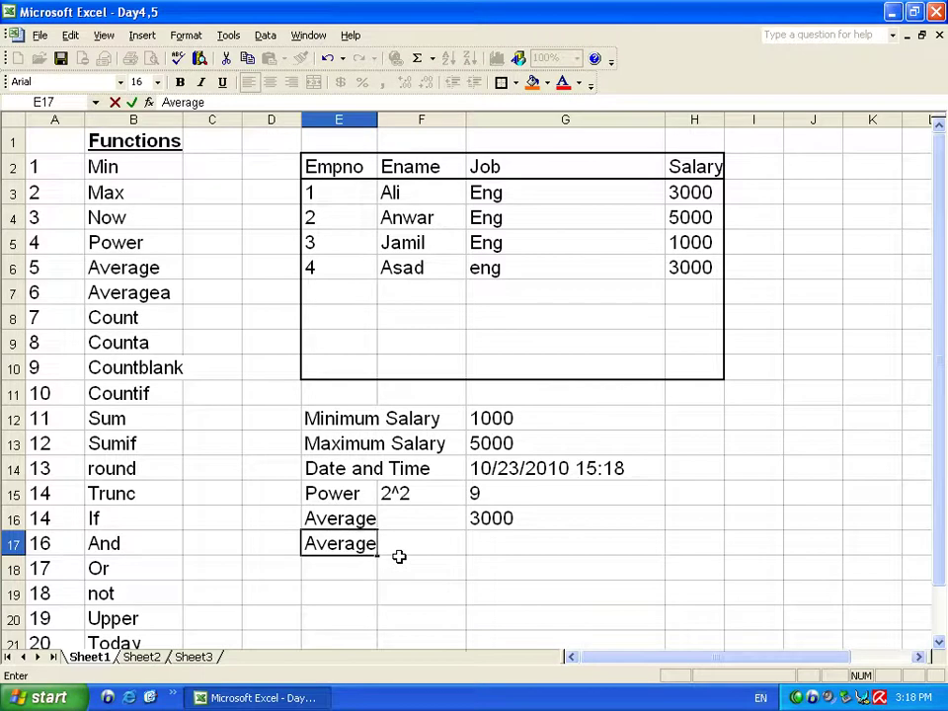
{"action": "key", "text": "Tab"}
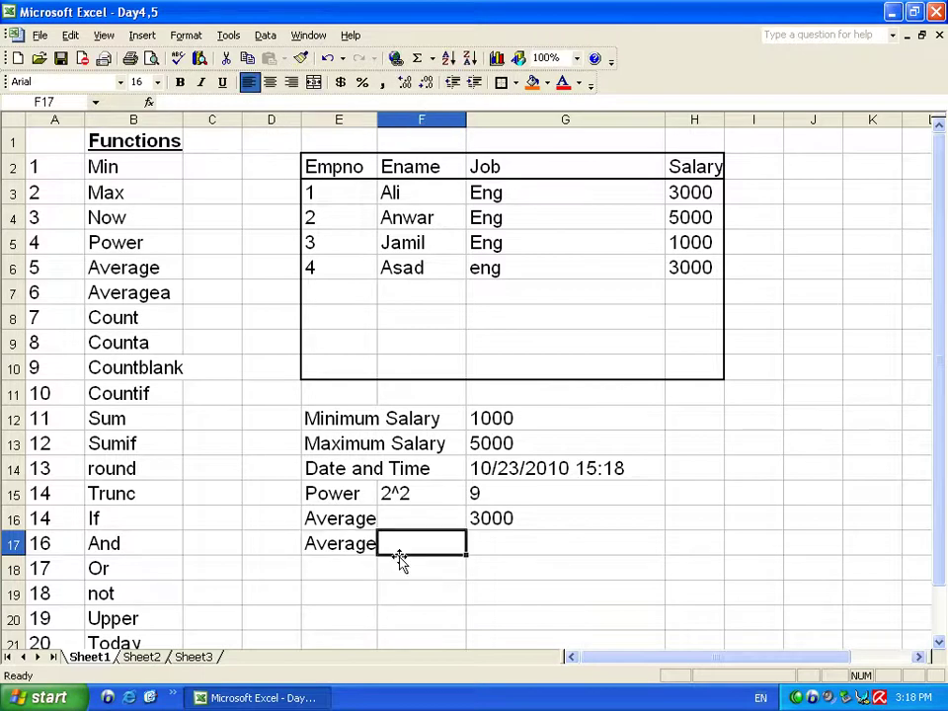
Step: Set the first two employees' salaries to 100 in cell H3 and 200 in cell H4
{"action": "left_click", "coordinate": [692, 242]}
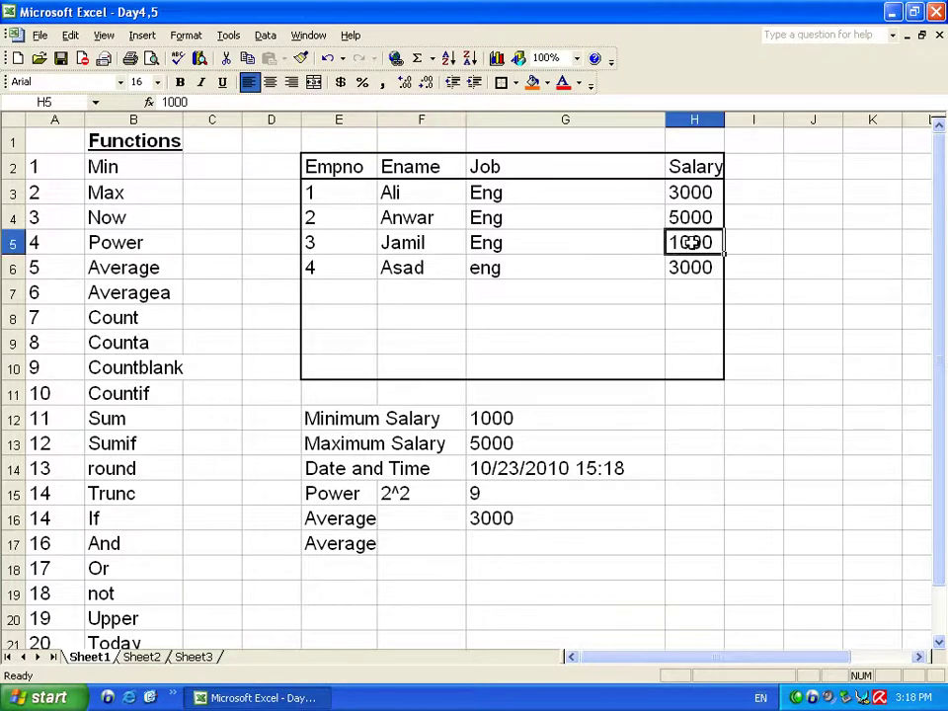
{"action": "key", "text": "Up"}
{"action": "key", "text": "Up"}
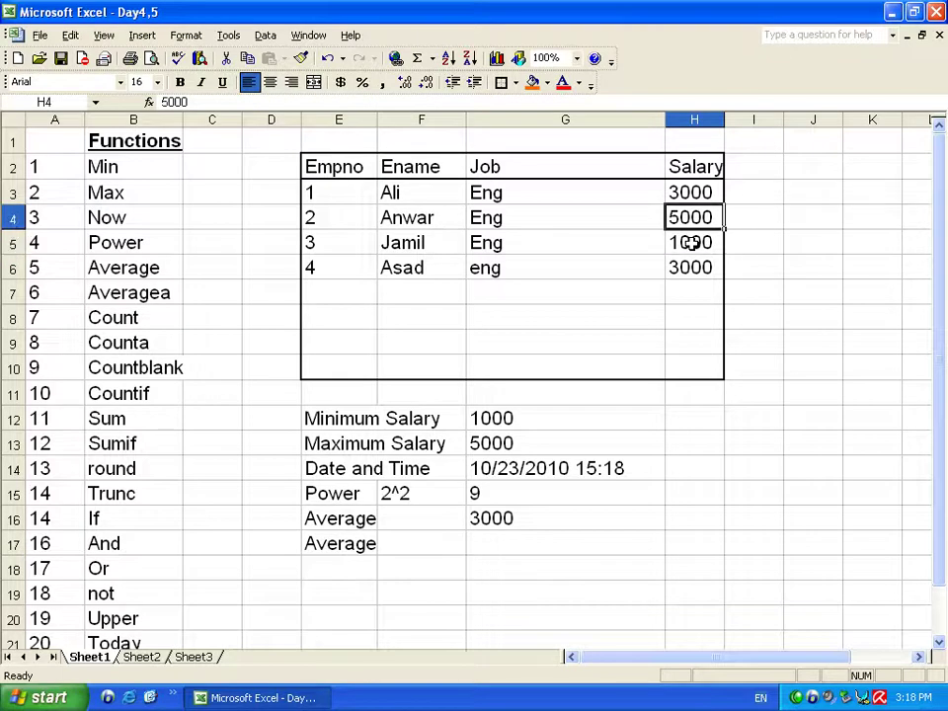
{"action": "type", "text": "1000"}
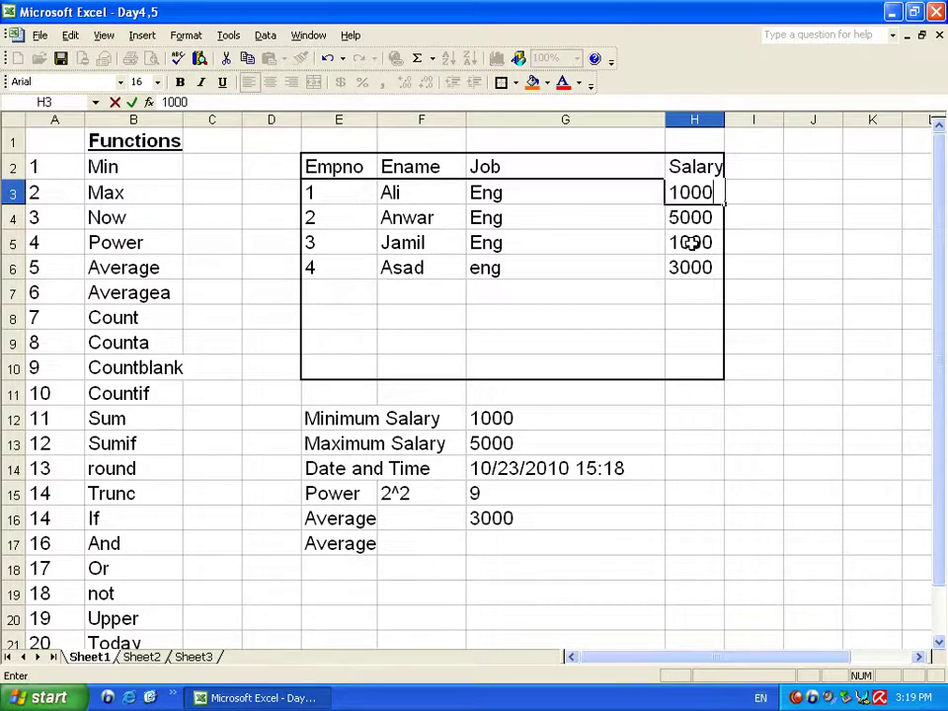
{"action": "key", "text": "Return"}
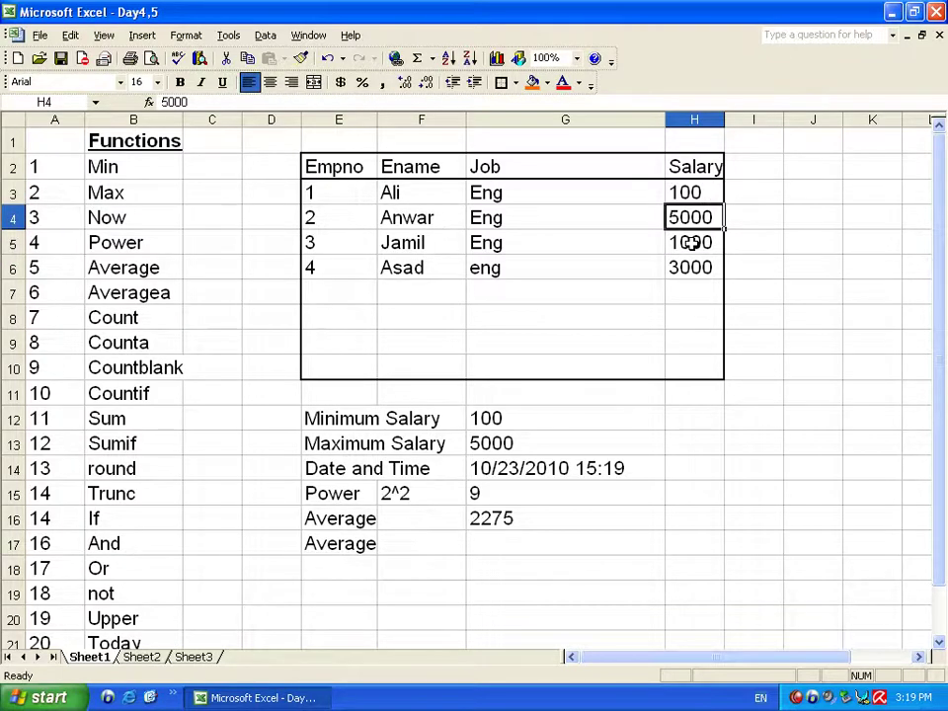
{"action": "type", "text": "2000"}
{"action": "key", "text": "BackSpace"}
{"action": "key", "text": "Return"}
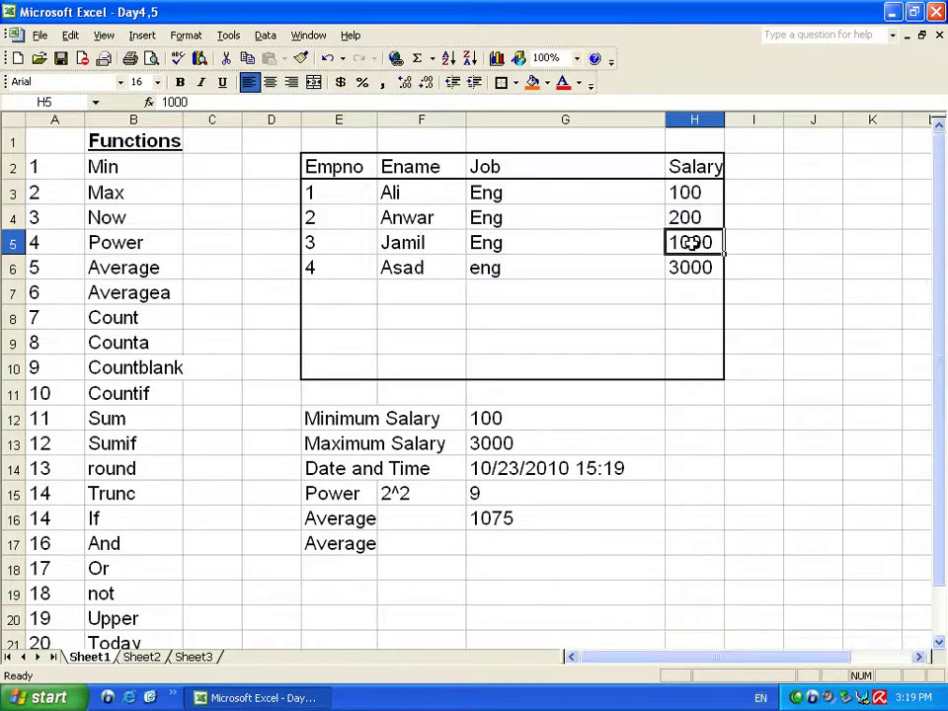
Step: Set the salary in cell H5 to 0 and clear the salary in cell H6
{"action": "type", "text": "-"}
{"action": "key", "text": "BackSpace"}
{"action": "type", "text": "0"}
{"action": "key", "text": "Return"}
{"action": "key", "text": "Delete"}
{"action": "key", "text": "Down"}
{"action": "key", "text": "Down"}
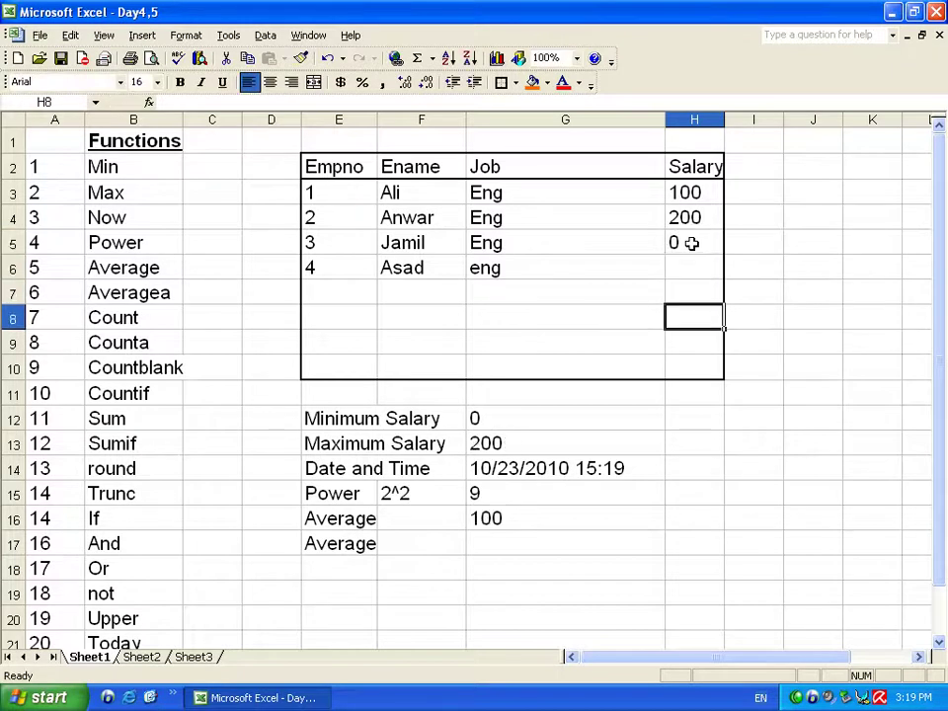
Step: Change the salary in cell H4 to 300
{"action": "left_click", "coordinate": [695, 218]}
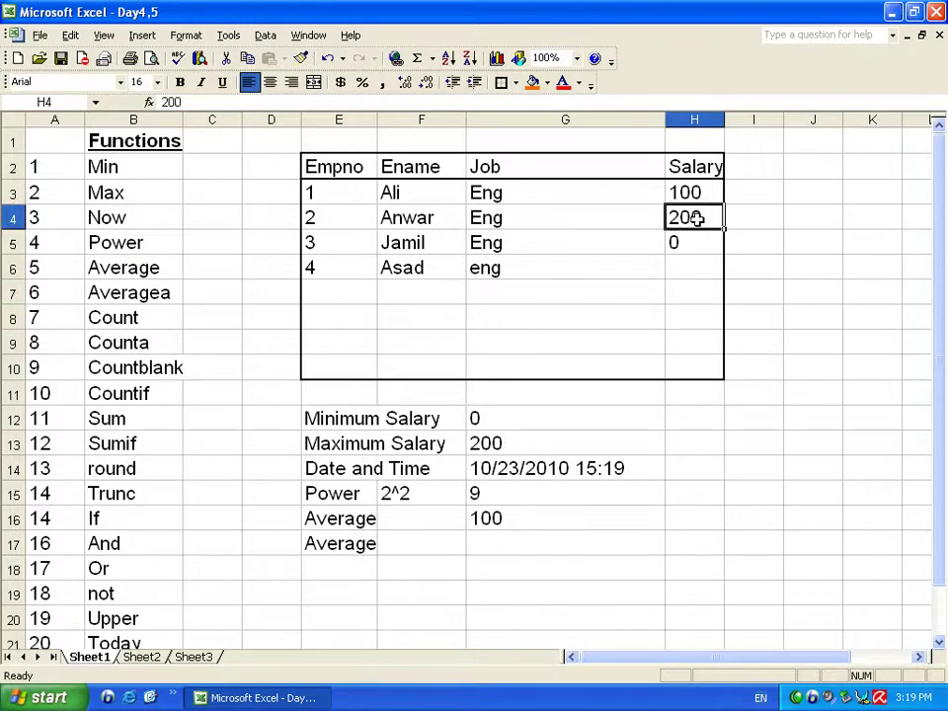
{"action": "type", "text": "300"}
{"action": "key", "text": "Return"}
{"action": "key", "text": "Return"}
{"action": "key", "text": "Return"}
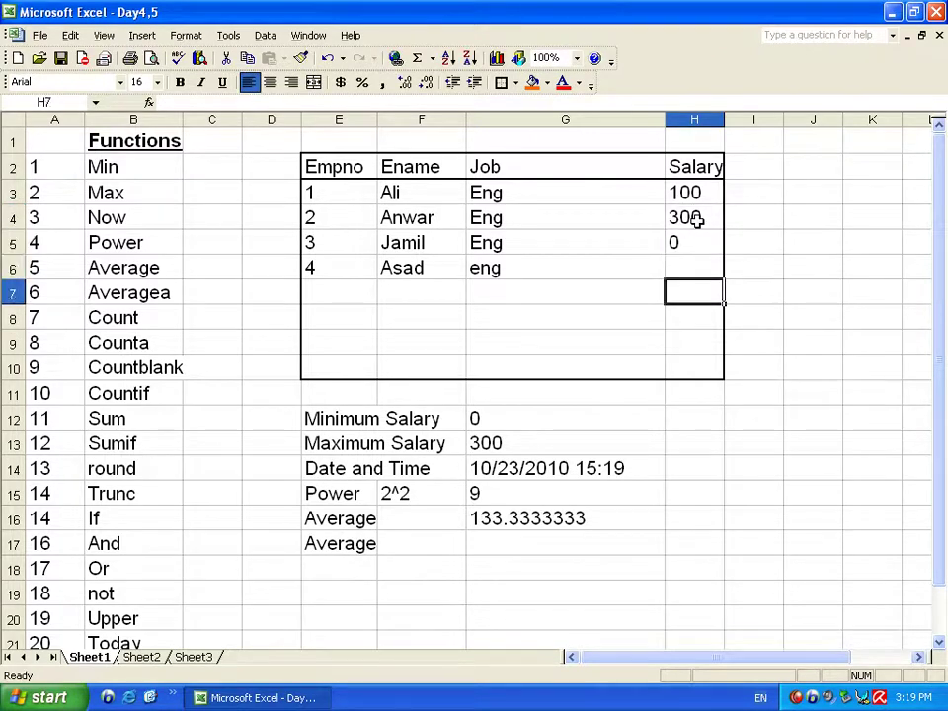
Step: Set the salary in cell H4 back to 200
{"action": "left_click", "coordinate": [696, 220]}
{"action": "type", "text": "2000"}
{"action": "key", "text": "BackSpace"}
{"action": "key", "text": "Return"}
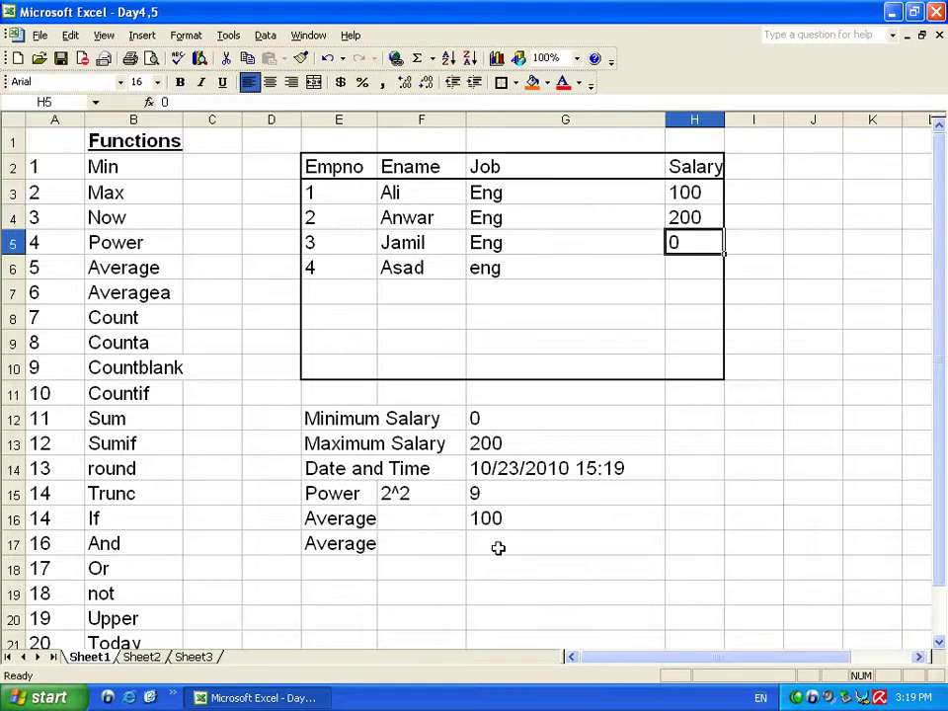
Step: Examine the salary entries in cells H3 to H6 that feed the average
{"action": "left_click", "coordinate": [686, 260]}
{"action": "left_click", "coordinate": [695, 241]}
{"action": "left_click", "coordinate": [690, 265]}
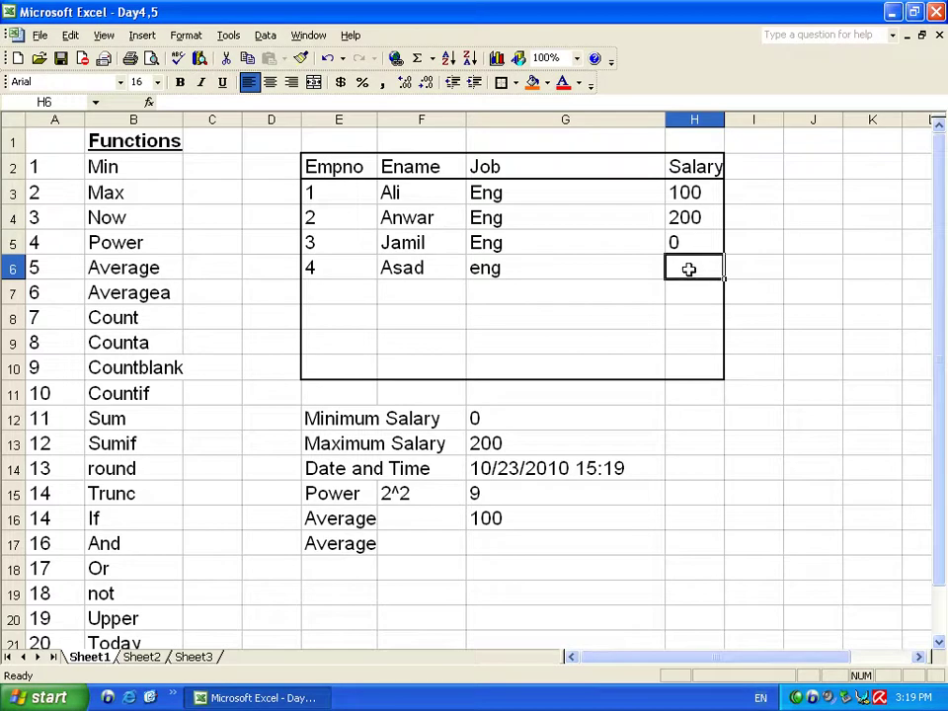
{"action": "left_click", "coordinate": [688, 240]}
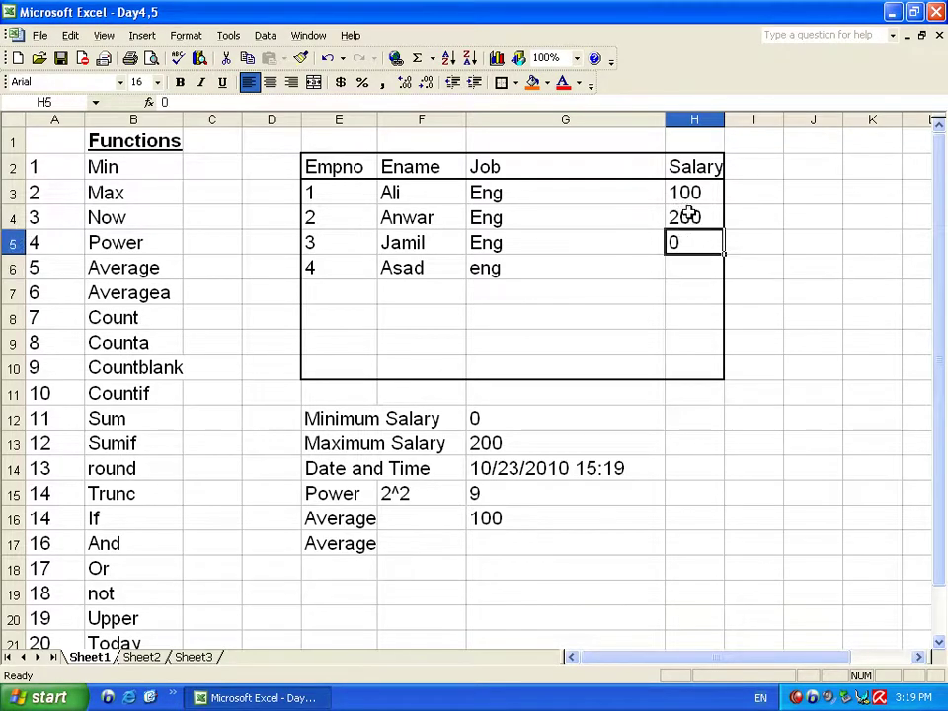
{"action": "left_click", "coordinate": [686, 209]}
{"action": "left_click", "coordinate": [691, 191]}
{"action": "left_click", "coordinate": [689, 246]}
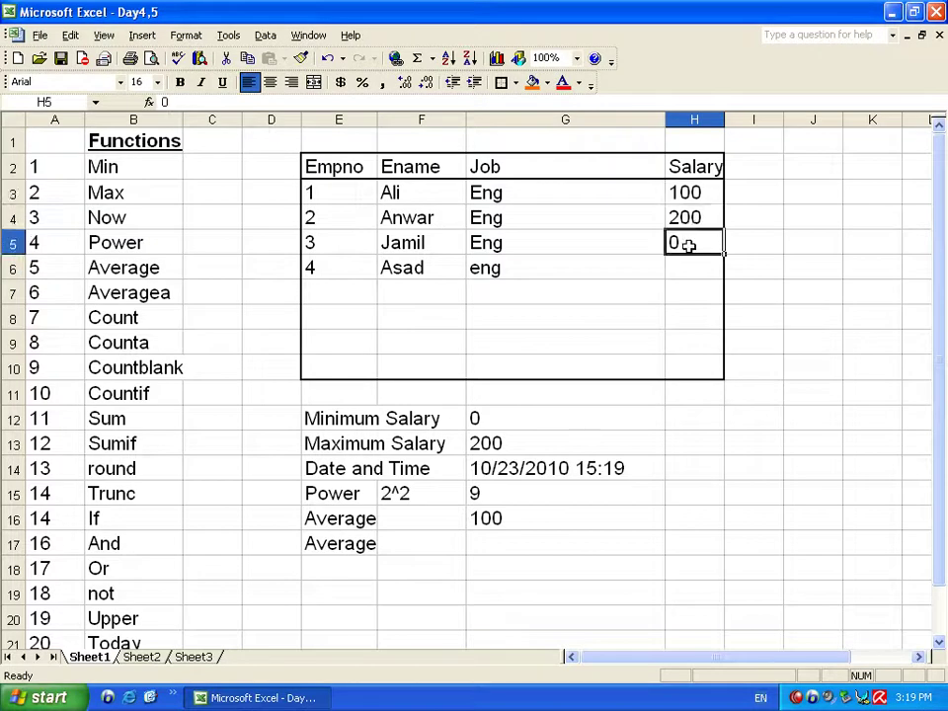
{"action": "left_click", "coordinate": [692, 211]}
{"action": "left_click", "coordinate": [699, 193]}
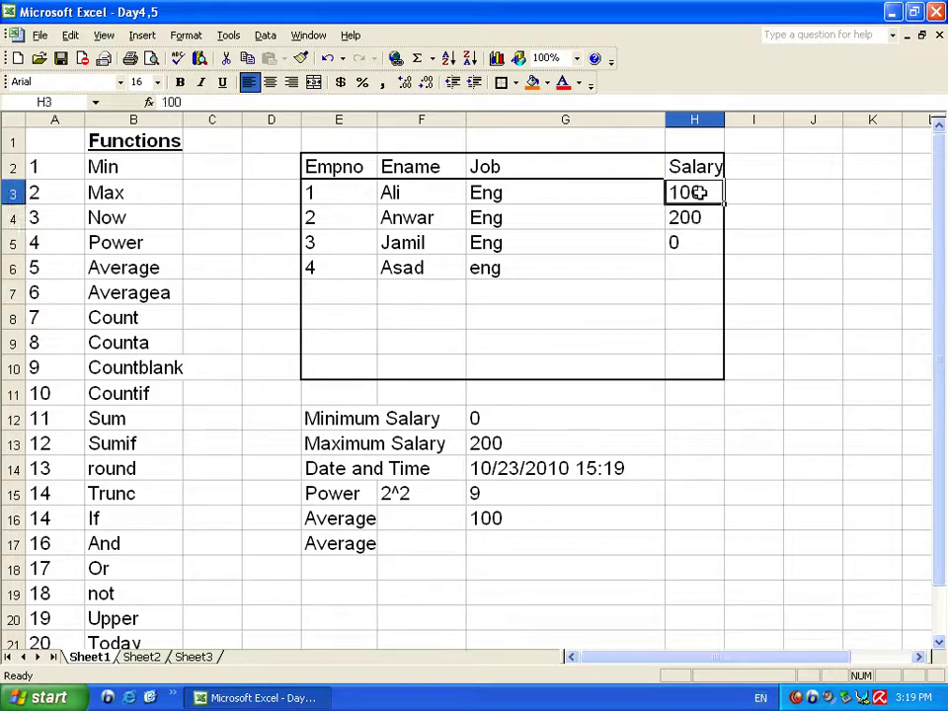
Step: Try a salary of 0 in cell H6 and clear the cell again
{"action": "left_click", "coordinate": [693, 262]}
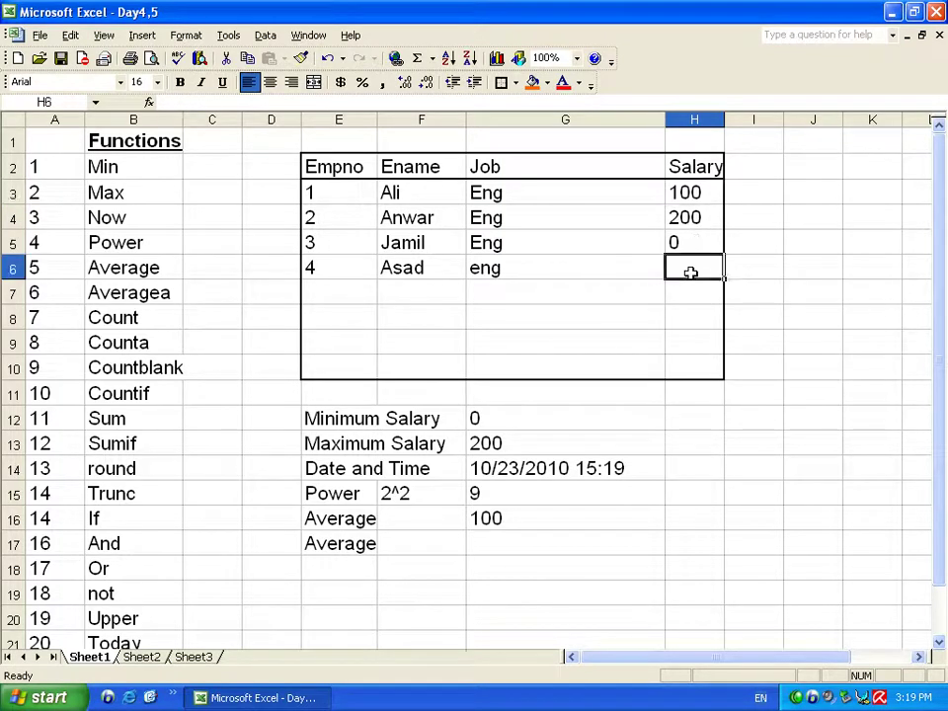
{"action": "type", "text": "0"}
{"action": "key", "text": "Return"}
{"action": "left_click", "coordinate": [691, 271]}
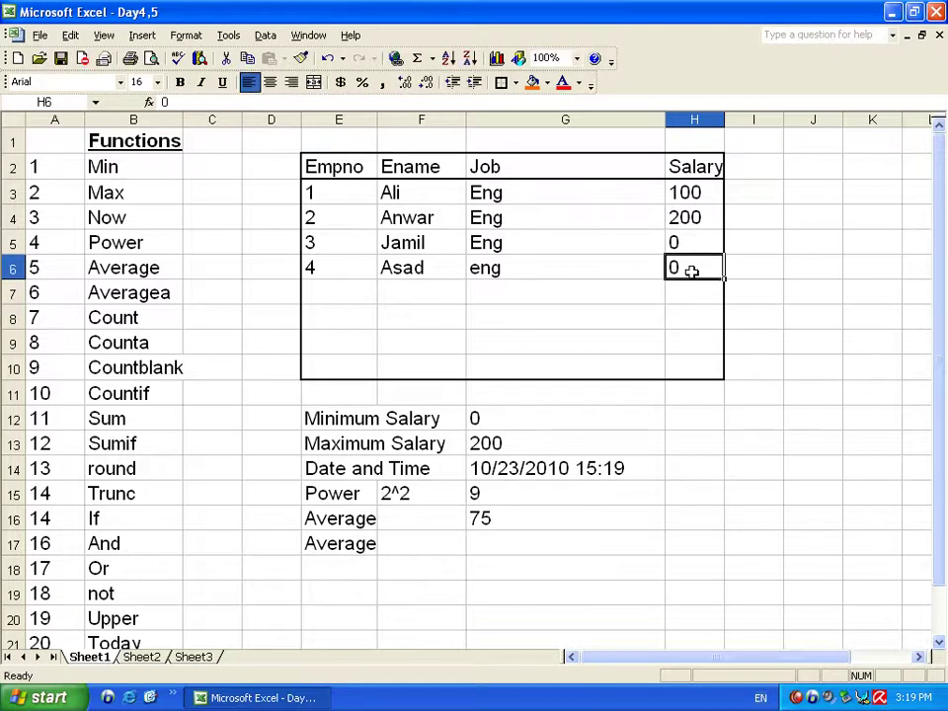
{"action": "key", "text": "Delete"}
Step: Change the label in cell E17 to "Averagea"
{"action": "key", "text": "Down"}
{"action": "key", "text": "Down"}
{"action": "key", "text": "Down"}
{"action": "key", "text": "Down"}
{"action": "key", "text": "Down"}
{"action": "key", "text": "Down"}
{"action": "key", "text": "Down"}
{"action": "key", "text": "Down"}
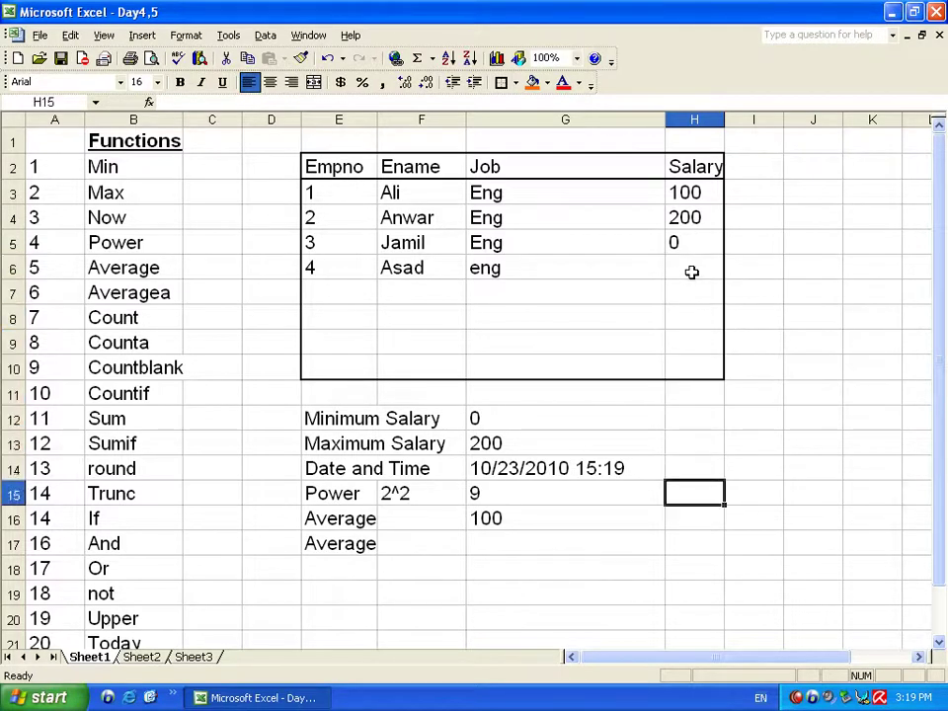
{"action": "key", "text": "Down"}
{"action": "key", "text": "Down"}
{"action": "key", "text": "Left"}
{"action": "key", "text": "Down"}
{"action": "key", "text": "Left"}
{"action": "key", "text": "Left"}
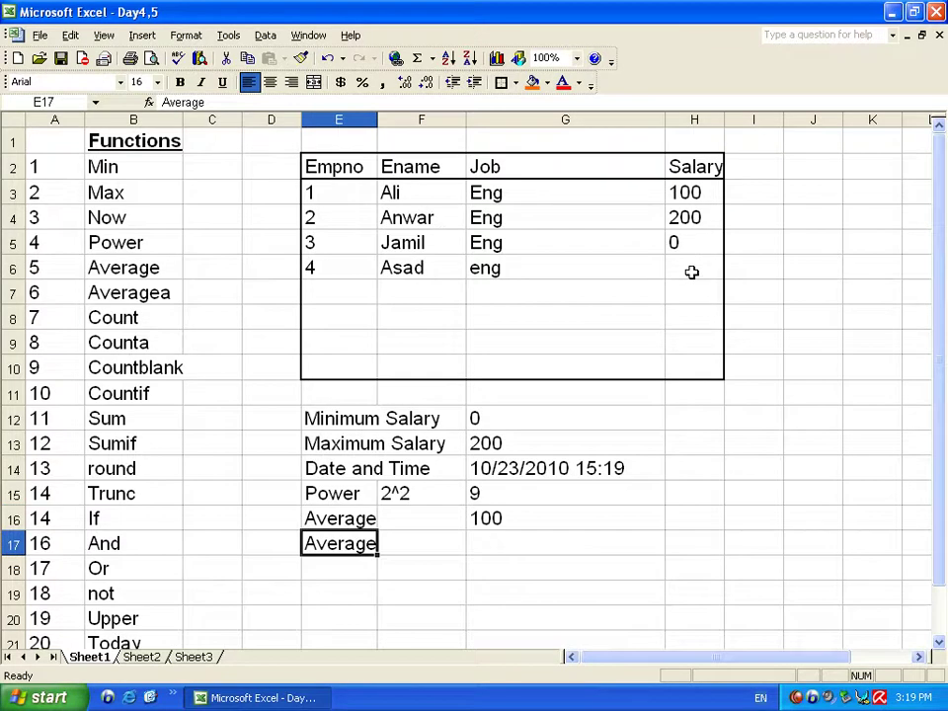
{"action": "key", "text": "F2"}
{"action": "key", "text": "shift+Left"}
{"action": "key", "text": "shift+Left"}
{"action": "key", "text": "shift+Left"}
{"action": "key", "text": "shift+Left"}
{"action": "key", "text": "End"}
{"action": "type", "text": "a"}
{"action": "key", "text": "Return"}
Step: Enter the formula =averagea(H3:H6) in cell G17 for the Salary column
{"action": "key", "text": "Up"}
{"action": "key", "text": "Up"}
{"action": "key", "text": "Right"}
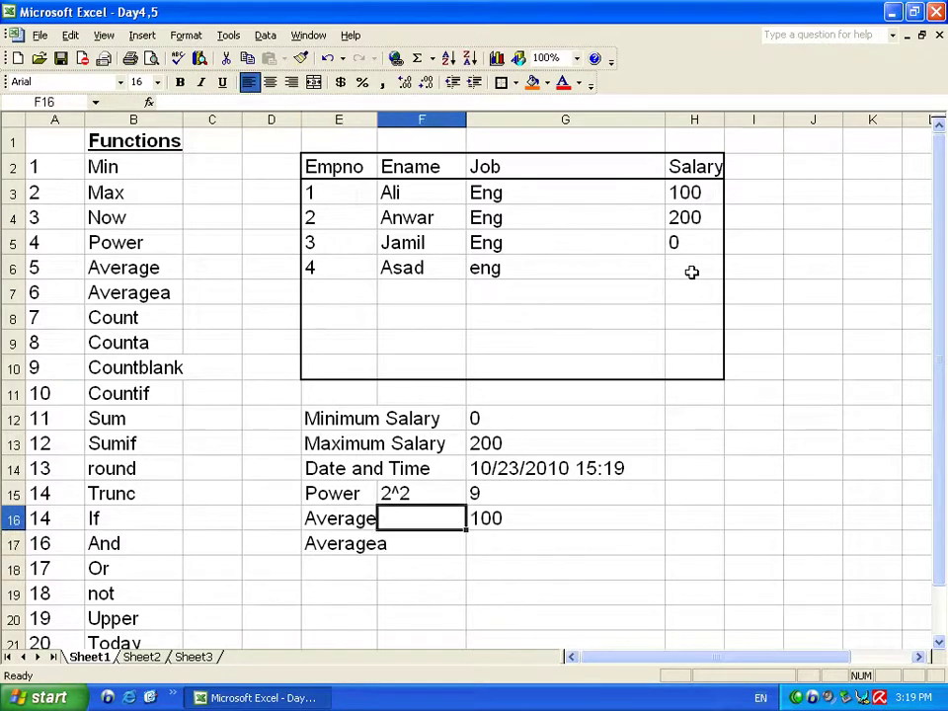
{"action": "key", "text": "Right"}
{"action": "key", "text": "Down"}
{"action": "type", "text": "=averagea("}
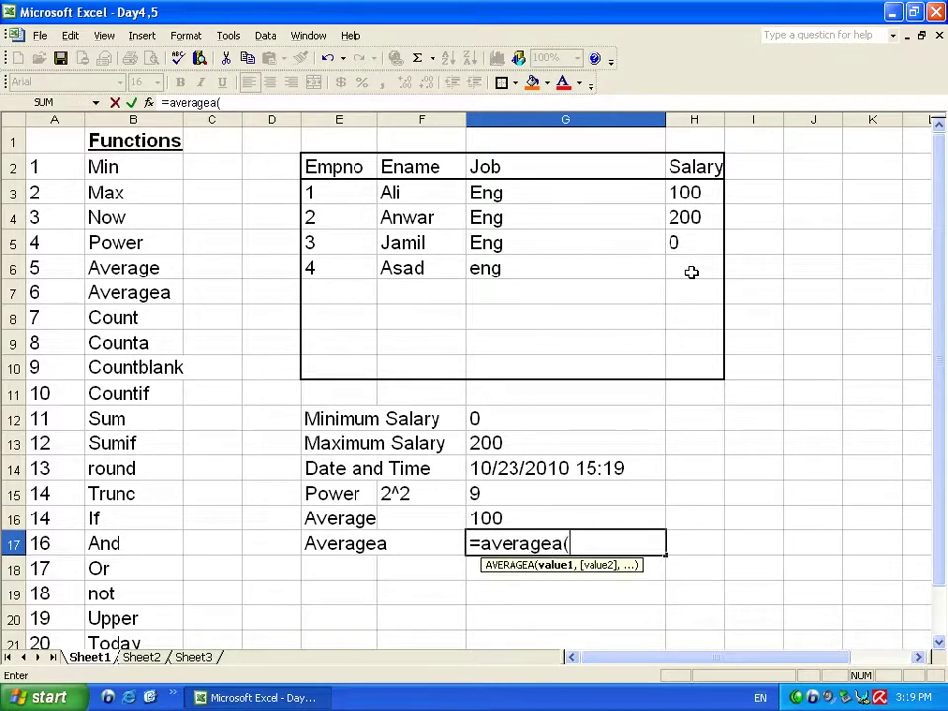
{"action": "left_click", "coordinate": [682, 188]}
{"action": "left_click_drag", "start_coordinate": [681, 188], "coordinate": [689, 260]}
{"action": "type", "text": ")"}
{"action": "key", "text": "Return"}
{"action": "key", "text": "Up"}
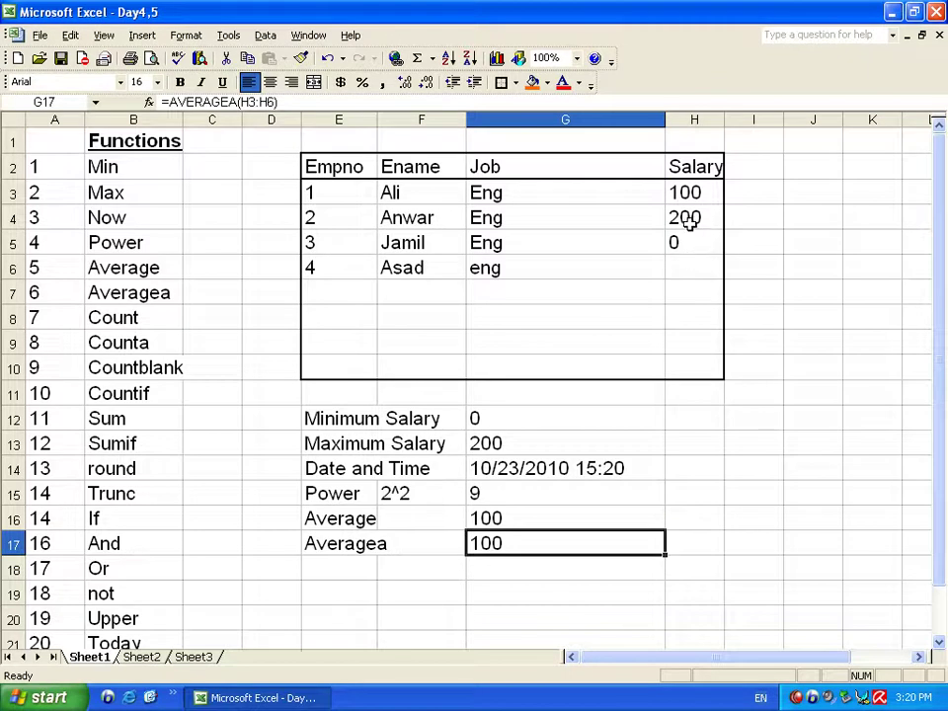
Step: Enter the text "a" as the salary in cell H6 and check the Averagea formula in cell G17
{"action": "left_click", "coordinate": [689, 269]}
{"action": "type", "text": "a"}
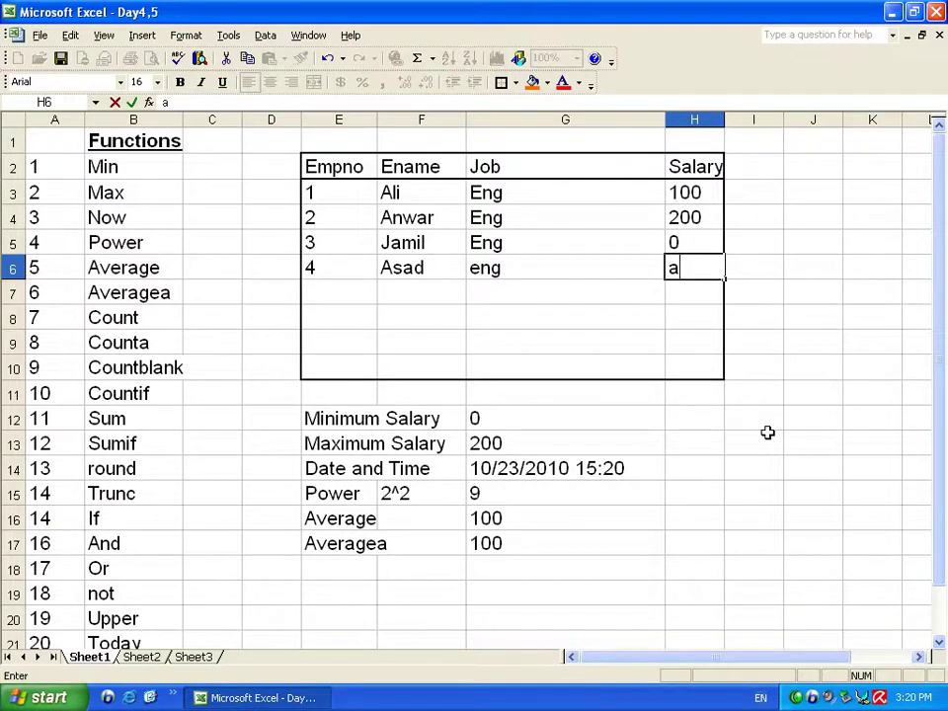
{"action": "key", "text": "Return"}
{"action": "key", "text": "Up"}
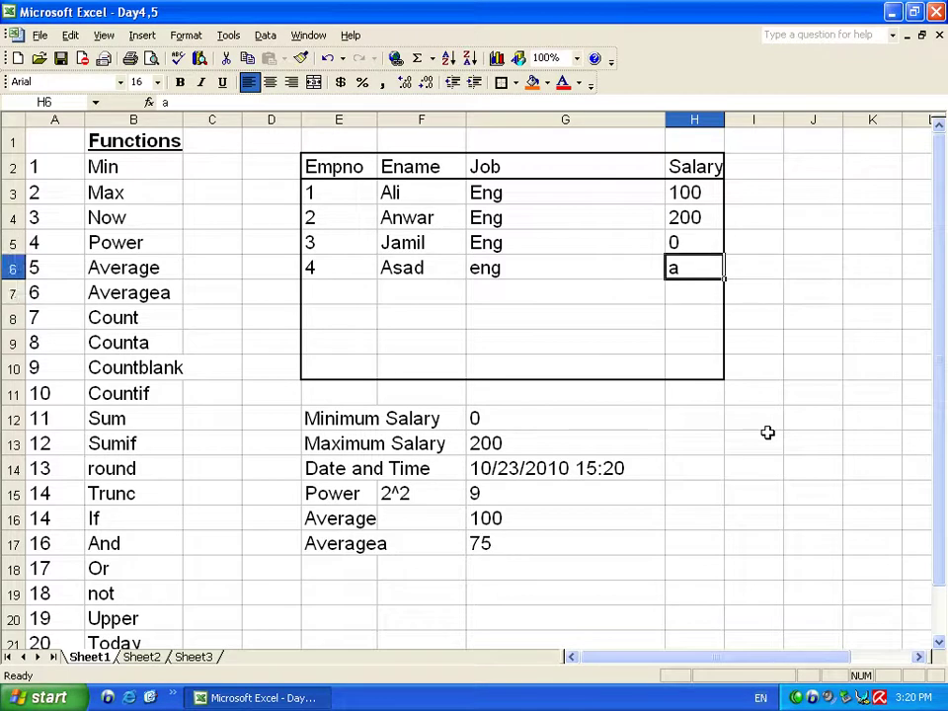
{"action": "left_click", "coordinate": [506, 570]}
{"action": "left_click", "coordinate": [512, 545]}
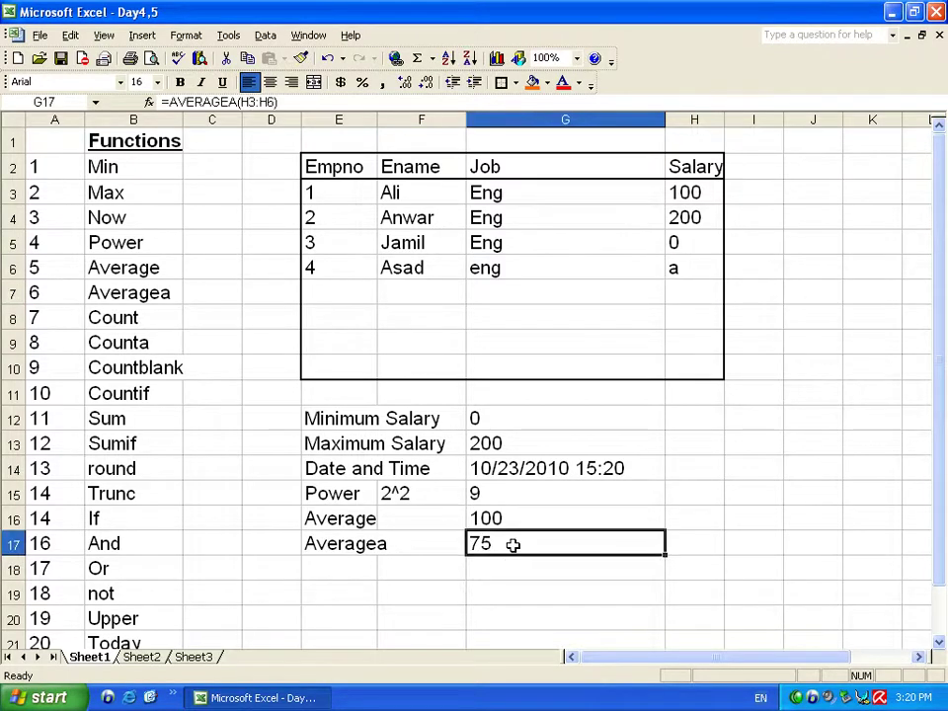
{"action": "left_click", "coordinate": [704, 277]}
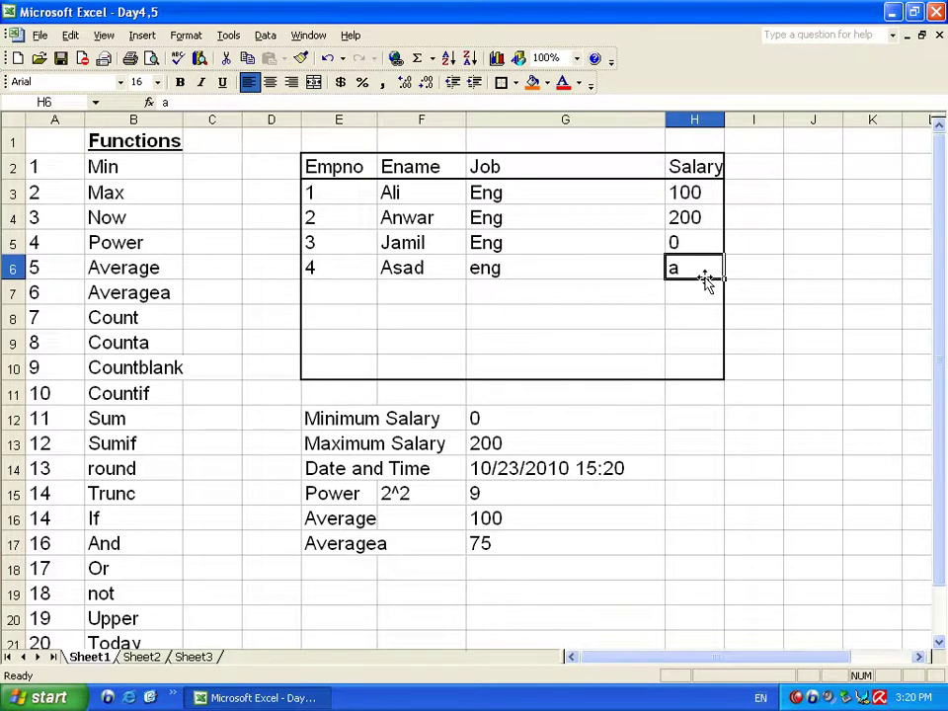
Step: Try replacing the text in salary cell H6 with 0, check the averages, and clear the cell
{"action": "key", "text": "Return"}
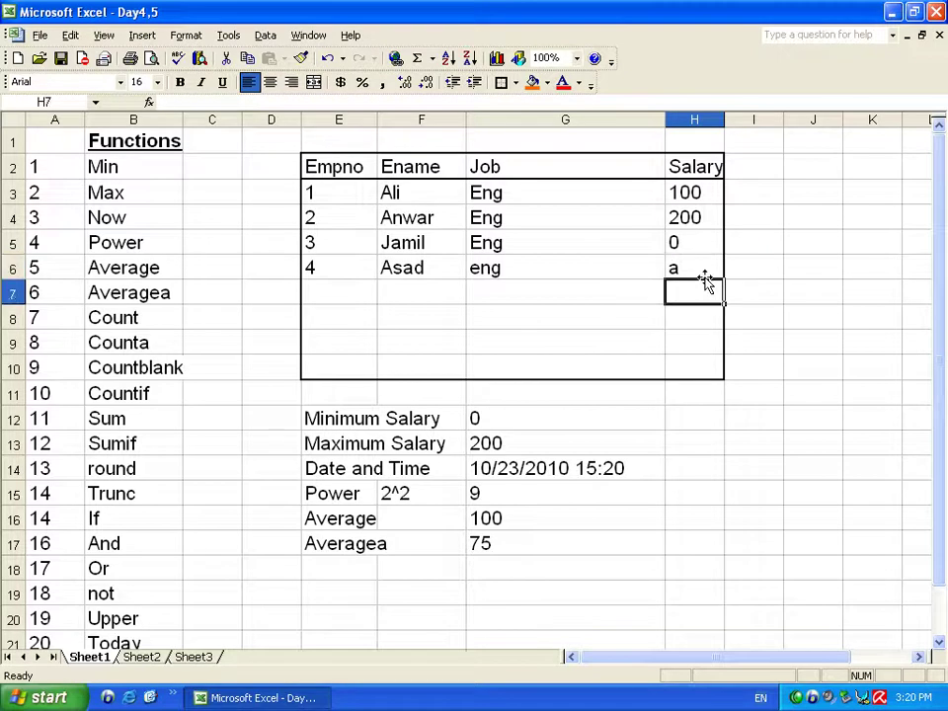
{"action": "left_click", "coordinate": [703, 275]}
{"action": "type", "text": "0"}
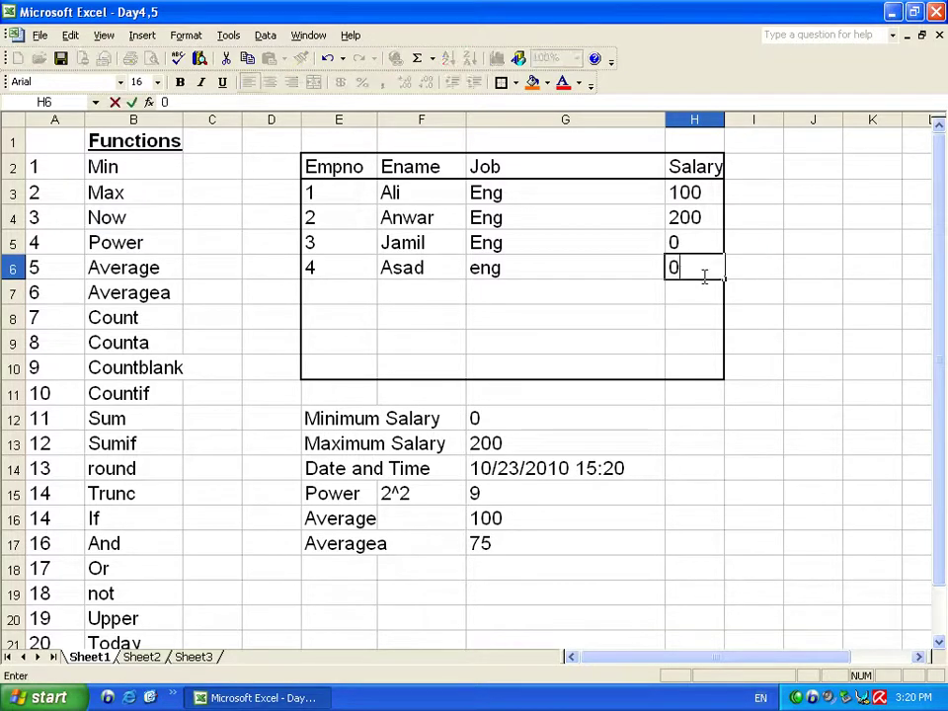
{"action": "key", "text": "Return"}
{"action": "key", "text": "Up"}
{"action": "key", "text": "Up"}
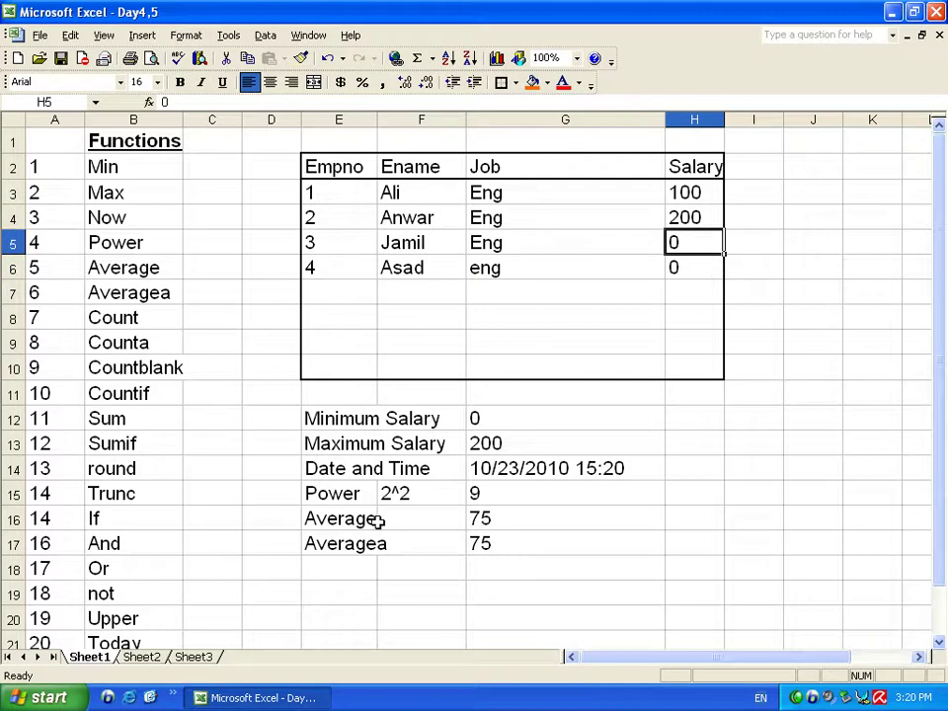
{"action": "left_click", "coordinate": [677, 267]}
{"action": "key", "text": "BackSpace"}
{"action": "key", "text": "Return"}
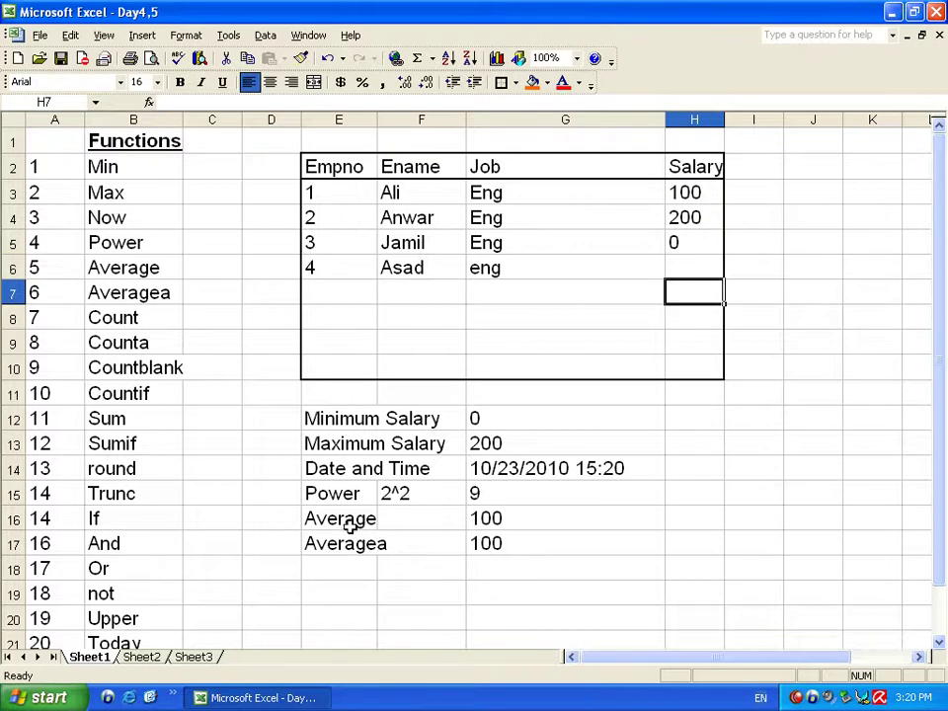
Step: Enter the first employee's name in lowercase as a text value in salary cell H6
{"action": "left_click", "coordinate": [690, 267]}
{"action": "type", "text": "a"}
{"action": "key", "text": "ctrl+Return"}
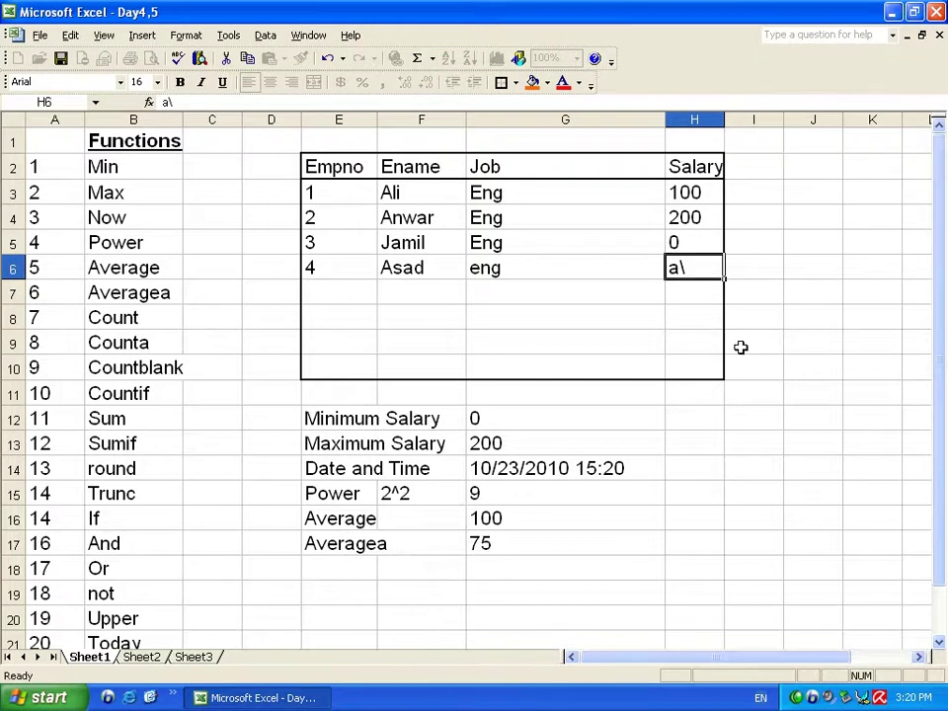
{"action": "key", "text": "F12"}
{"action": "key", "text": "Escape"}
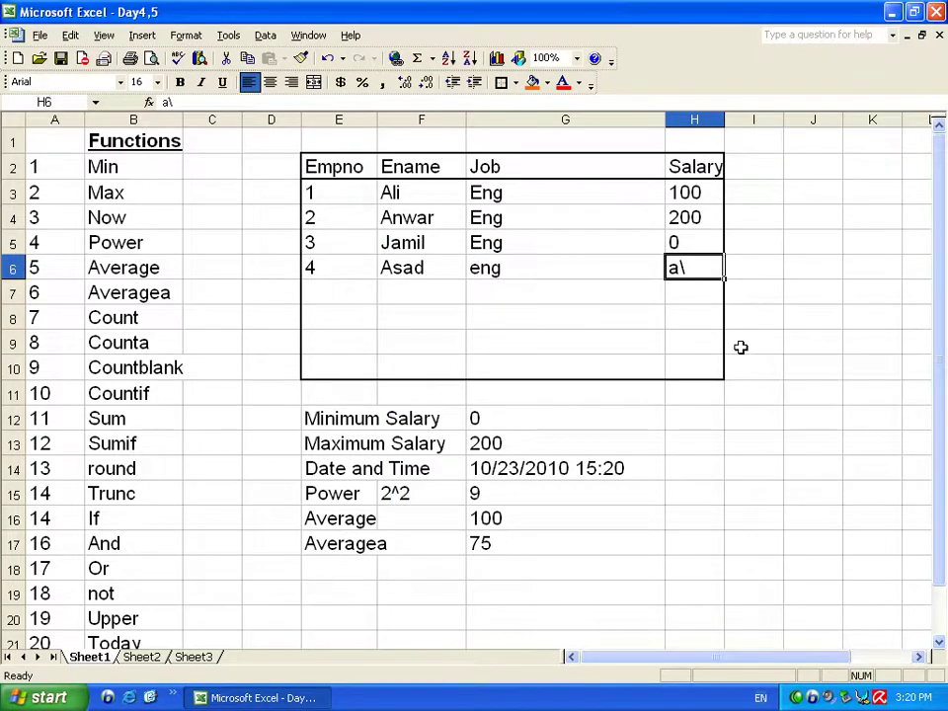
{"action": "key", "text": "BackSpace"}
{"action": "type", "text": "ali"}
{"action": "key", "text": "Return"}
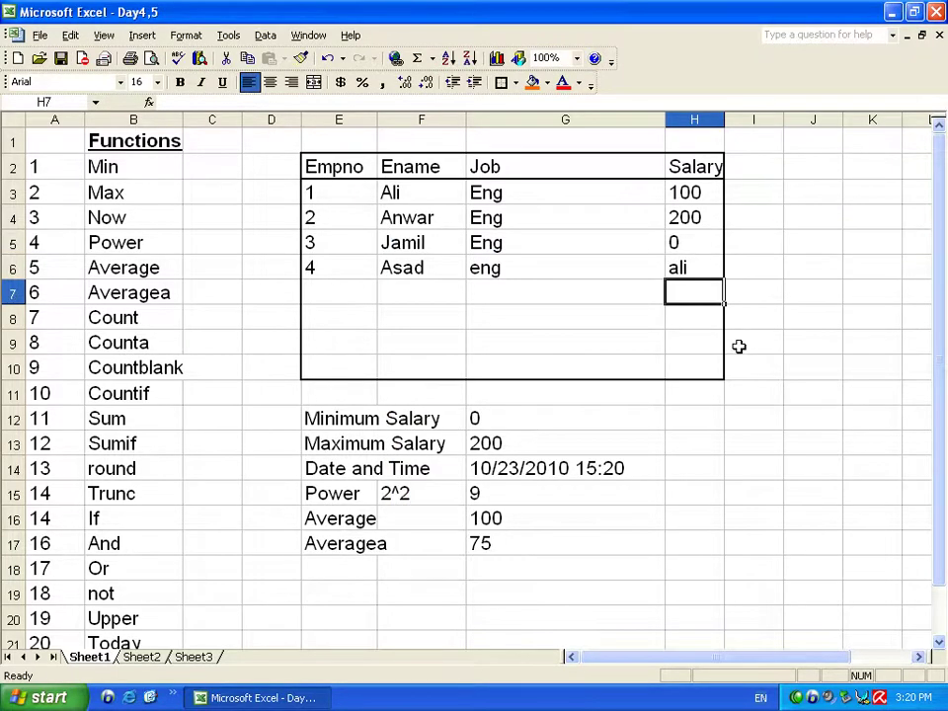
Step: Compare the salary entries in H3:H6 with the Averagea and Average formulas in cells G17 and G16
{"action": "left_click", "coordinate": [684, 267]}
{"action": "left_click", "coordinate": [688, 240]}
{"action": "left_click", "coordinate": [695, 216]}
{"action": "left_click", "coordinate": [695, 193]}
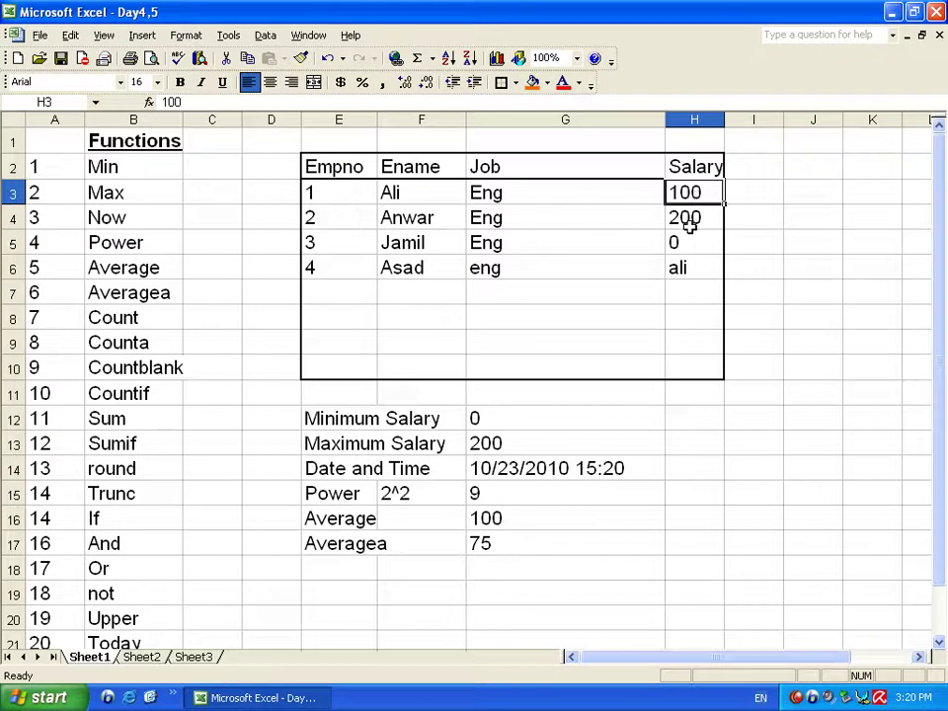
{"action": "left_click", "coordinate": [512, 552]}
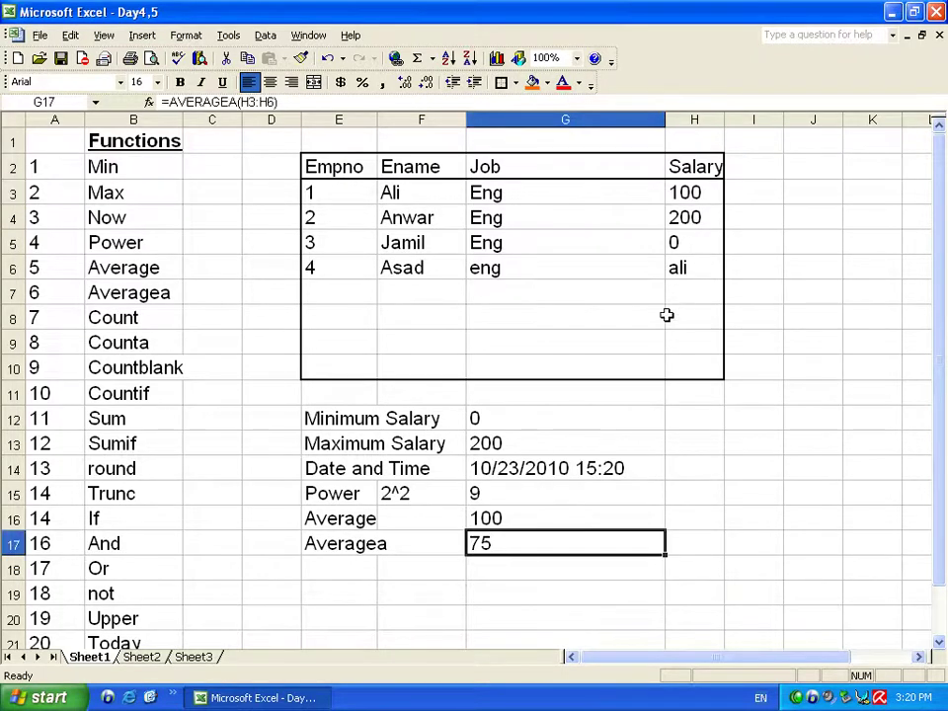
{"action": "left_click", "coordinate": [496, 518]}
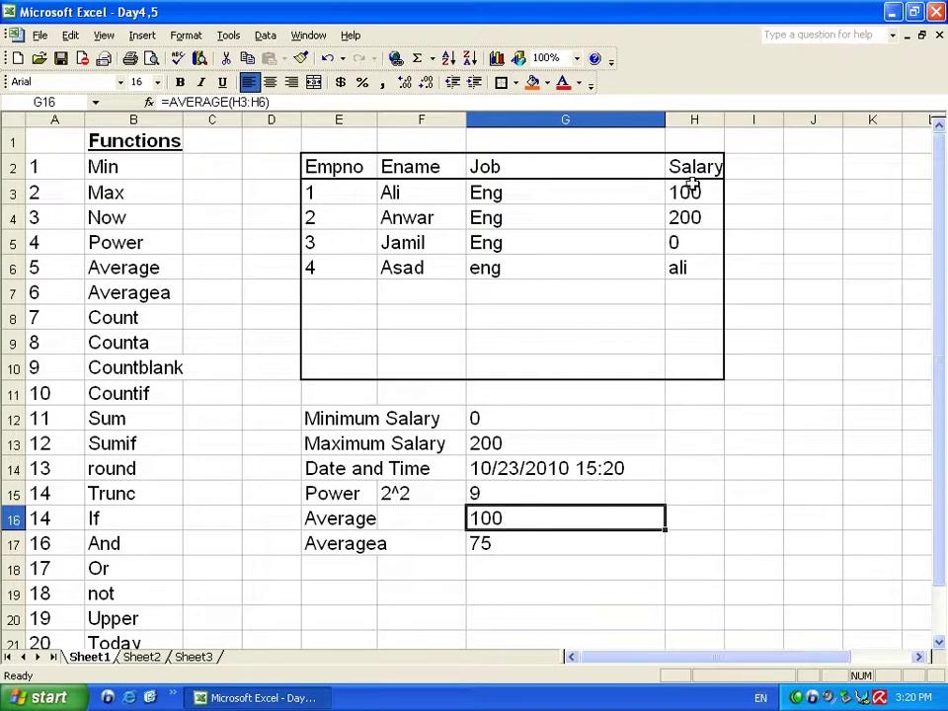
{"action": "left_click_drag", "start_coordinate": [690, 189], "coordinate": [685, 237]}
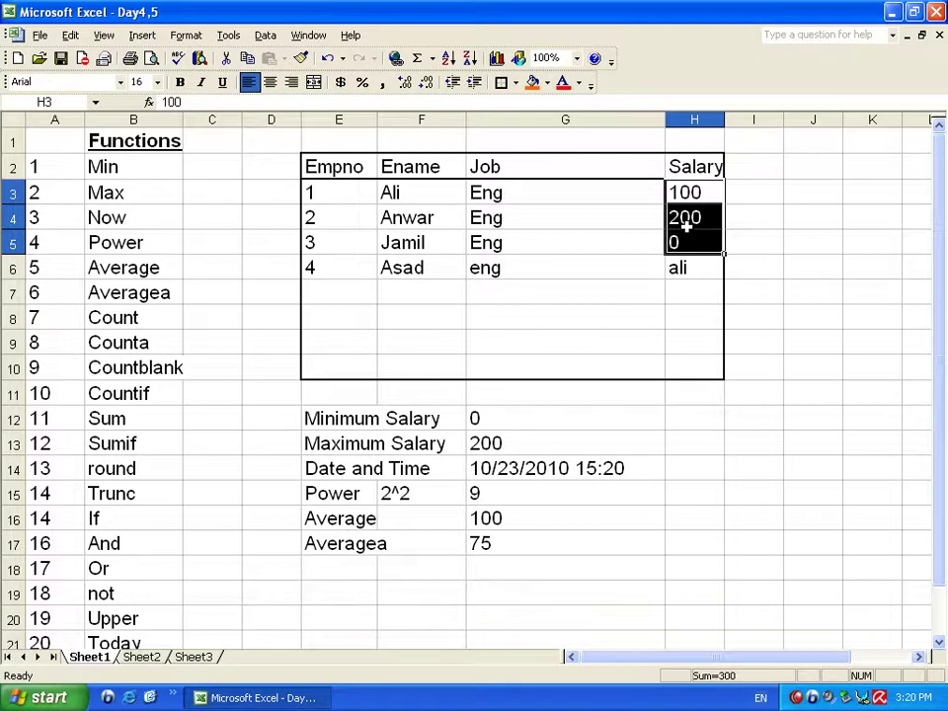
Step: Enter the label "Count" in cell E18
{"action": "left_click", "coordinate": [313, 567]}
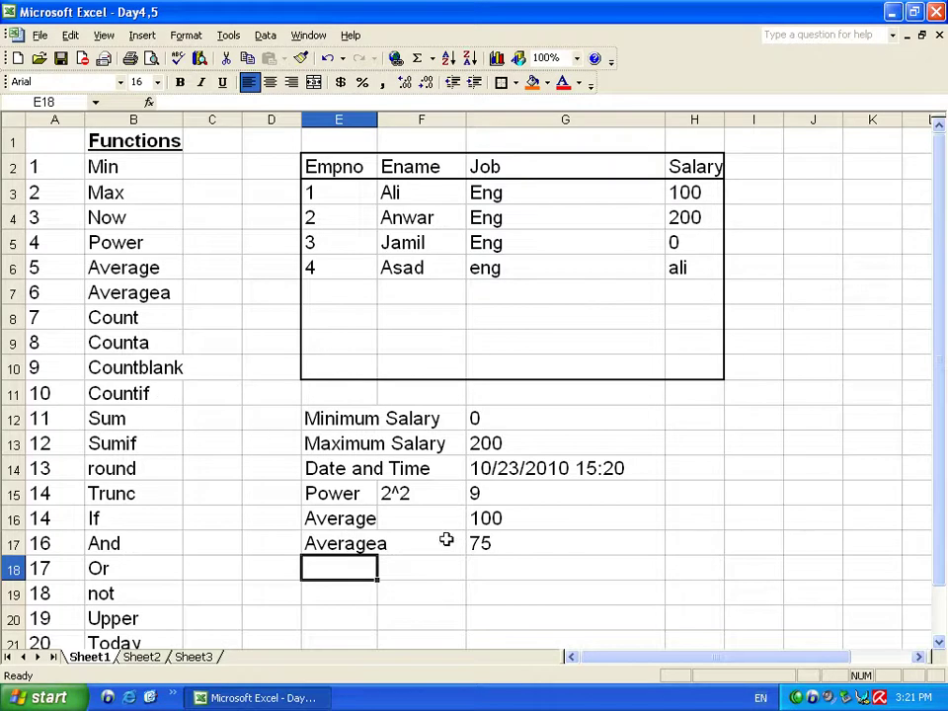
{"action": "type", "text": "Count"}
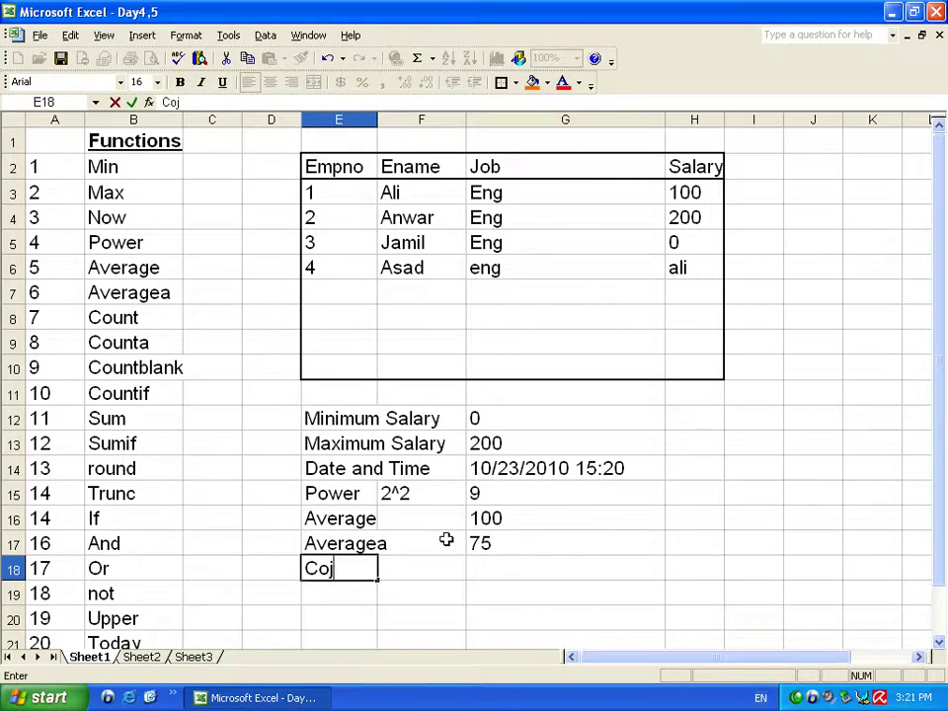
{"action": "key", "text": "Tab"}
{"action": "key", "text": "Tab"}
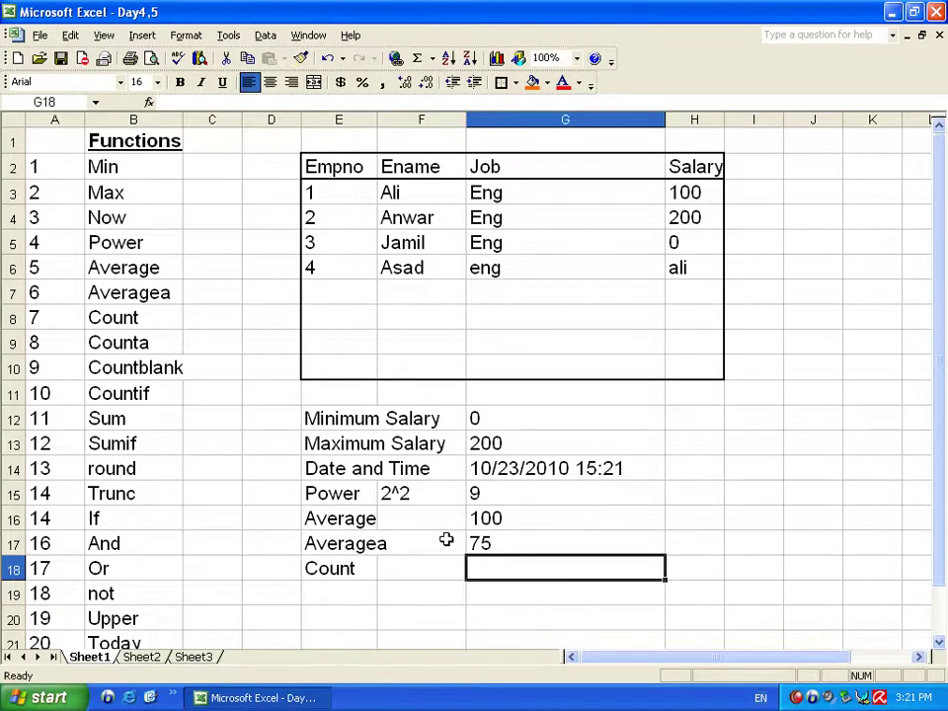
Step: Enter the formula =count(H3:H6) in cell G18 and compare its result with the text entry in H6
{"action": "type", "text": "=count("}
{"action": "left_click_drag", "start_coordinate": [684, 192], "coordinate": [680, 257]}
{"action": "type", "text": ")"}
{"action": "key", "text": "Return"}
{"action": "key", "text": "Up"}
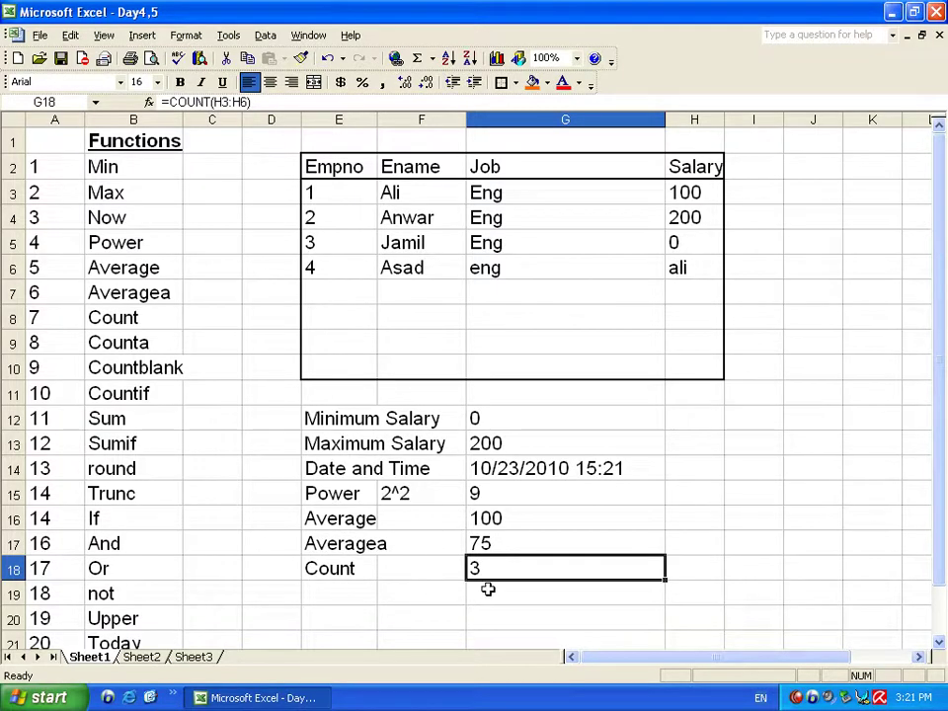
{"action": "left_click", "coordinate": [686, 268]}
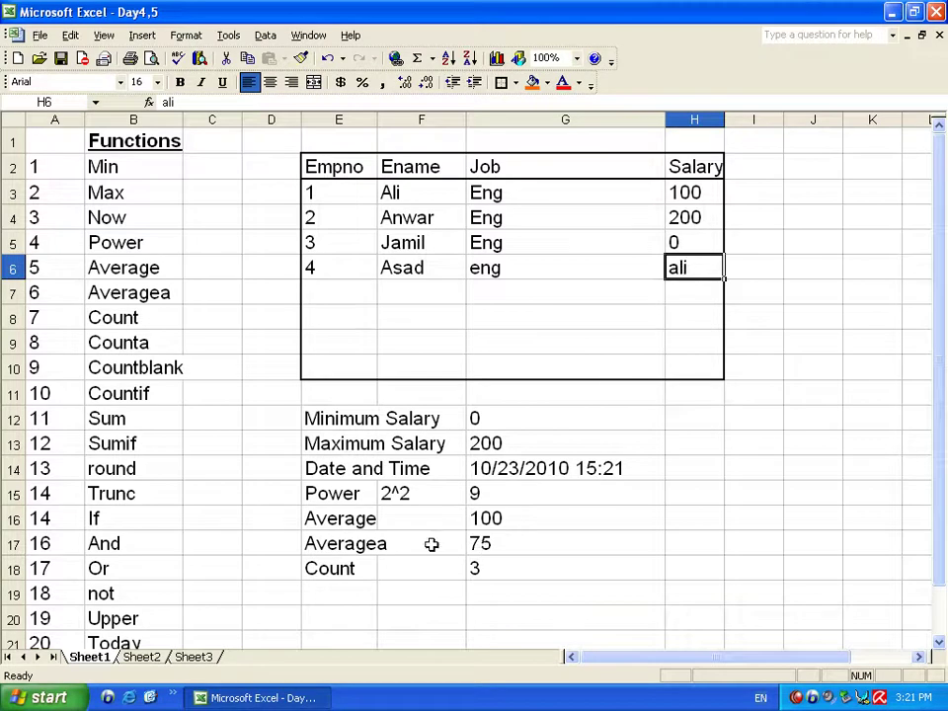
Step: Enter the label "Counta" in cell E19
{"action": "left_click", "coordinate": [330, 594]}
{"action": "type", "text": "Counta"}
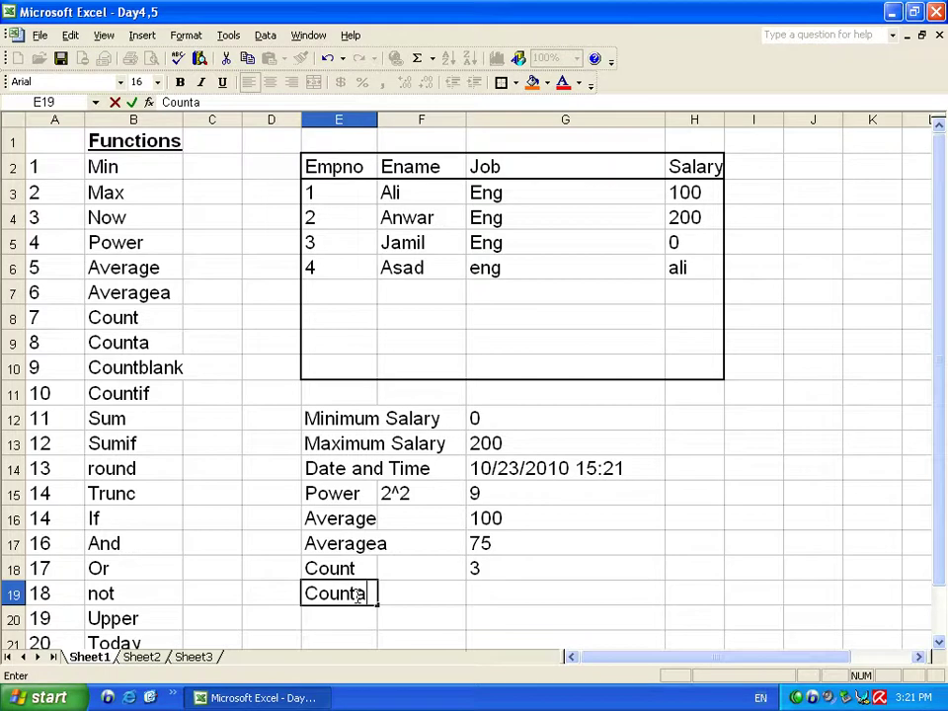
{"action": "key", "text": "Tab"}
{"action": "key", "text": "Tab"}
Step: Enter the formula =counta(H3:H6) in cell G19 and compare it with the Count formula in G18
{"action": "type", "text": "=counta("}
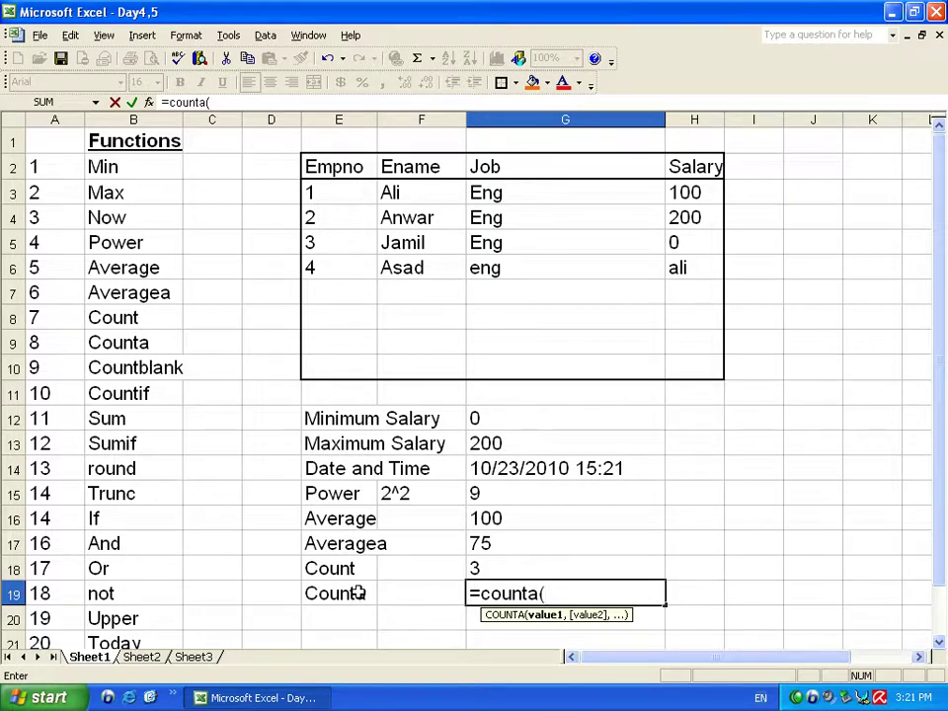
{"action": "left_click", "coordinate": [689, 192]}
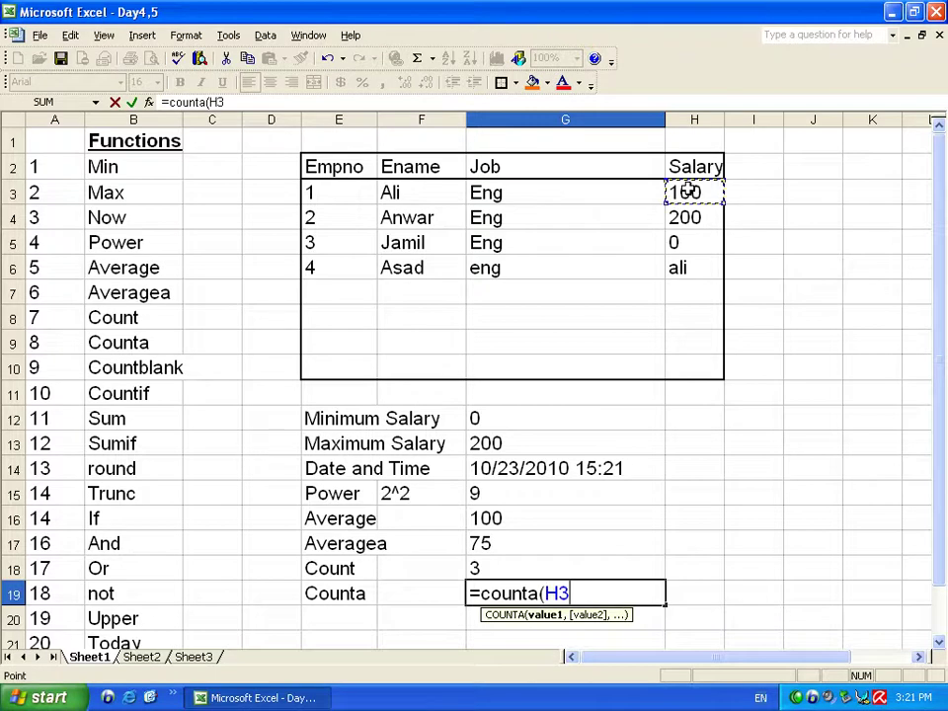
{"action": "key", "text": "F8"}
{"action": "left_click", "coordinate": [702, 263]}
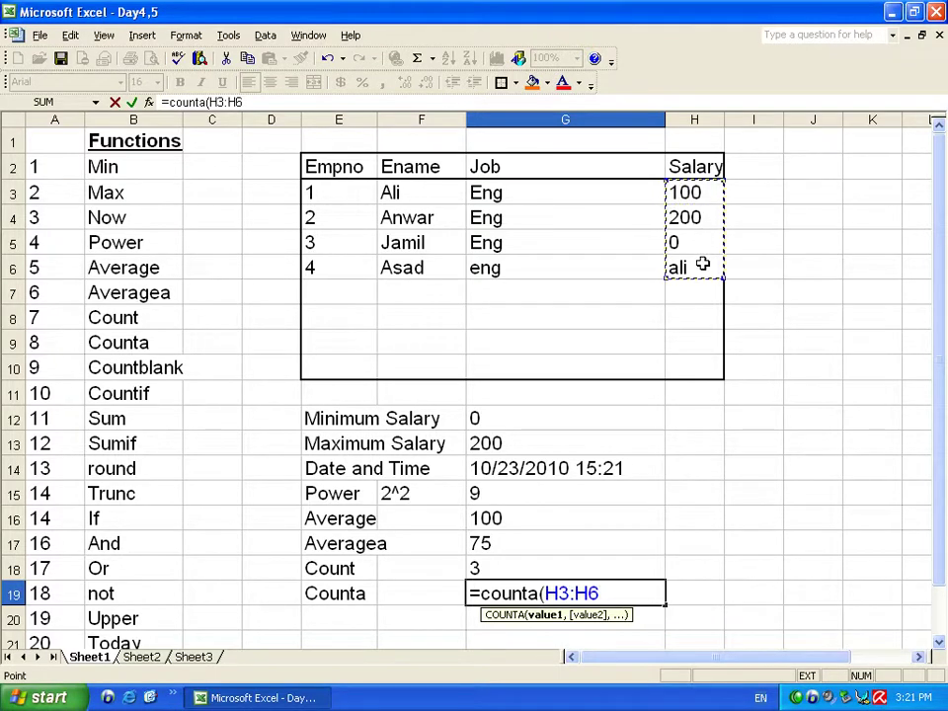
{"action": "type", "text": ")"}
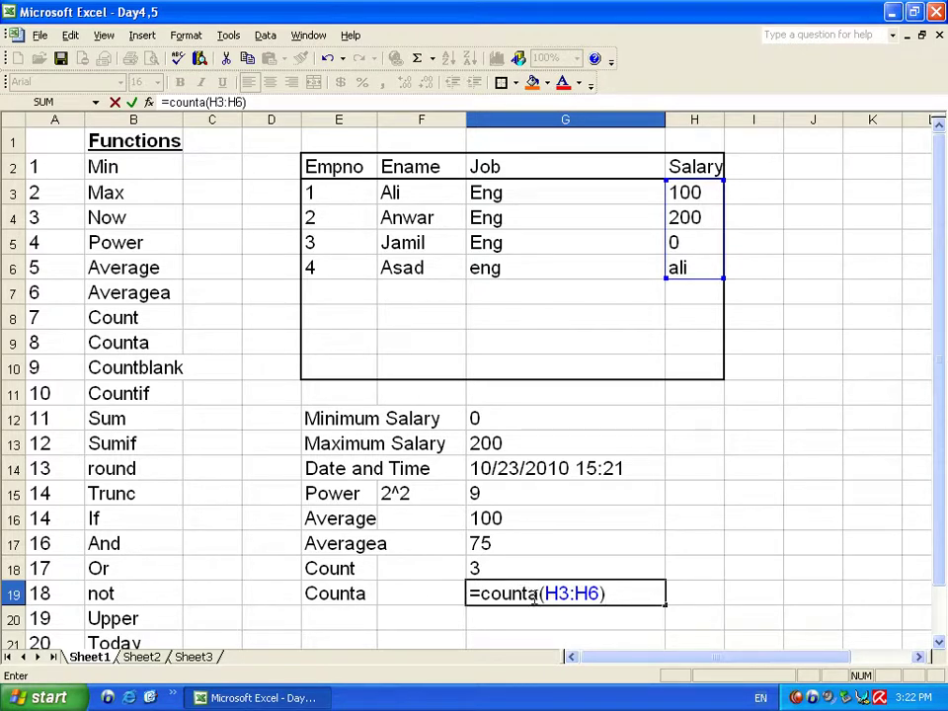
{"action": "key", "text": "Return"}
{"action": "left_click", "coordinate": [533, 597]}
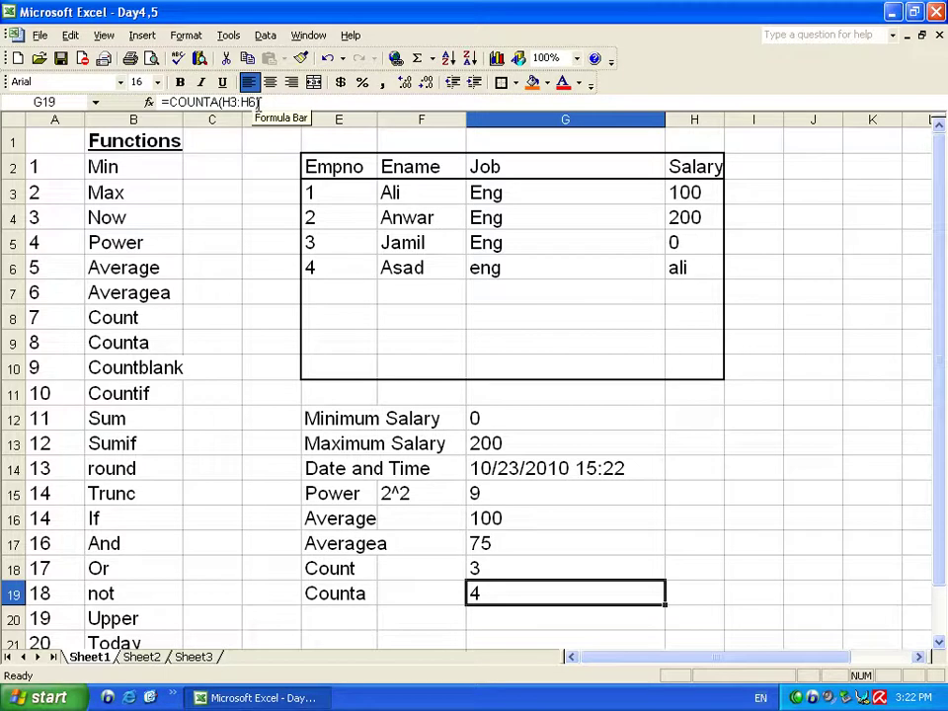
{"action": "left_click", "coordinate": [508, 571]}
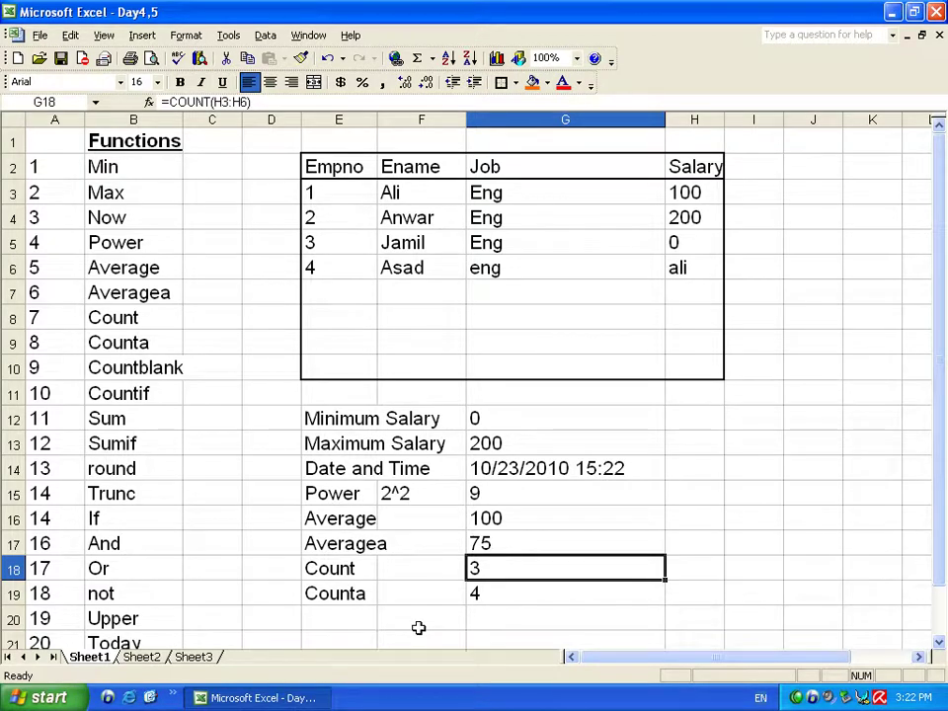
{"action": "left_click", "coordinate": [489, 595]}
Step: Clear the salary in cell H5 to leave it blank
{"action": "left_click", "coordinate": [365, 618]}
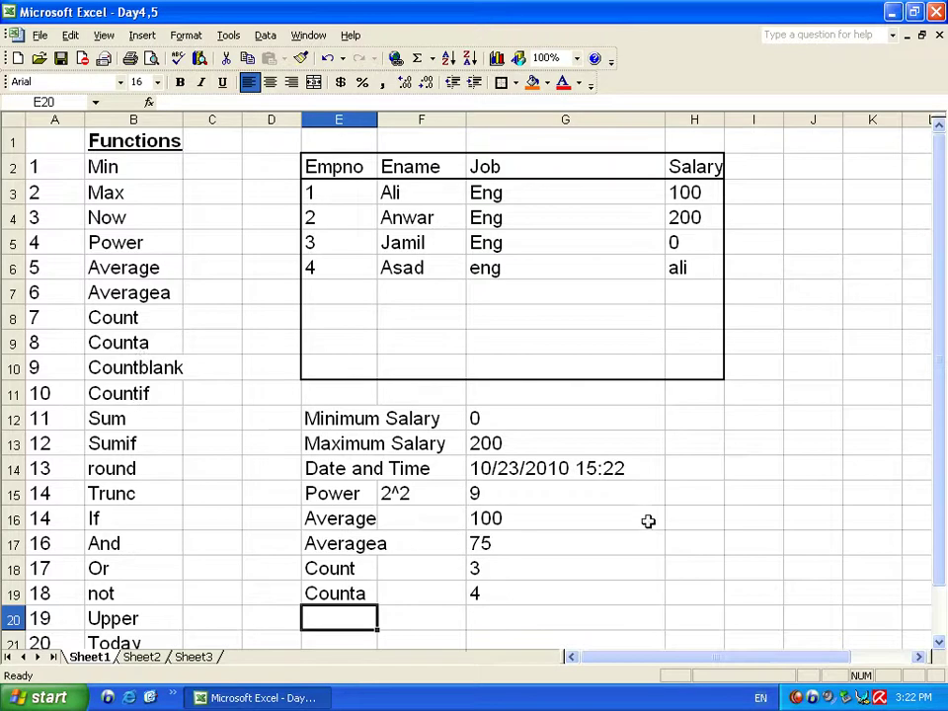
{"action": "left_click", "coordinate": [698, 245]}
{"action": "key", "text": "BackSpace"}
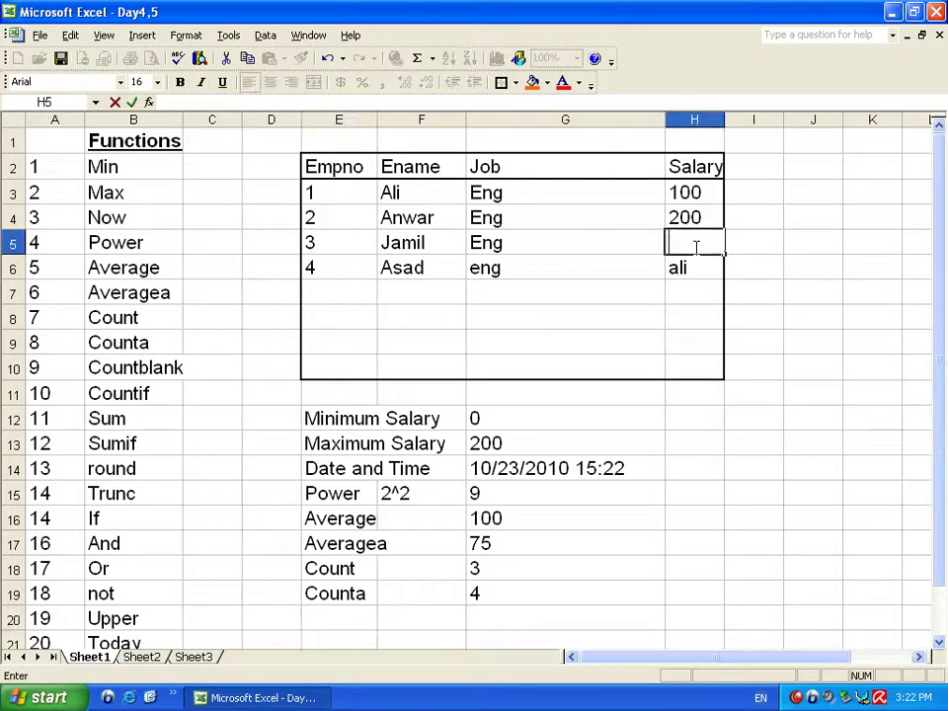
{"action": "key", "text": "Return"}
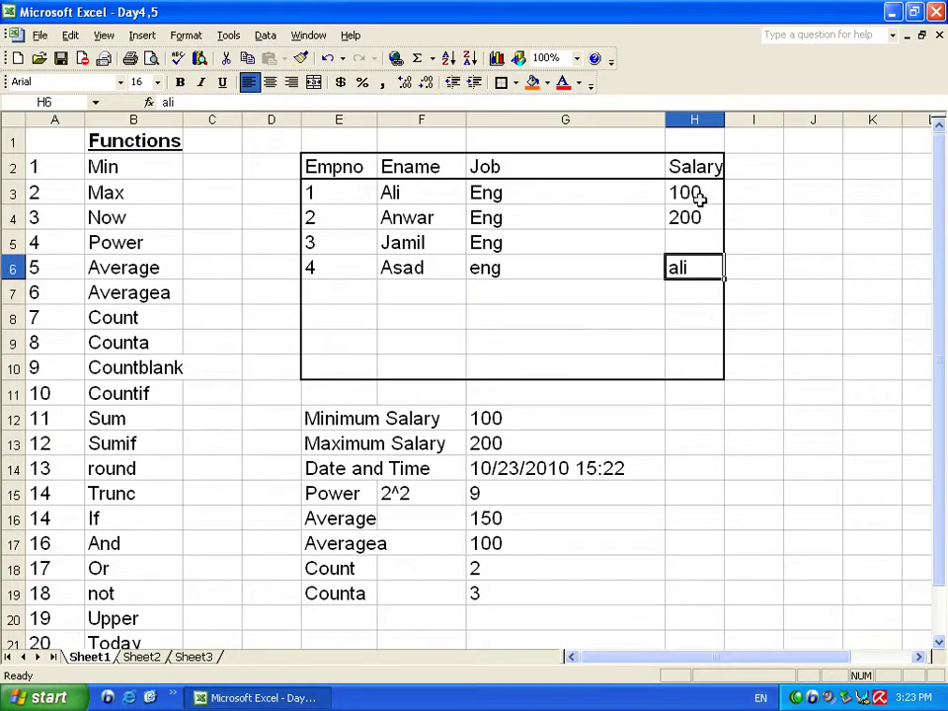
{"action": "left_click", "coordinate": [691, 243]}
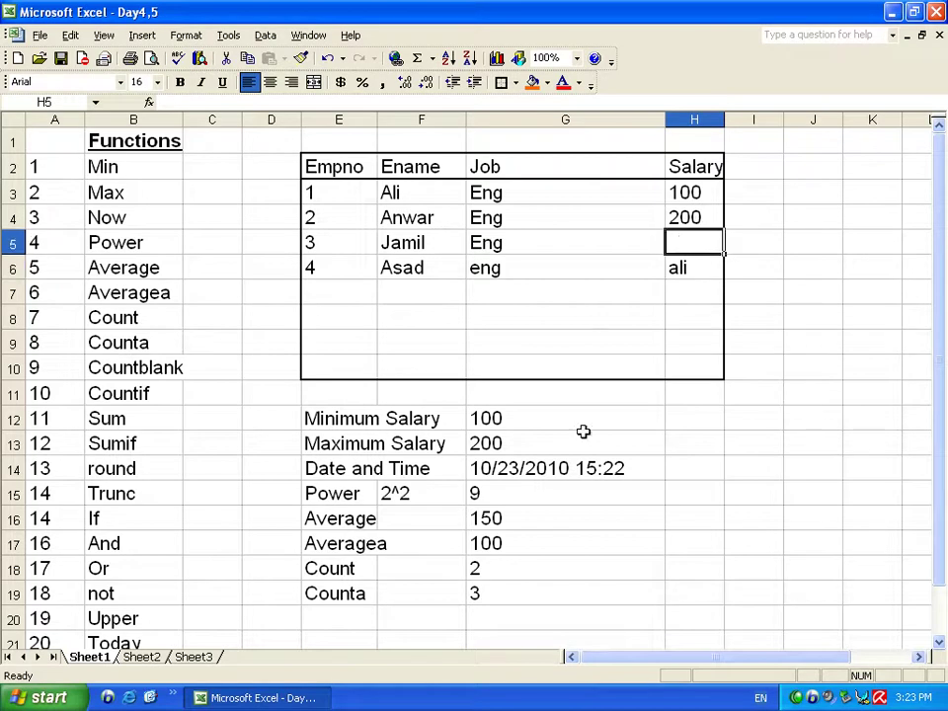
Step: Enter the label "Countblank" in cell E20
{"action": "left_click", "coordinate": [350, 615]}
{"action": "type", "text": "Countblan"}
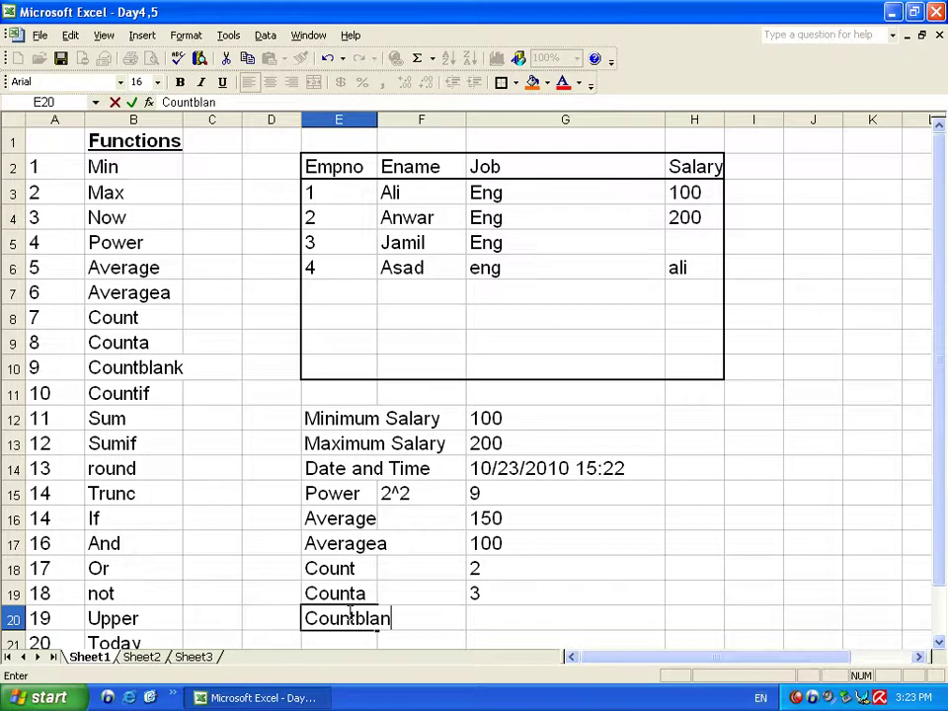
{"action": "type", "text": "k"}
{"action": "key", "text": "Return"}
{"action": "key", "text": "Up"}
{"action": "key", "text": "Right"}
{"action": "key", "text": "Right"}
{"action": "key", "text": "Right"}
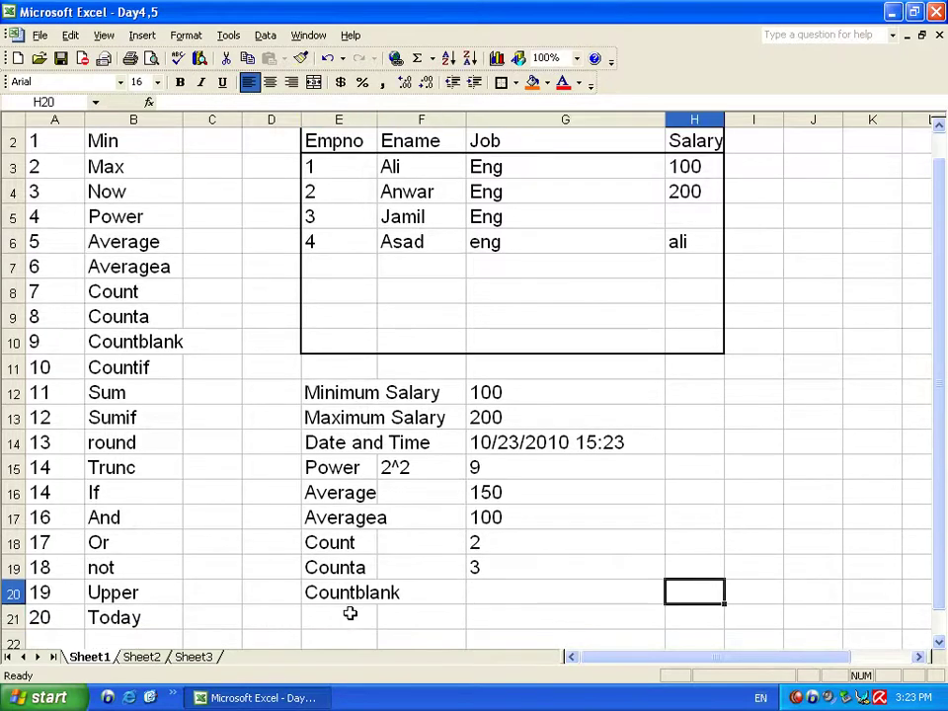
{"action": "key", "text": "Left"}
Step: Enter the formula =countblank(H3:H6) in cell G20 and check it against the empty salary cell H5
{"action": "type", "text": "="}
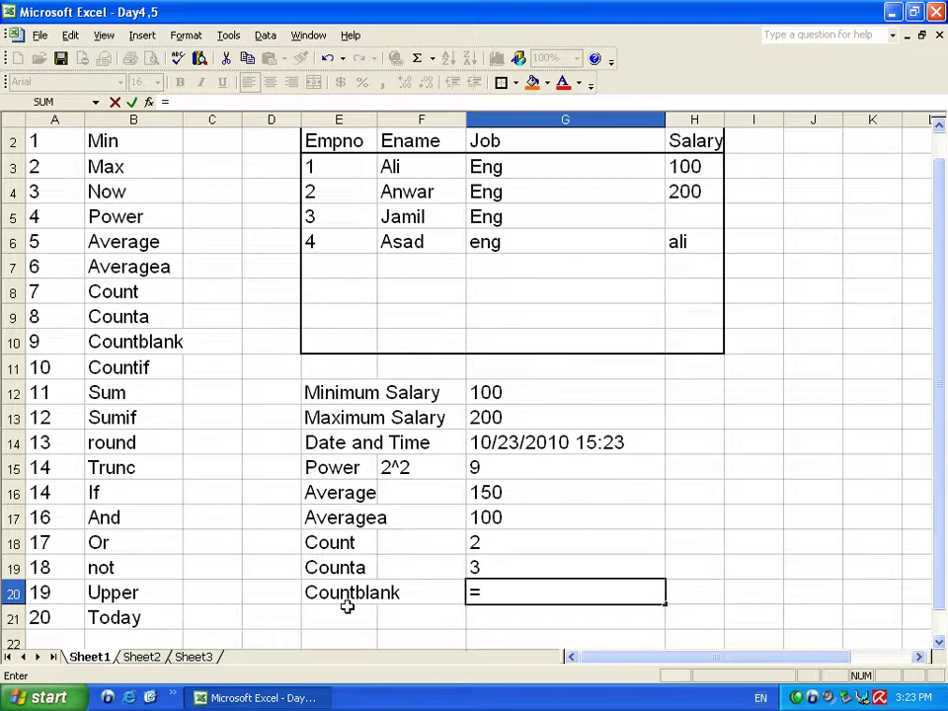
{"action": "type", "text": "count"}
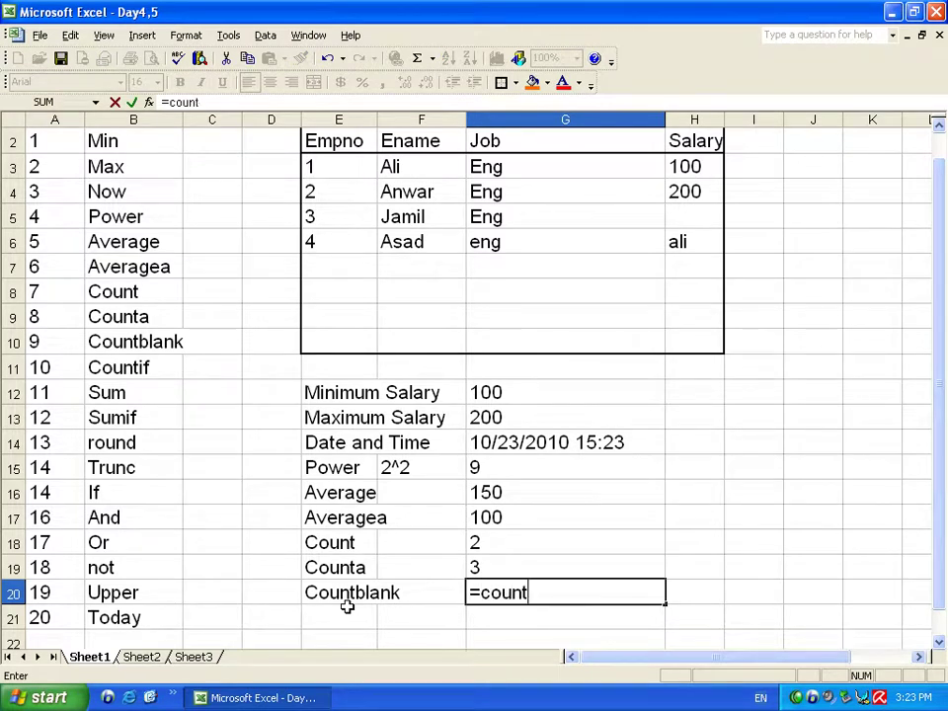
{"action": "type", "text": "blank("}
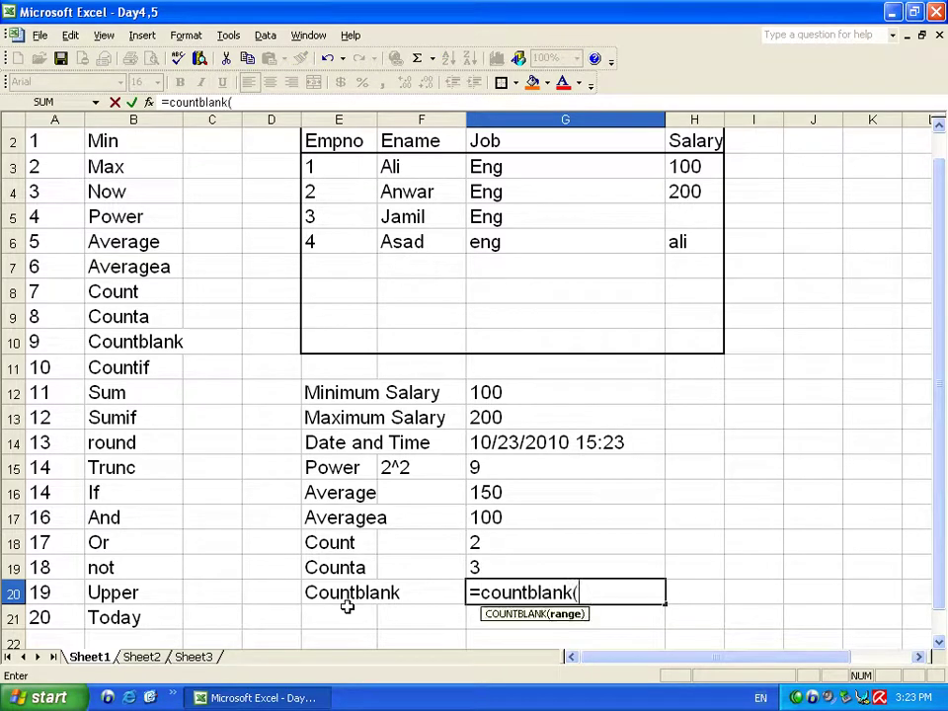
{"action": "left_click_drag", "start_coordinate": [690, 163], "coordinate": [704, 240]}
{"action": "type", "text": ")"}
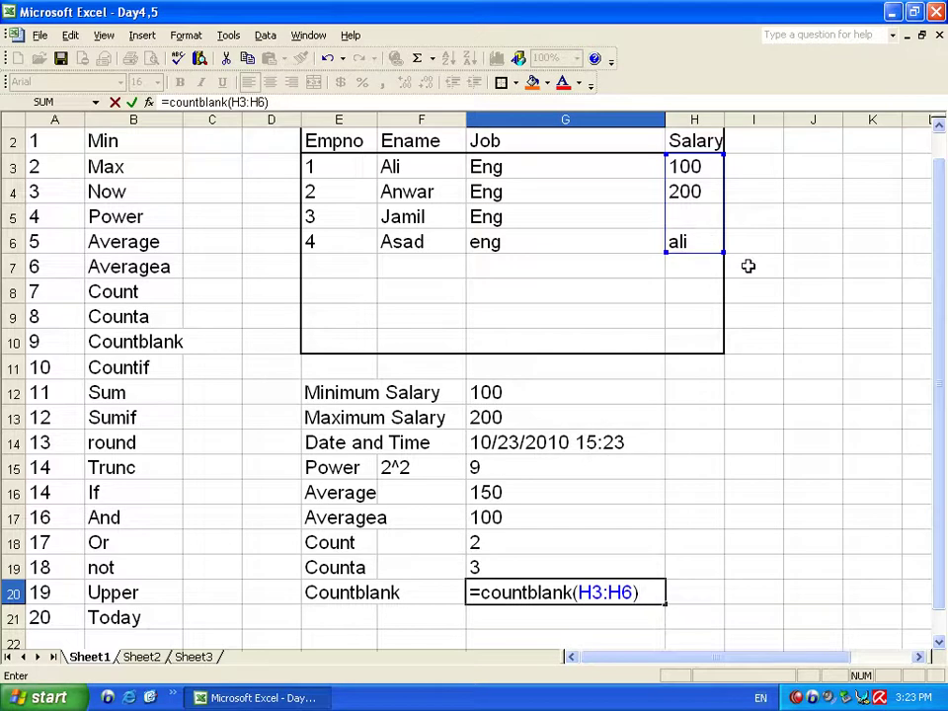
{"action": "key", "text": "Return"}
{"action": "left_click", "coordinate": [607, 591]}
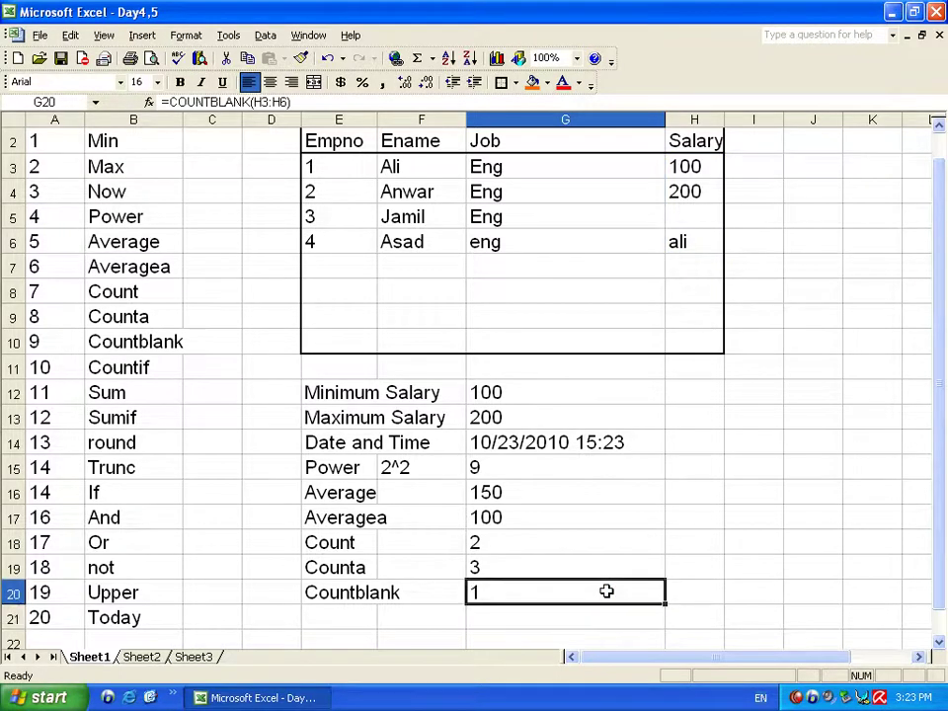
{"action": "left_click", "coordinate": [684, 211]}
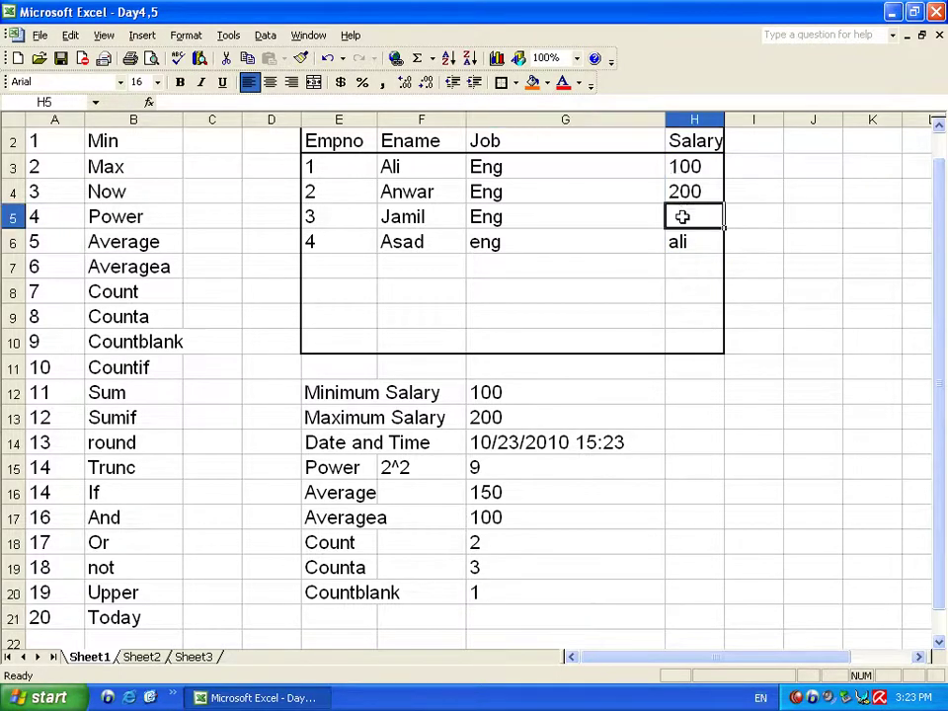
Step: Enter the label "Countif" in cell E21
{"action": "left_click", "coordinate": [319, 616]}
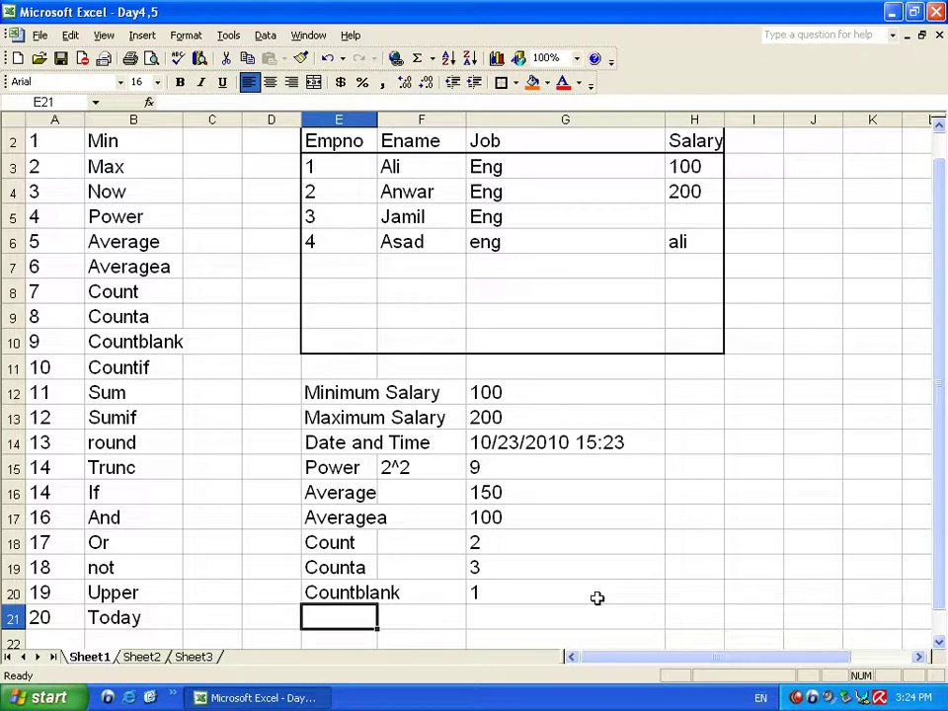
{"action": "type", "text": "Countif"}
{"action": "key", "text": "Tab"}
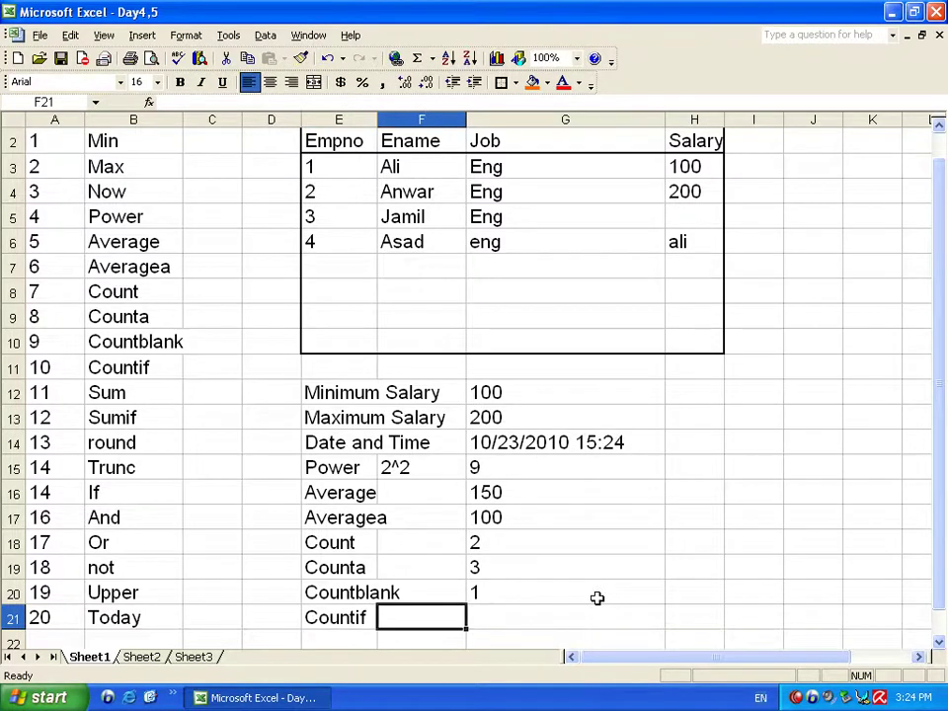
Step: Enter the formula =countif(F3:F6,H21) in cell G21 to count employee names matching the criterion cell H21
{"action": "key", "text": "Tab"}
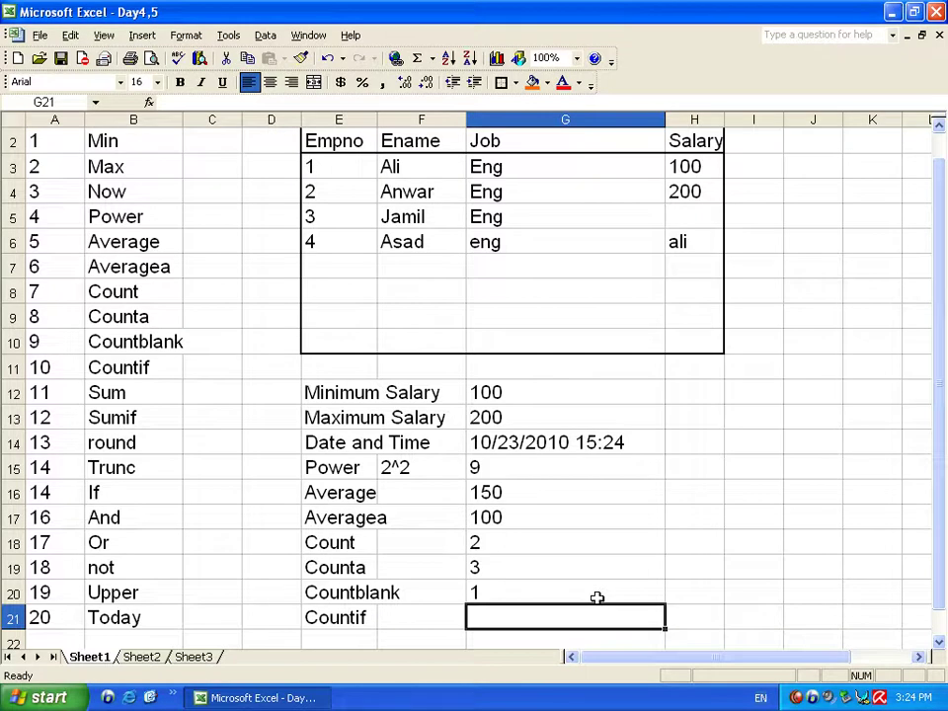
{"action": "type", "text": "=countif("}
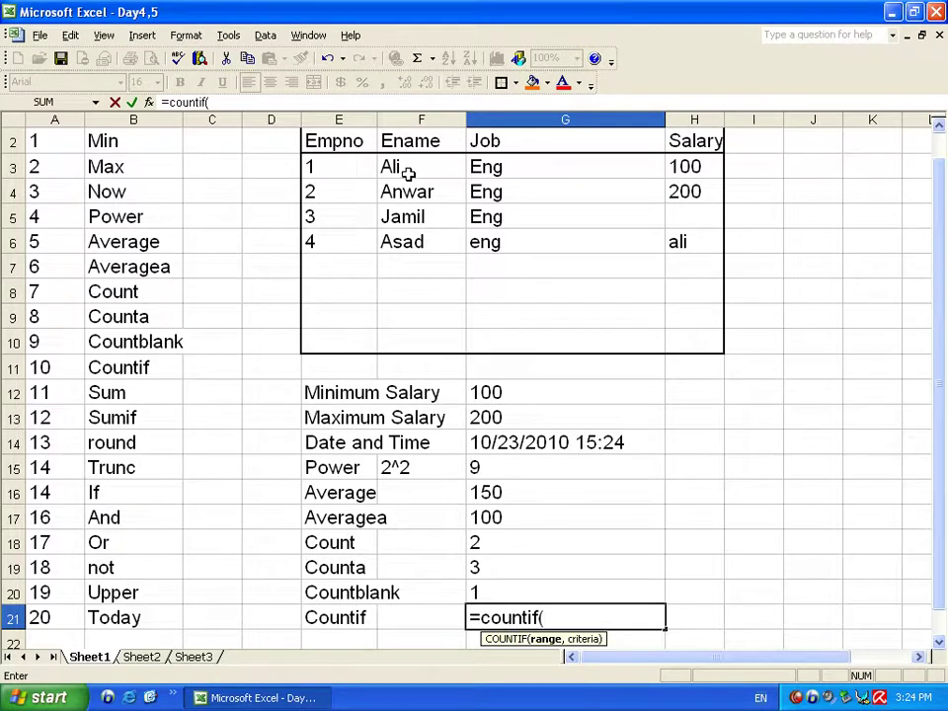
{"action": "left_click_drag", "start_coordinate": [409, 167], "coordinate": [408, 243]}
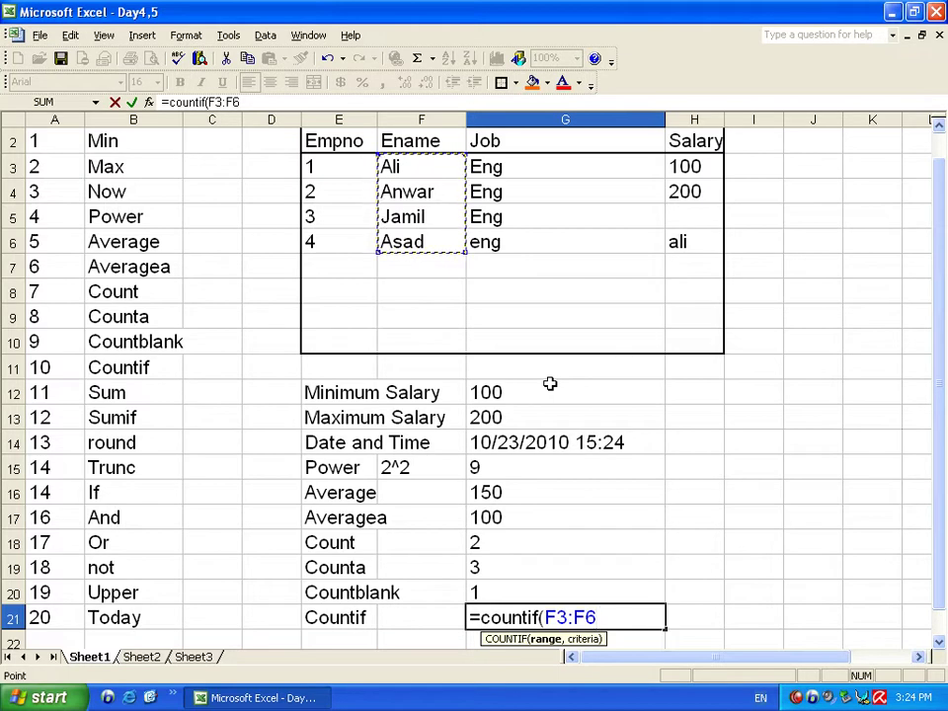
{"action": "type", "text": ","}
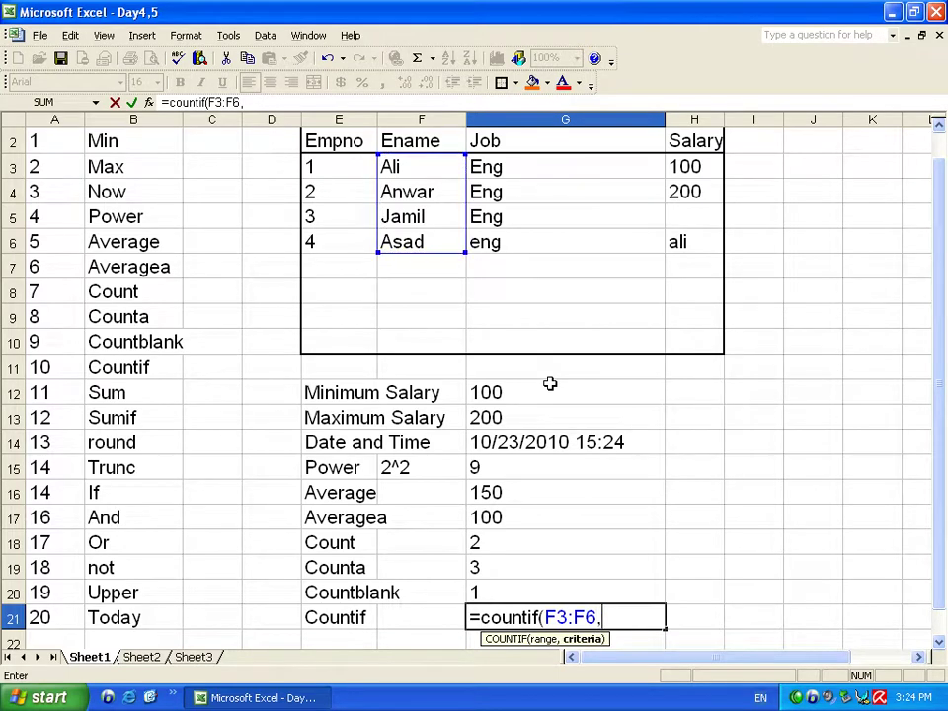
{"action": "left_click", "coordinate": [704, 616]}
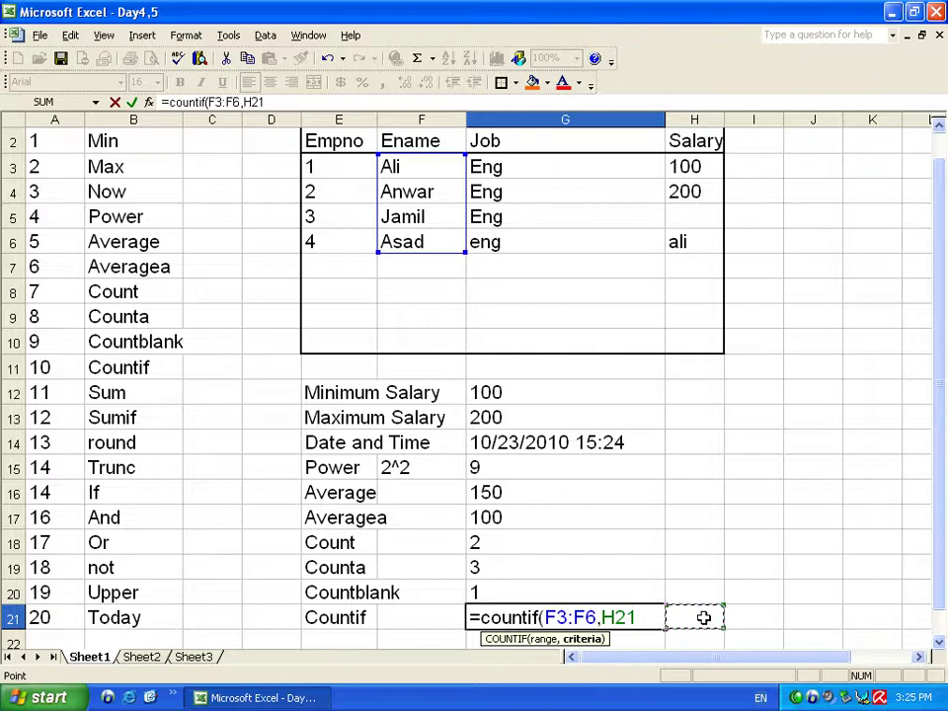
{"action": "type", "text": ")"}
{"action": "key", "text": "Return"}
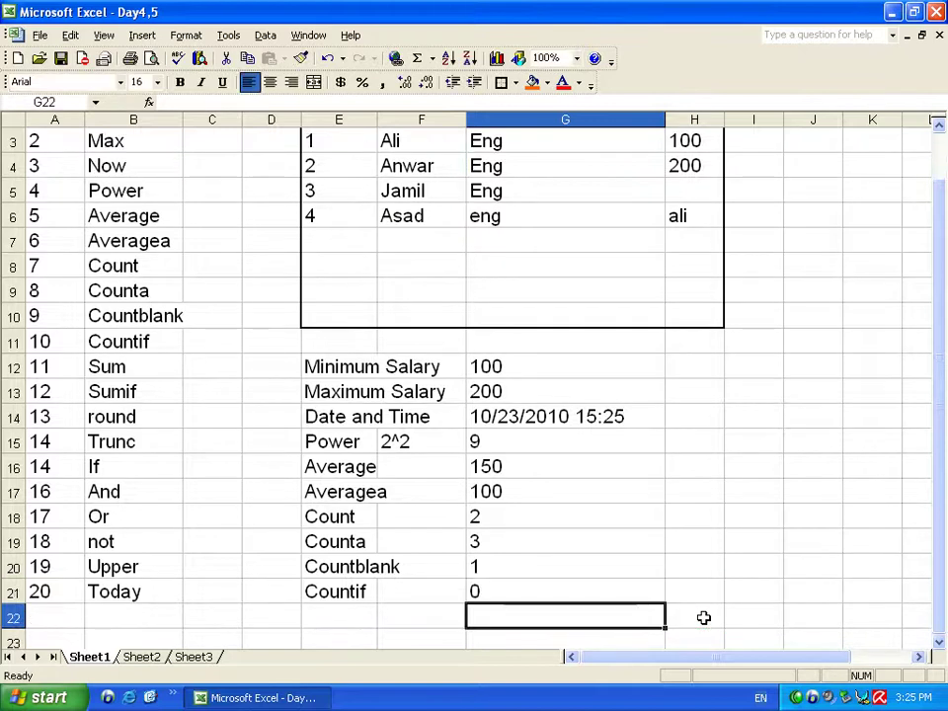
Step: Enter the first employee's name in lowercase as the criterion in cell H21 and check the Countif formula in G21
{"action": "key", "text": "Up"}
{"action": "key", "text": "Right"}
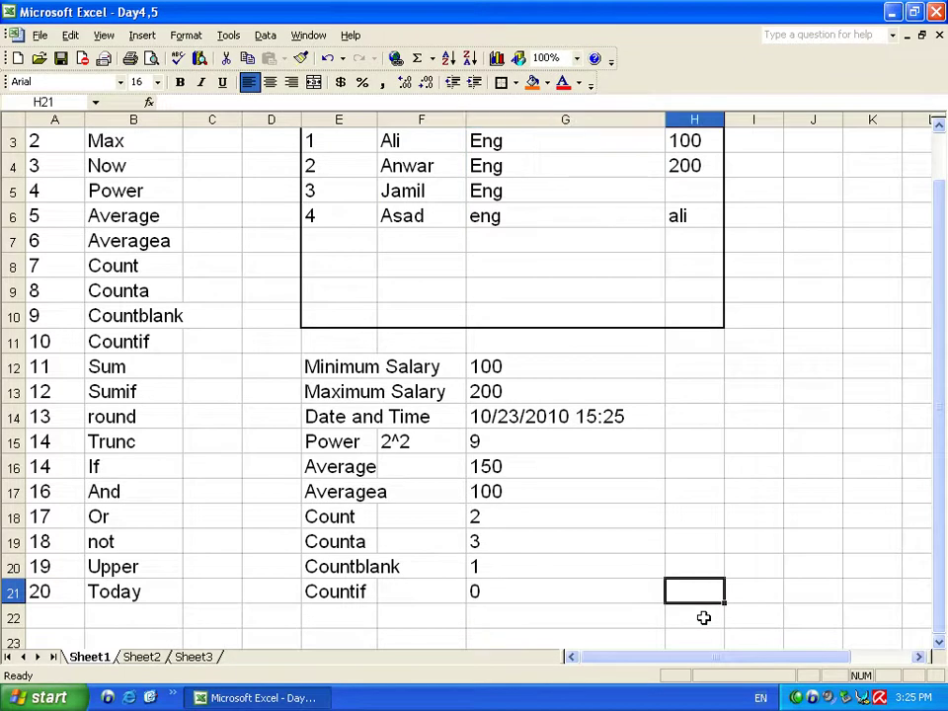
{"action": "type", "text": "ali"}
{"action": "key", "text": "Return"}
{"action": "key", "text": "Up"}
{"action": "key", "text": "Left"}
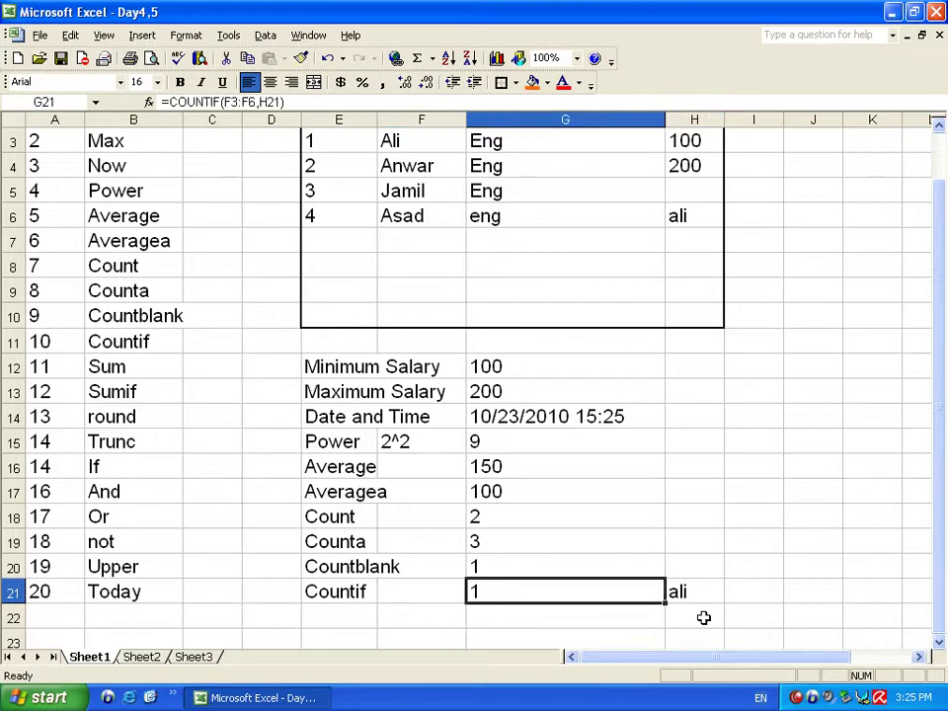
{"action": "key", "text": "Right"}
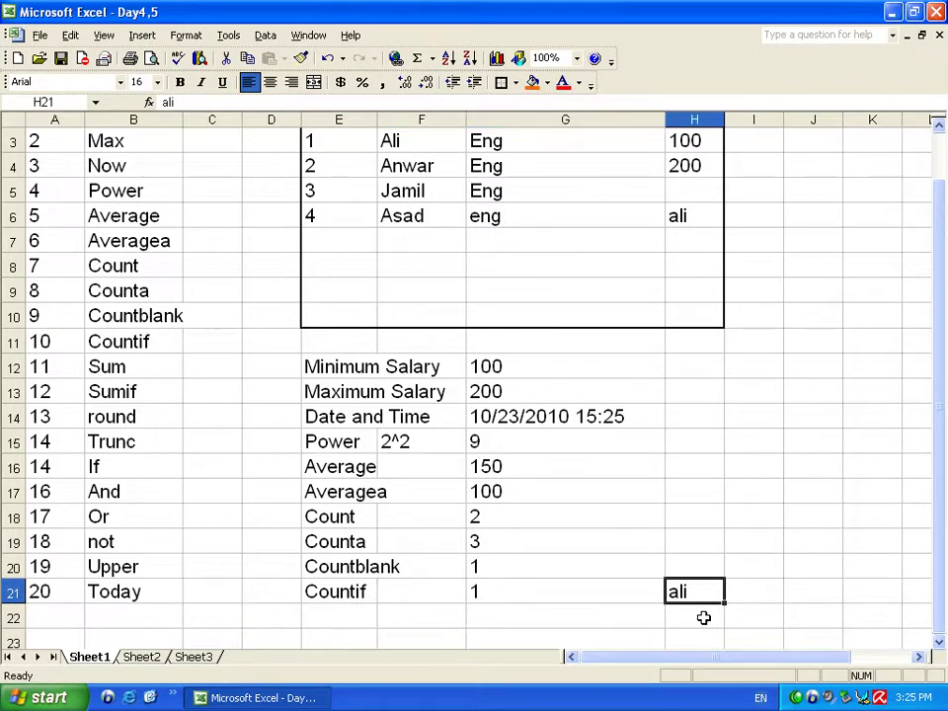
Step: Set Empno in E6 to 1 and Ename in F6 to the name from F3, and compare both entries with the Countif formula
{"action": "left_click", "coordinate": [352, 215]}
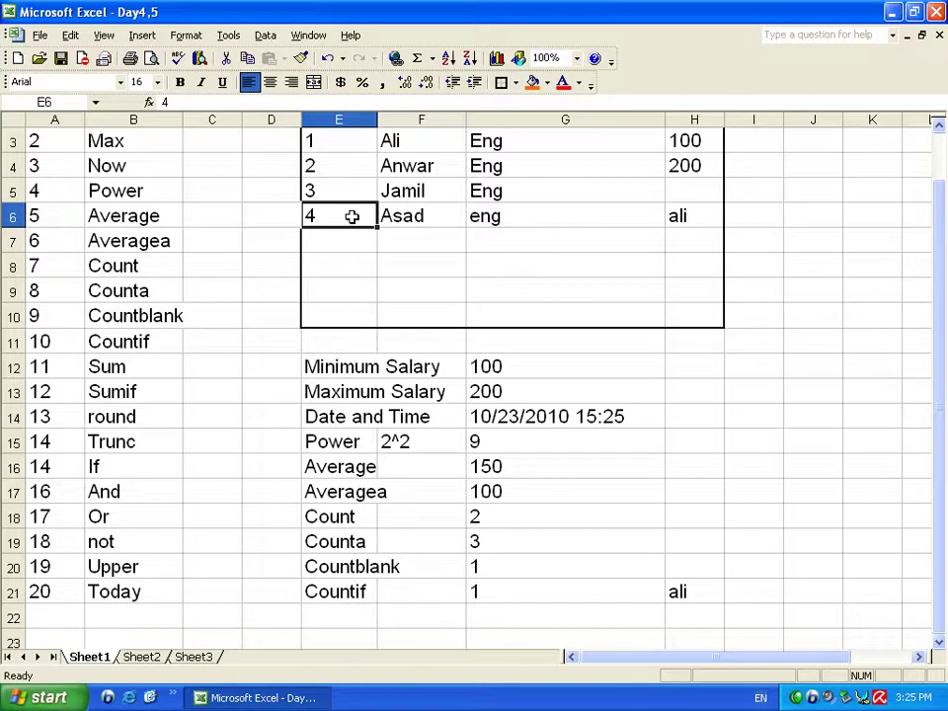
{"action": "type", "text": "1"}
{"action": "key", "text": "Tab"}
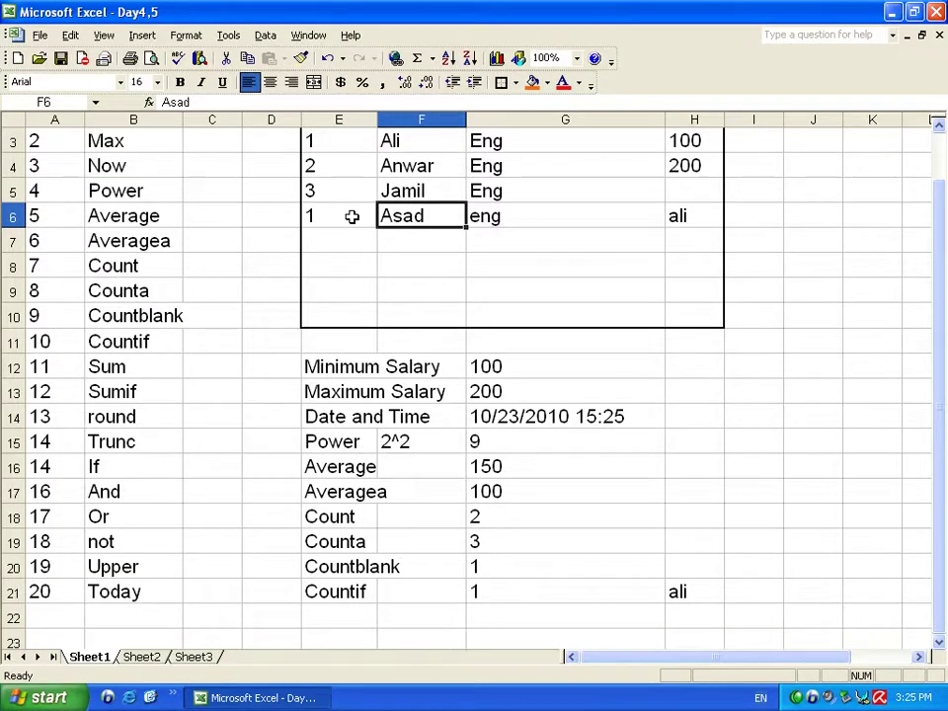
{"action": "type", "text": "Ali"}
{"action": "key", "text": "Return"}
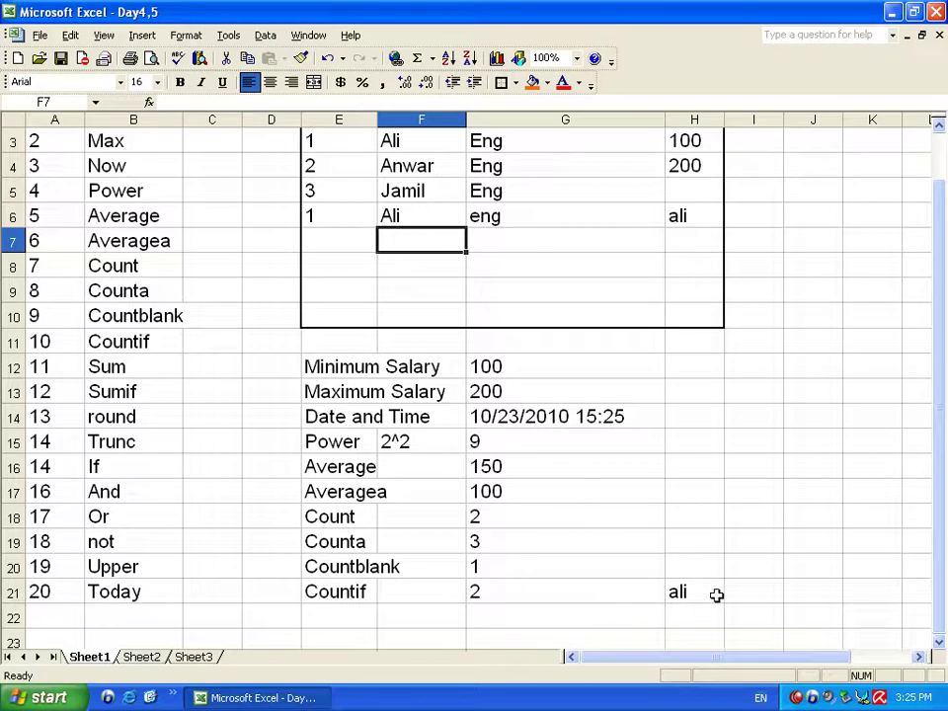
{"action": "left_click", "coordinate": [534, 596]}
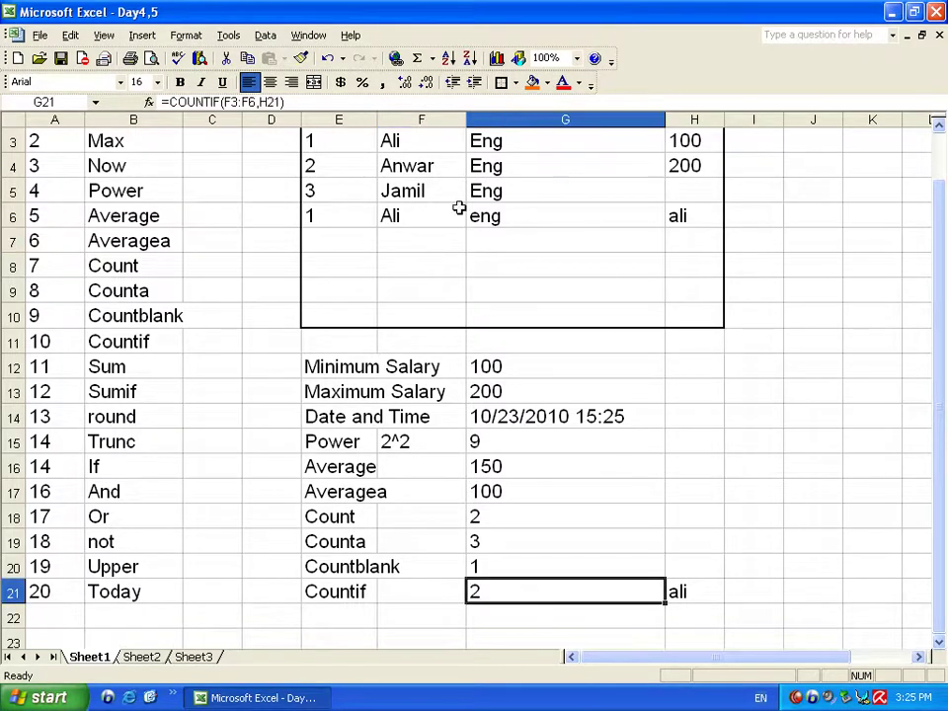
{"action": "left_click", "coordinate": [395, 142]}
{"action": "left_click", "coordinate": [396, 216]}
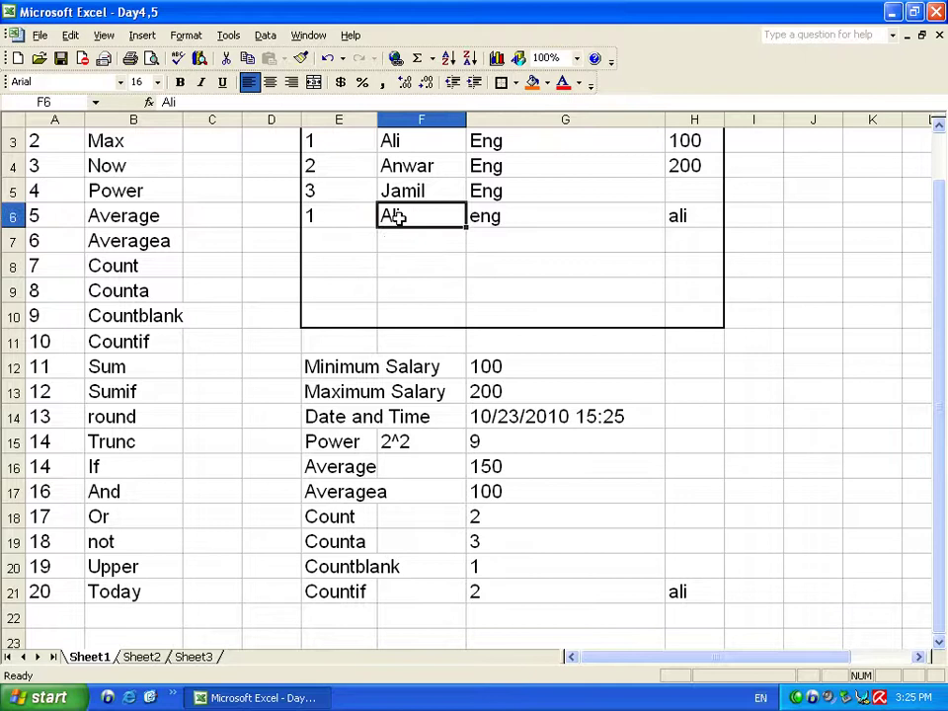
Step: Change the criterion in cell H21 to the employee name from F4 and check the Countif formula in G21
{"action": "left_click", "coordinate": [678, 591]}
{"action": "type", "text": "Anwar"}
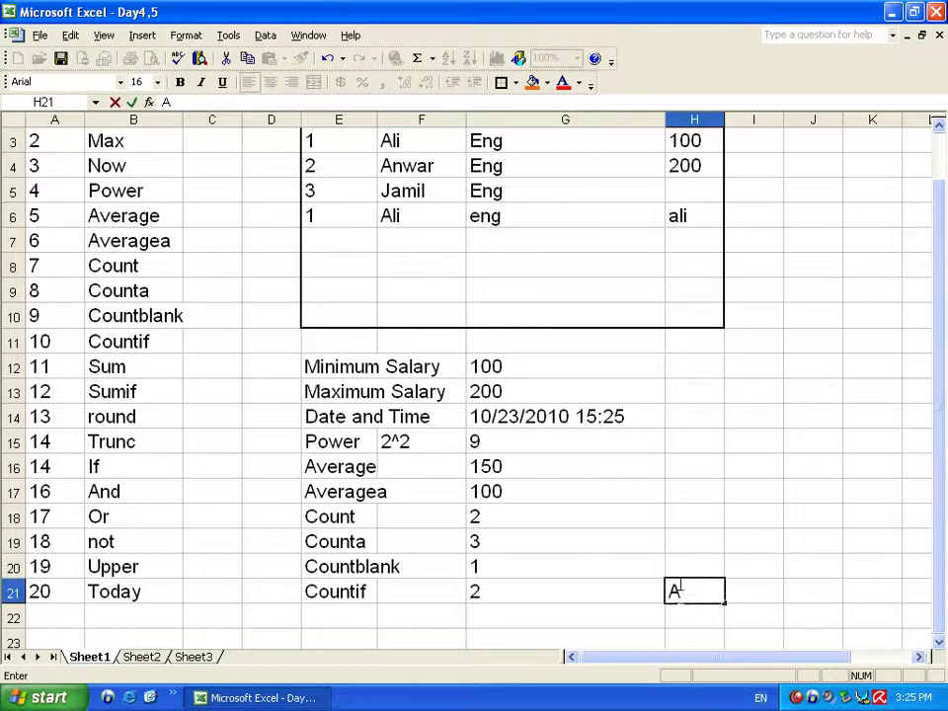
{"action": "key", "text": "Return"}
{"action": "key", "text": "Up"}
{"action": "key", "text": "Left"}
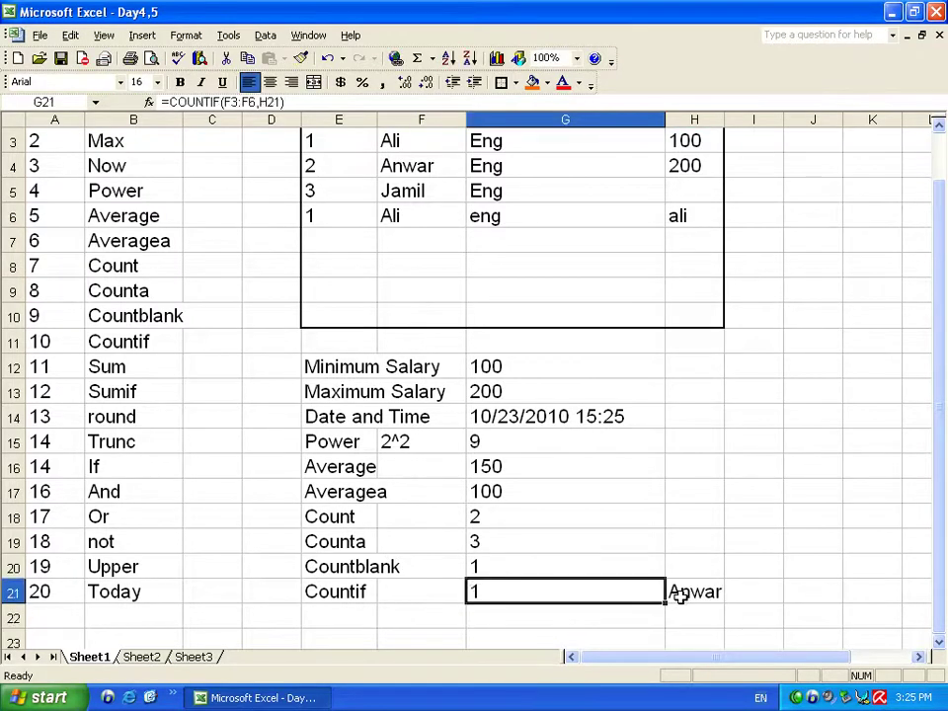
Step: Set the criterion in cell H21 back to the first employee's name in lowercase
{"action": "left_click", "coordinate": [681, 596]}
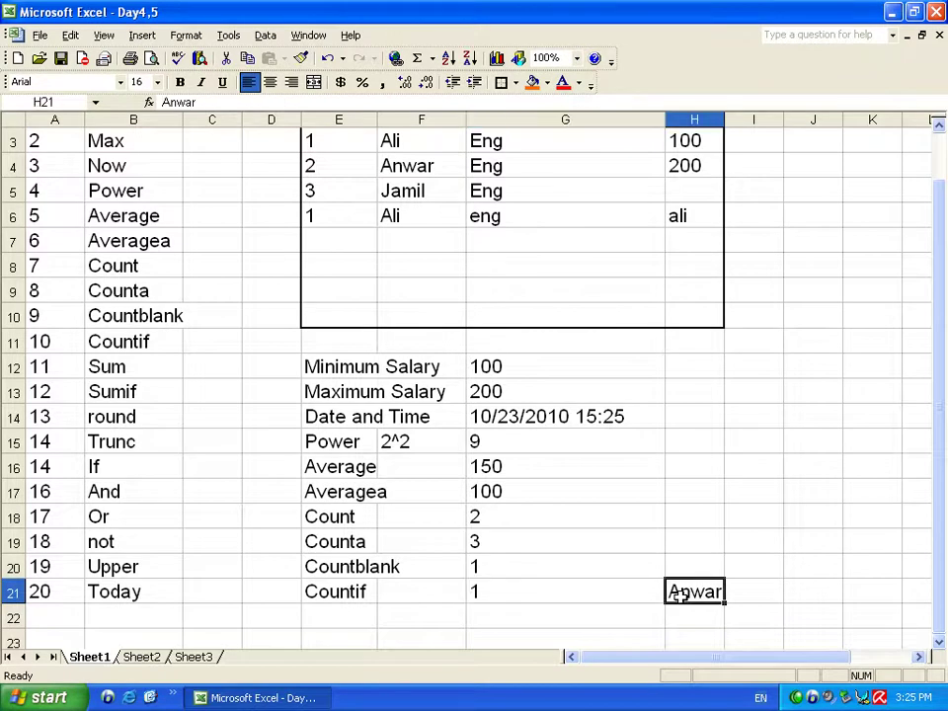
{"action": "type", "text": "Ali8"}
{"action": "key", "text": "Return"}
{"action": "left_click", "coordinate": [681, 593]}
{"action": "type", "text": "ali"}
{"action": "key", "text": "Return"}
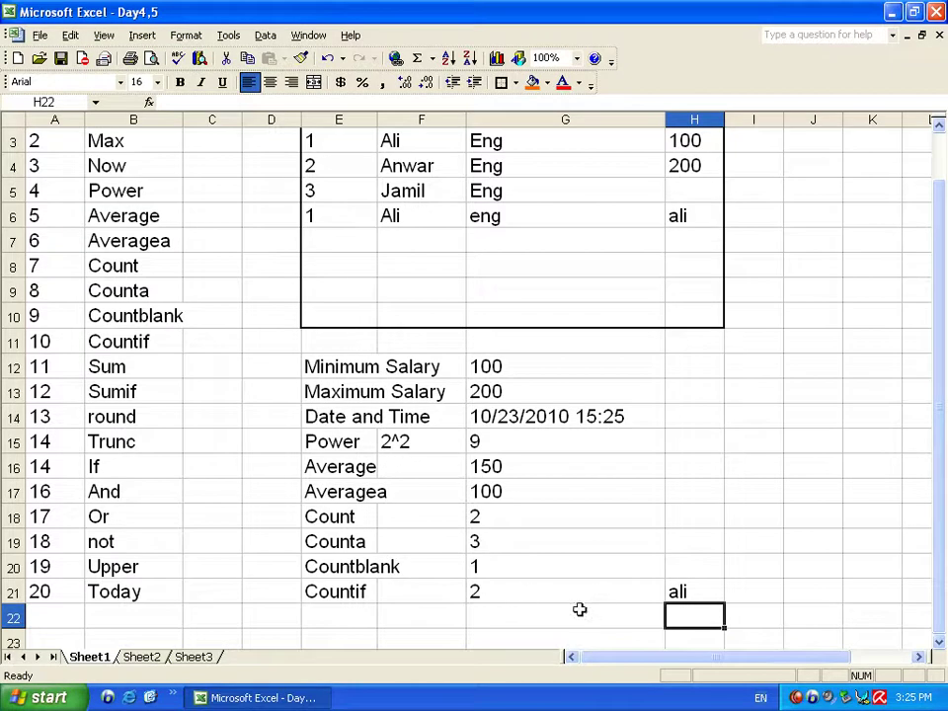
Step: Enter the label "Sum Salary" in cell E22
{"action": "left_click", "coordinate": [144, 612]}
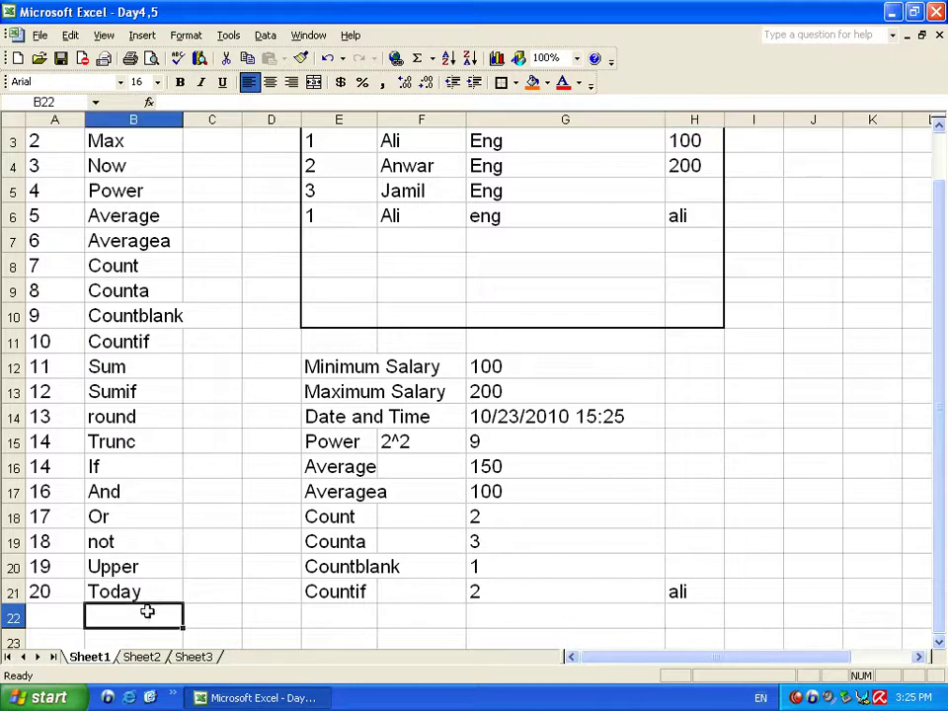
{"action": "left_click", "coordinate": [368, 618]}
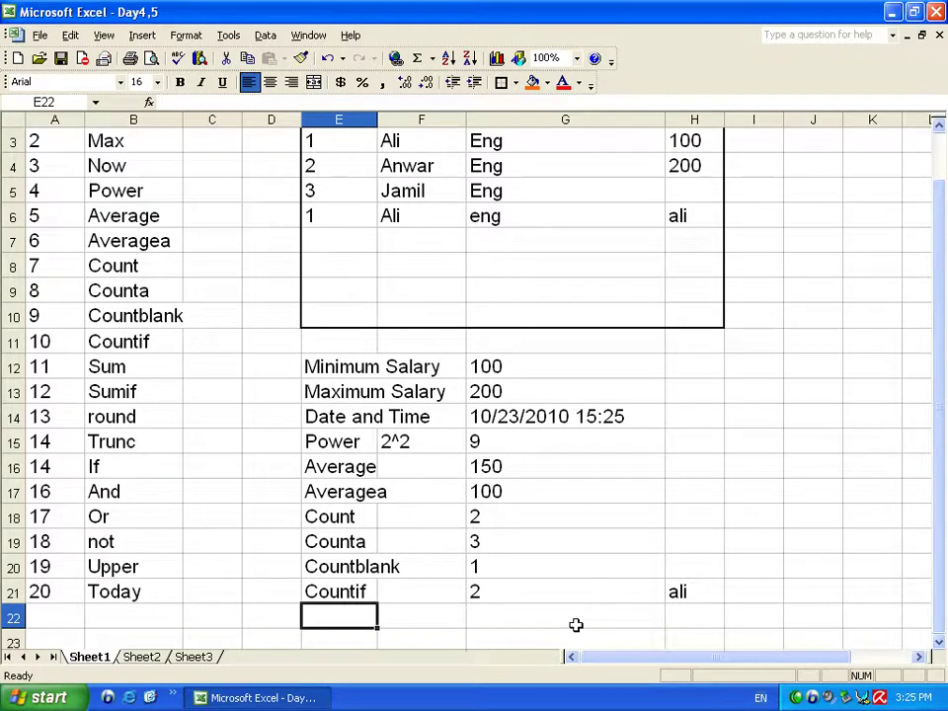
{"action": "type", "text": "Sum"}
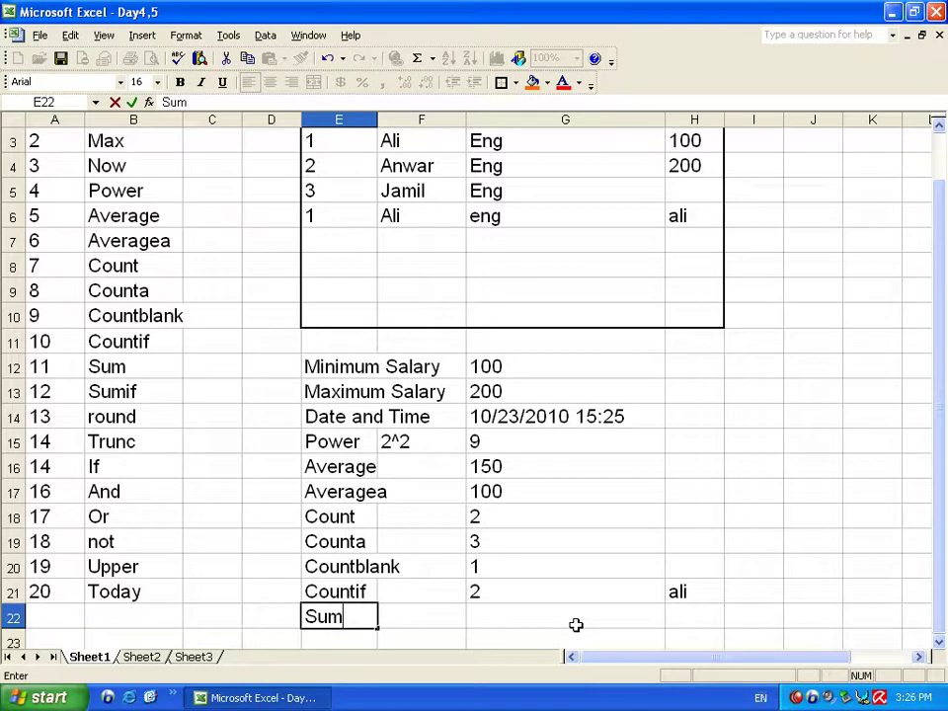
{"action": "type", "text": " Salary"}
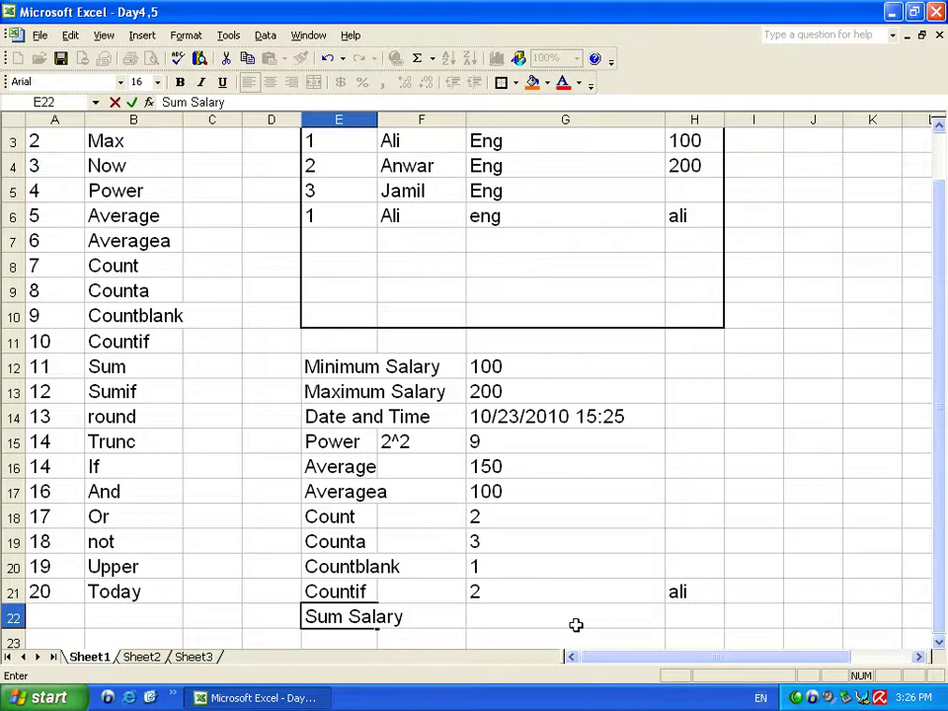
Step: Enter a Sum formula in cell G22 over the salary range H3:H6
{"action": "left_click", "coordinate": [575, 625]}
{"action": "type", "text": "="}
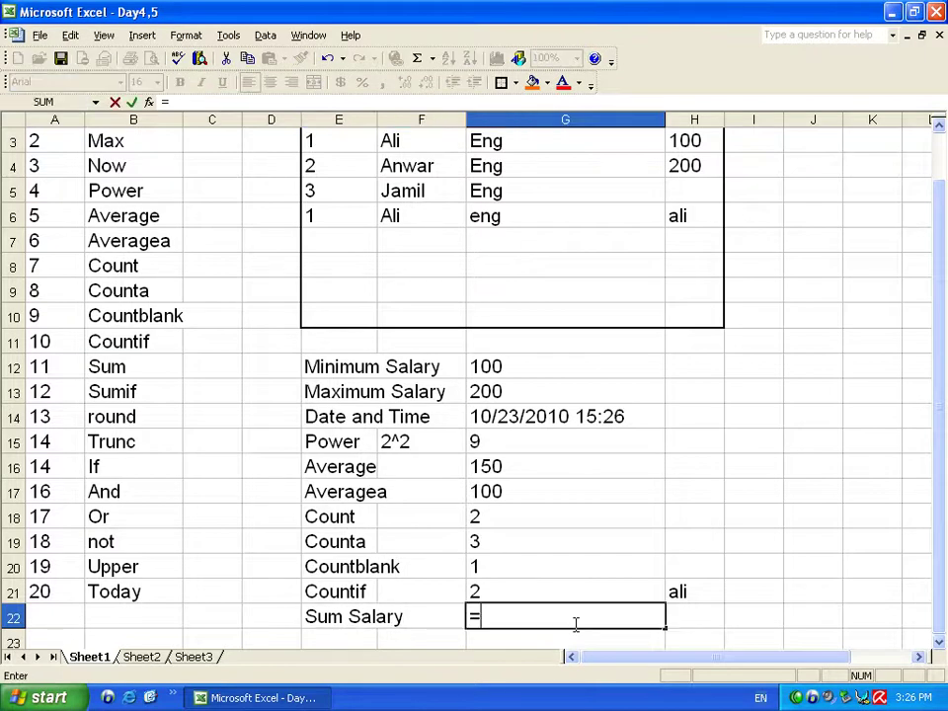
{"action": "type", "text": "sum"}
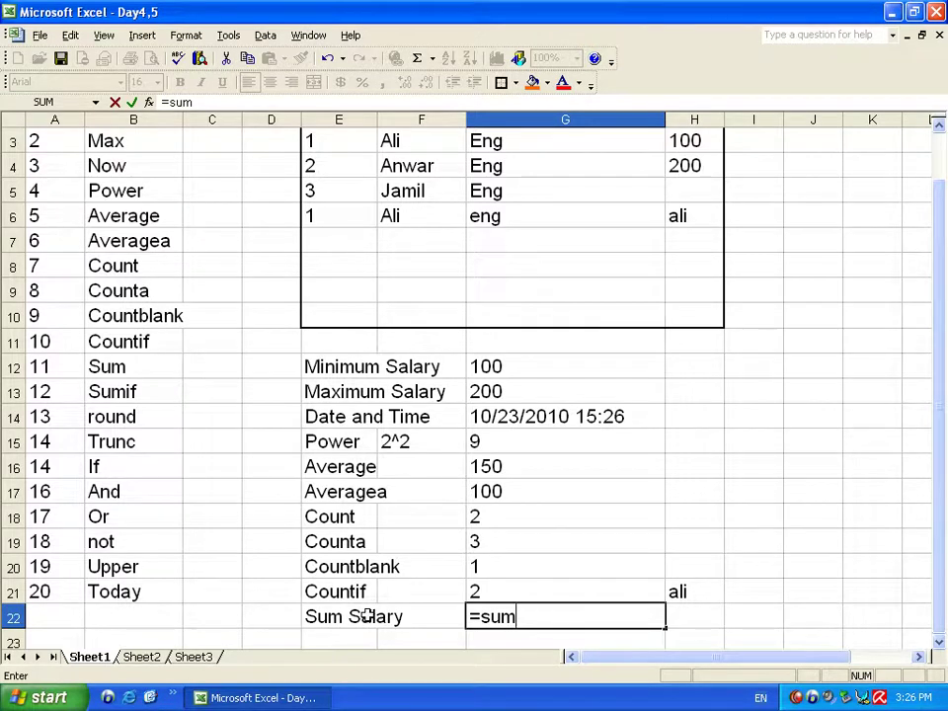
{"action": "type", "text": "("}
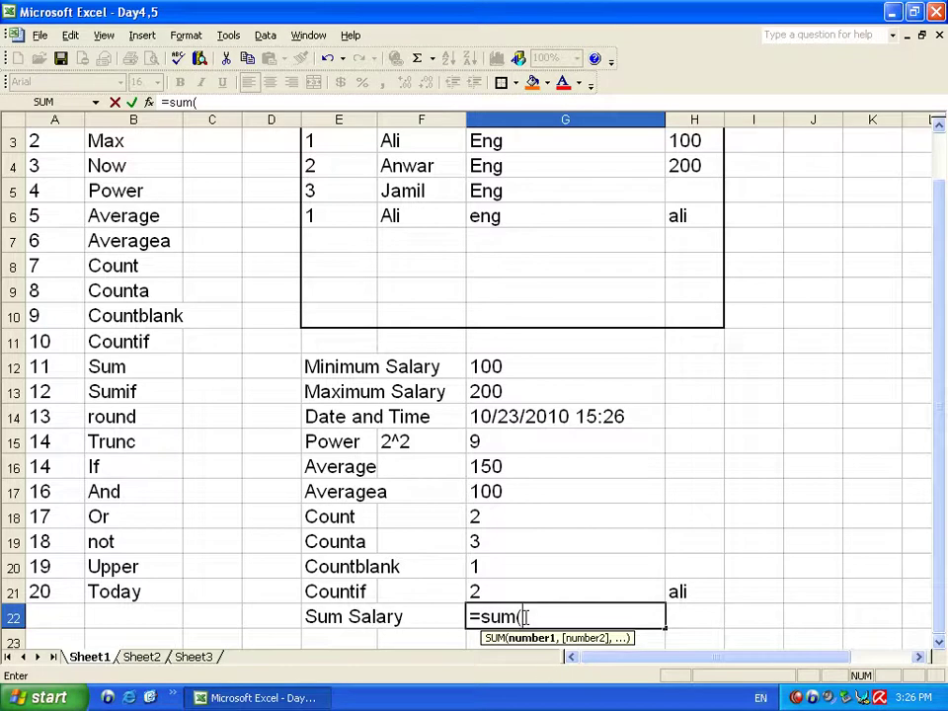
{"action": "scroll", "coordinate": [941, 290], "scroll_direction": "up", "scroll_amount": 1}
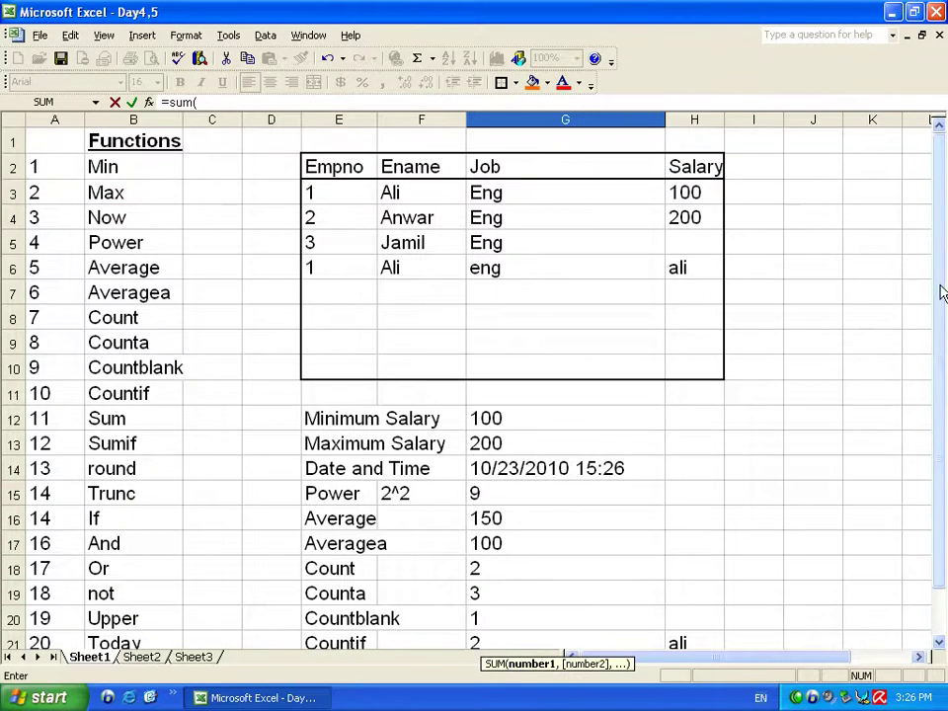
{"action": "left_click_drag", "start_coordinate": [695, 203], "coordinate": [711, 269]}
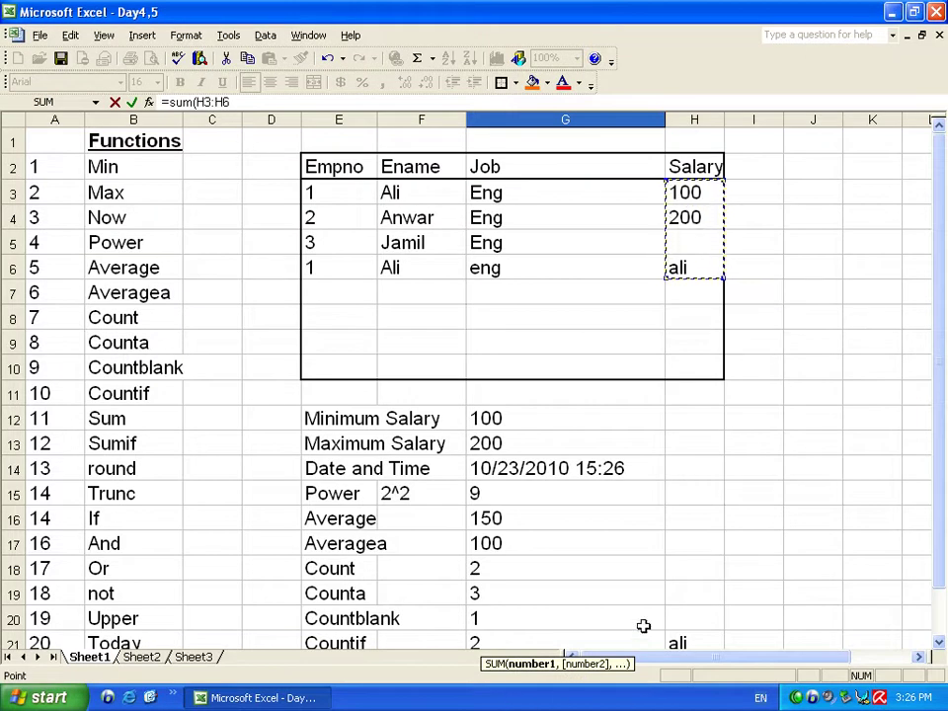
Step: Complete the Sum Salary formula in G22 as =SUM(H3:H6) and check the text entry in salary cell H6
{"action": "scroll", "coordinate": [939, 349], "scroll_direction": "down", "scroll_amount": 1}
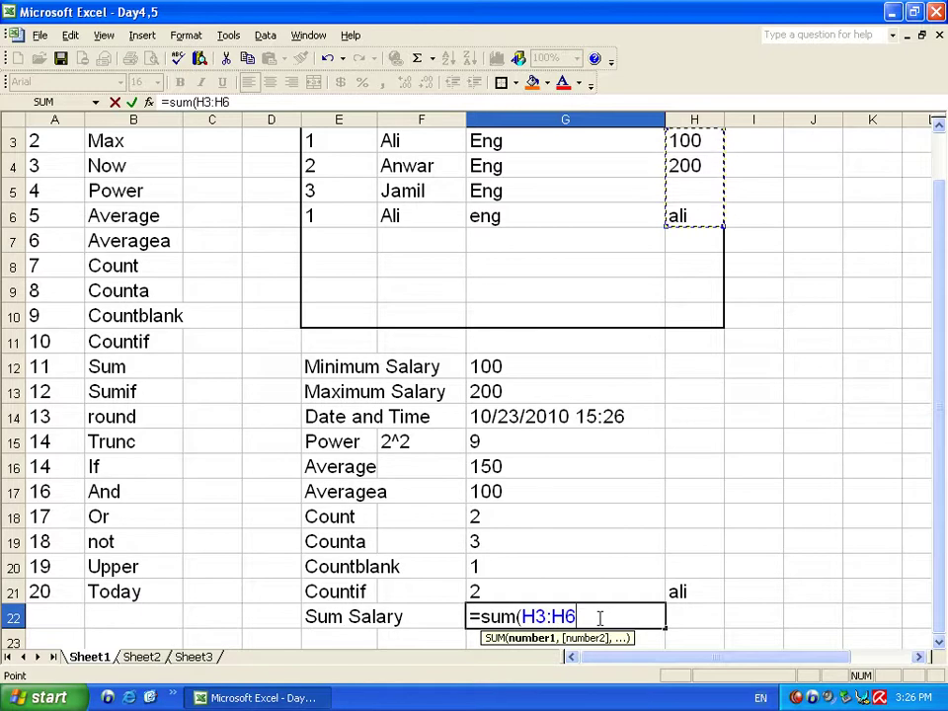
{"action": "type", "text": ")"}
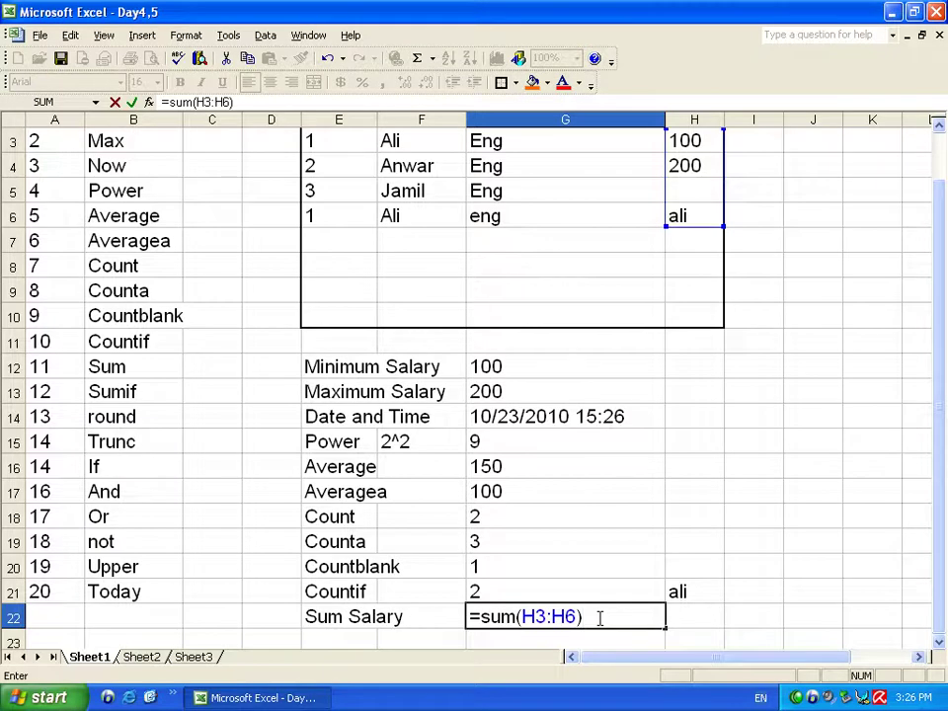
{"action": "key", "text": "Return"}
{"action": "key", "text": "Up"}
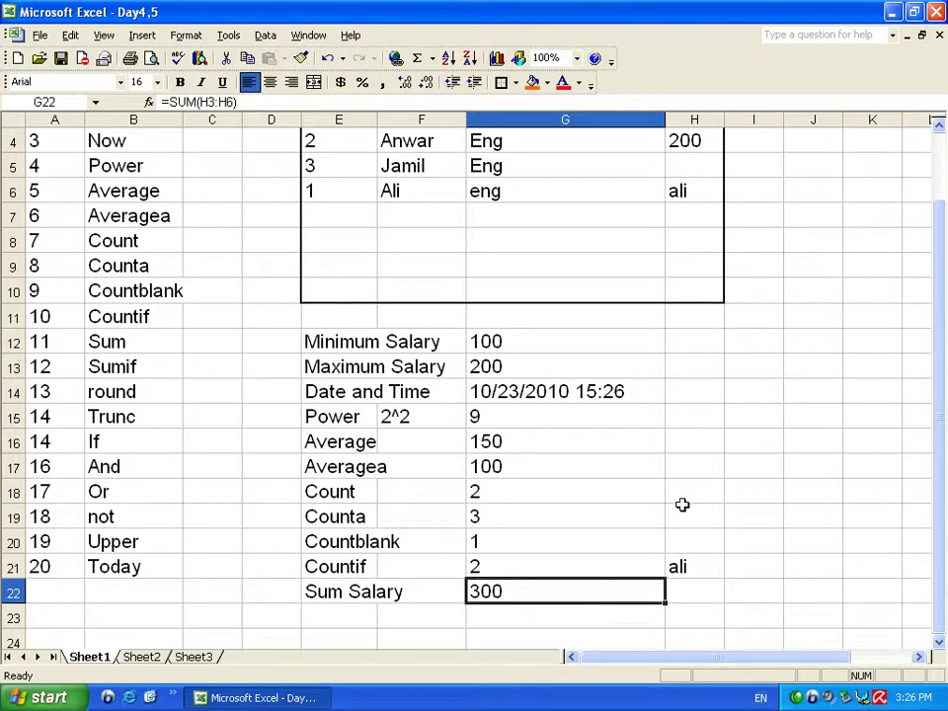
{"action": "scroll", "coordinate": [682, 504], "scroll_direction": "up", "scroll_amount": 1}
{"action": "left_click", "coordinate": [695, 269]}
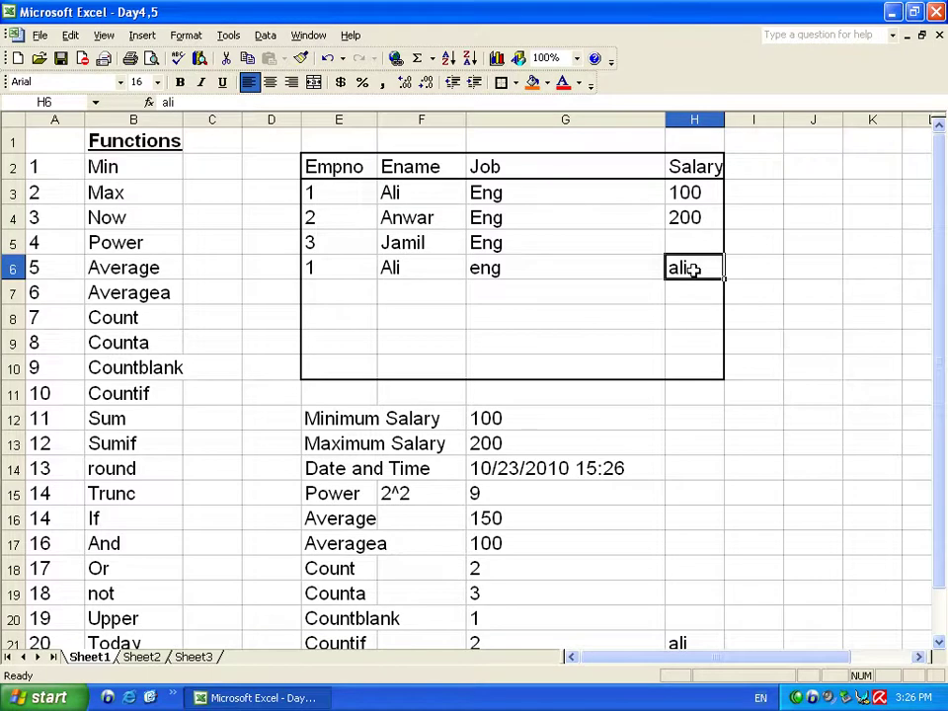
Step: Label cell E23, below the Sum Salary label, as Sumif Salary
{"action": "scroll", "coordinate": [691, 268], "scroll_direction": "down", "scroll_amount": 2}
{"action": "left_click", "coordinate": [352, 541]}
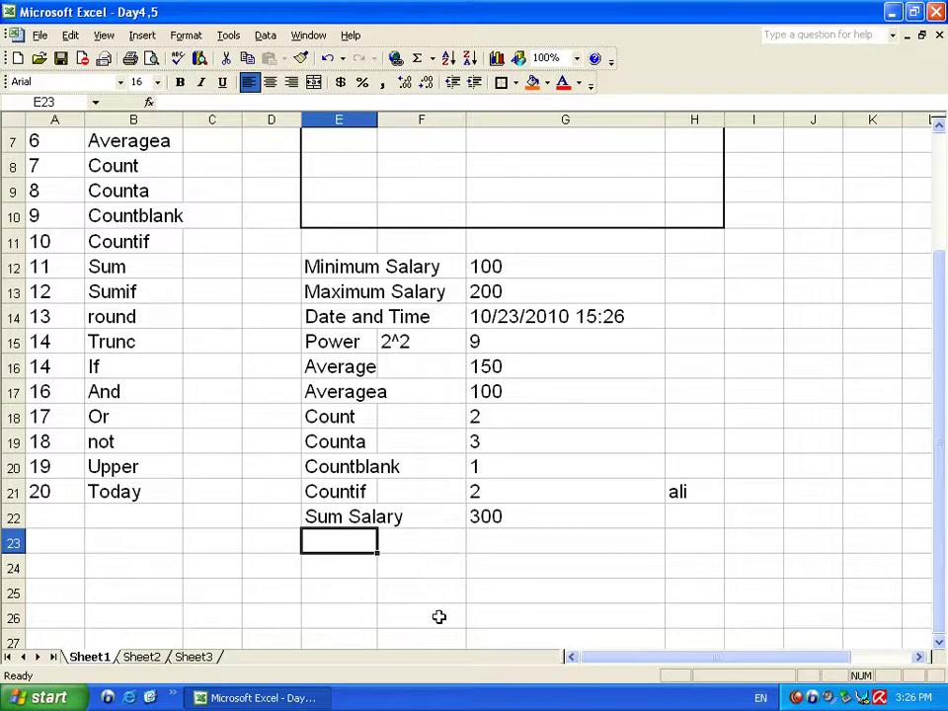
{"action": "type", "text": "Sum"}
{"action": "key", "text": "BackSpace"}
{"action": "type", "text": "if"}
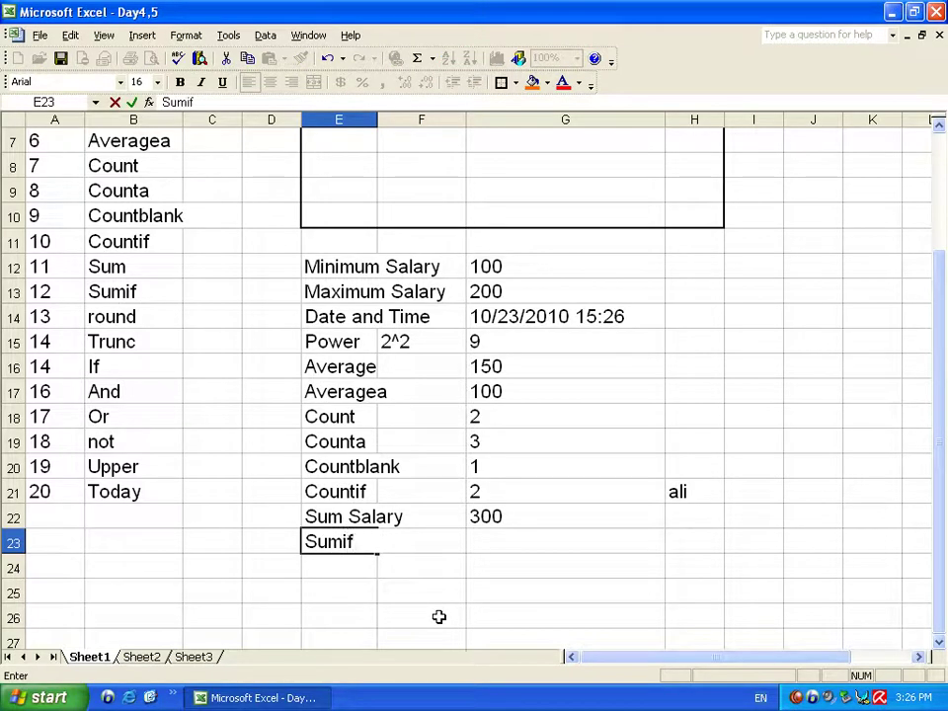
{"action": "type", "text": " Sala"}
{"action": "key", "text": "BackSpace"}
{"action": "key", "text": "BackSpace"}
{"action": "type", "text": "alary"}
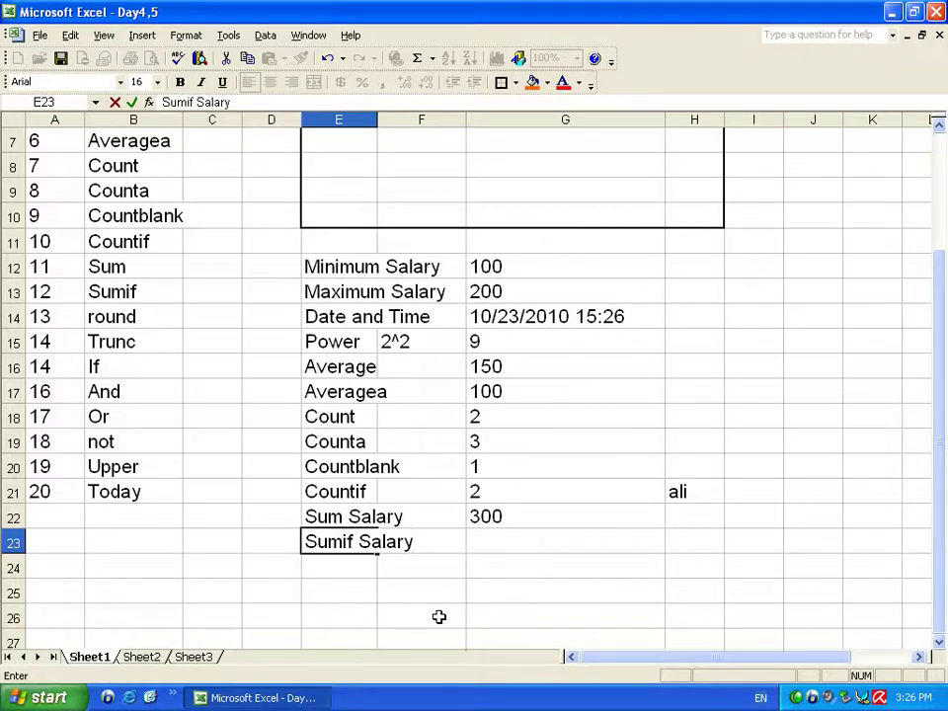
Step: Start a SUMIF formula in G23 with the Empno cells E3:E6 as its range
{"action": "key", "text": "Tab"}
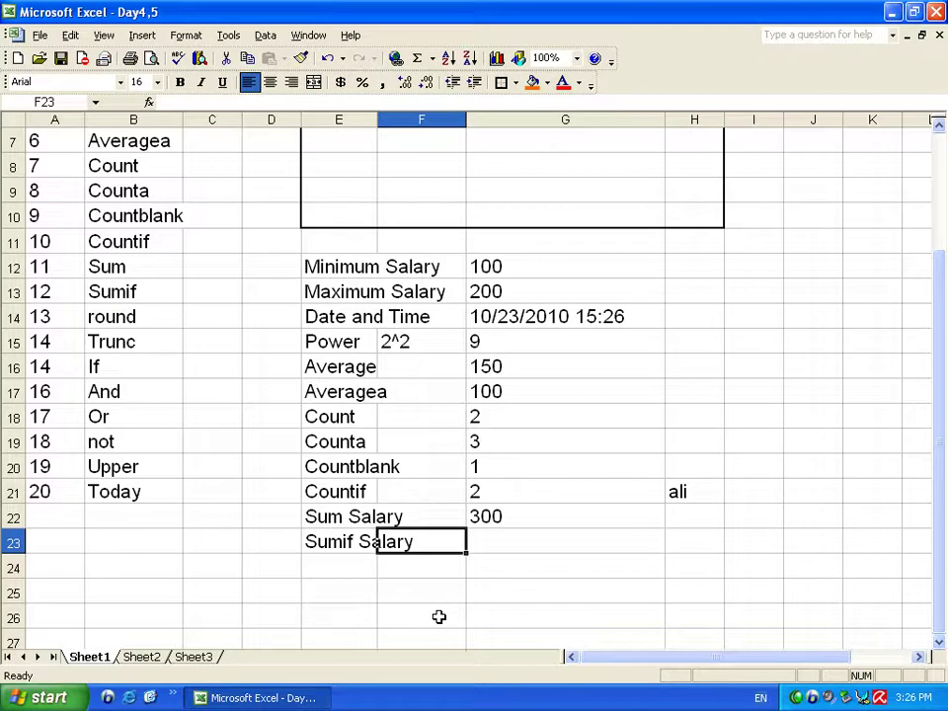
{"action": "key", "text": "Tab"}
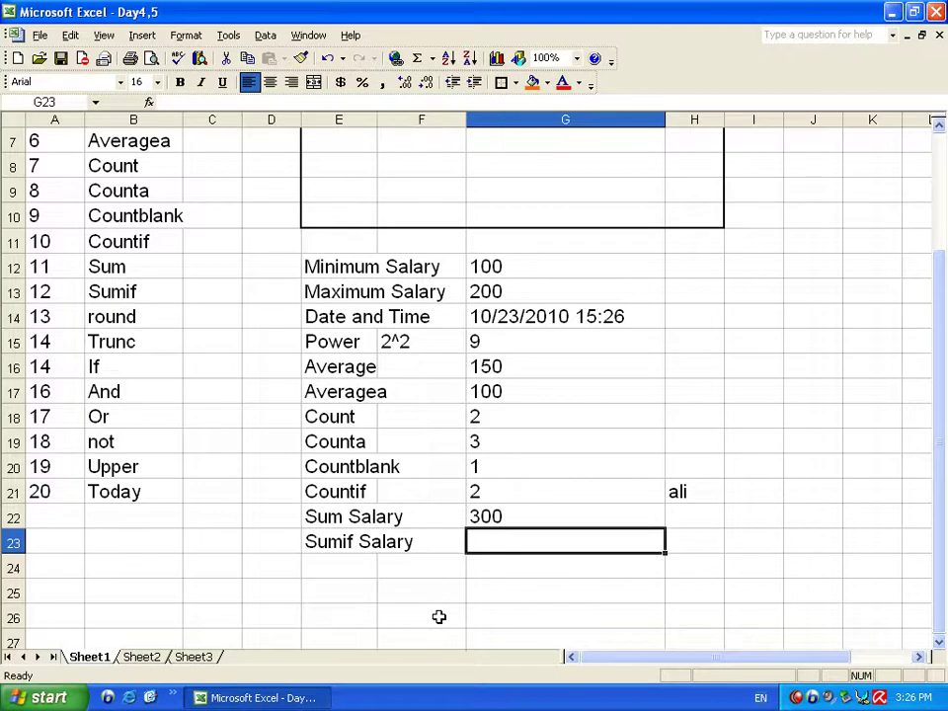
{"action": "type", "text": "=sum"}
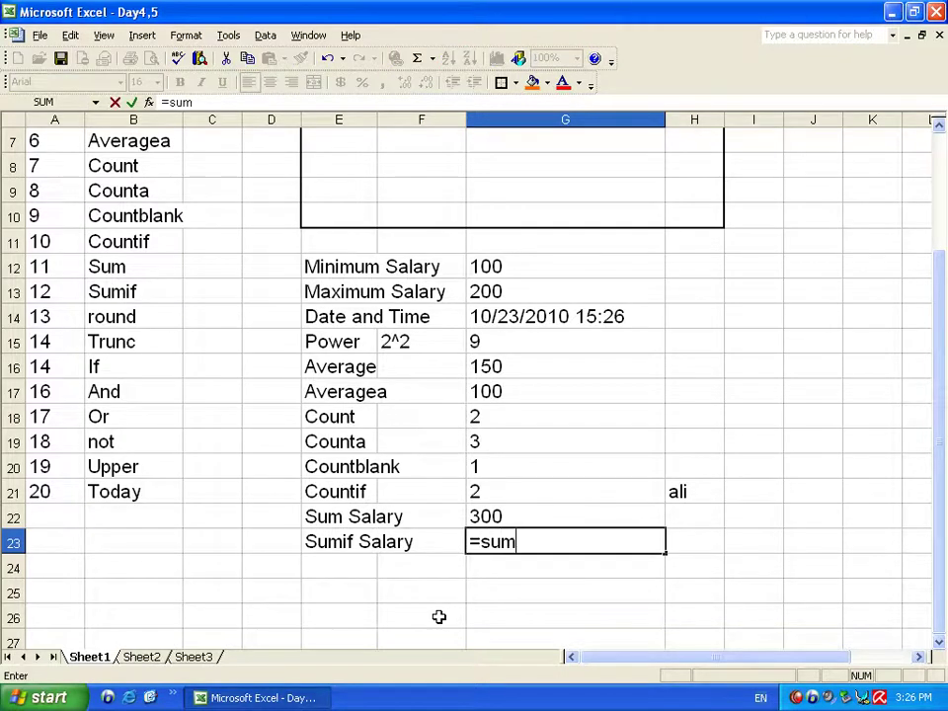
{"action": "type", "text": "if("}
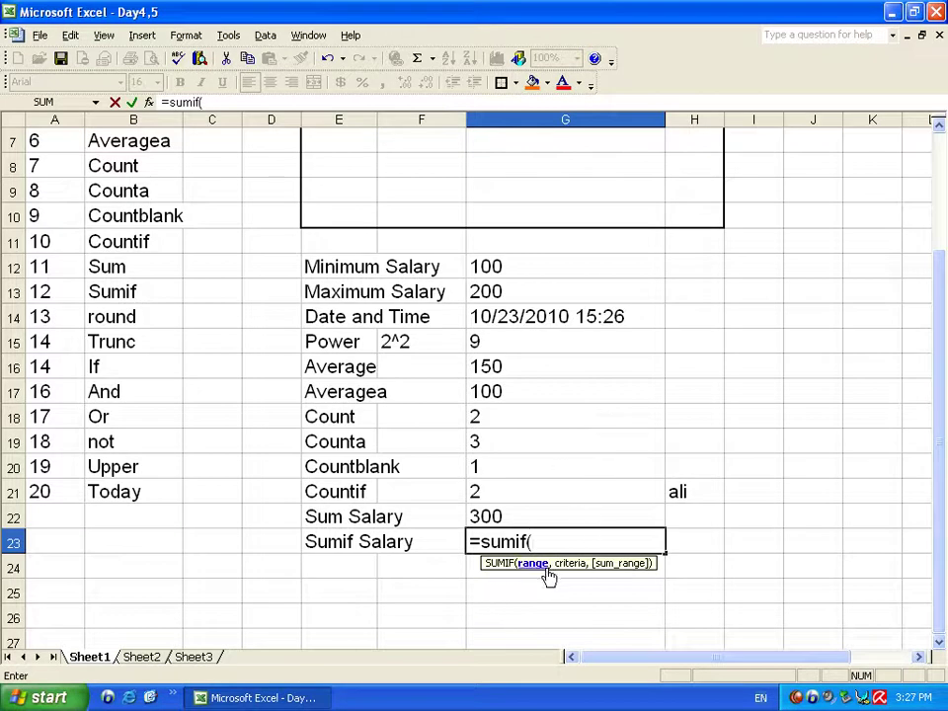
{"action": "scroll", "coordinate": [599, 474], "scroll_direction": "up", "scroll_amount": 2}
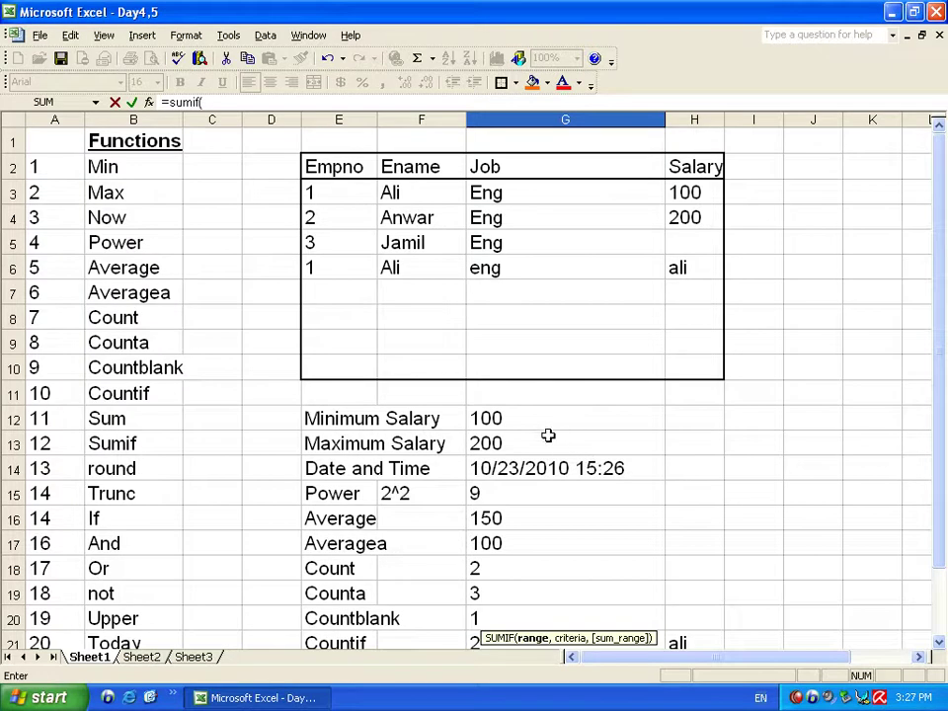
{"action": "left_click_drag", "start_coordinate": [318, 189], "coordinate": [337, 264]}
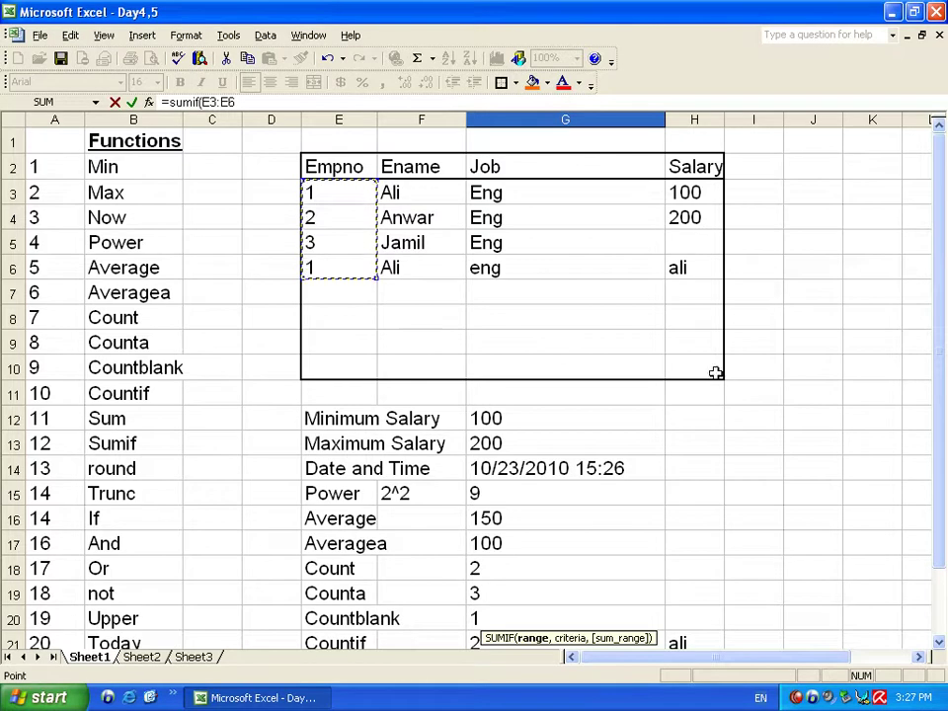
{"action": "scroll", "coordinate": [687, 625], "scroll_direction": "down", "scroll_amount": 1}
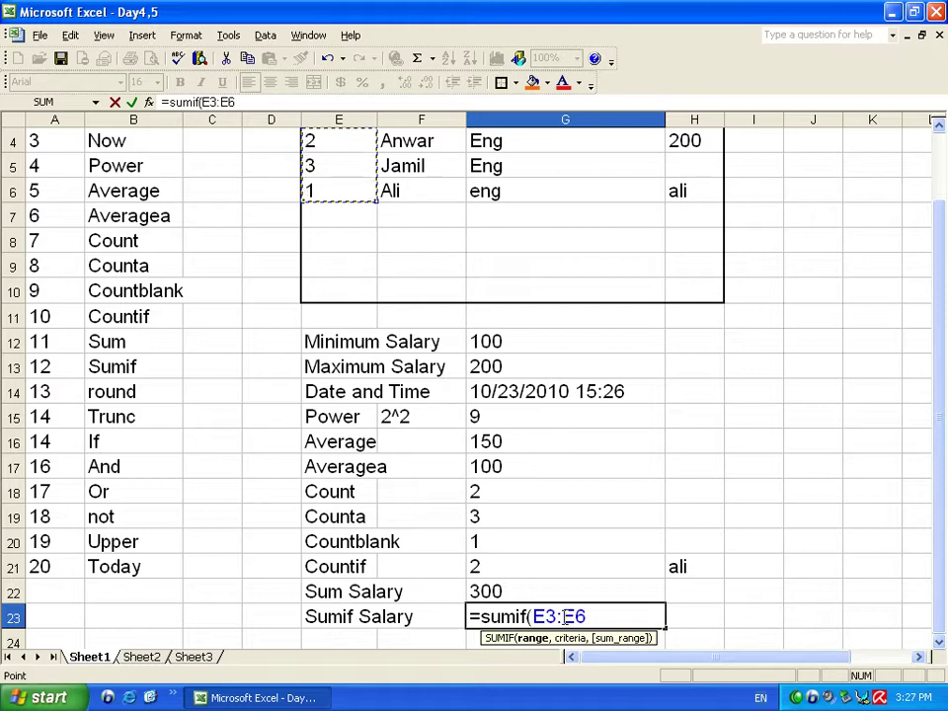
{"action": "type", "text": ","}
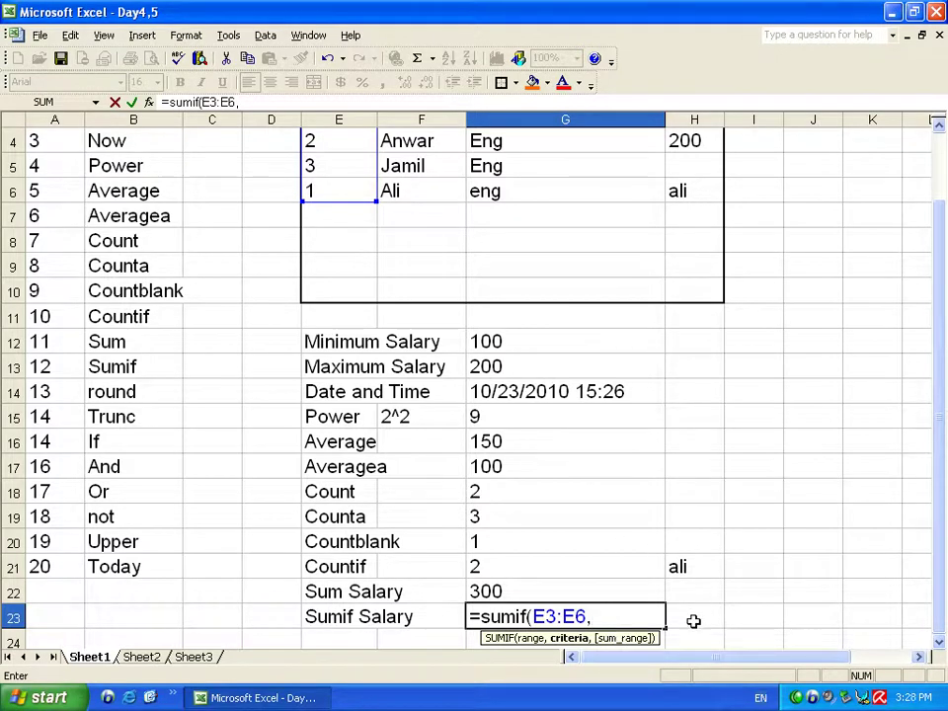
Step: Complete the SUMIF formula in G23 with H23 as the criteria and the salary cells H3:H6 as the sum range
{"action": "left_click", "coordinate": [695, 620]}
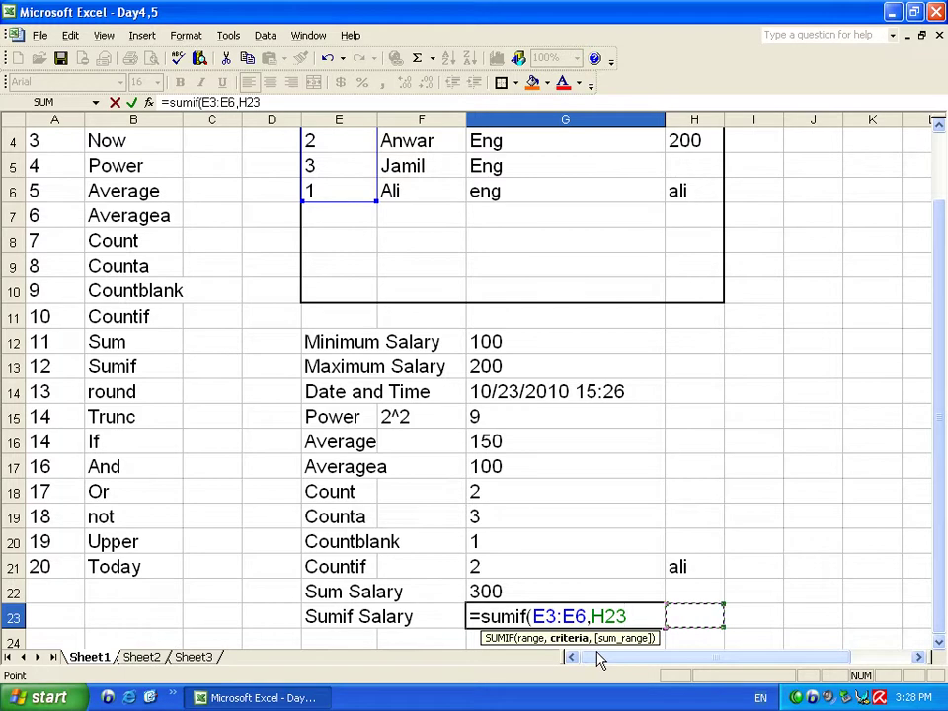
{"action": "type", "text": ","}
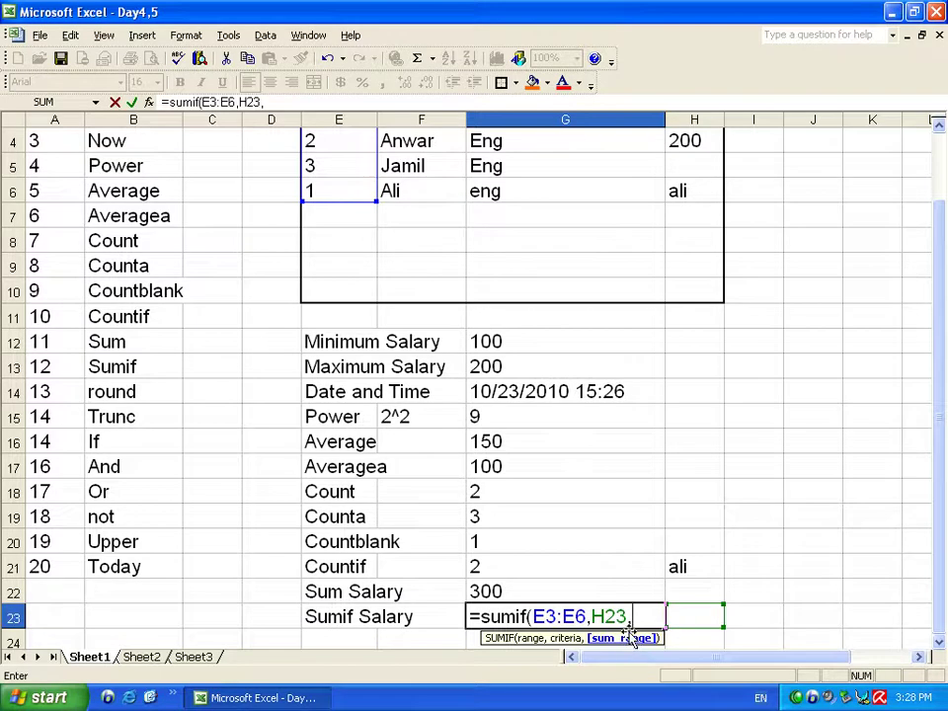
{"action": "key", "text": "BackSpace"}
{"action": "type", "text": ")"}
{"action": "scroll", "coordinate": [631, 622], "scroll_direction": "up", "scroll_amount": 1}
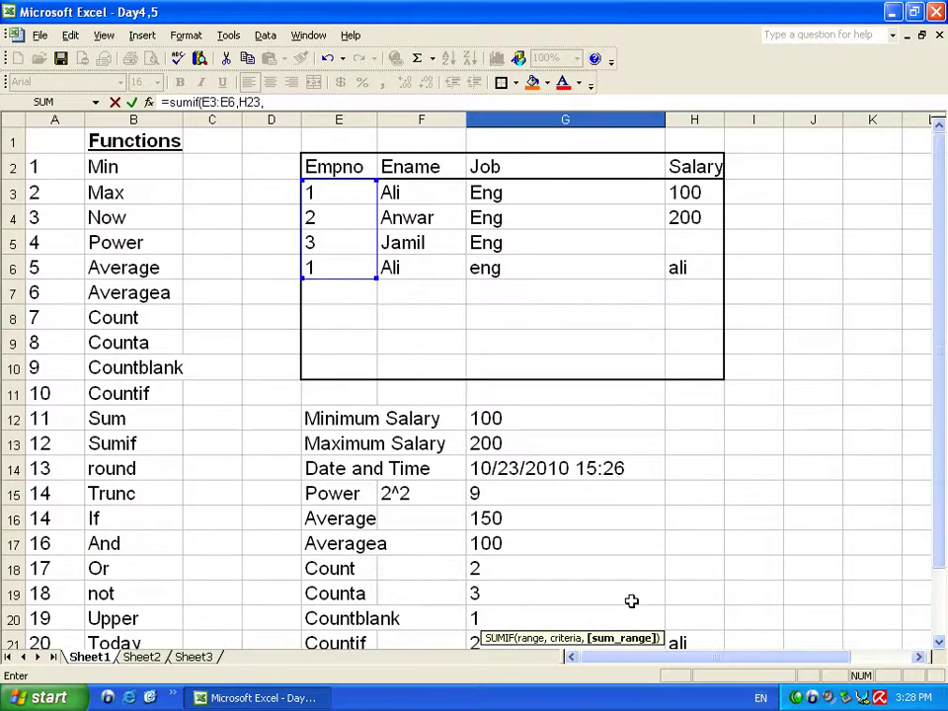
{"action": "left_click_drag", "start_coordinate": [696, 191], "coordinate": [697, 269]}
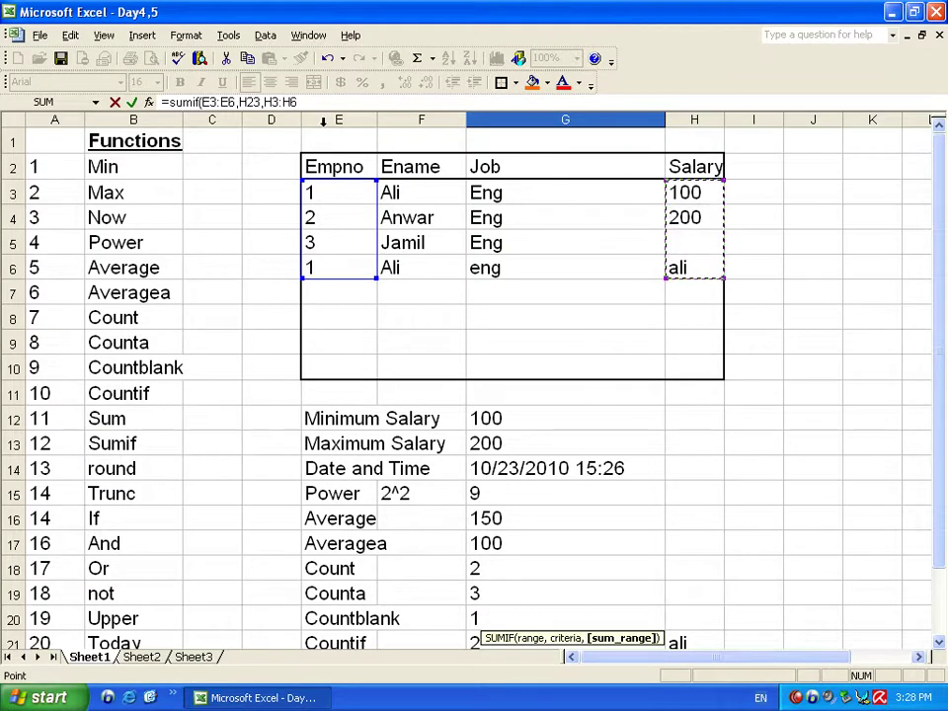
{"action": "scroll", "coordinate": [558, 460], "scroll_direction": "down", "scroll_amount": 2}
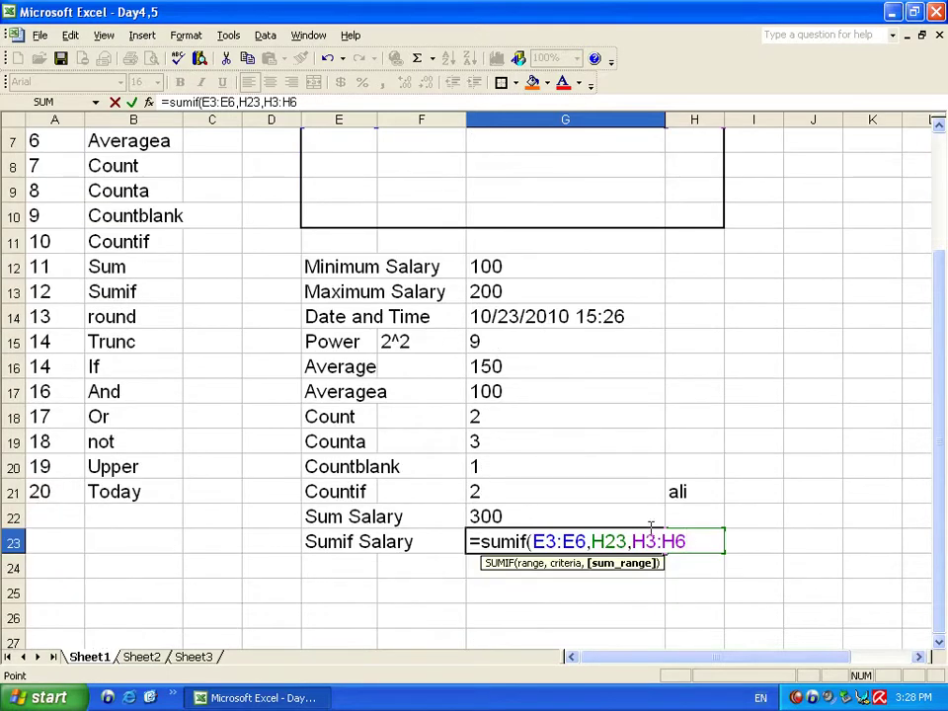
{"action": "type", "text": ")"}
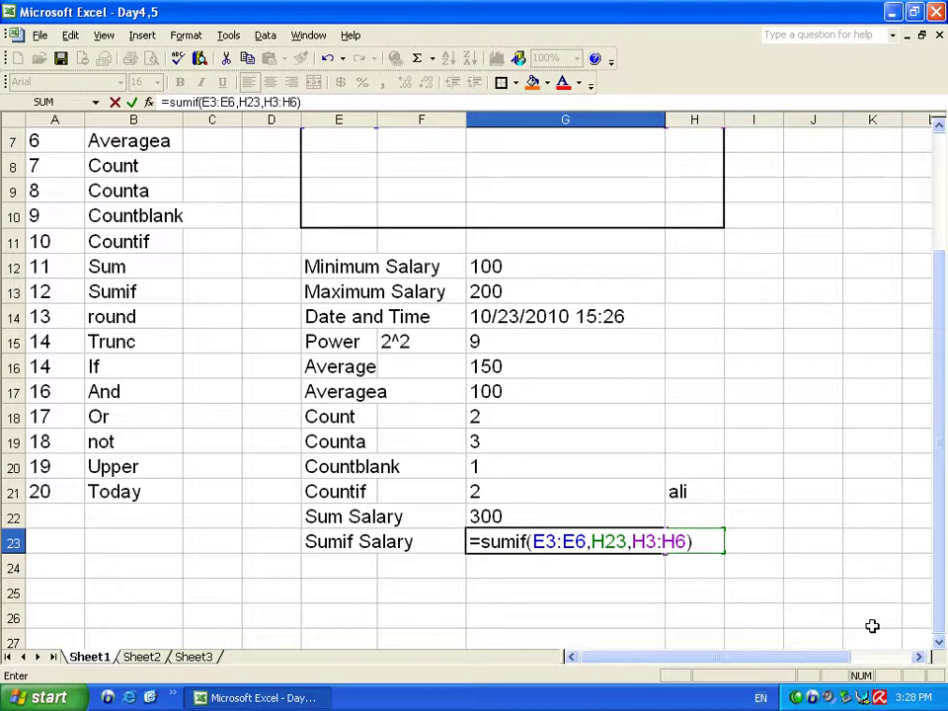
{"action": "scroll", "coordinate": [872, 625], "scroll_direction": "up", "scroll_amount": 2}
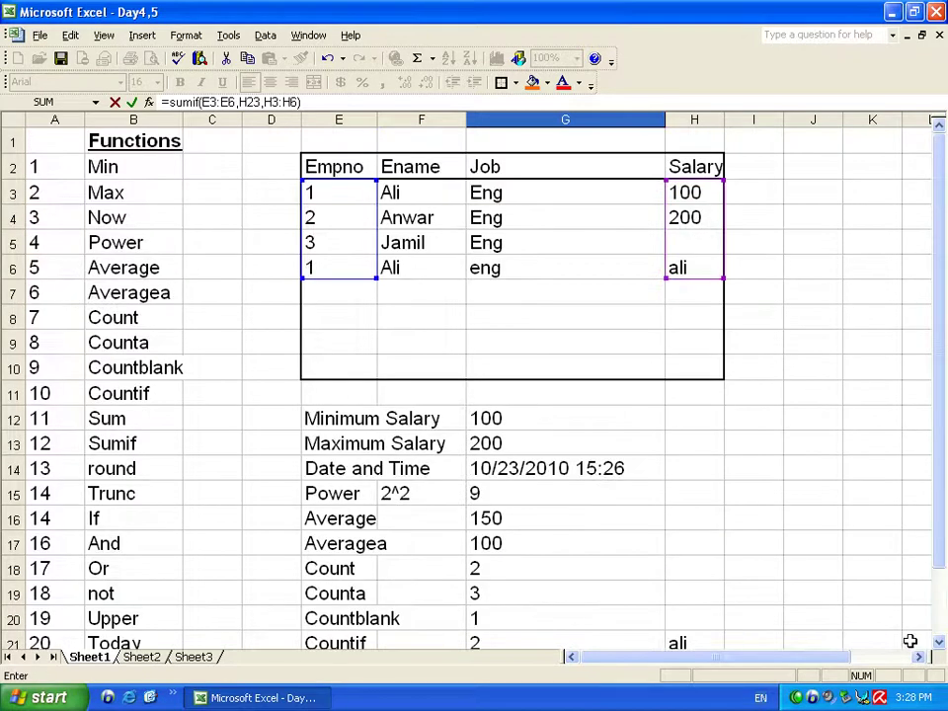
{"action": "left_click_drag", "start_coordinate": [938, 523], "coordinate": [939, 568]}
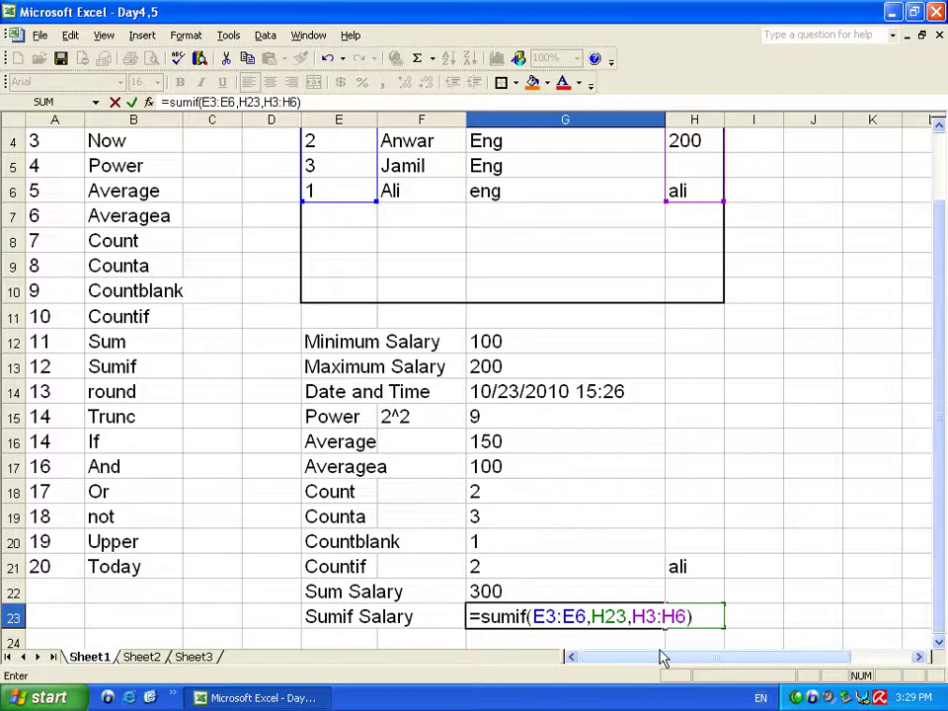
{"action": "key", "text": "Return"}
{"action": "key", "text": "Up"}
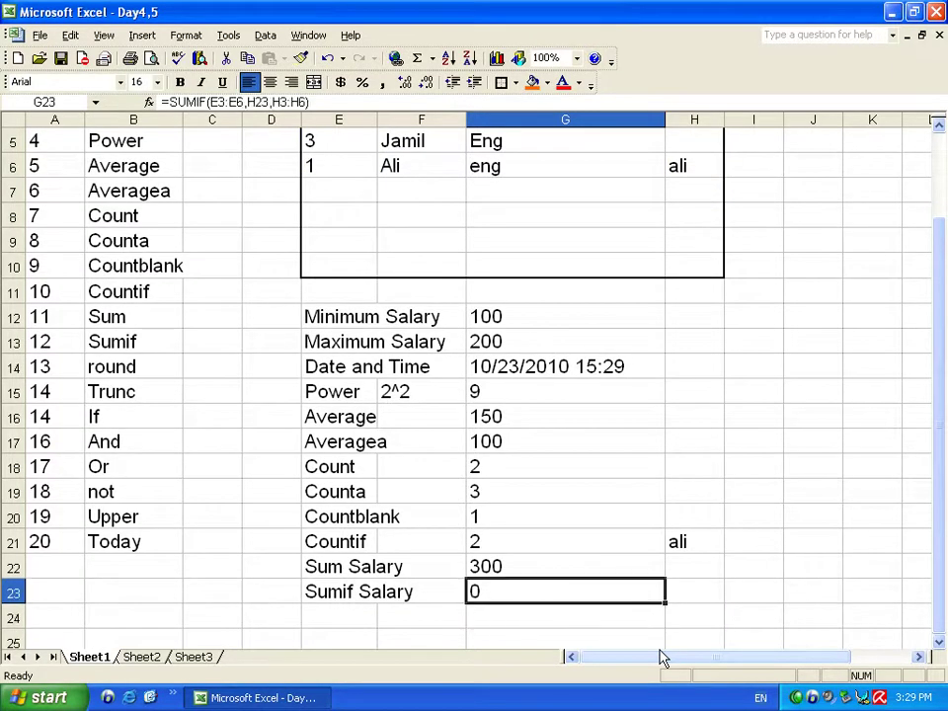
Step: Try an employee's first name as the SUMIF criterion in H23
{"action": "key", "text": "Right"}
{"action": "type", "text": "ali"}
{"action": "key", "text": "Return"}
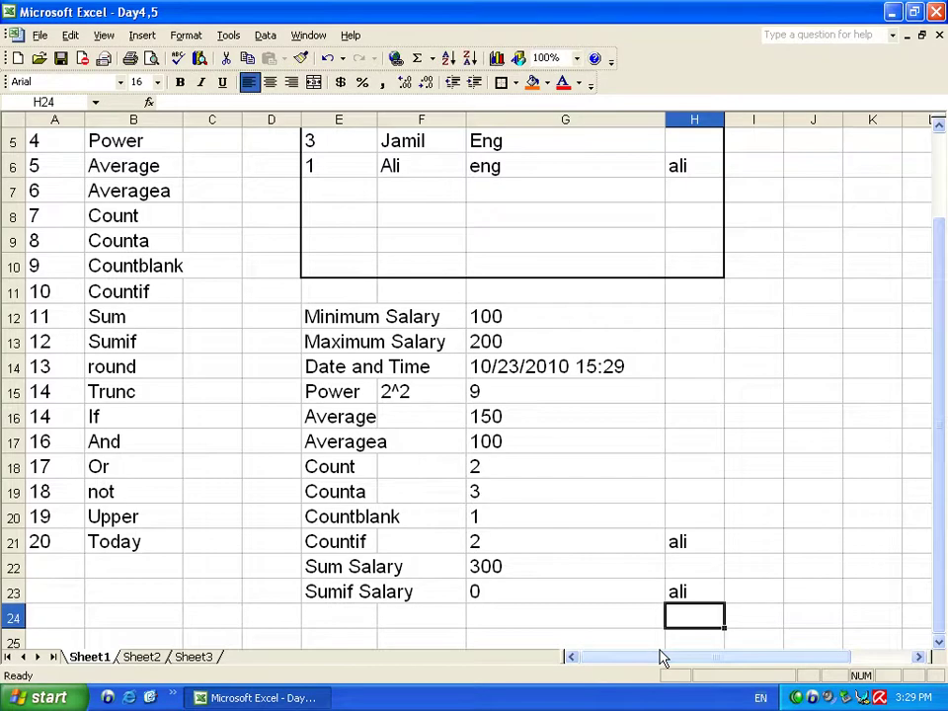
{"action": "key", "text": "Up"}
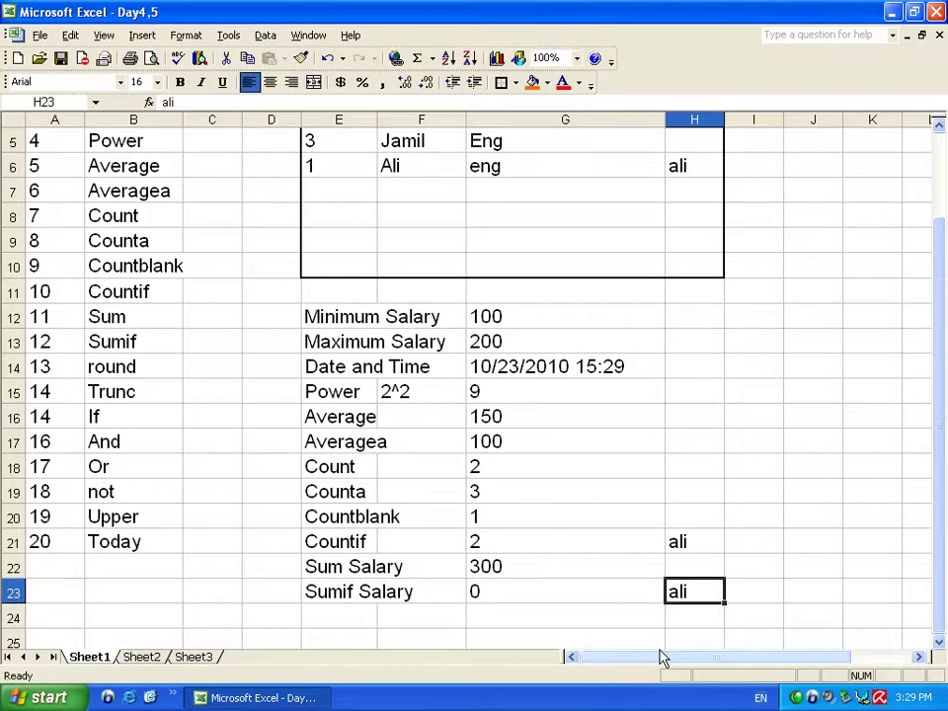
Step: Set the SUMIF criterion in H23 to employee number 1
{"action": "type", "text": "1"}
{"action": "key", "text": "Return"}
{"action": "key", "text": "Up"}
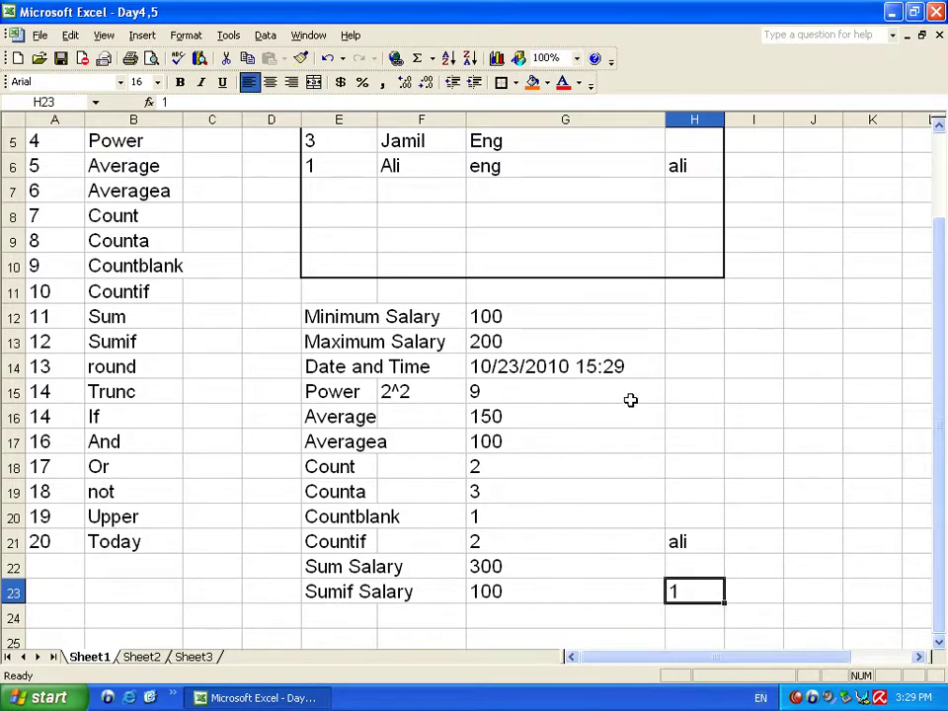
Step: Replace the text in salary cell H6 with 400
{"action": "scroll", "coordinate": [402, 349], "scroll_direction": "up", "scroll_amount": 2}
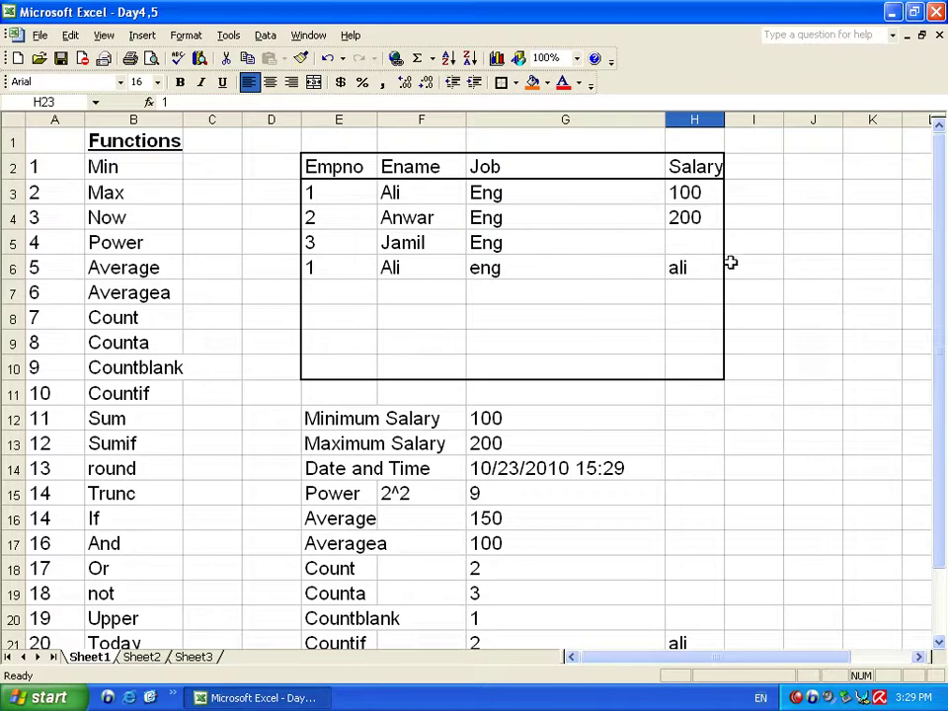
{"action": "left_click", "coordinate": [695, 273]}
{"action": "type", "text": "4000"}
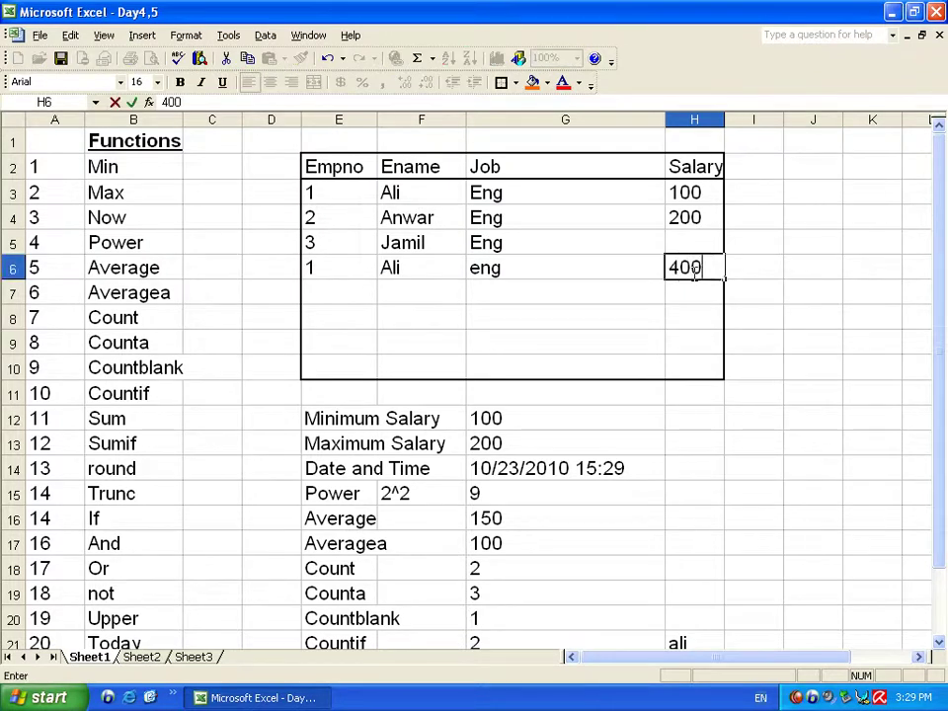
{"action": "key", "text": "BackSpace"}
{"action": "key", "text": "Return"}
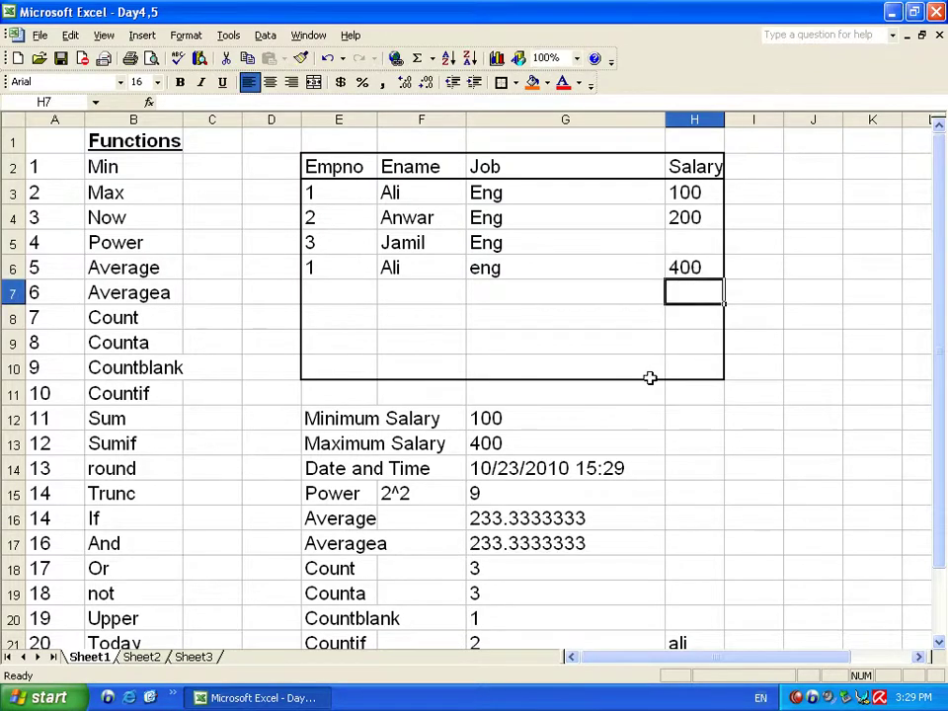
Step: Check the SUMIF result in G23 against the salaries in H3 and H6 of the rows with employee number 1
{"action": "scroll", "coordinate": [650, 377], "scroll_direction": "down", "scroll_amount": 4}
{"action": "left_click", "coordinate": [564, 398]}
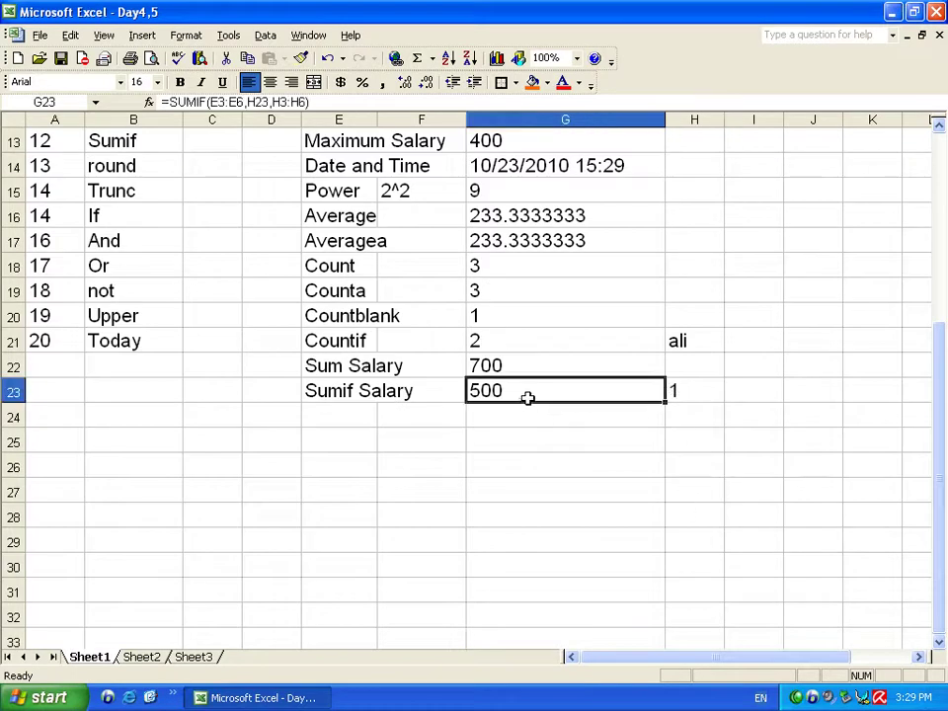
{"action": "scroll", "coordinate": [675, 337], "scroll_direction": "up", "scroll_amount": 3}
{"action": "scroll", "coordinate": [699, 211], "scroll_direction": "up", "scroll_amount": 1}
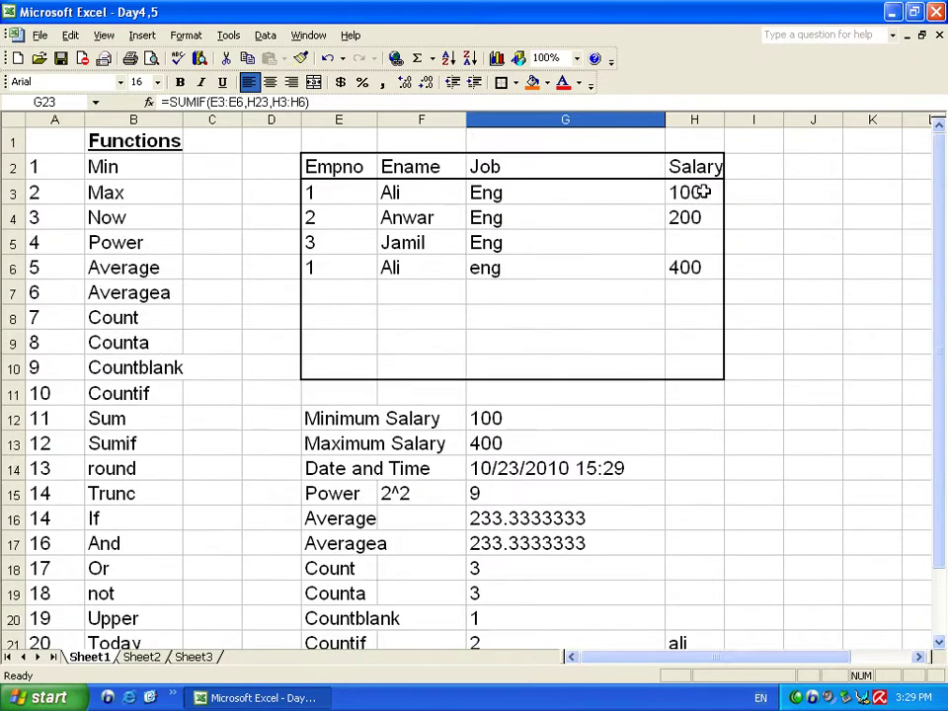
{"action": "left_click", "coordinate": [694, 192]}
{"action": "left_click", "coordinate": [700, 268]}
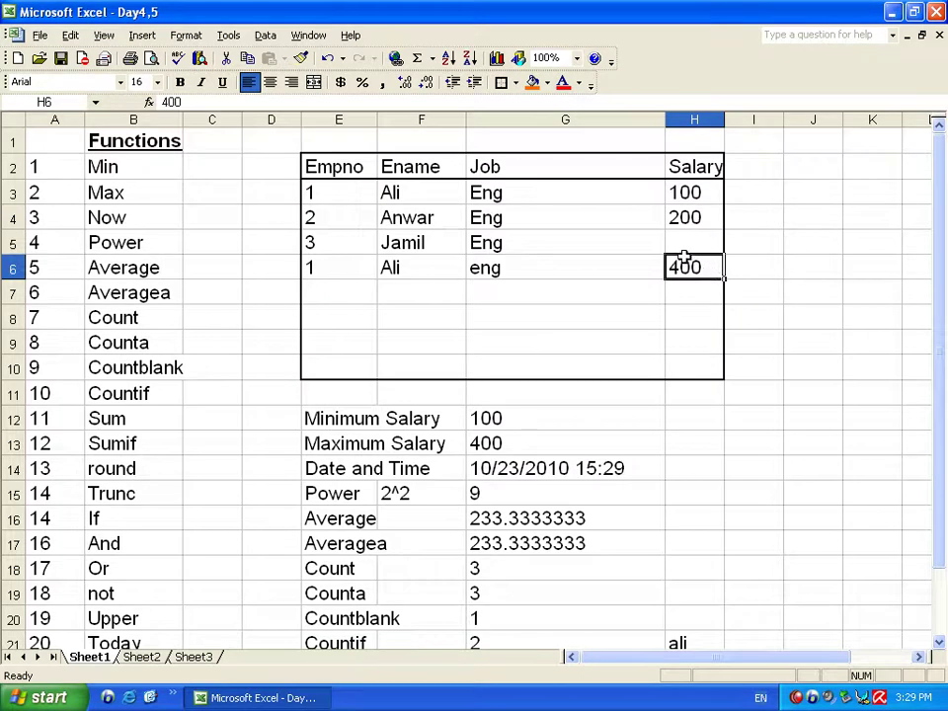
{"action": "scroll", "coordinate": [365, 266], "scroll_direction": "down", "scroll_amount": 2}
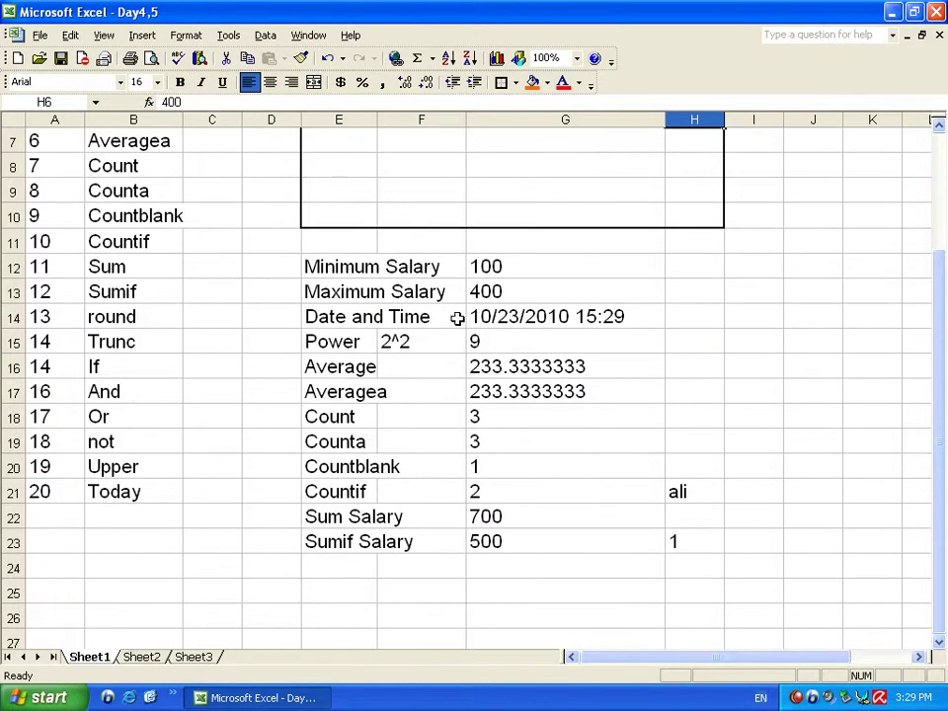
{"action": "scroll", "coordinate": [375, 207], "scroll_direction": "up", "scroll_amount": 2}
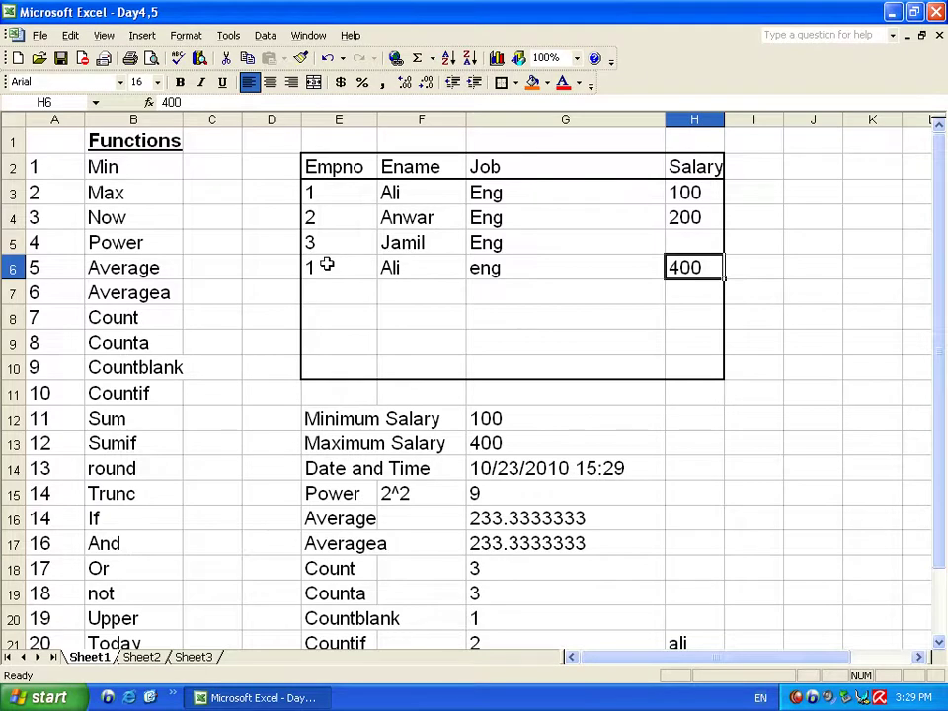
Step: Compare the SUMIF criterion in H23 with employee number cell E3 and the matching salaries in H3 and H6
{"action": "scroll", "coordinate": [656, 536], "scroll_direction": "down", "scroll_amount": 2}
{"action": "left_click", "coordinate": [684, 539]}
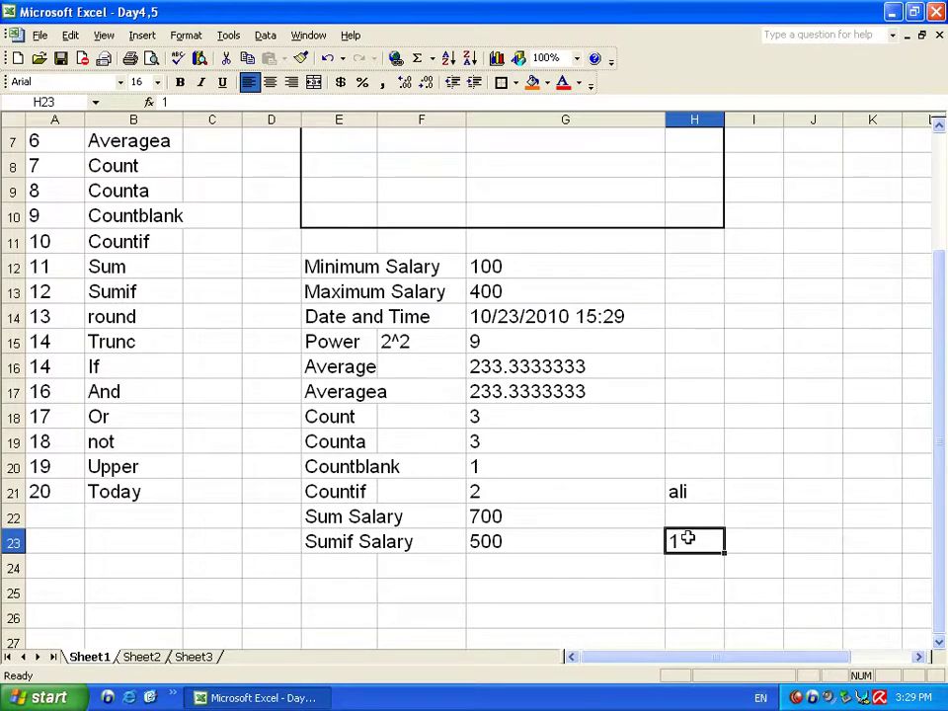
{"action": "scroll", "coordinate": [382, 285], "scroll_direction": "up", "scroll_amount": 2}
{"action": "left_click", "coordinate": [339, 195]}
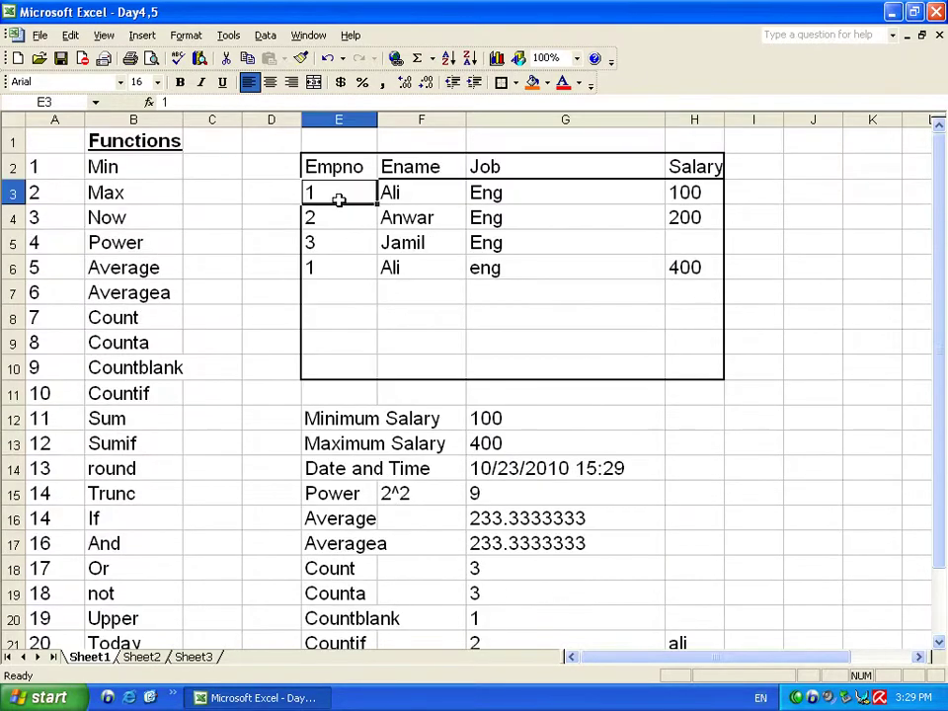
{"action": "left_click", "coordinate": [698, 200]}
{"action": "left_click", "coordinate": [694, 267]}
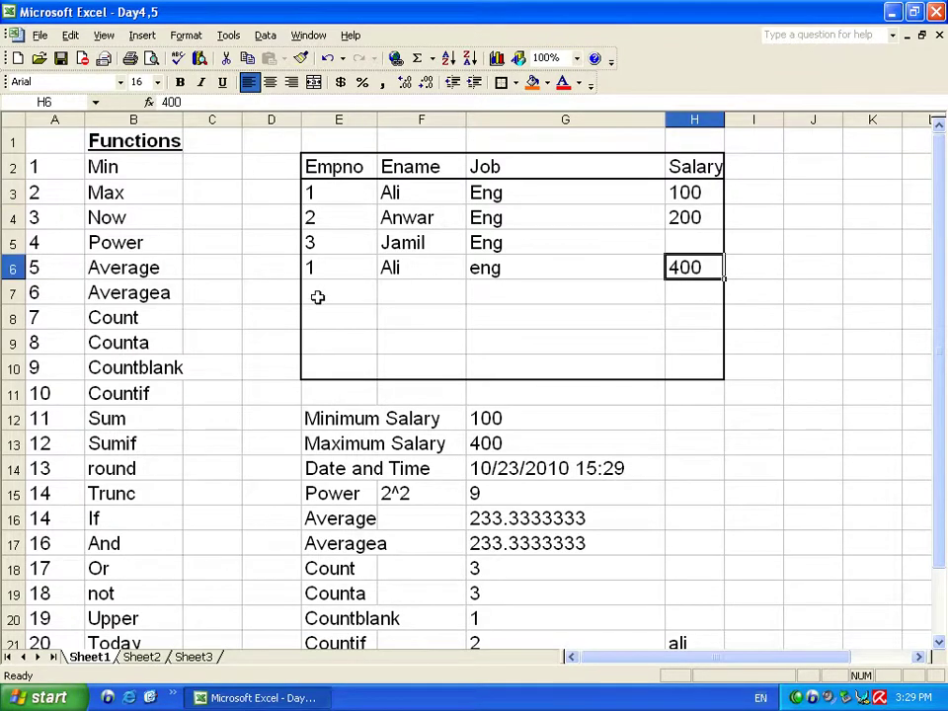
Step: Try employee number 2 as the SUMIF criterion in H23 and compare the result with the salary in H4
{"action": "scroll", "coordinate": [701, 345], "scroll_direction": "down", "scroll_amount": 4}
{"action": "left_click", "coordinate": [683, 391]}
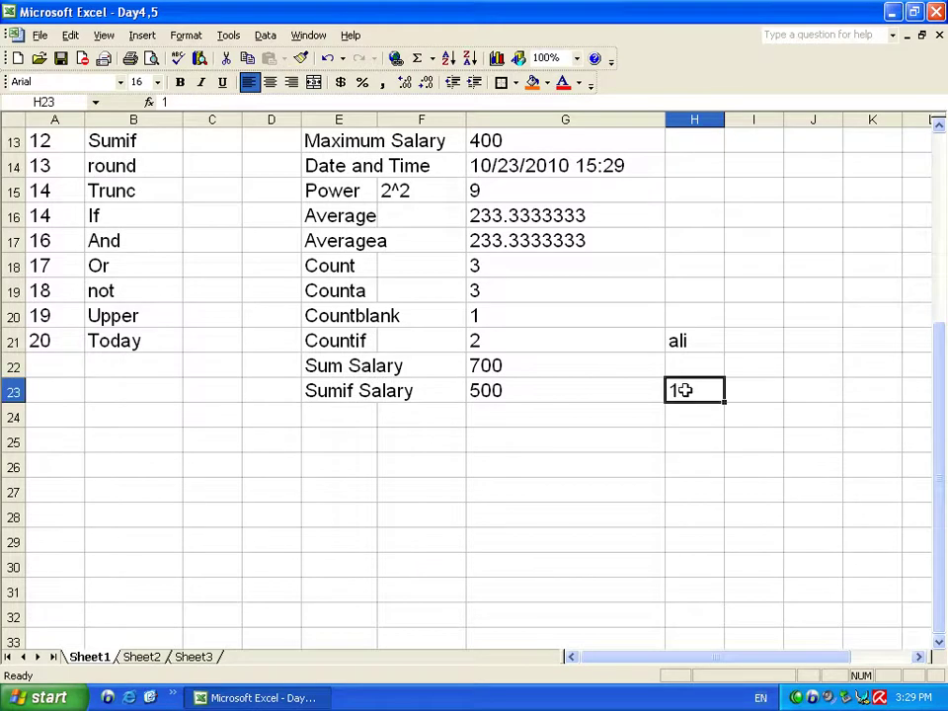
{"action": "type", "text": "2"}
{"action": "key", "text": "Return"}
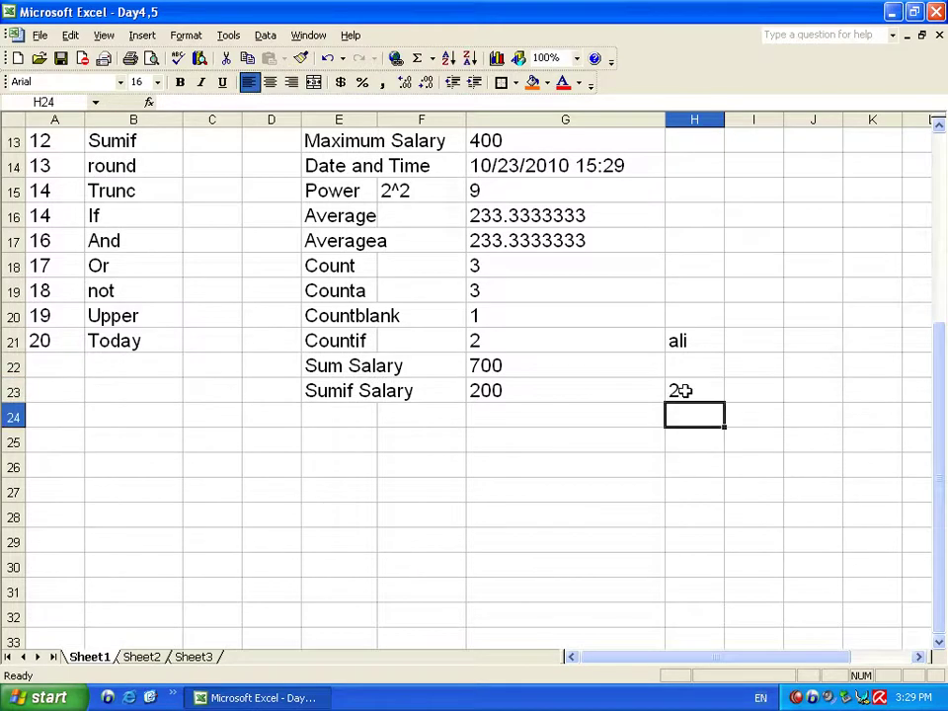
{"action": "scroll", "coordinate": [684, 380], "scroll_direction": "up", "scroll_amount": 4}
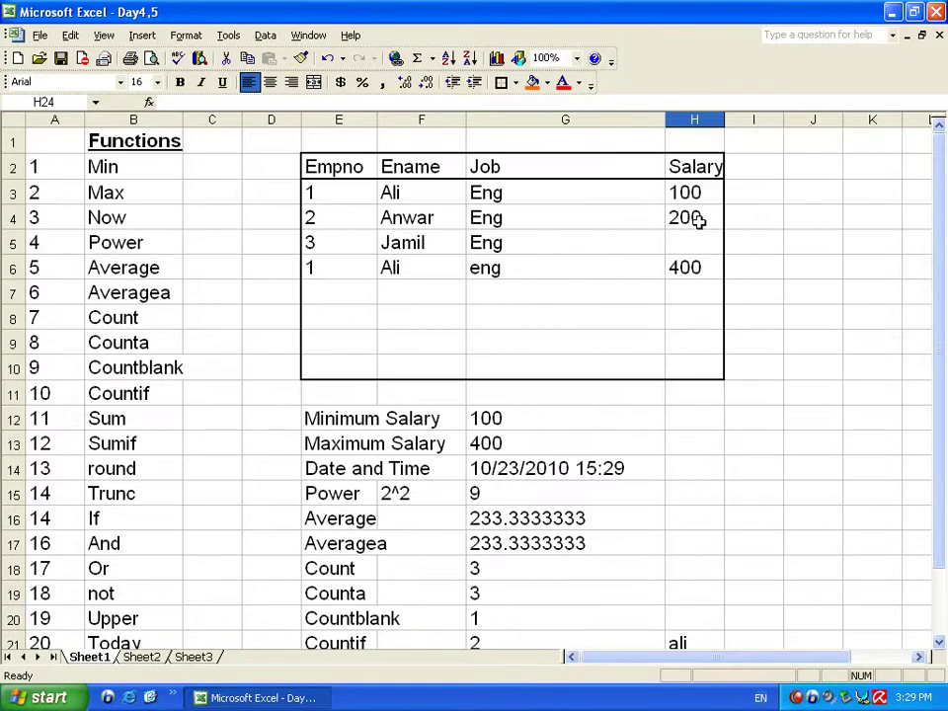
Step: Try employee number 3 as the SUMIF criterion in H23
{"action": "scroll", "coordinate": [582, 415], "scroll_direction": "down", "scroll_amount": 2}
{"action": "key", "text": "Up"}
{"action": "type", "text": "3"}
{"action": "key", "text": "Return"}
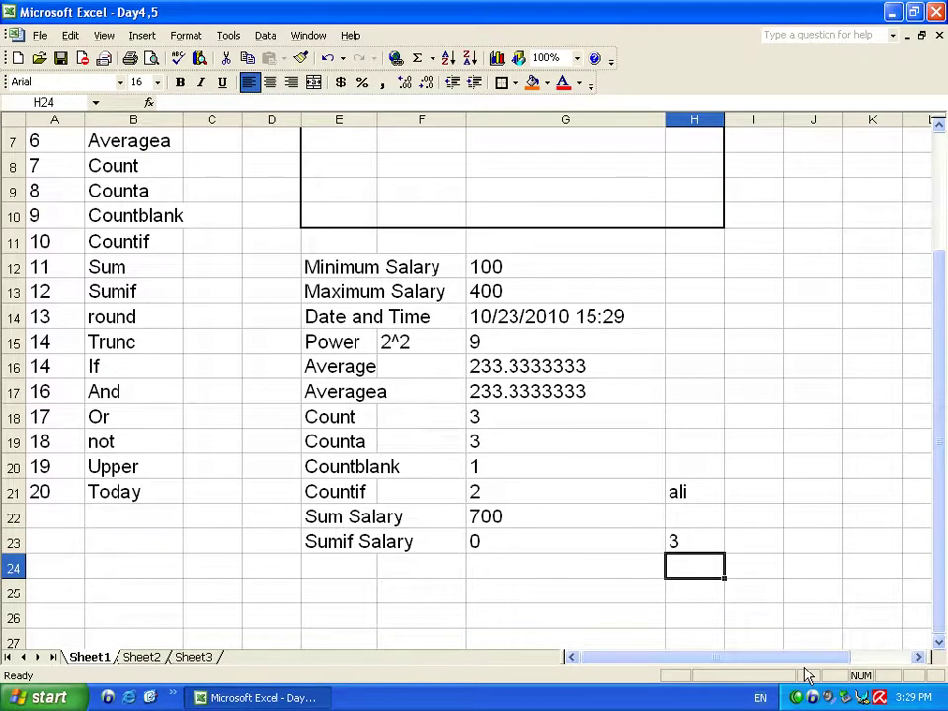
Step: Set the SUMIF criterion in H23 back to employee number 1
{"action": "key", "text": "Up"}
{"action": "type", "text": "1"}
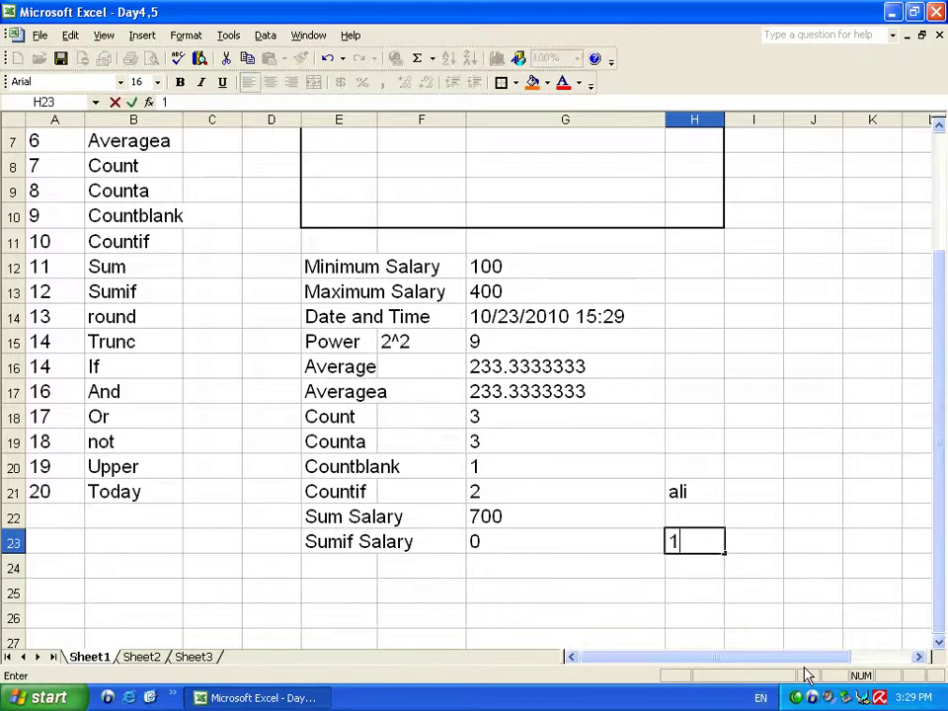
{"action": "key", "text": "Return"}
Step: Enter the label Round in E24, below the Sumif Salary label
{"action": "key", "text": "Left"}
{"action": "key", "text": "Left"}
{"action": "key", "text": "Left"}
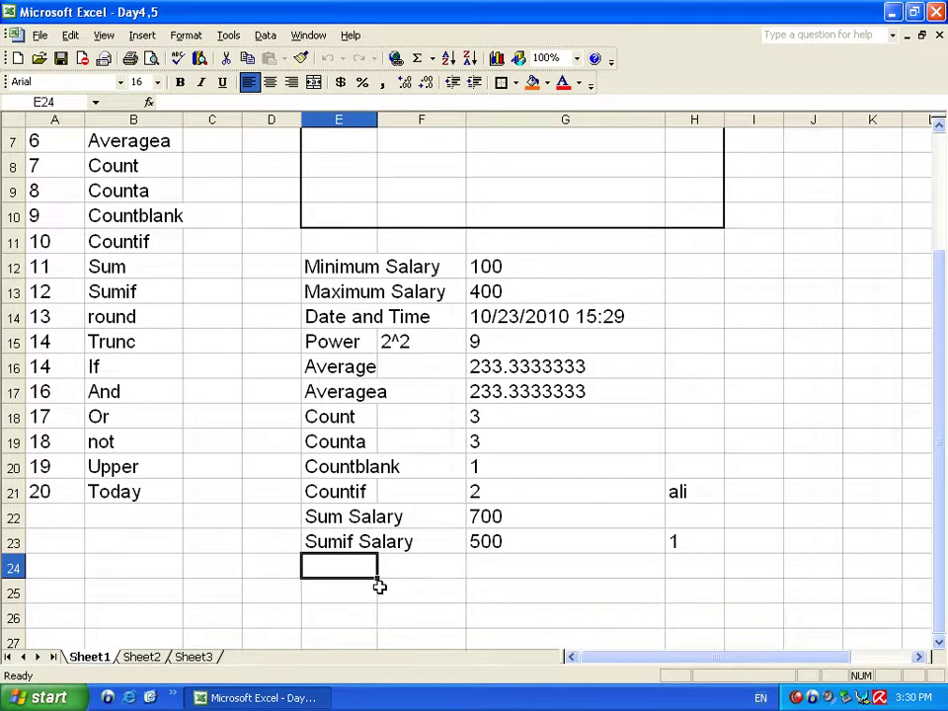
{"action": "type", "text": "Round"}
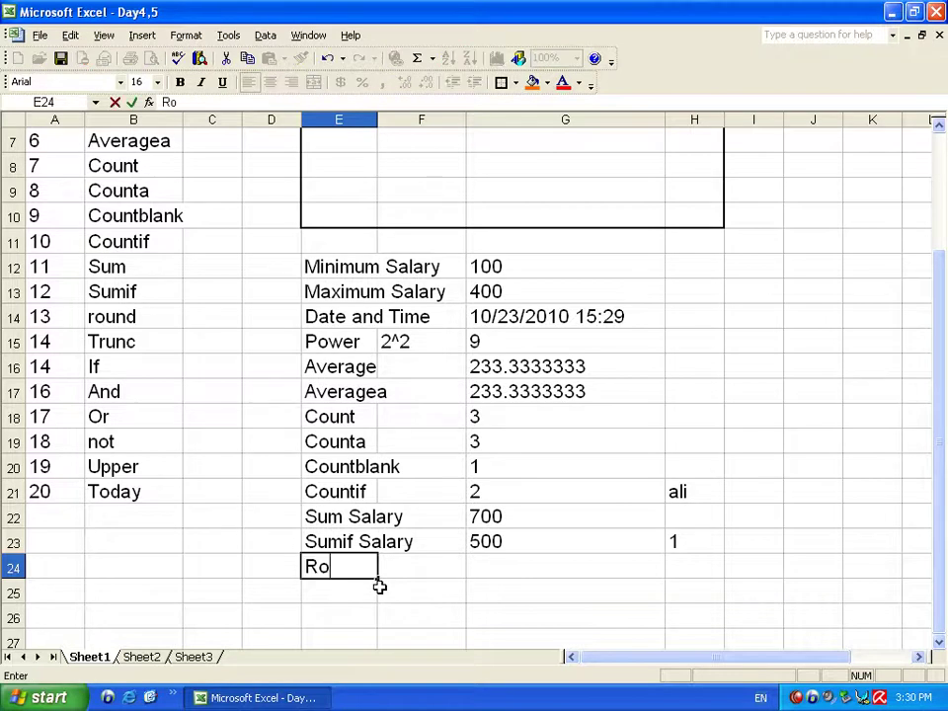
{"action": "key", "text": "Tab"}
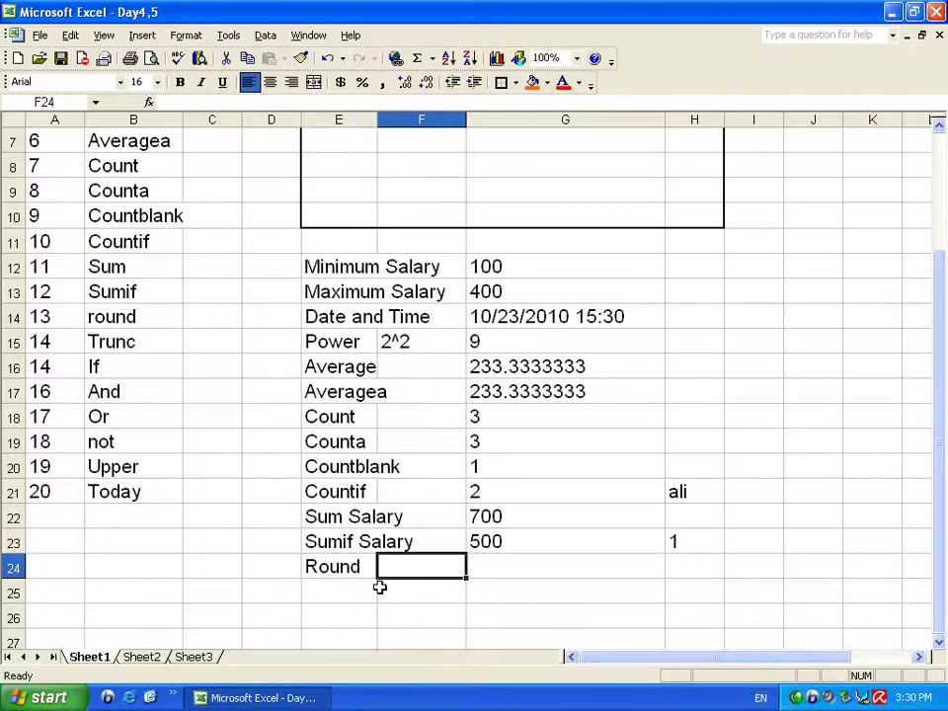
Step: Enter the formula =round(H24,2) in G24 to round the number in H24 to two decimal places
{"action": "key", "text": "Tab"}
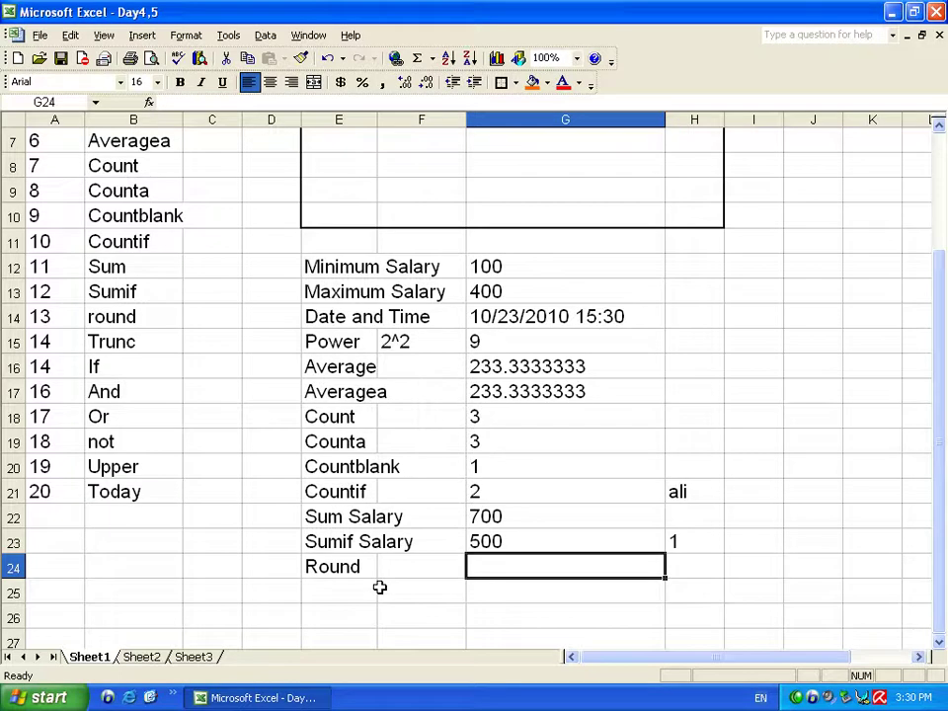
{"action": "type", "text": "=round"}
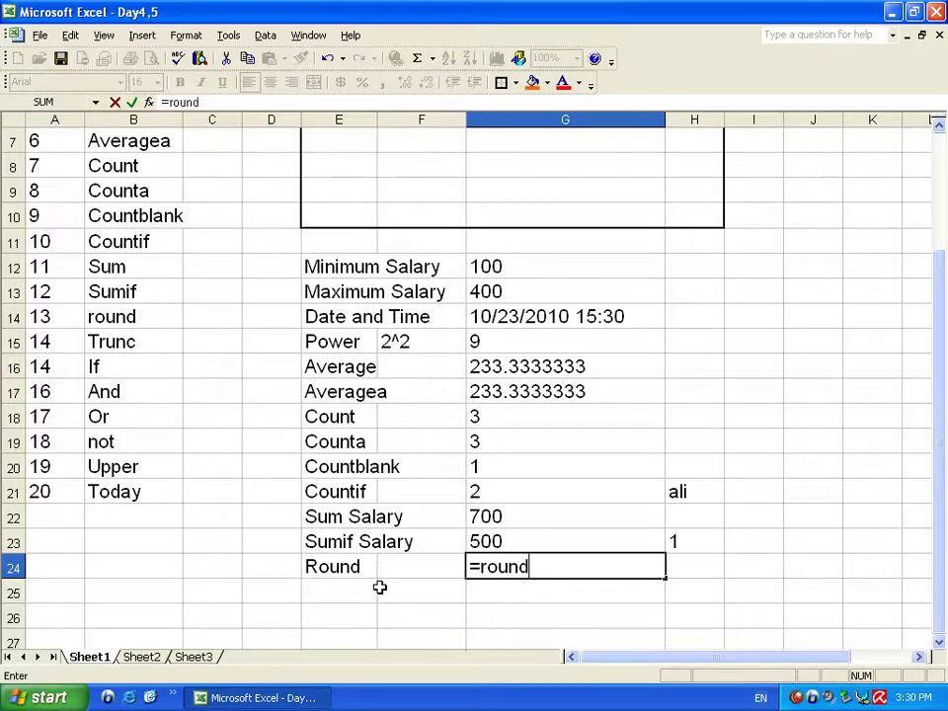
{"action": "type", "text": "("}
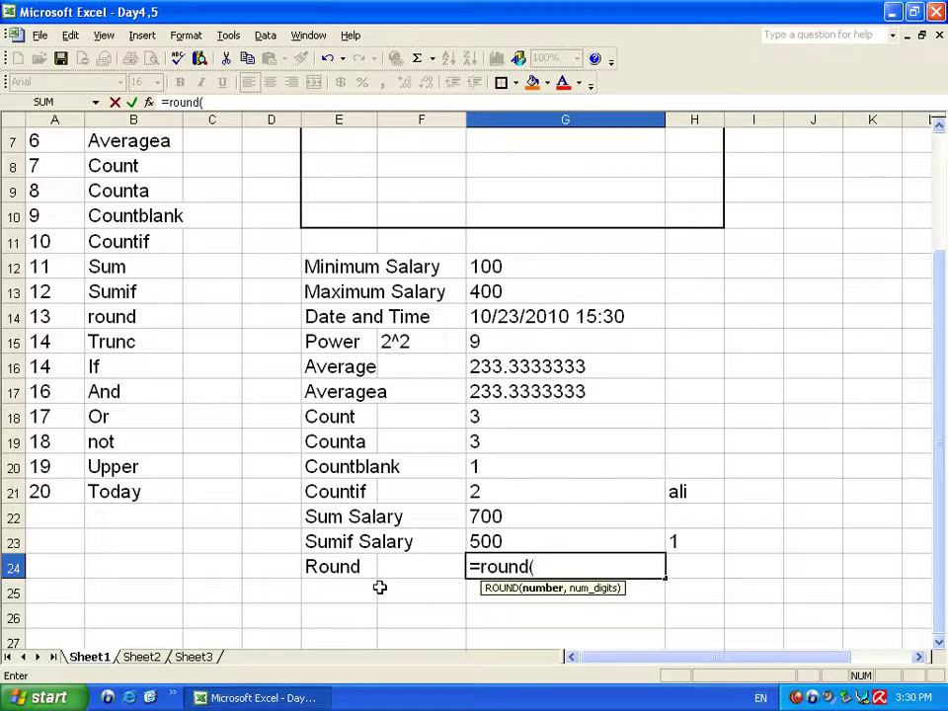
{"action": "left_click", "coordinate": [688, 564]}
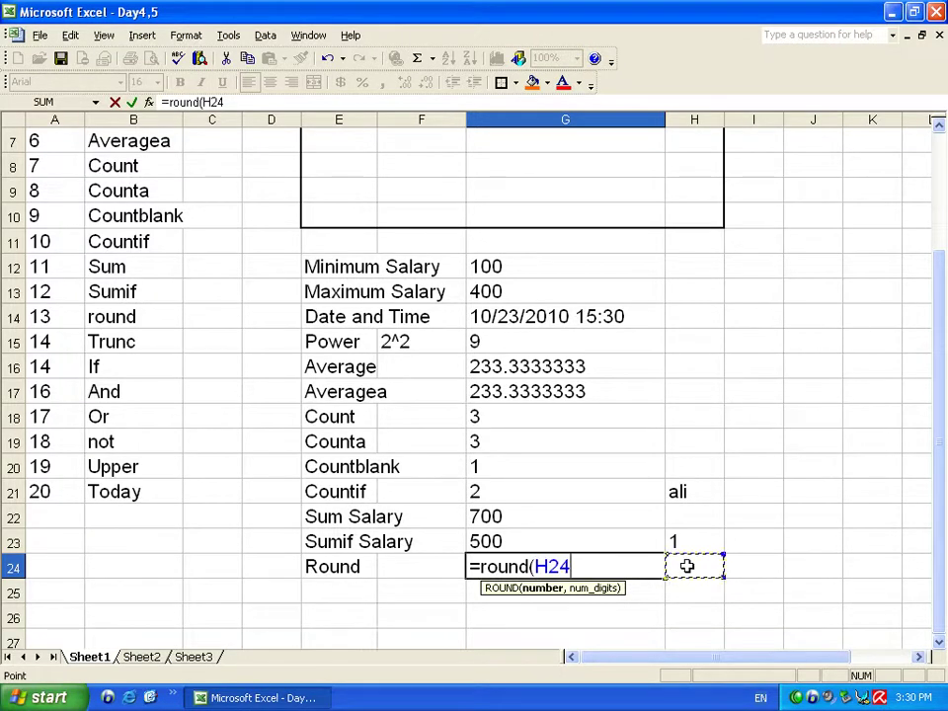
{"action": "type", "text": ",2"}
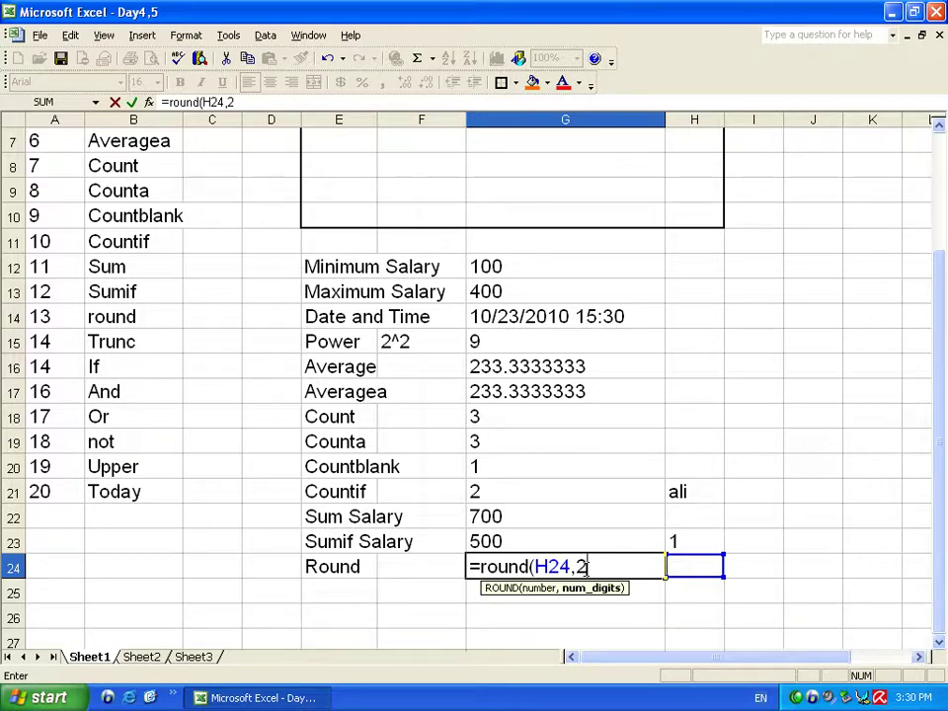
{"action": "type", "text": ")"}
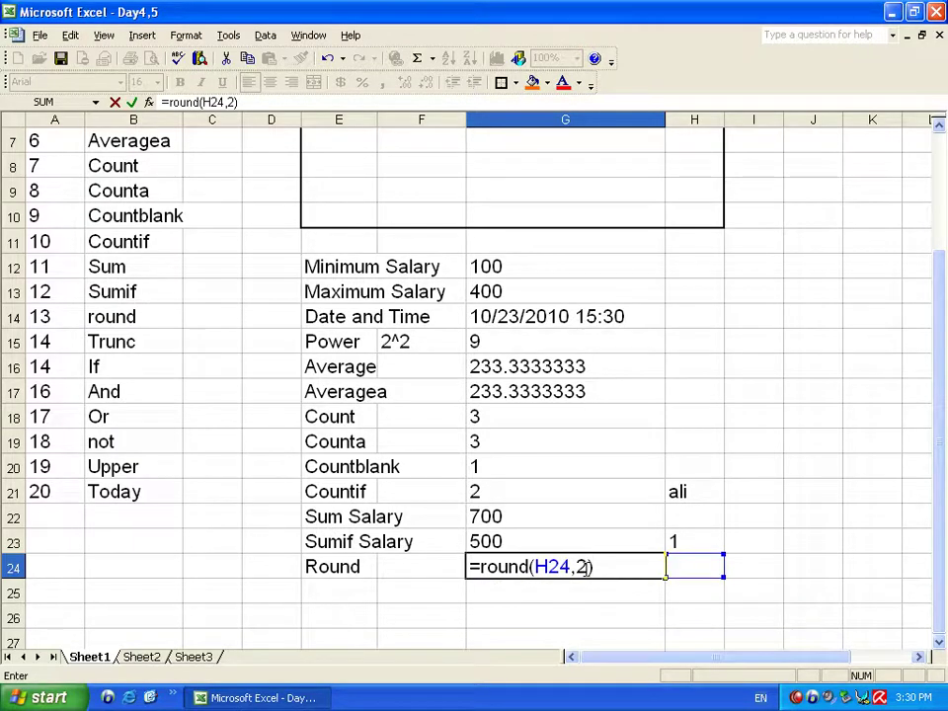
{"action": "key", "text": "Return"}
Step: Enter 532.234 in H24 as the number to round
{"action": "left_click", "coordinate": [586, 567]}
{"action": "key", "text": "Right"}
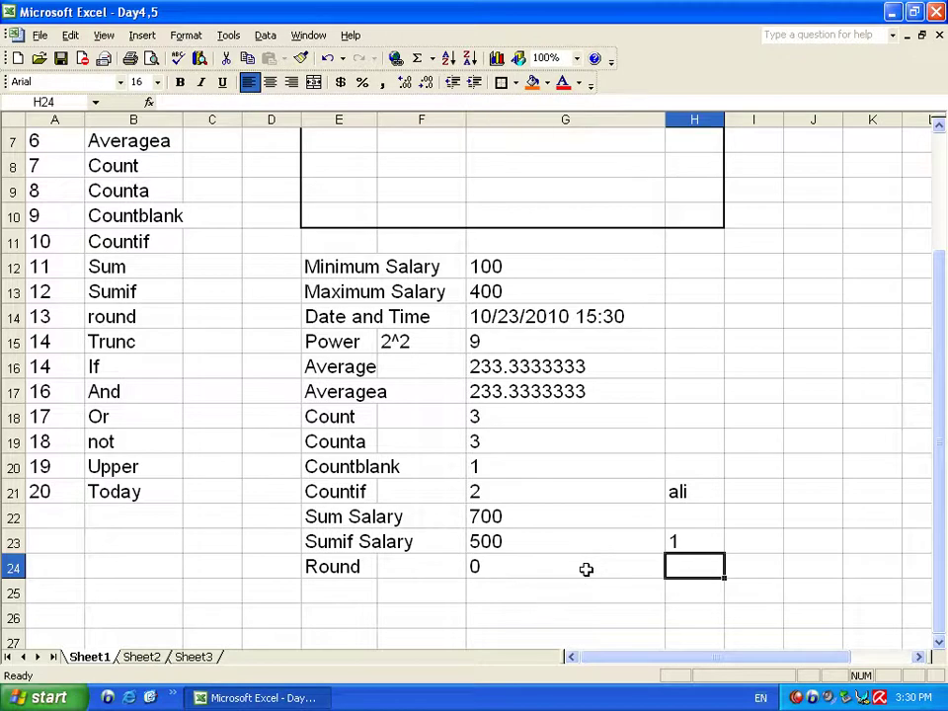
{"action": "type", "text": "532.234"}
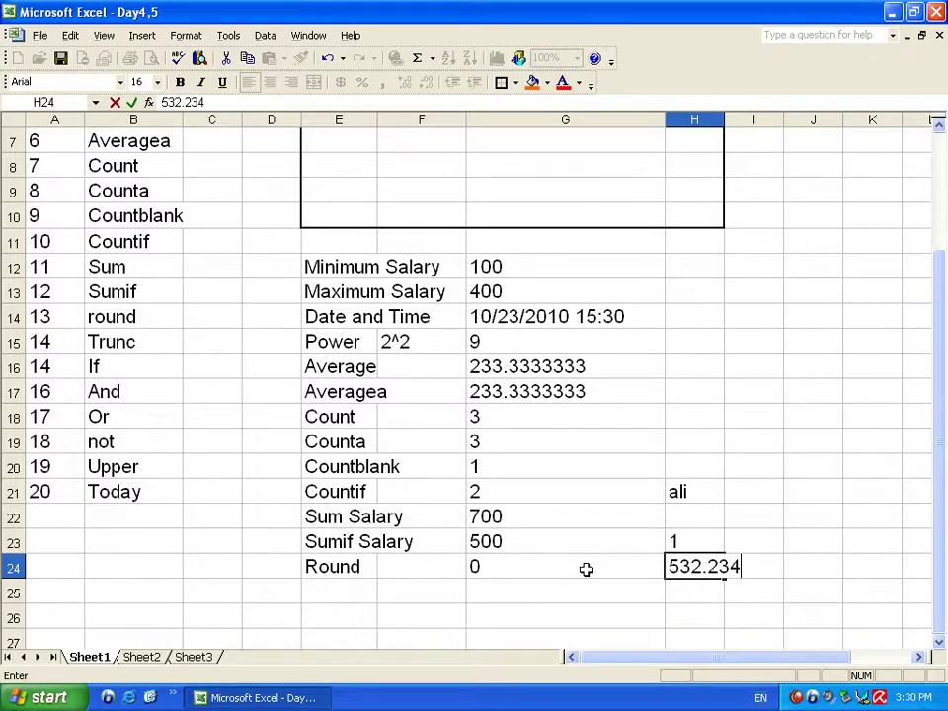
{"action": "key", "text": "Return"}
Step: Replace the number in H24 with 23432.23423423 to test the ROUND formula
{"action": "key", "text": "Up"}
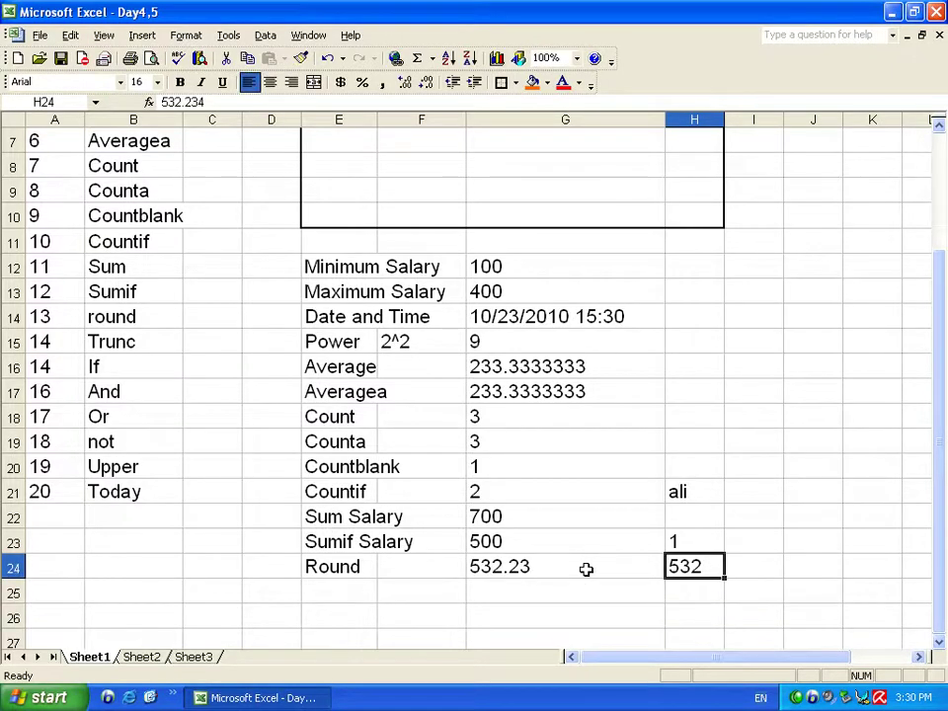
{"action": "type", "text": "23432.23423423"}
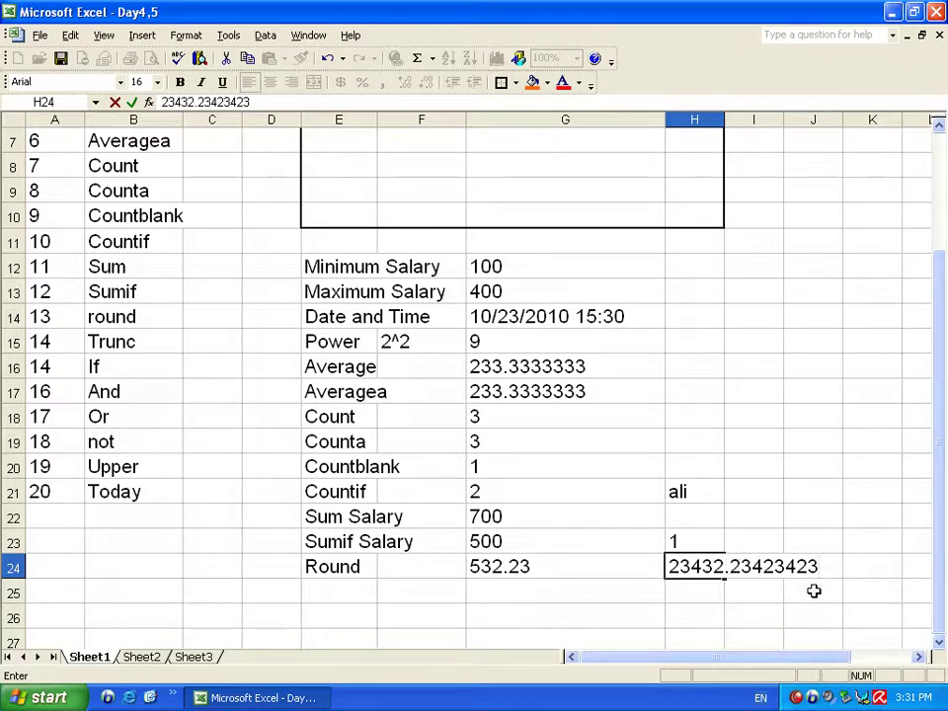
{"action": "key", "text": "Return"}
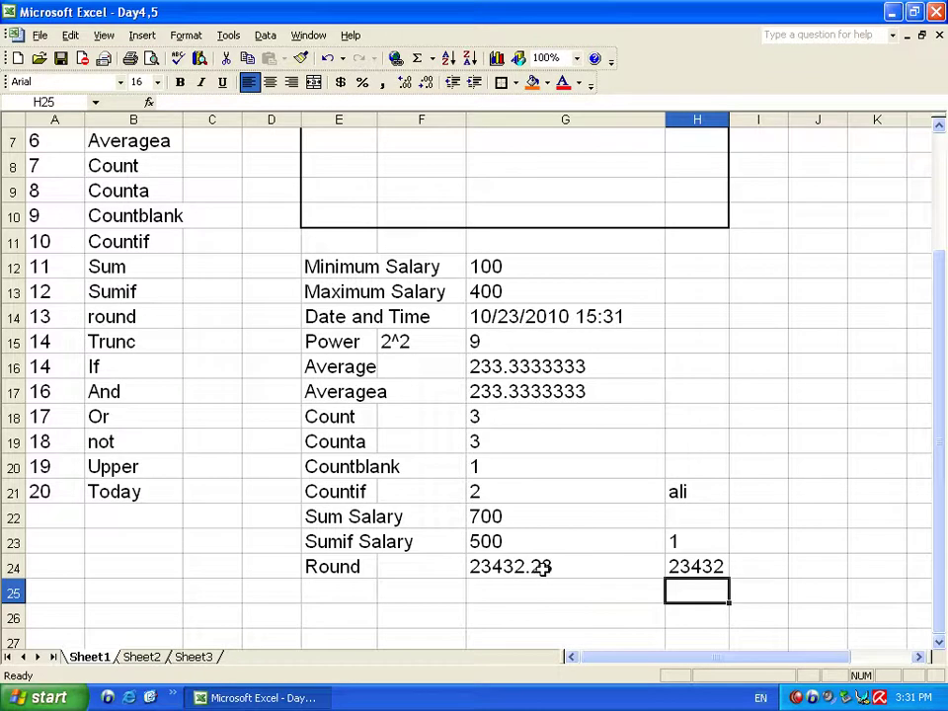
Step: Overwrite the test number in H24 with 21.35) as a new input for the ROUND formula
{"action": "left_click", "coordinate": [692, 566]}
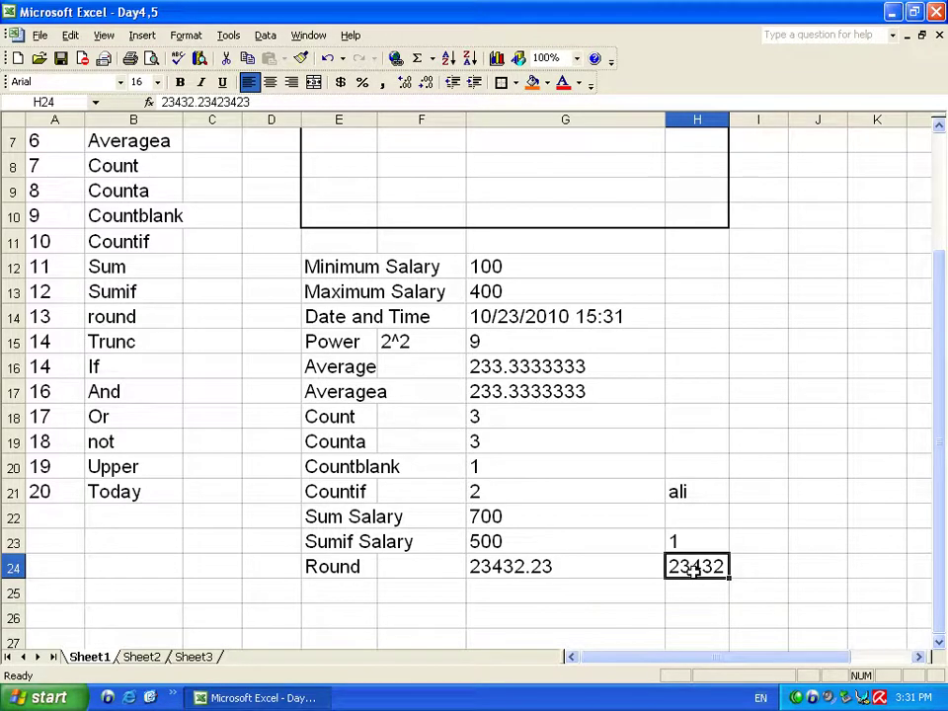
{"action": "key", "text": "BackSpace"}
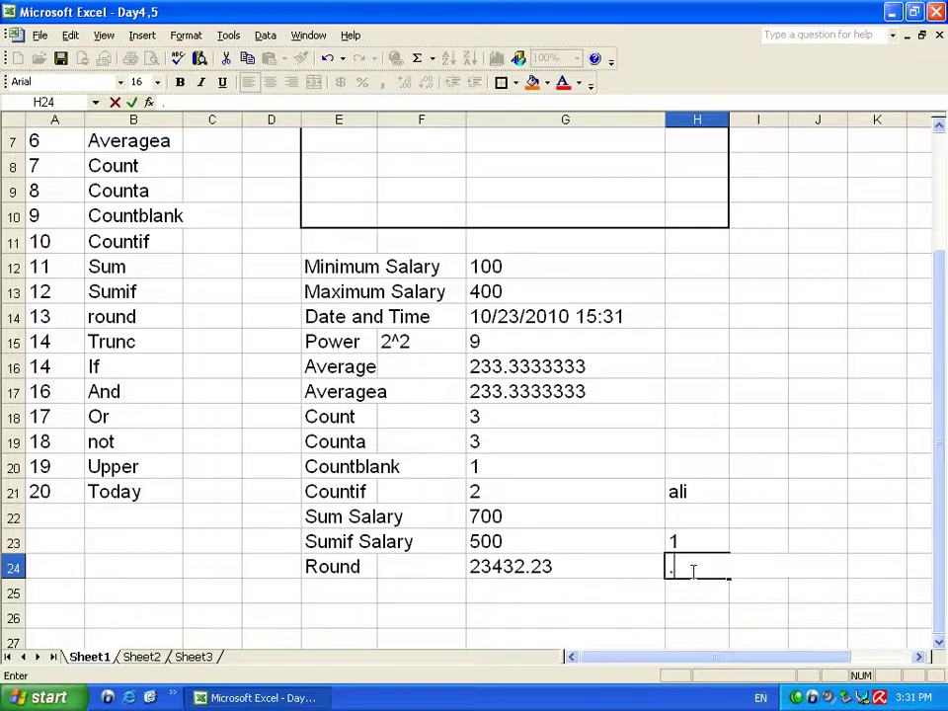
{"action": "type", "text": "23."}
{"action": "key", "text": "BackSpace"}
{"action": "key", "text": "BackSpace"}
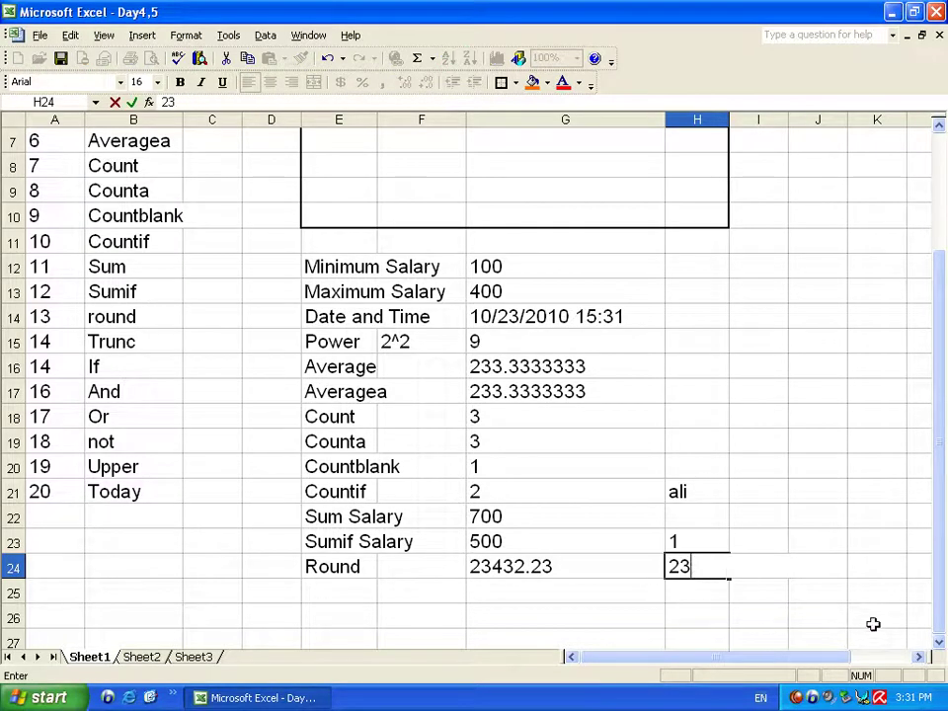
{"action": "type", "text": "11"}
{"action": "key", "text": "BackSpace"}
{"action": "key", "text": "BackSpace"}
{"action": "type", "text": "1."}
{"action": "type", "text": "2"}
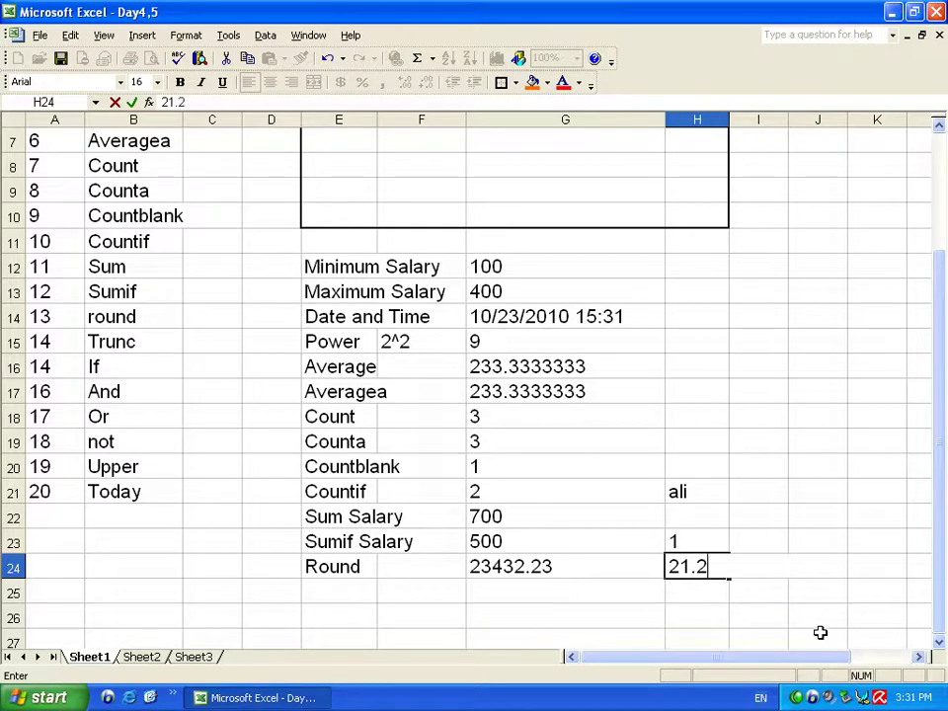
{"action": "type", "text": "5"}
{"action": "key", "text": "BackSpace"}
{"action": "key", "text": "BackSpace"}
{"action": "type", "text": "4"}
{"action": "key", "text": "BackSpace"}
{"action": "type", "text": "35)"}
{"action": "key", "text": "Return"}
{"action": "key", "text": "Up"}
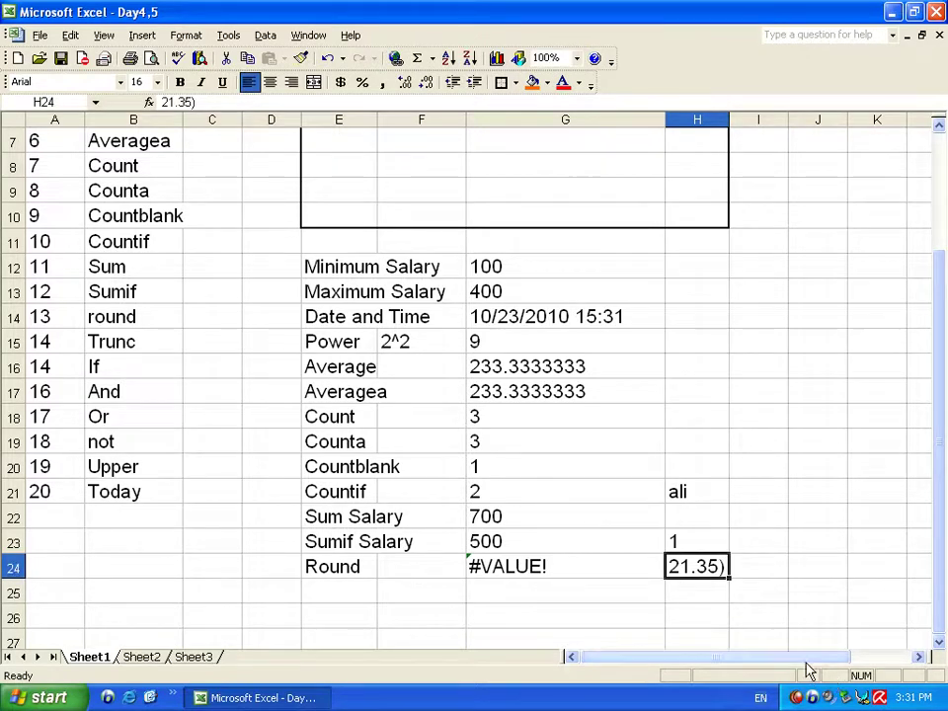
Step: Remove the stray closing parenthesis from H24 so that it contains 21.35
{"action": "left_click", "coordinate": [203, 101]}
{"action": "key", "text": "BackSpace"}
{"action": "key", "text": "Return"}
{"action": "key", "text": "Up"}
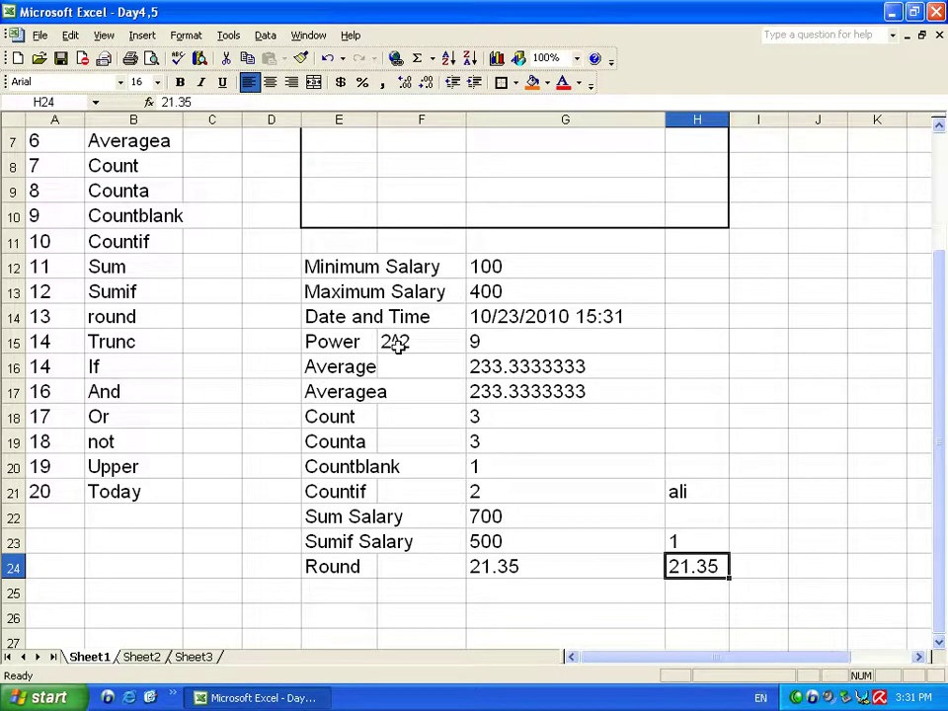
Step: Add a third decimal digit in H24 to make it 21.355, and check the cell's stored value
{"action": "left_click", "coordinate": [187, 101]}
{"action": "type", "text": "5"}
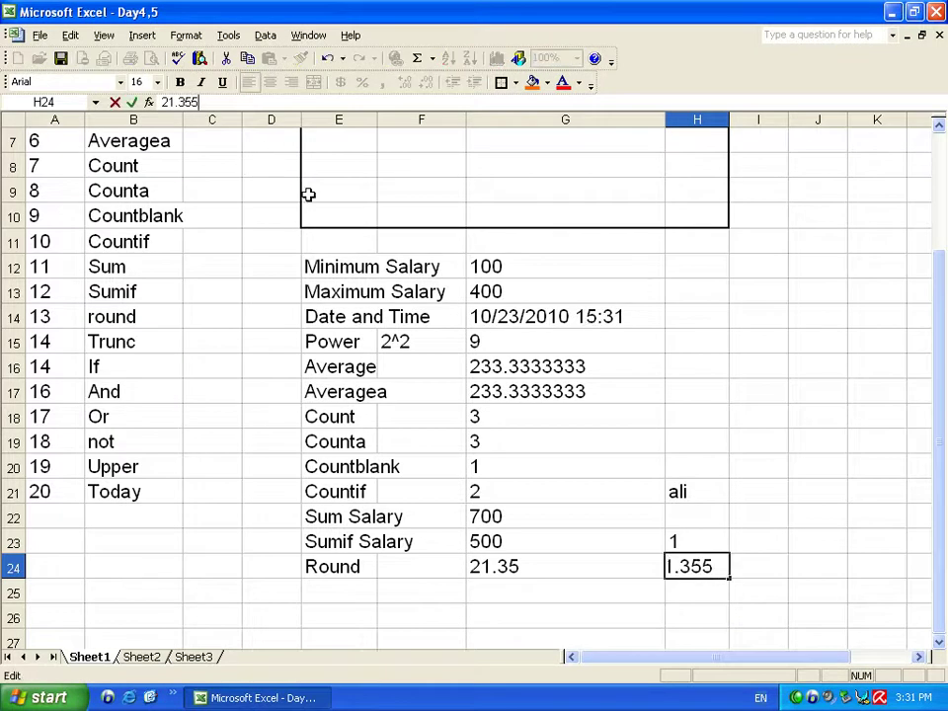
{"action": "key", "text": "Return"}
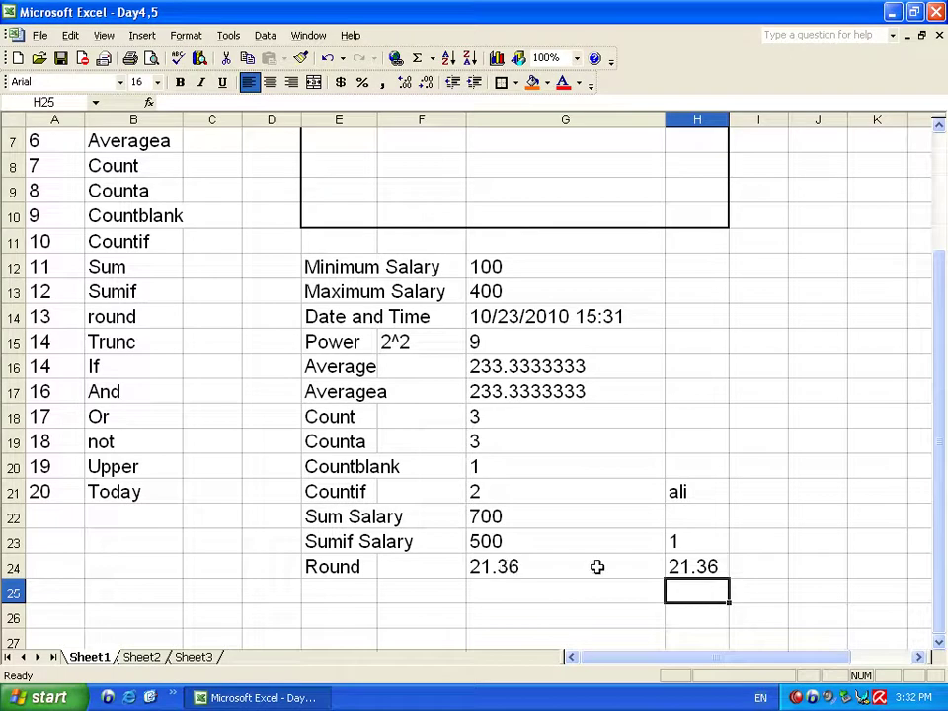
{"action": "left_click", "coordinate": [707, 565]}
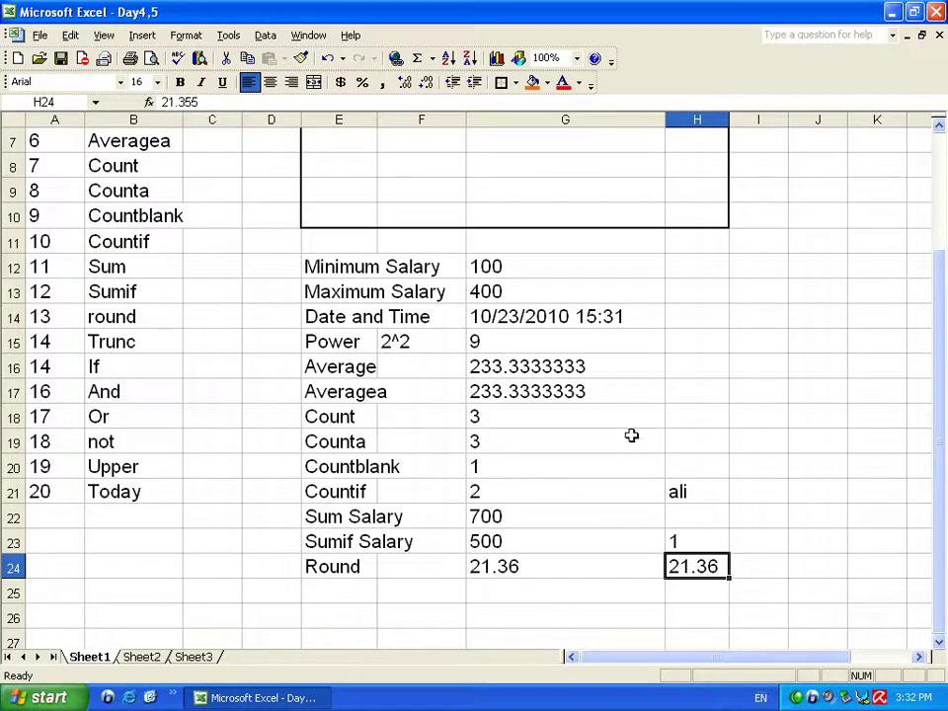
{"action": "key", "text": "Return"}
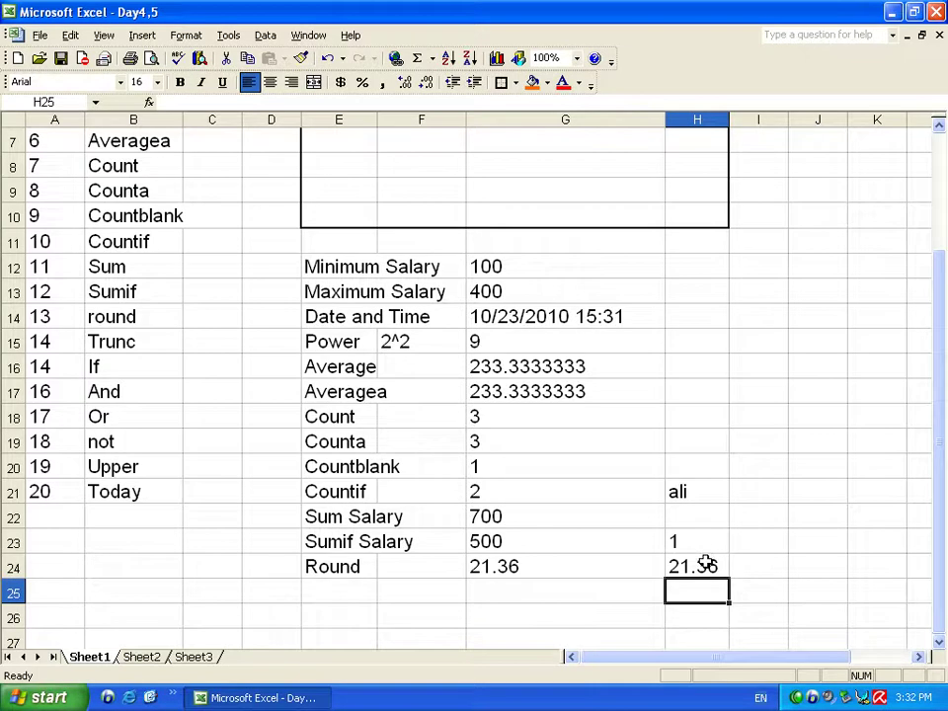
Step: Set the number to round in H24 to 11.436
{"action": "right_click", "coordinate": [707, 563]}
{"action": "left_click", "coordinate": [696, 590]}
{"action": "left_click", "coordinate": [698, 593]}
{"action": "left_click", "coordinate": [704, 559]}
{"action": "type", "text": "11"}
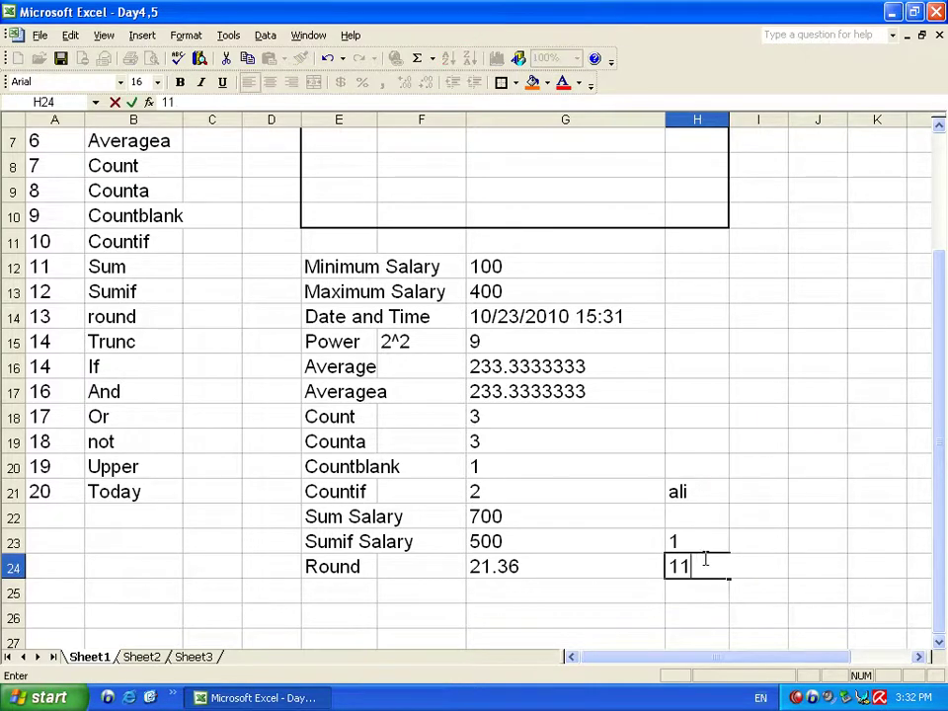
{"action": "type", "text": ".436"}
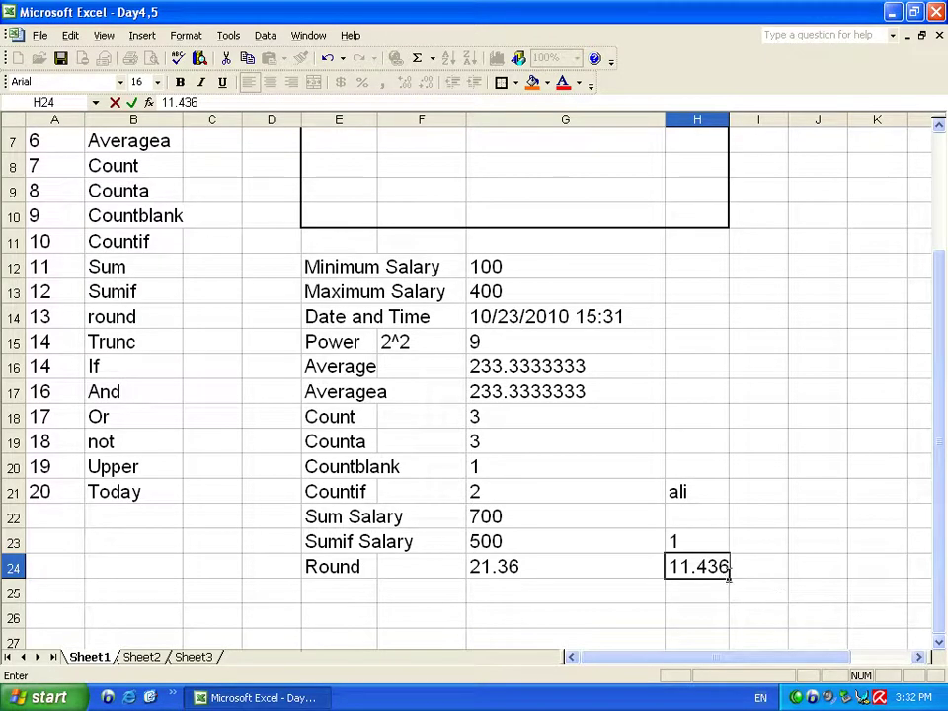
{"action": "key", "text": "Return"}
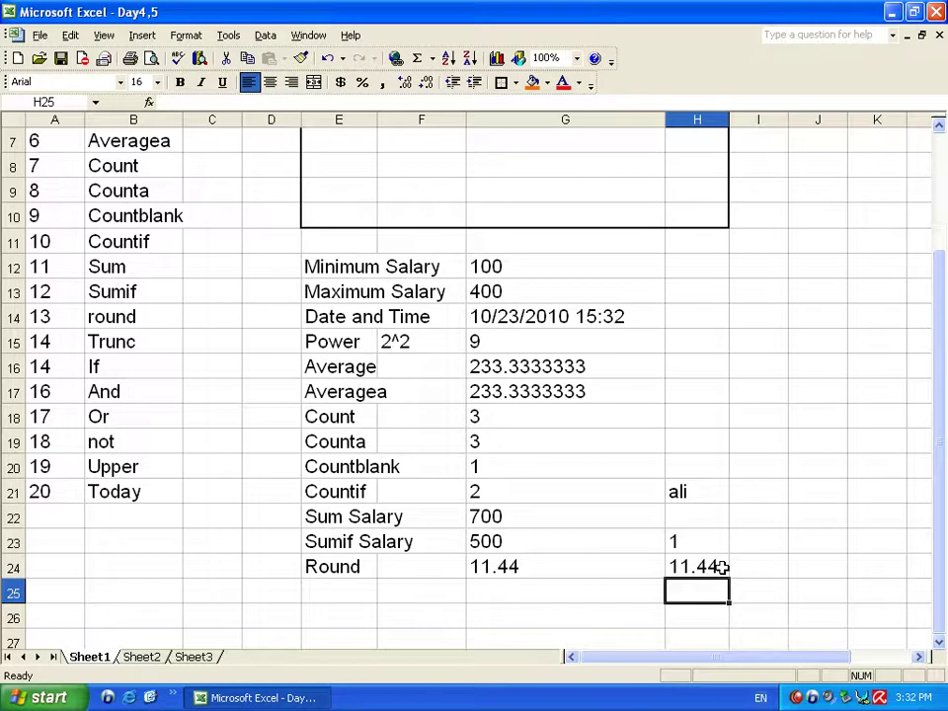
Step: Set the number to round in H24 to 11.21234
{"action": "left_click", "coordinate": [722, 567]}
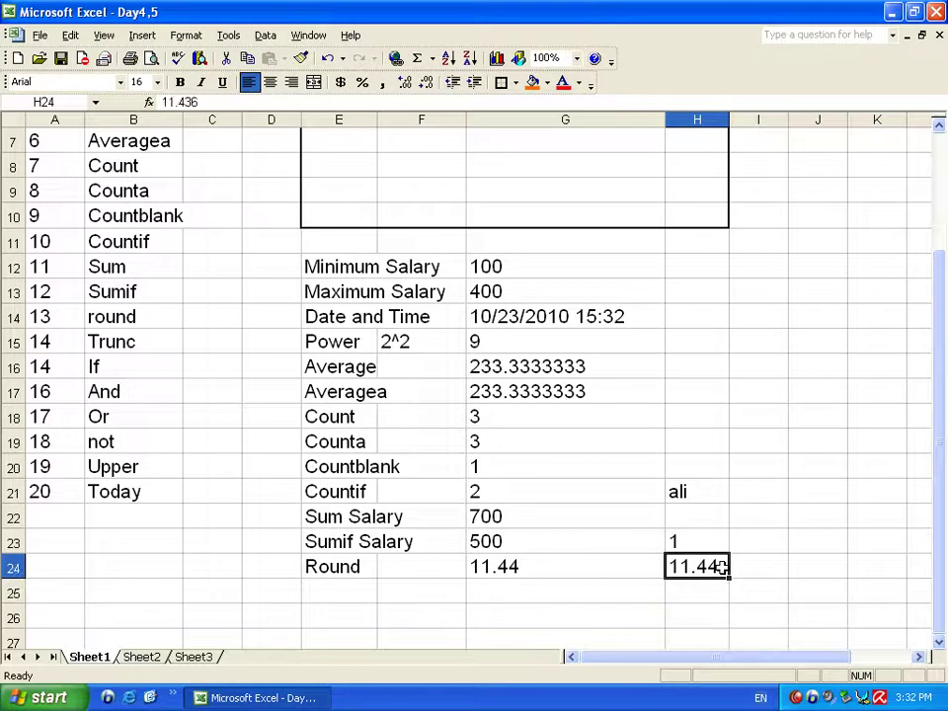
{"action": "type", "text": "11.21"}
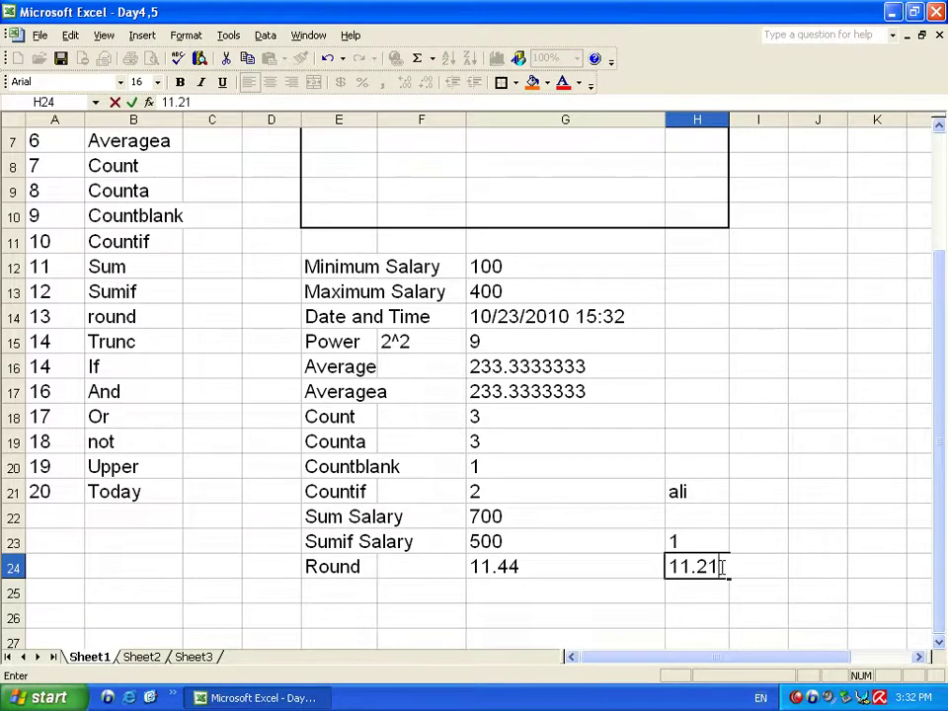
{"action": "type", "text": "234"}
{"action": "key", "text": "Return"}
Step: Label the row below Round as Truncate in E25
{"action": "key", "text": "Left"}
{"action": "key", "text": "Left"}
{"action": "key", "text": "Left"}
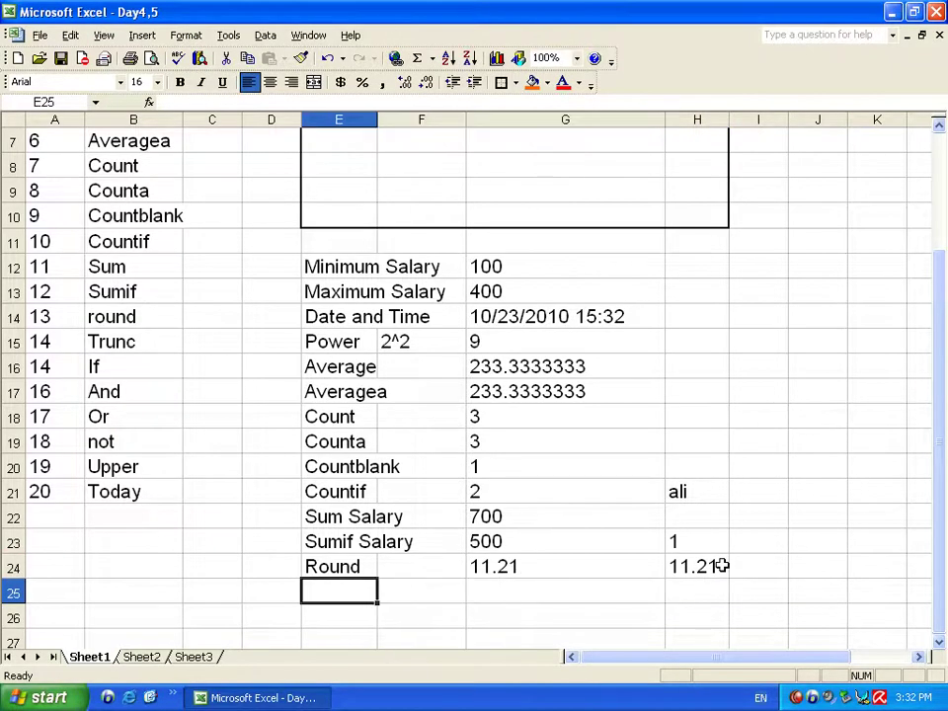
{"action": "type", "text": "Truncate"}
{"action": "key", "text": "Tab"}
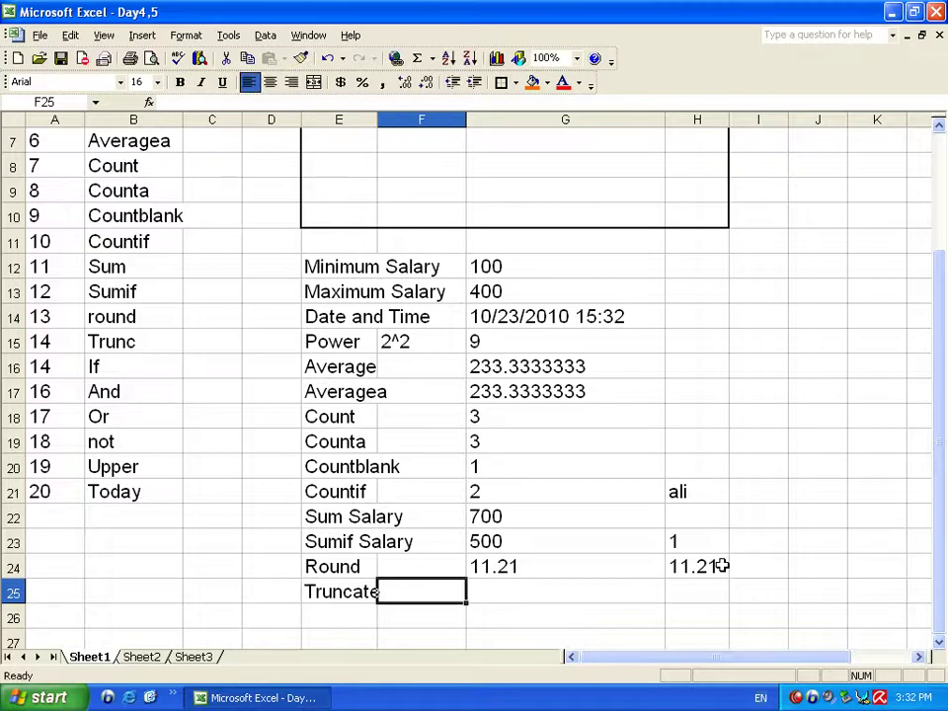
Step: Enter a TRUNC formula in G25 that truncates H25 to two decimals, =trunc(H25,2)
{"action": "key", "text": "Tab"}
{"action": "type", "text": "=tur"}
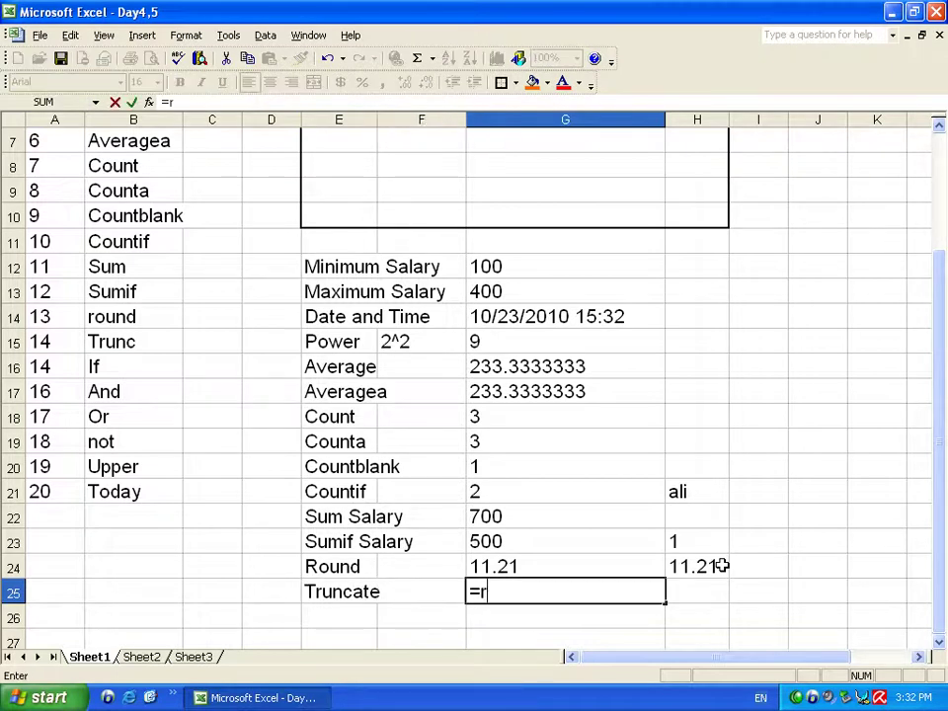
{"action": "key", "text": "BackSpace"}
{"action": "key", "text": "BackSpace"}
{"action": "type", "text": "runc("}
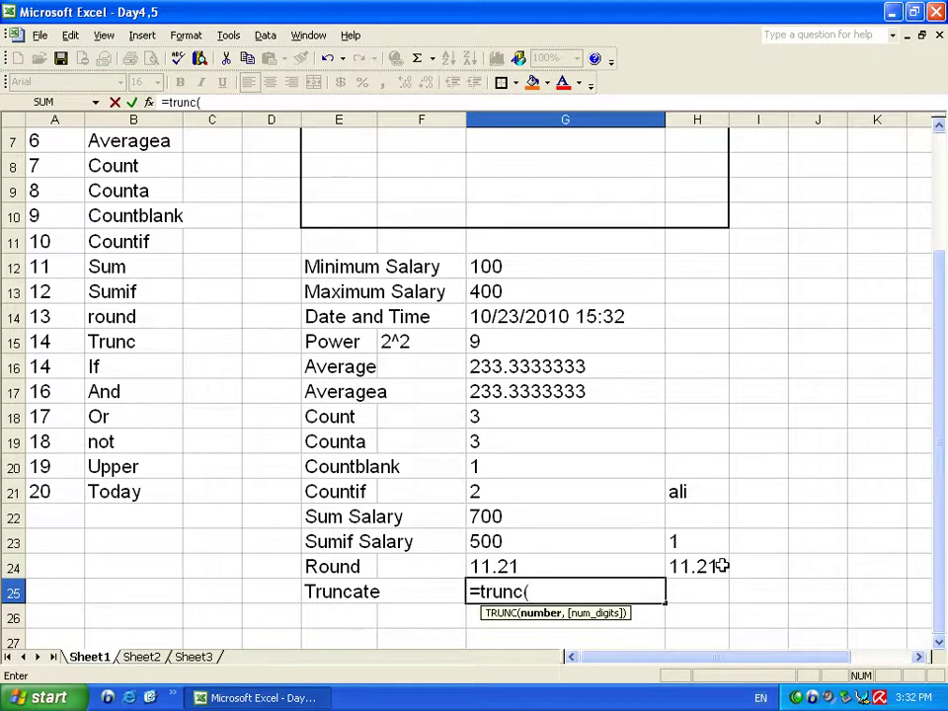
{"action": "key", "text": "Right"}
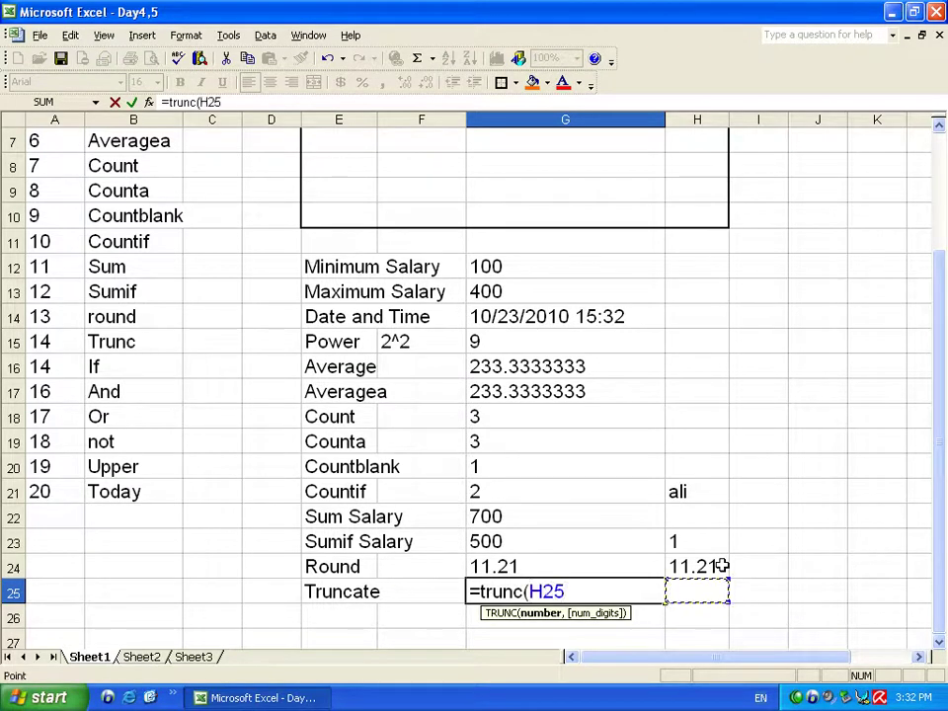
{"action": "type", "text": ",2)"}
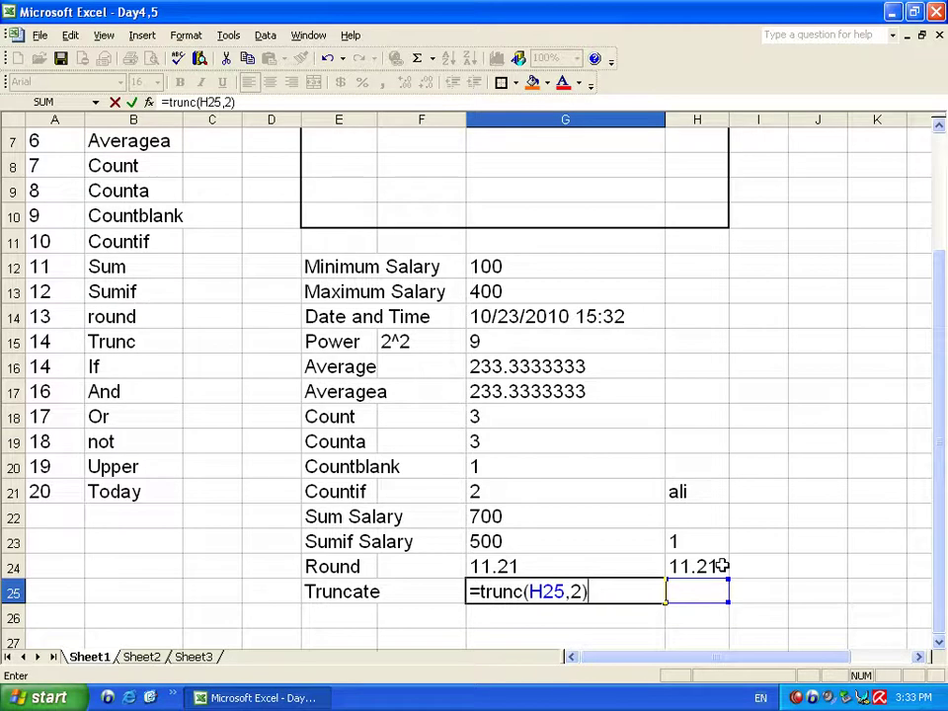
{"action": "type", "text": "-0"}
{"action": "key", "text": "BackSpace"}
{"action": "key", "text": "BackSpace"}
{"action": "key", "text": "Return"}
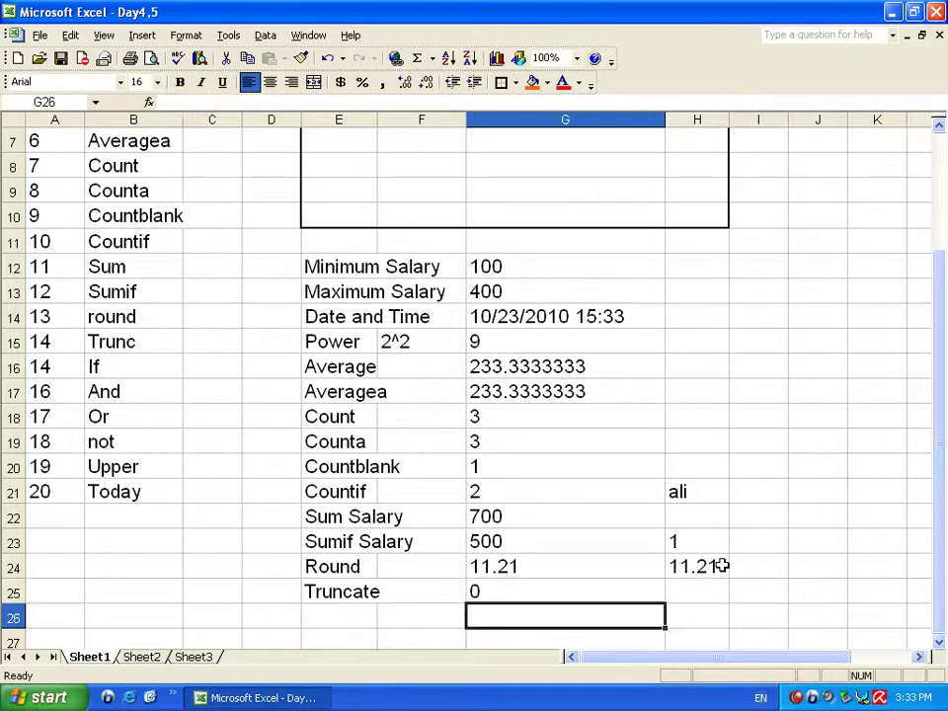
Step: Enter 11.999 in H25 as the number to truncate, and check the cell's stored value
{"action": "key", "text": "Up"}
{"action": "key", "text": "Right"}
{"action": "key", "text": "Right"}
{"action": "key", "text": "Left"}
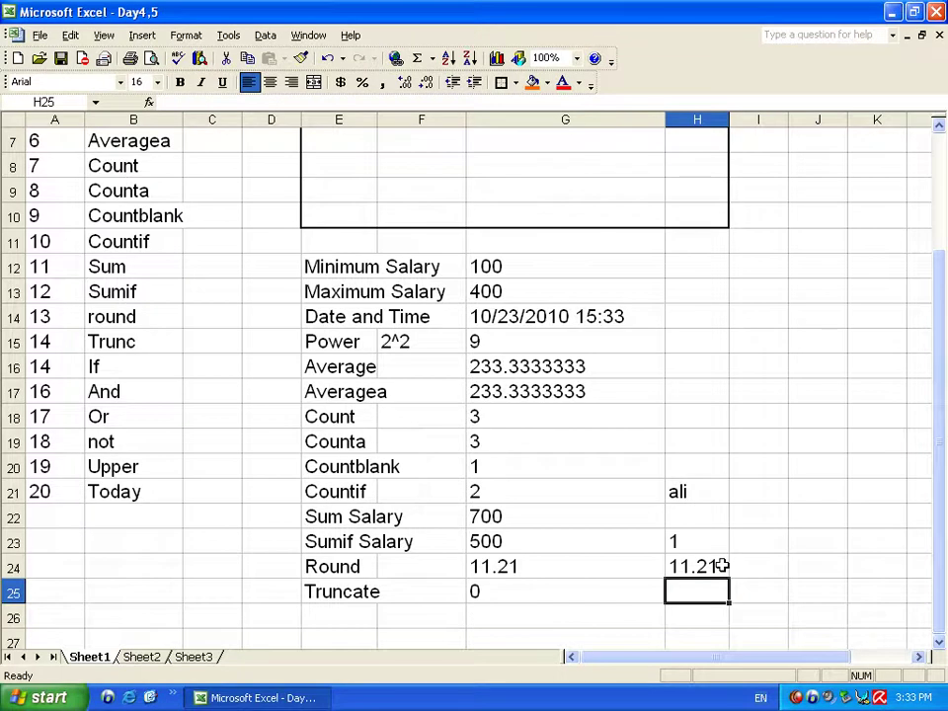
{"action": "type", "text": "11.999"}
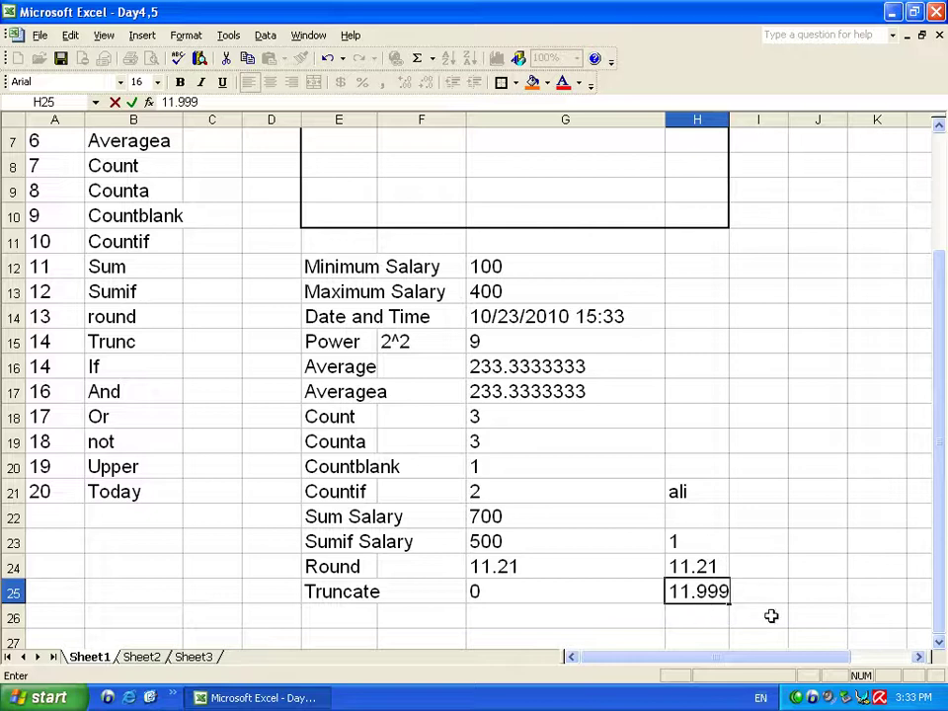
{"action": "key", "text": "Return"}
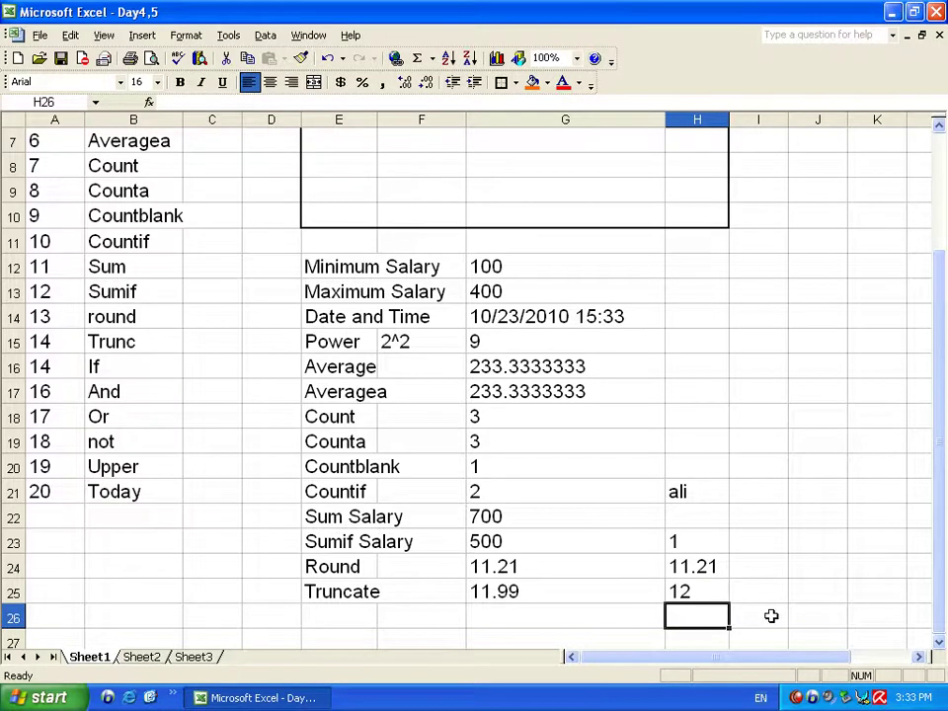
{"action": "key", "text": "Up"}
{"action": "key", "text": "Left"}
{"action": "key", "text": "Right"}
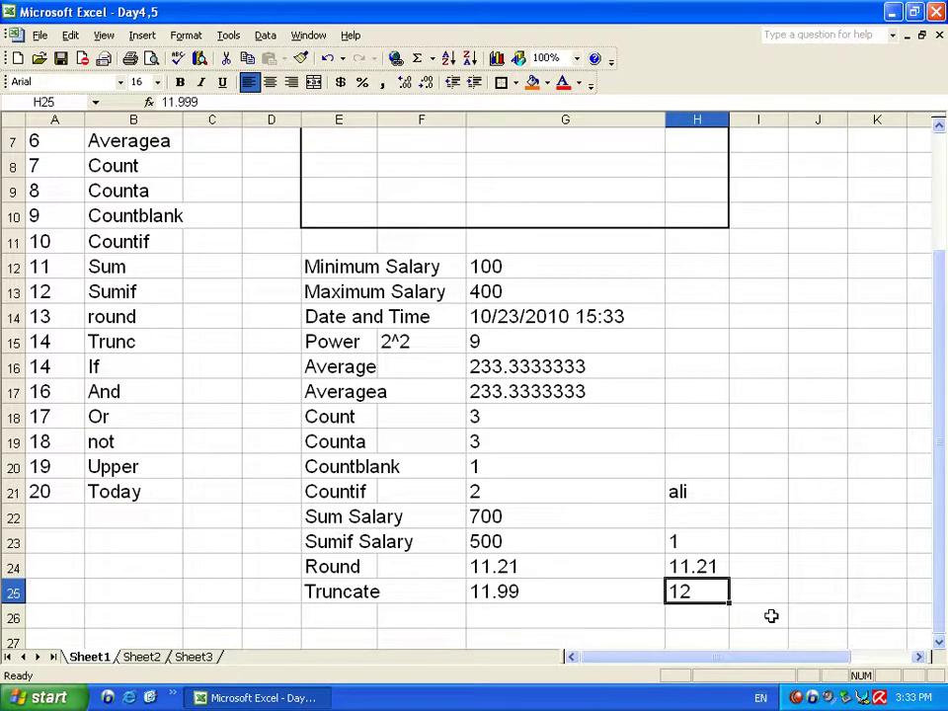
Step: Review the TRUNC formula in G25
{"action": "left_click", "coordinate": [334, 618]}
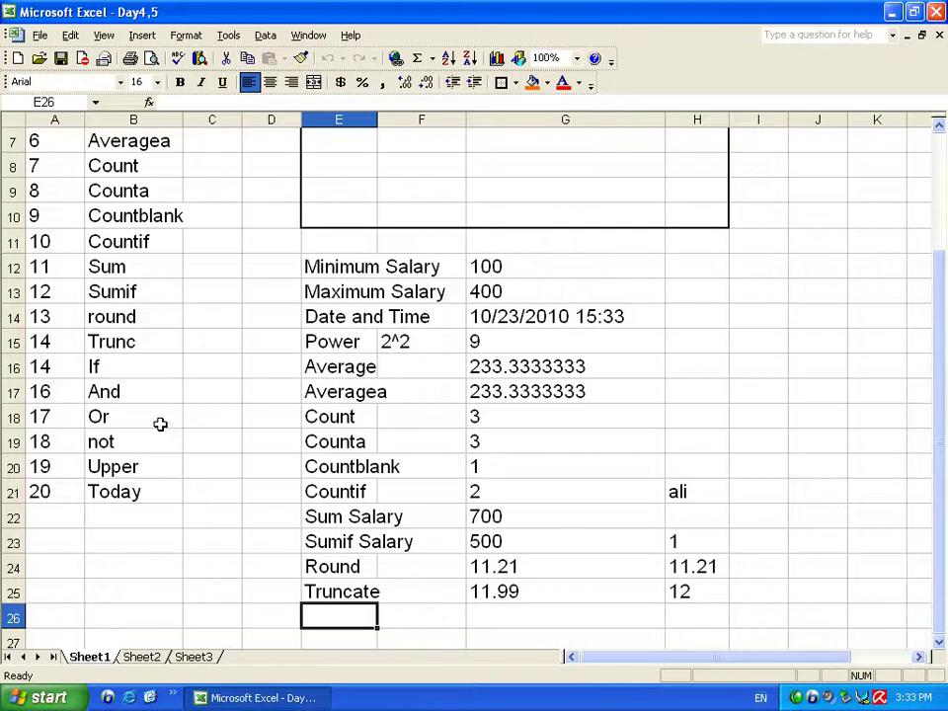
{"action": "left_click", "coordinate": [500, 592]}
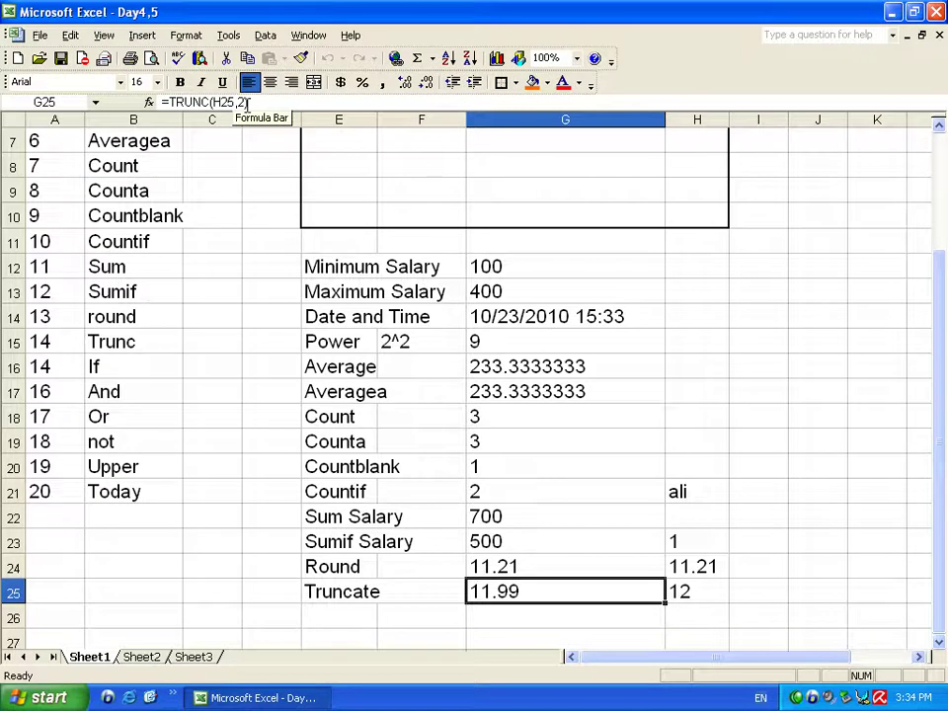
{"action": "key", "text": "Return"}
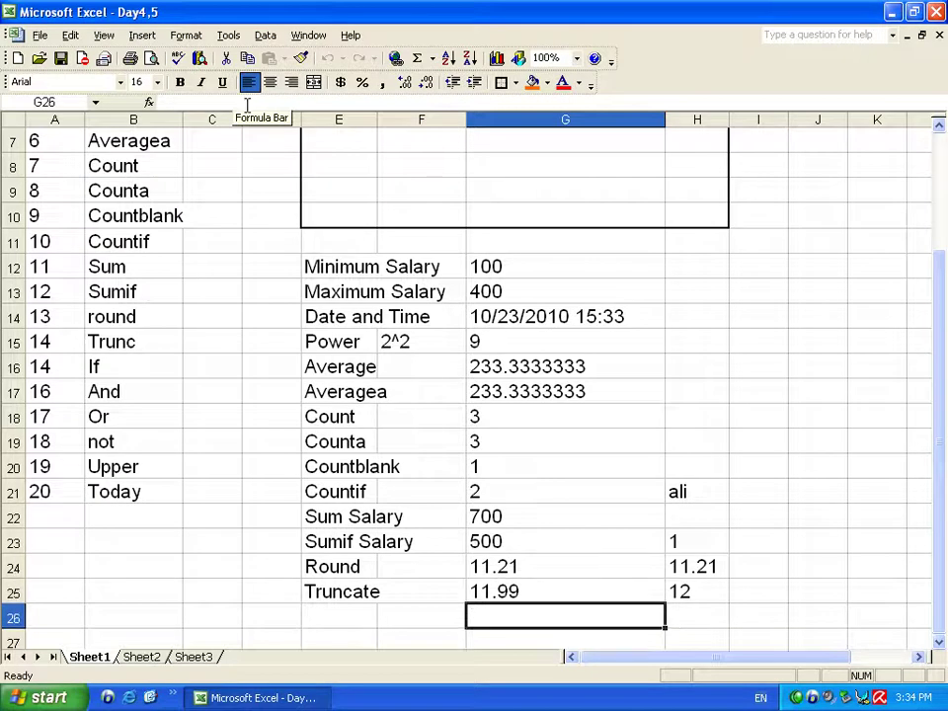
Step: Label the row below Truncate as If in E26
{"action": "key", "text": "Left"}
{"action": "key", "text": "Left"}
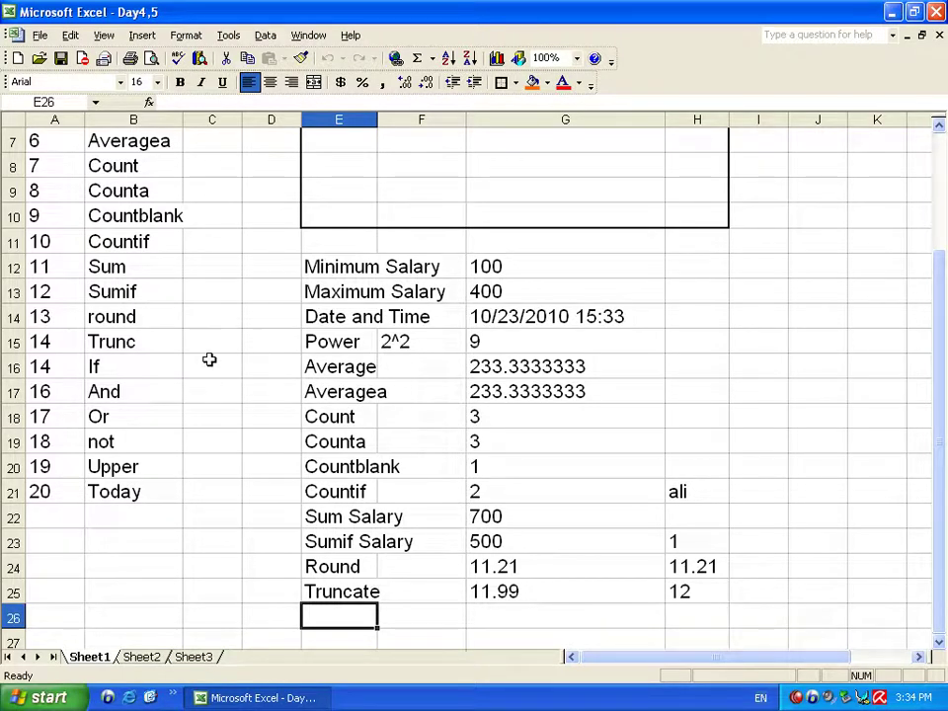
{"action": "scroll", "coordinate": [369, 368], "scroll_direction": "down", "scroll_amount": 1}
{"action": "scroll", "coordinate": [371, 366], "scroll_direction": "up", "scroll_amount": 1}
{"action": "scroll", "coordinate": [376, 352], "scroll_direction": "up", "scroll_amount": 1}
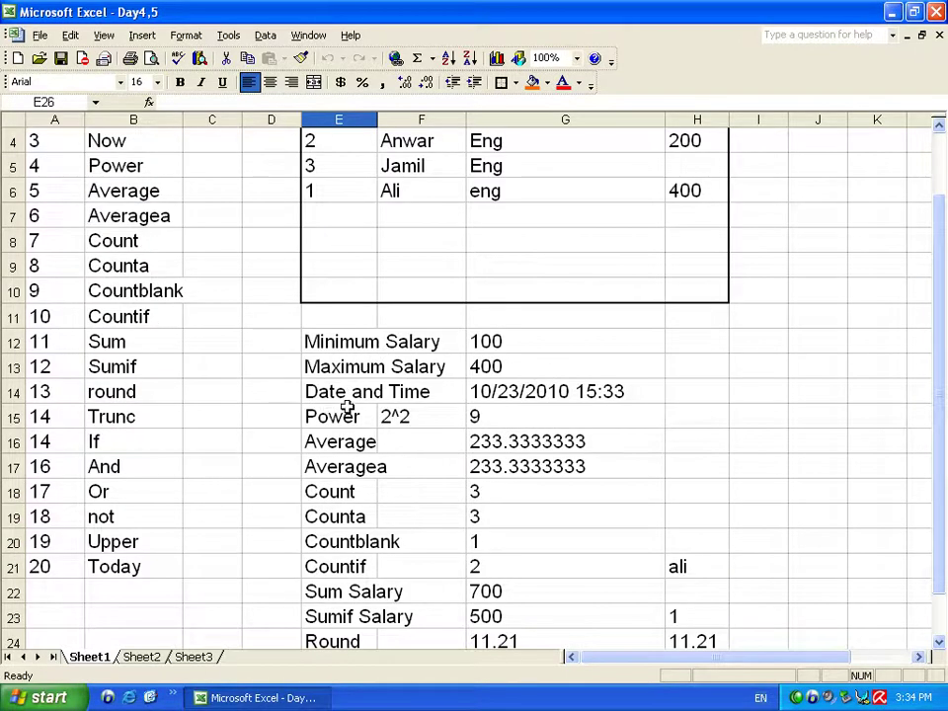
{"action": "scroll", "coordinate": [248, 439], "scroll_direction": "down", "scroll_amount": 1}
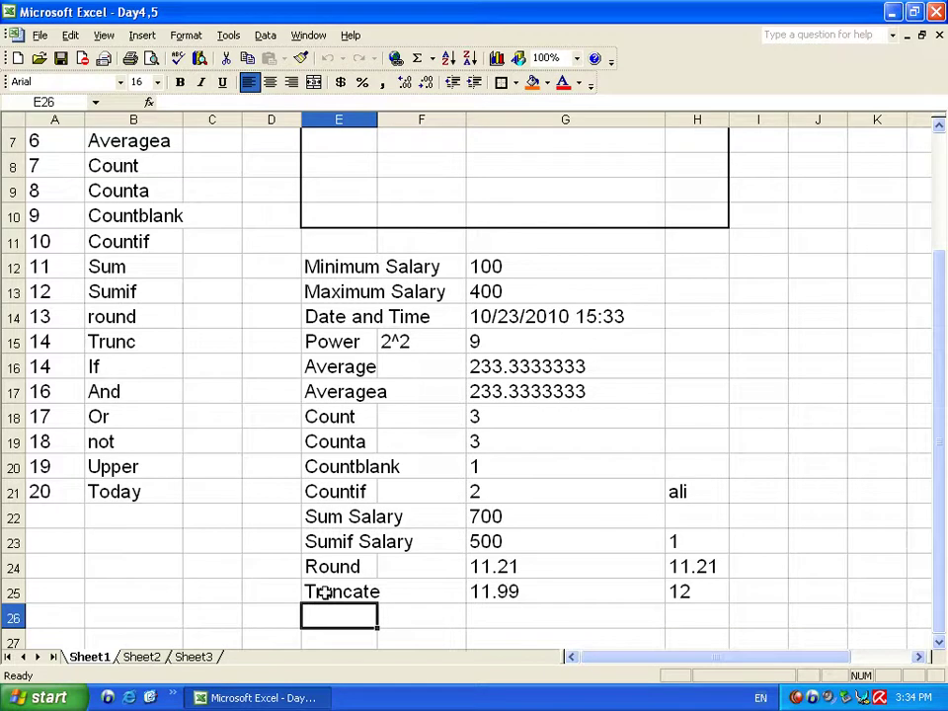
{"action": "type", "text": "If"}
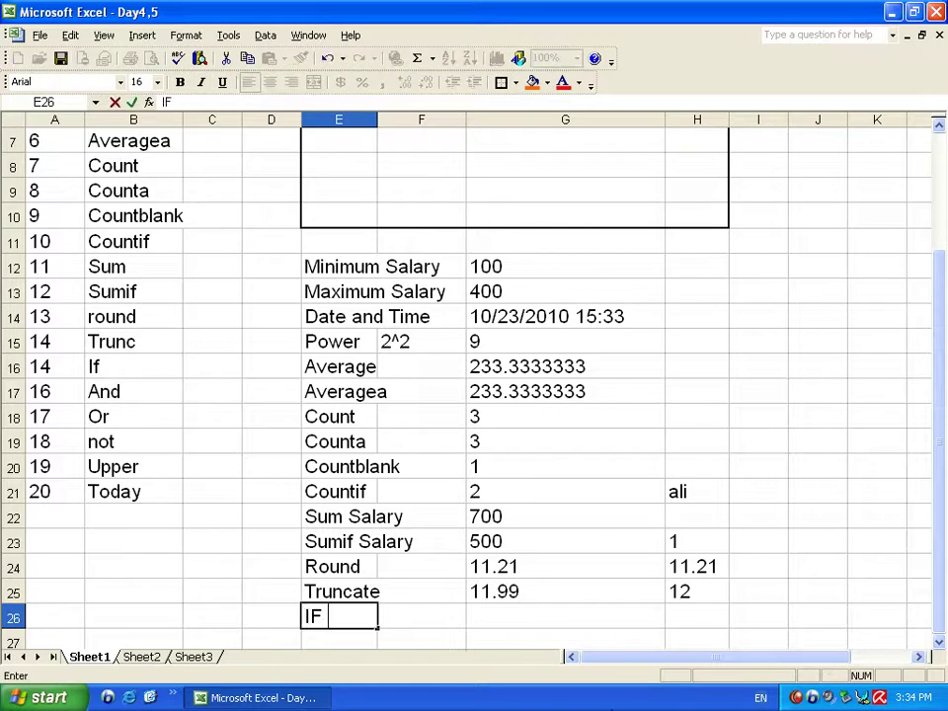
{"action": "key", "text": "Tab"}
{"action": "key", "text": "Tab"}
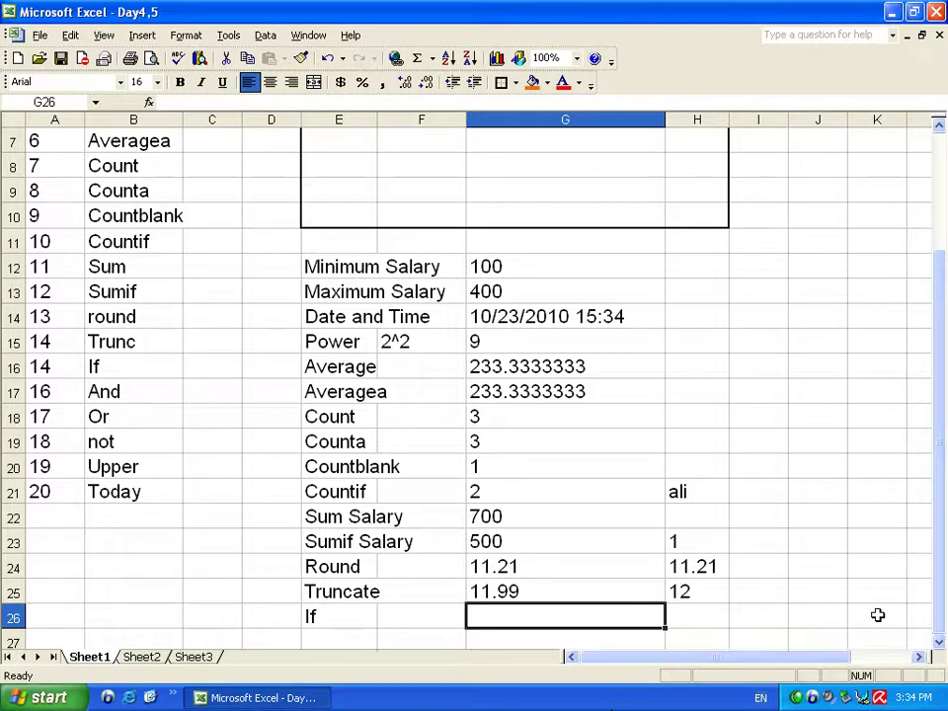
Step: Start an IF formula in G26 whose logical test compares H26 with the employee's name as quoted text
{"action": "left_click", "coordinate": [691, 613]}
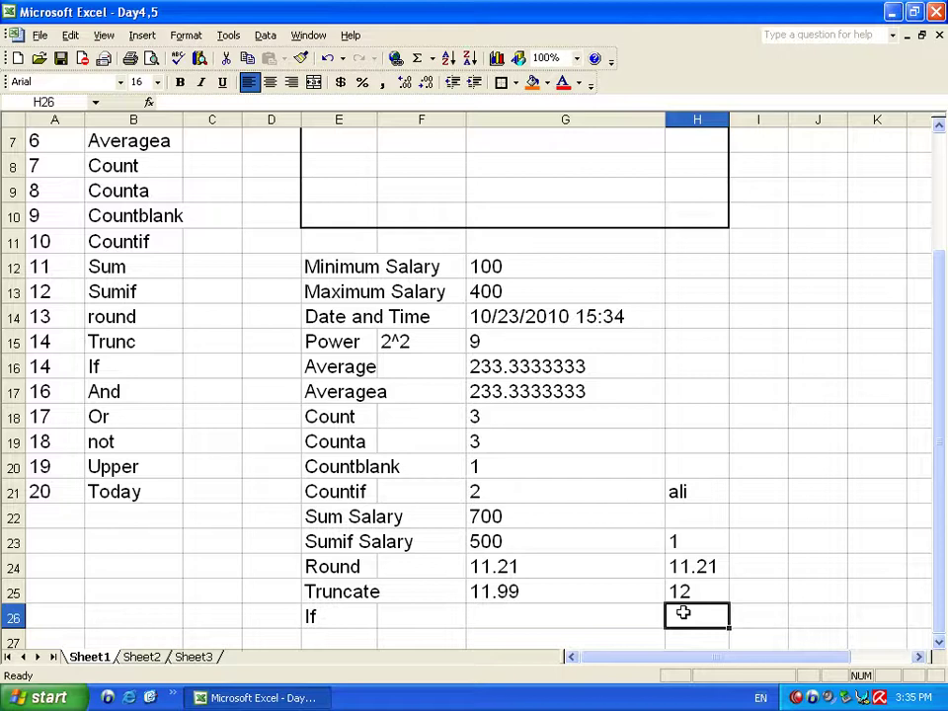
{"action": "key", "text": "Left"}
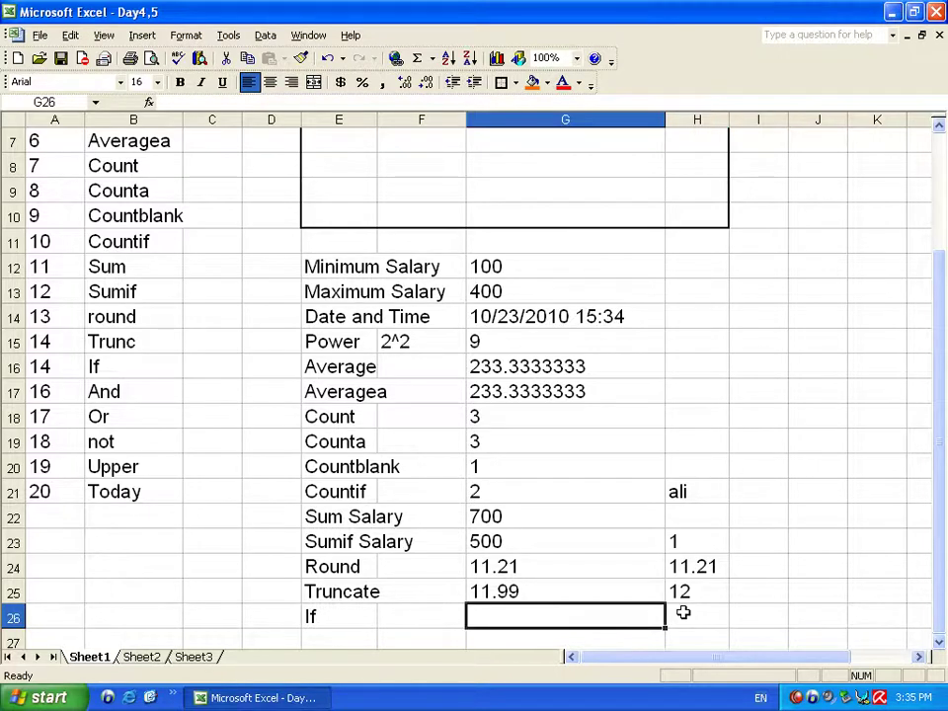
{"action": "type", "text": "=if"}
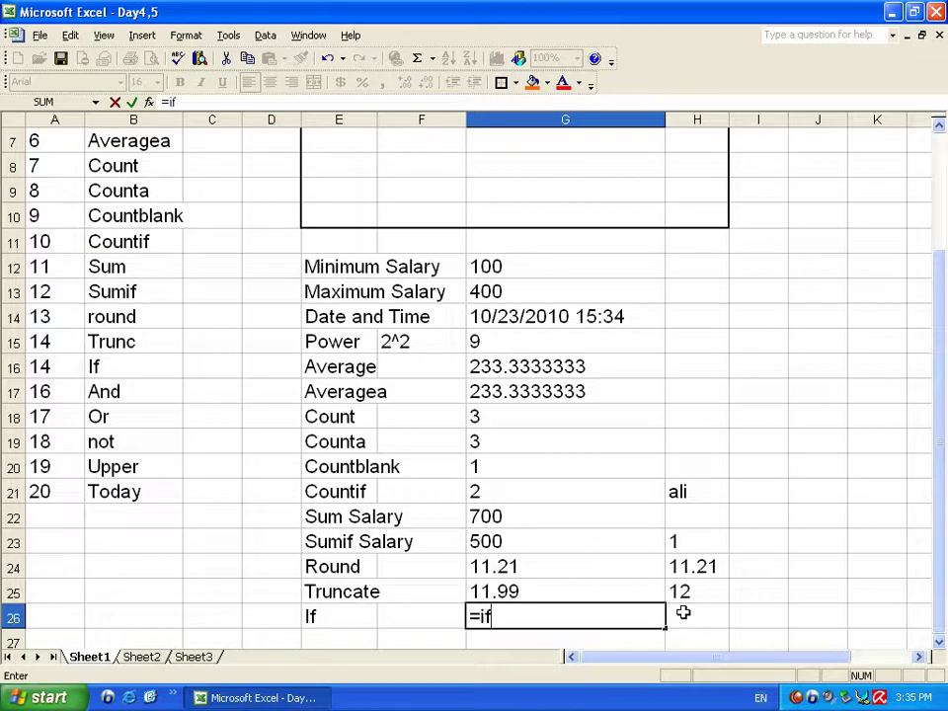
{"action": "type", "text": "("}
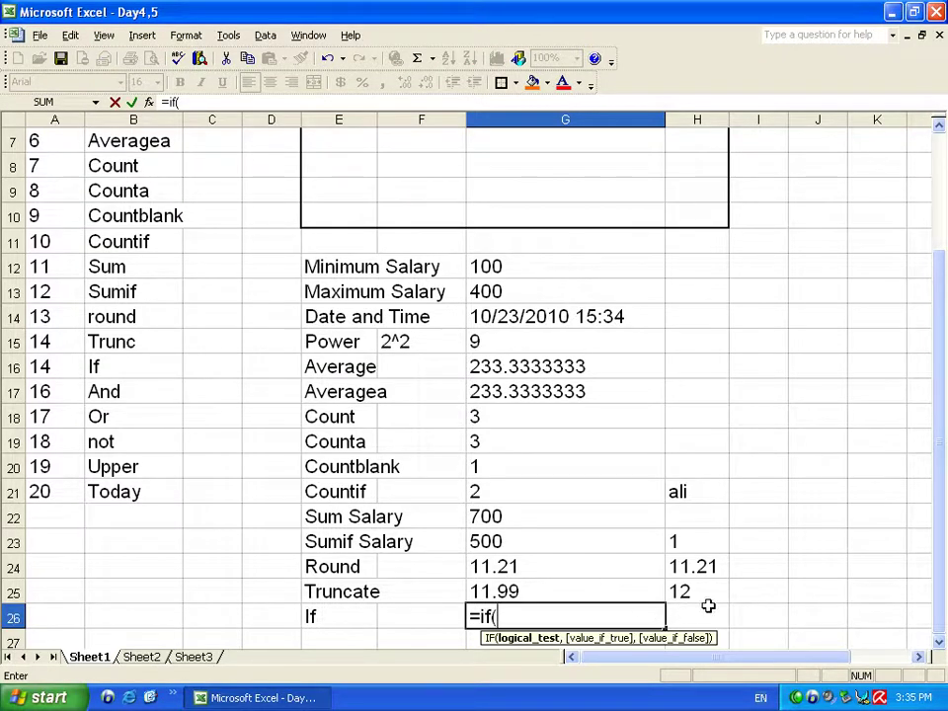
{"action": "left_click", "coordinate": [710, 615]}
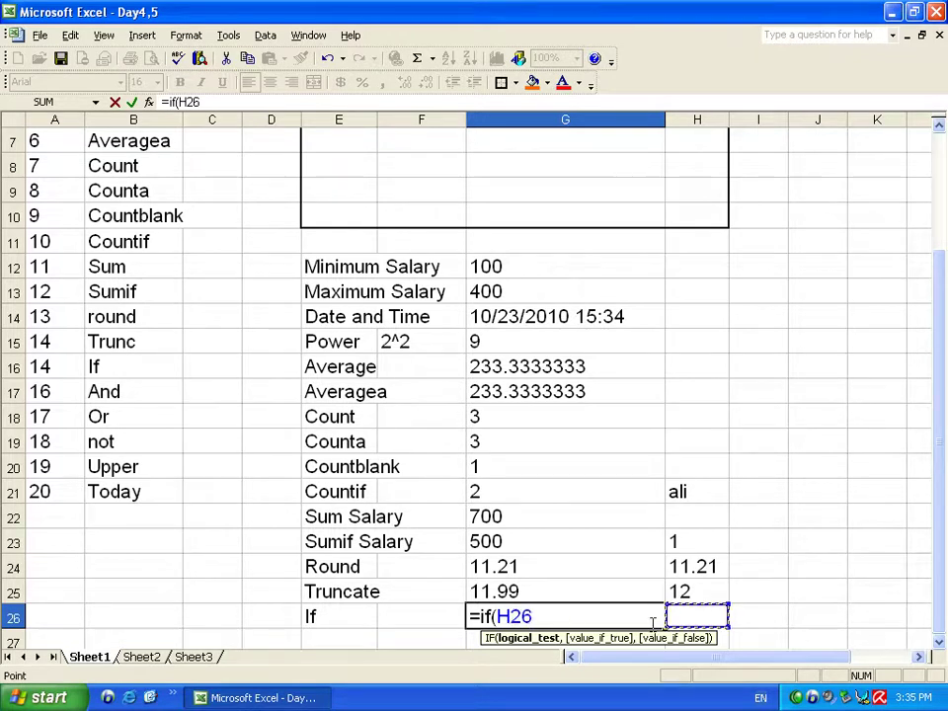
{"action": "type", "text": "="}
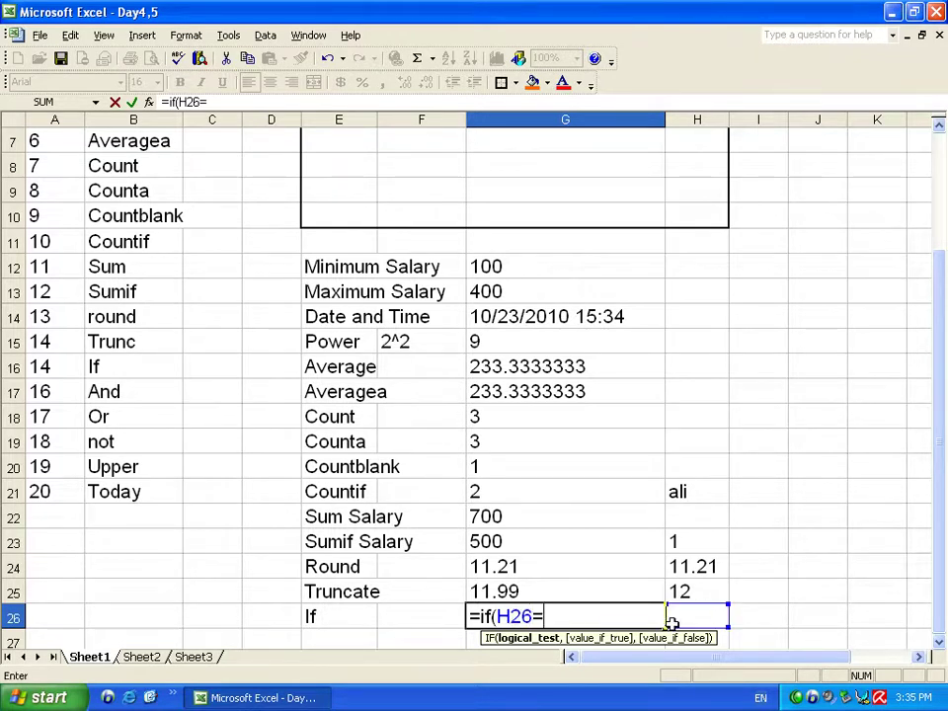
{"action": "type", "text": "\"Amir"}
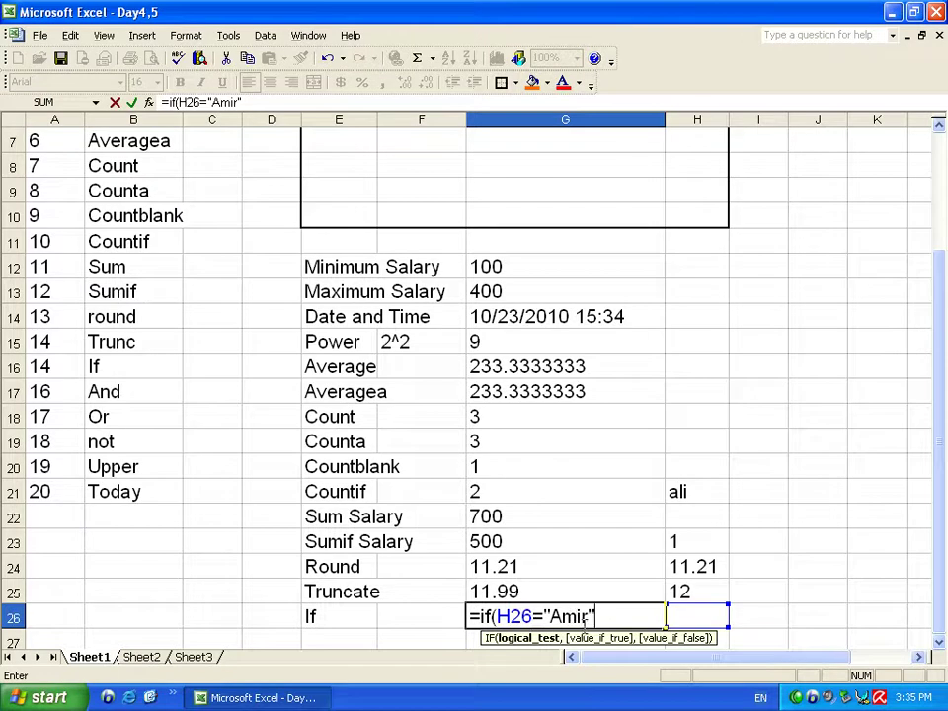
Step: Give the IF formula in G26 the quoted text "S Eng" as its value if true
{"action": "type", "text": ",S"}
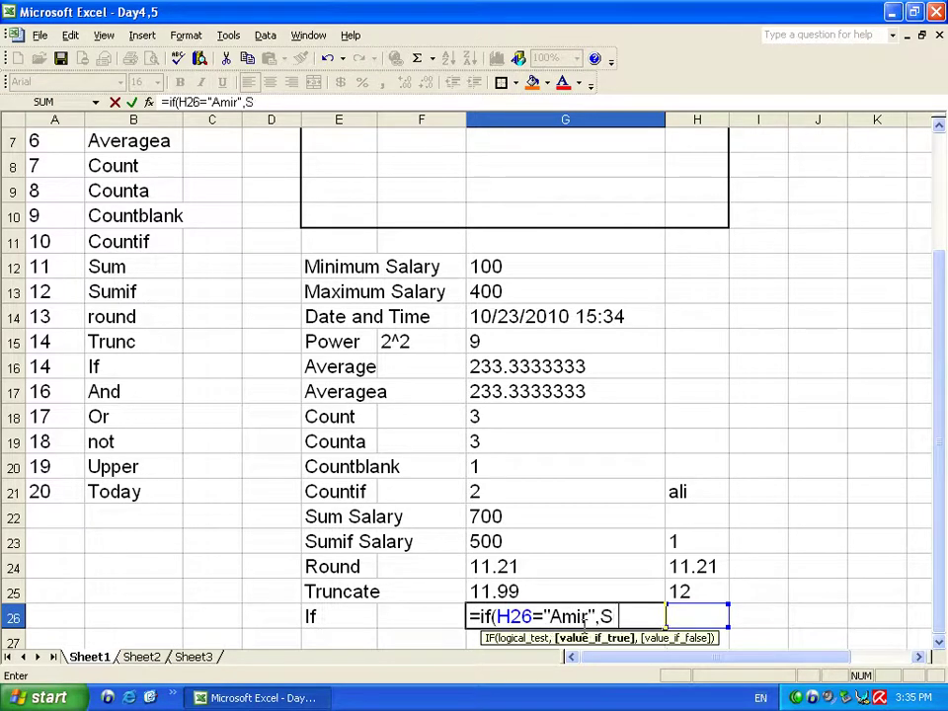
{"action": "type", "text": " Eng"}
{"action": "key", "text": "BackSpace"}
{"action": "key", "text": "BackSpace"}
{"action": "key", "text": "BackSpace"}
{"action": "key", "text": "BackSpace"}
{"action": "key", "text": "BackSpace"}
{"action": "type", "text": "\"S Eng"}
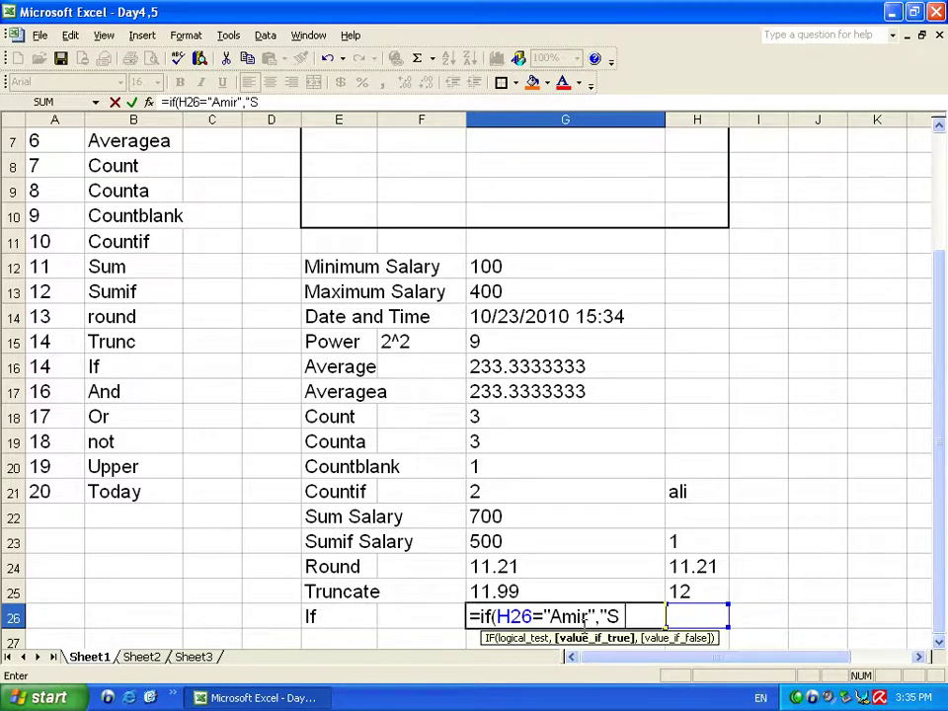
{"action": "type", "text": "\""}
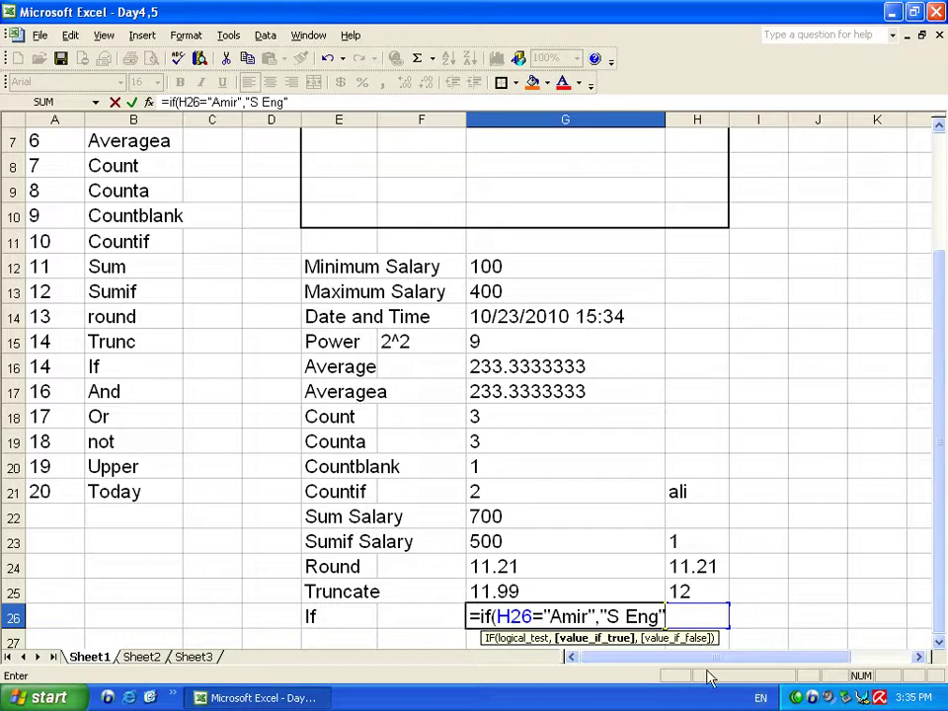
Step: Nest a second IF as the value if false in G26, testing H26 against another employee's quoted name and returning "J Eng"
{"action": "type", "text": ",if"}
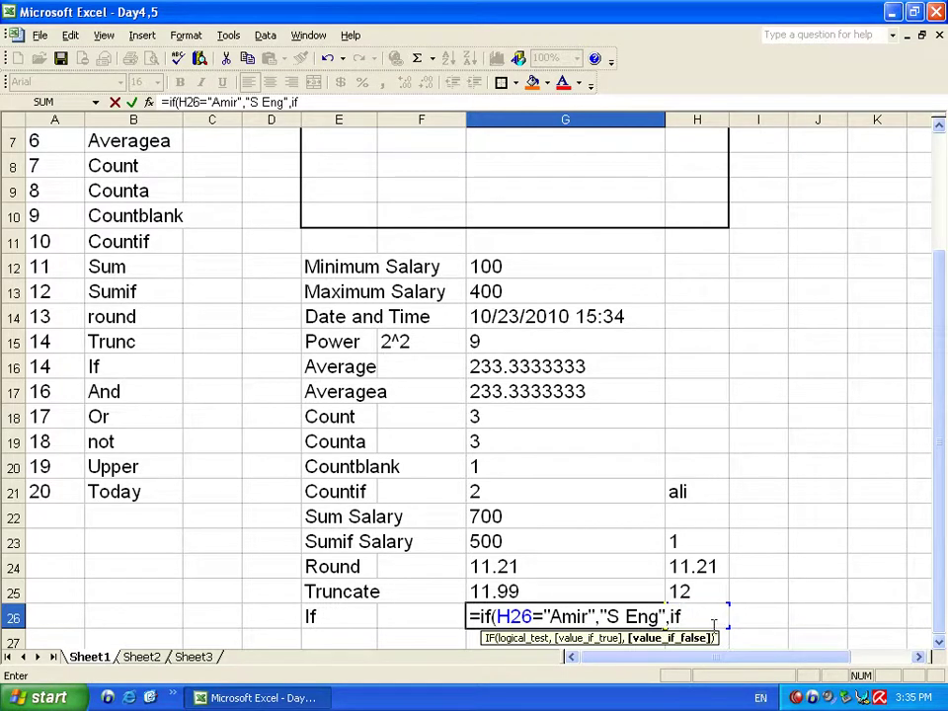
{"action": "type", "text": "("}
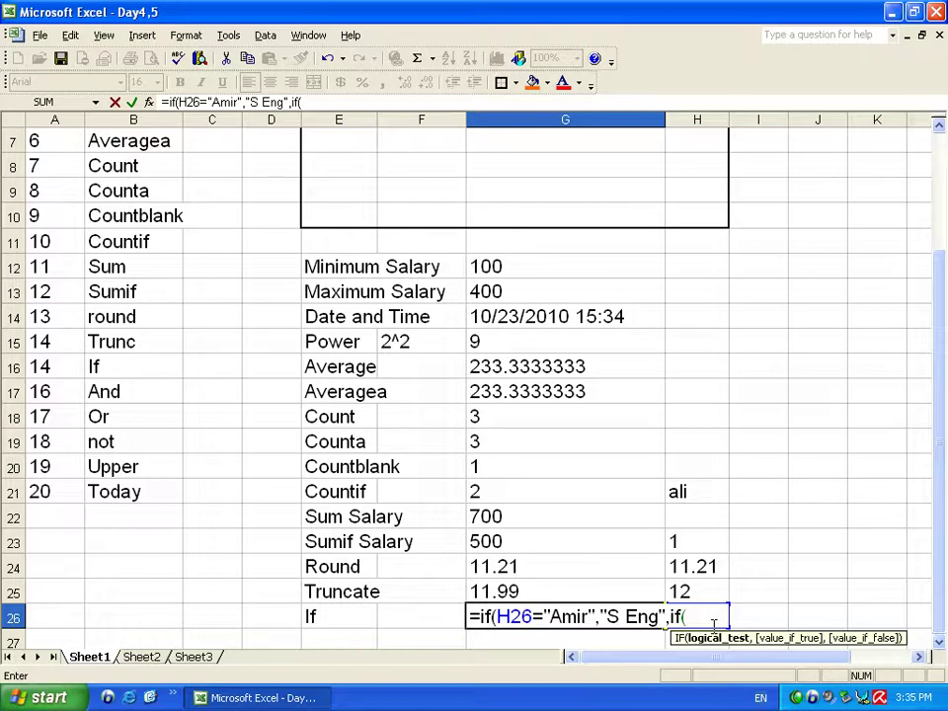
{"action": "left_click", "coordinate": [718, 616]}
{"action": "left_click", "coordinate": [748, 616]}
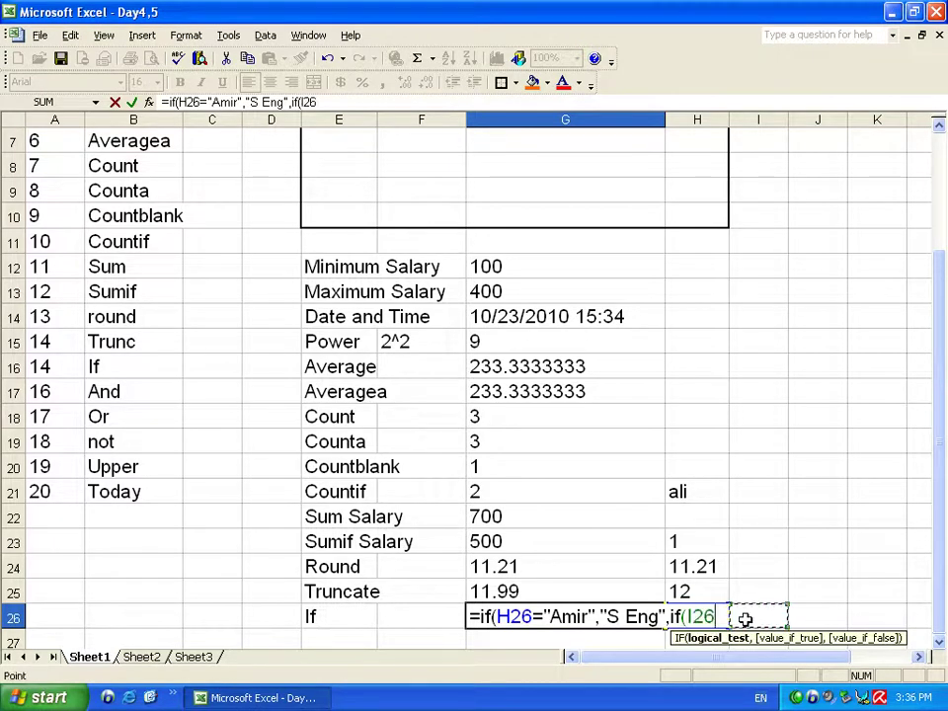
{"action": "key", "text": "Left"}
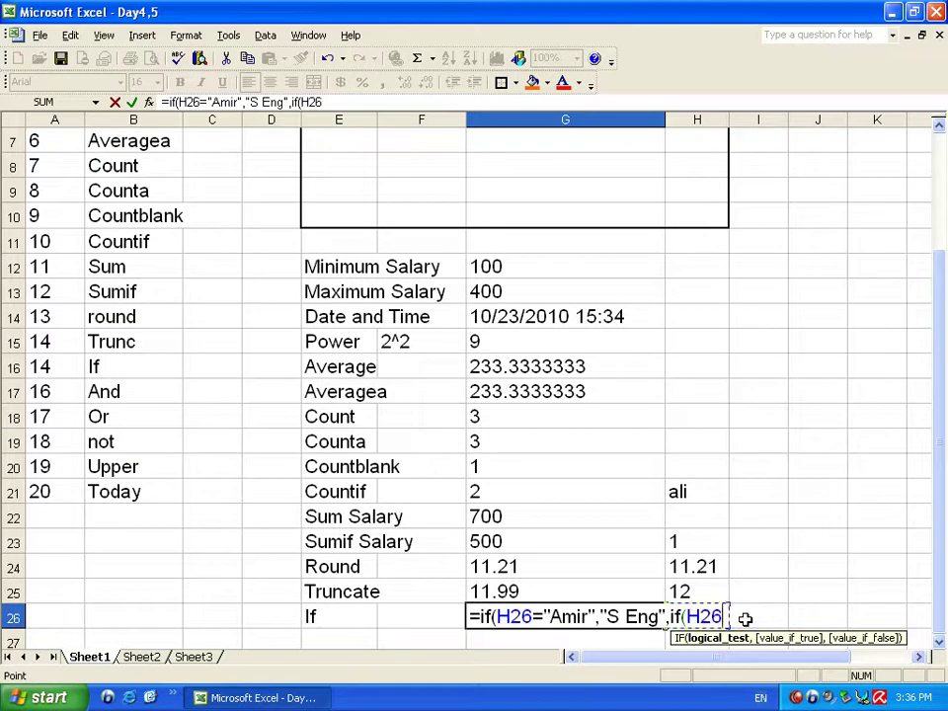
{"action": "type", "text": "="}
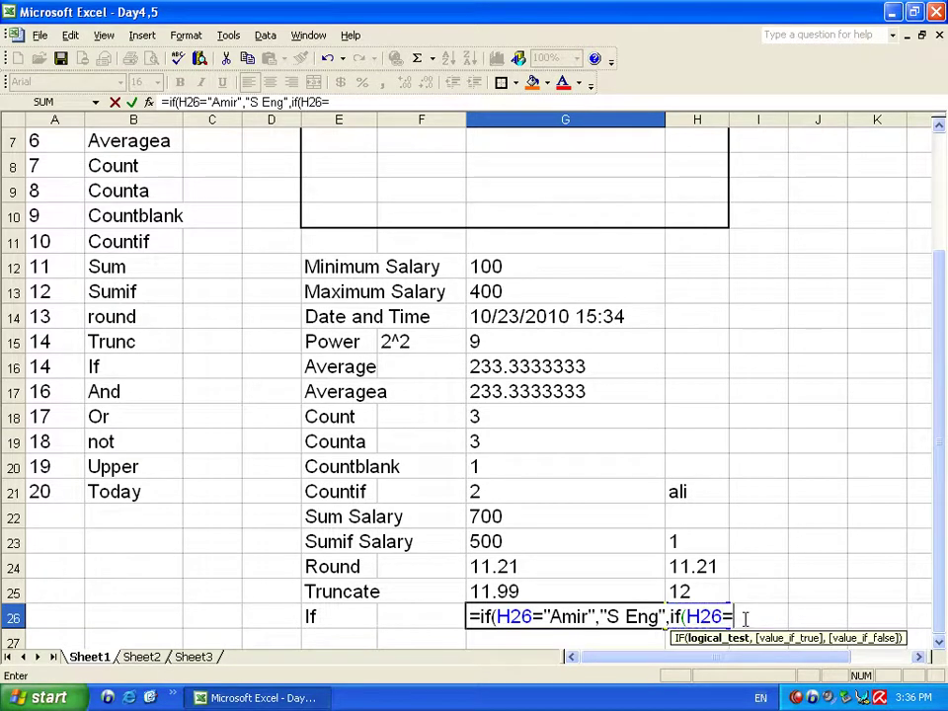
{"action": "type", "text": "\""}
{"action": "type", "text": "Sa"}
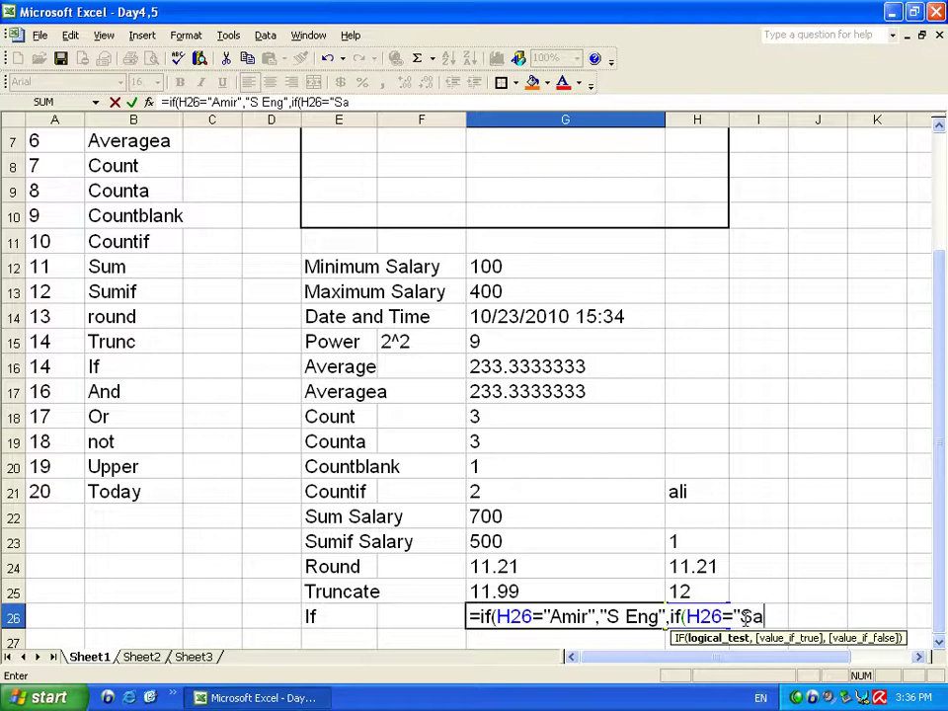
{"action": "type", "text": "ifullah"}
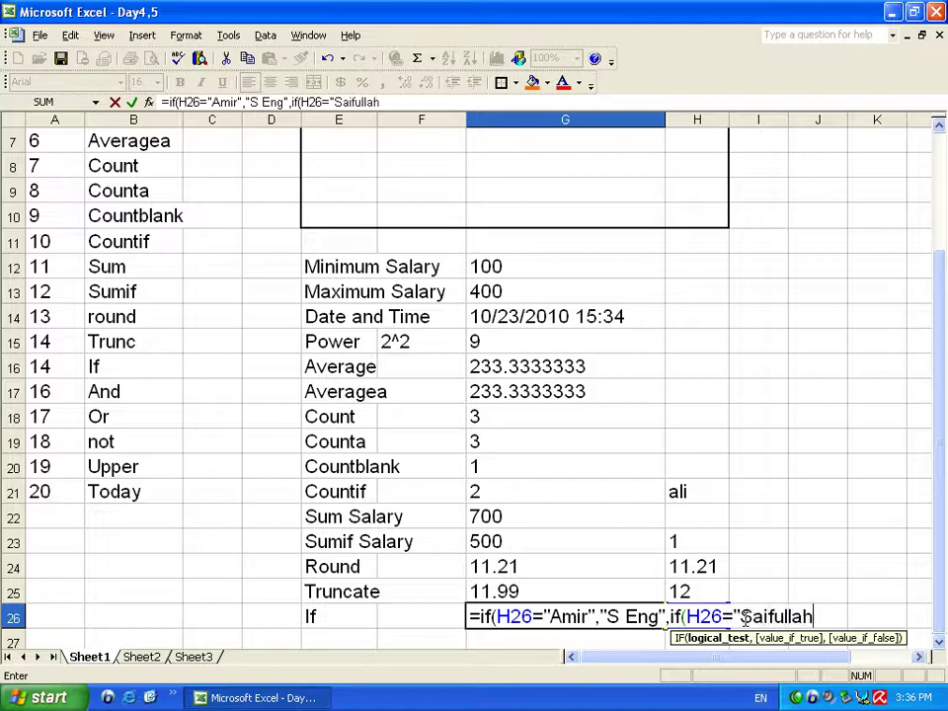
{"action": "type", "text": "\","}
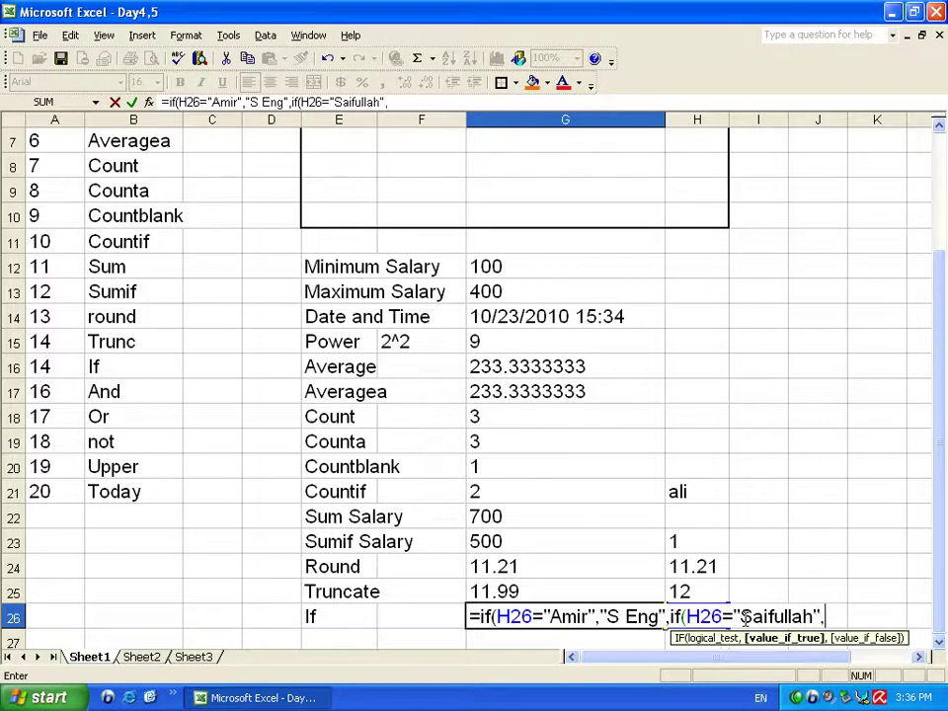
{"action": "type", "text": "\"J Eng\""}
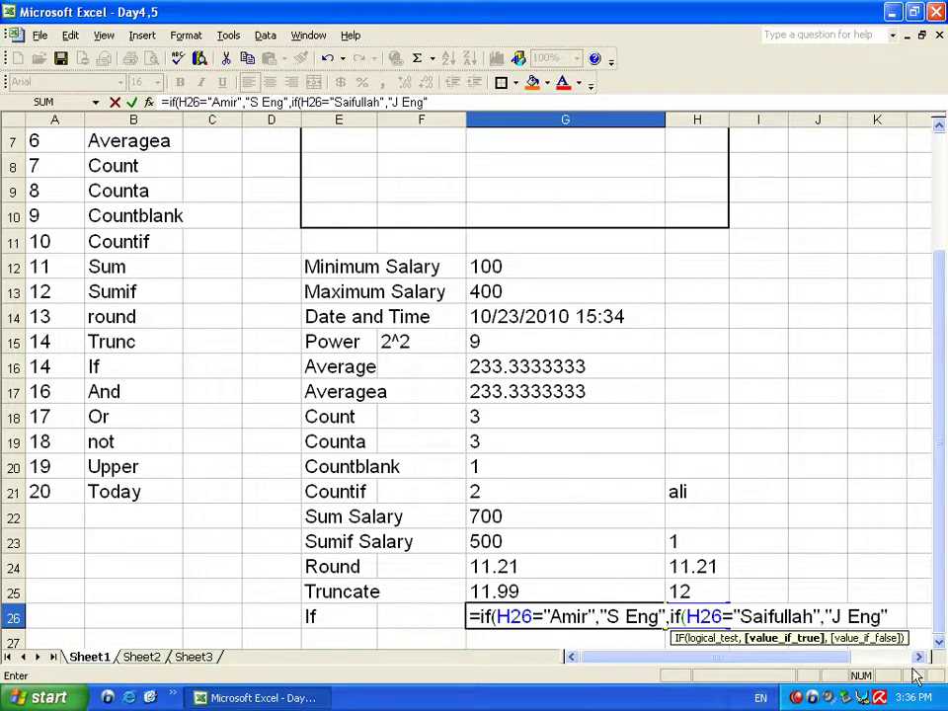
Step: Give the nested IF the quoted text "Eng" as its value if false and complete the G26 formula
{"action": "type", "text": ",\"\""}
{"action": "key", "text": "BackSpace"}
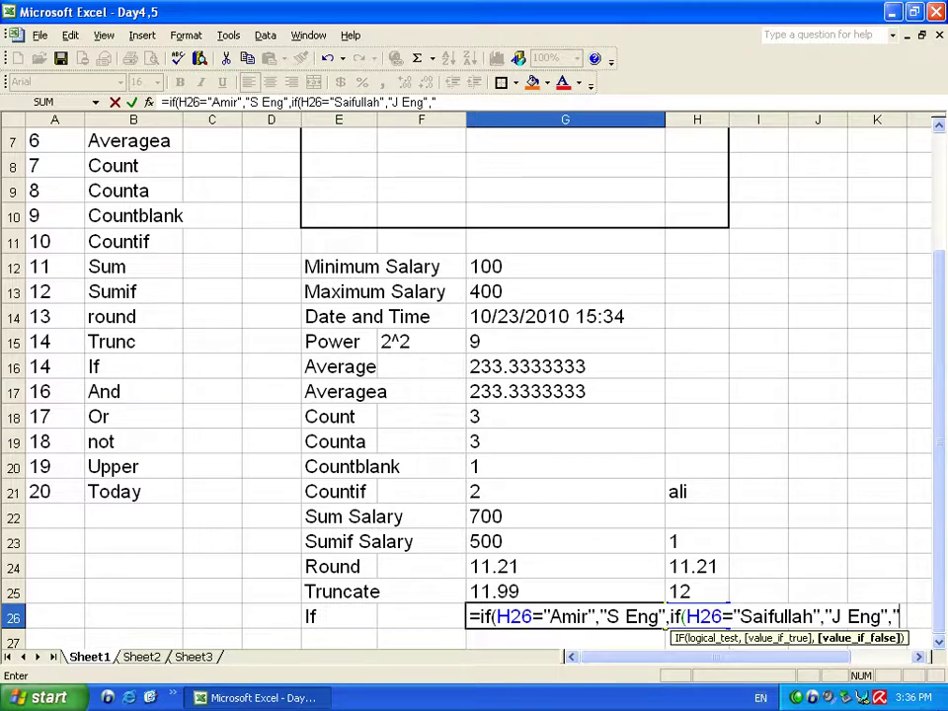
{"action": "type", "text": "\""}
{"action": "key", "text": "Left"}
{"action": "key", "text": "BackSpace"}
{"action": "key", "text": "Delete"}
{"action": "type", "text": "\""}
{"action": "left_click", "coordinate": [900, 617]}
{"action": "type", "text": "Eng"}
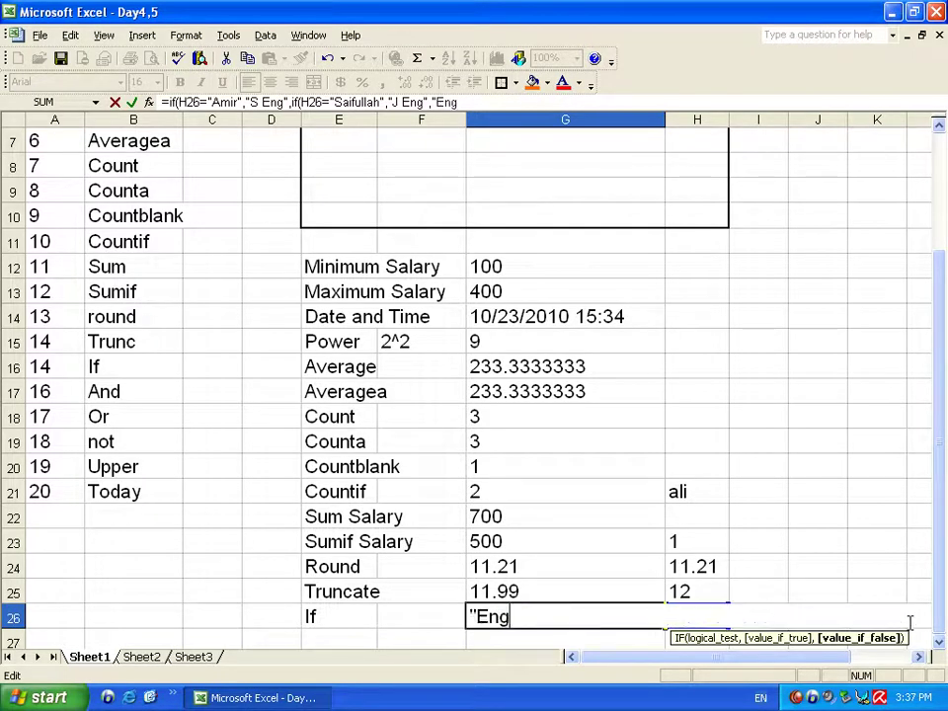
{"action": "type", "text": "\")"}
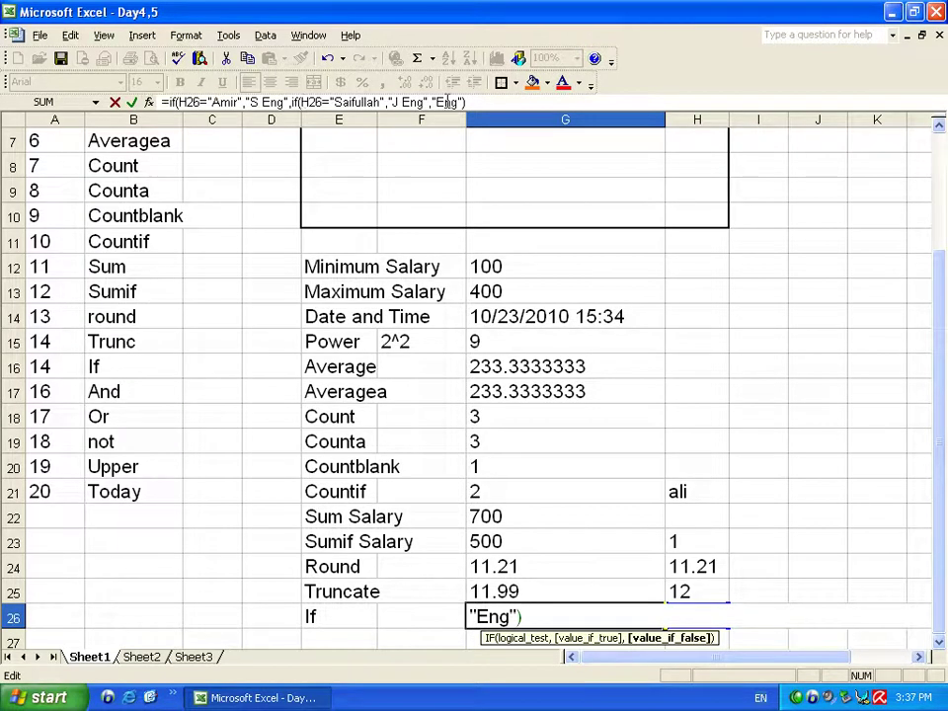
{"action": "type", "text": ")"}
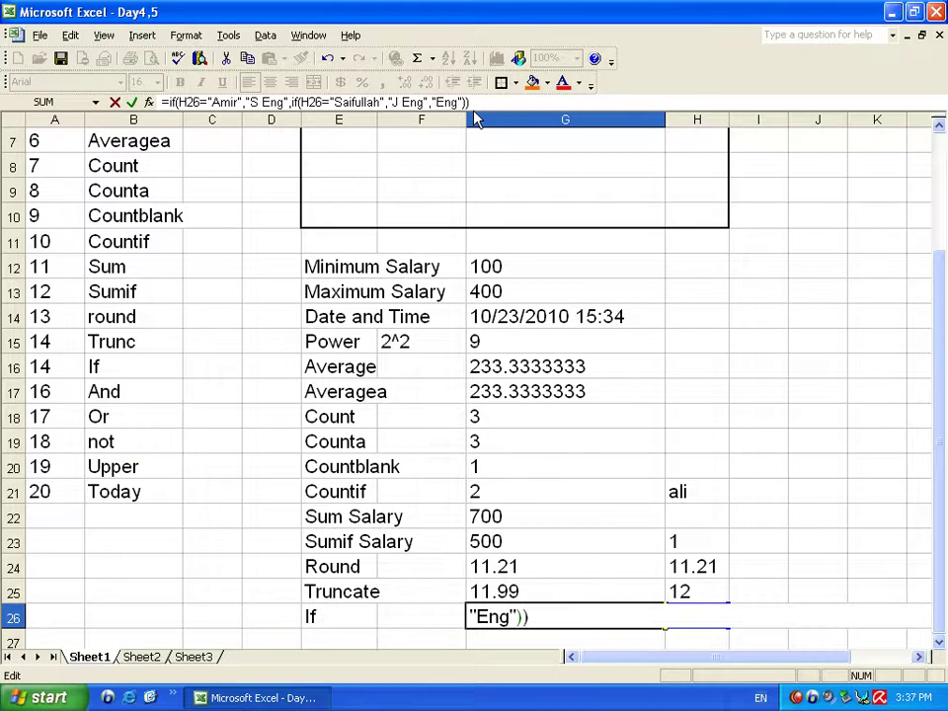
{"action": "key", "text": "Return"}
Step: Test the G26 formula by entering a non-matching name in H26, followed by the first condition's name in lowercase
{"action": "key", "text": "Up"}
{"action": "key", "text": "Right"}
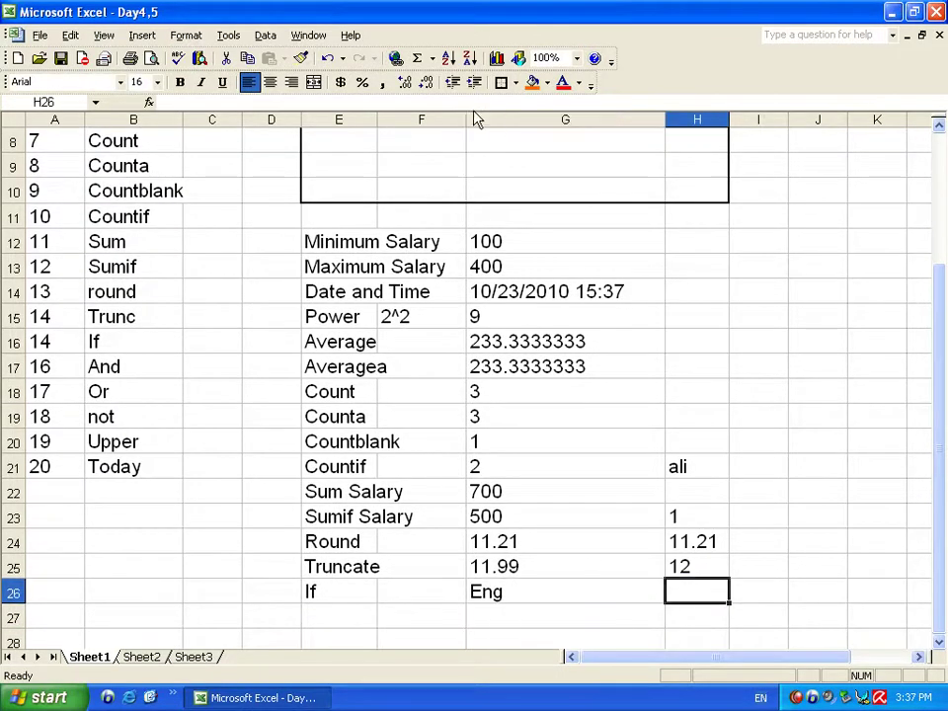
{"action": "type", "text": "Ali"}
{"action": "key", "text": "Return"}
{"action": "key", "text": "Up"}
{"action": "type", "text": "amir"}
{"action": "key", "text": "Return"}
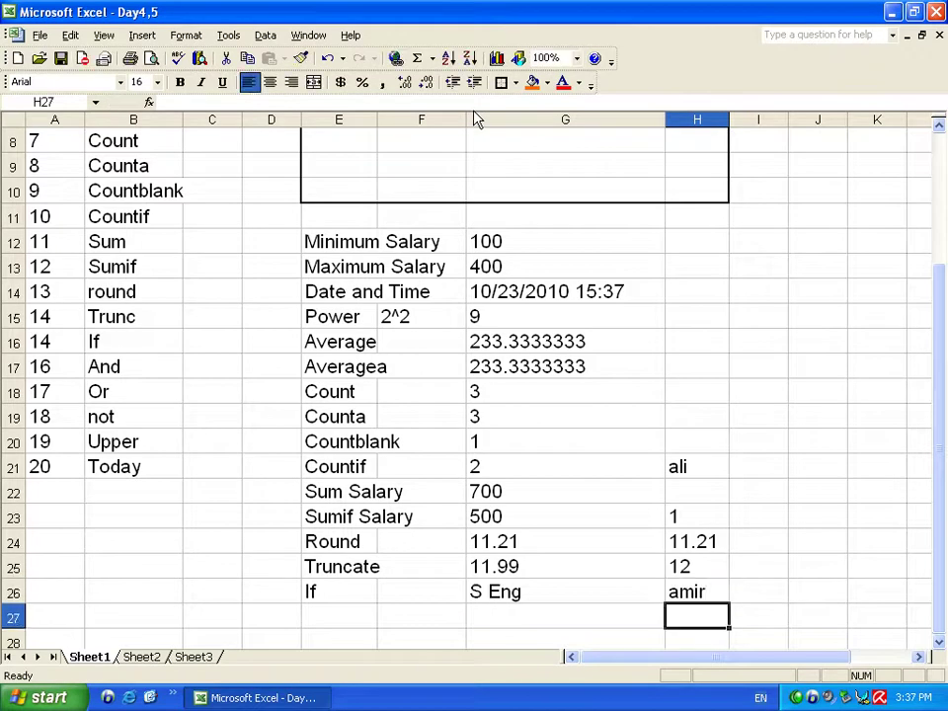
Step: Replace the name in H26 with the one tested by the nested IF condition
{"action": "key", "text": "Up"}
{"action": "type", "text": "Sau"}
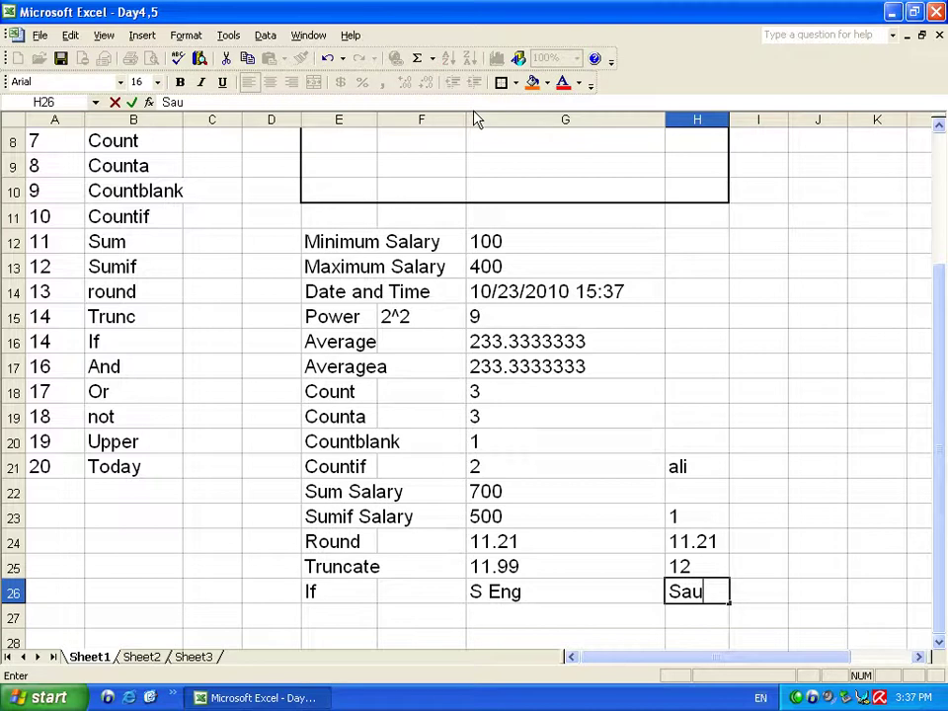
{"action": "key", "text": "BackSpace"}
{"action": "type", "text": "ifullah"}
{"action": "key", "text": "Return"}
Step: Try two other names in H26, one after the other, that match neither IF condition
{"action": "key", "text": "Up"}
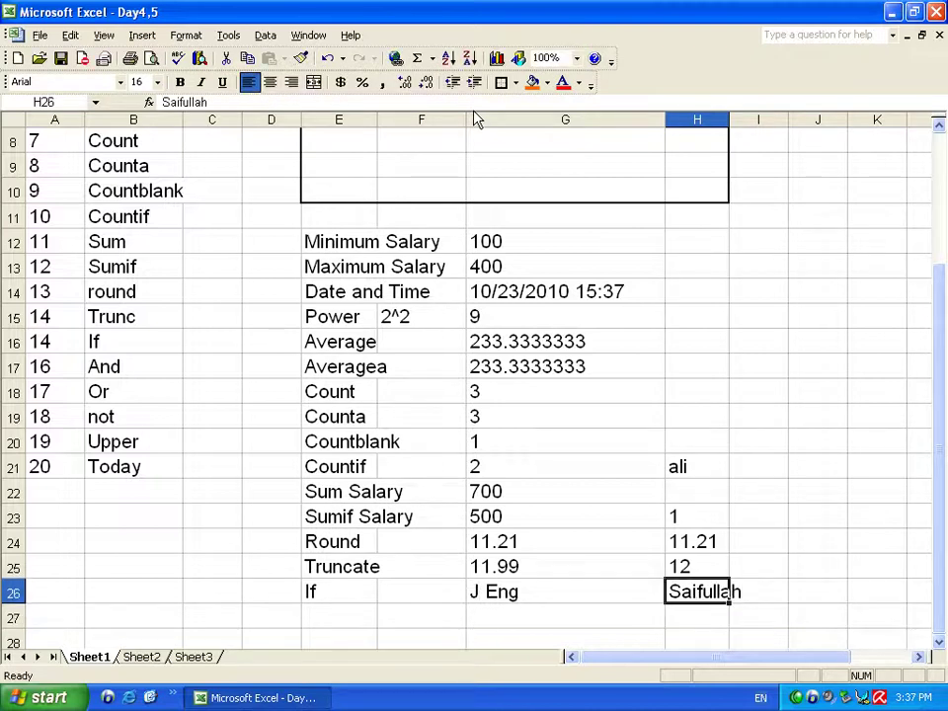
{"action": "type", "text": "Ra"}
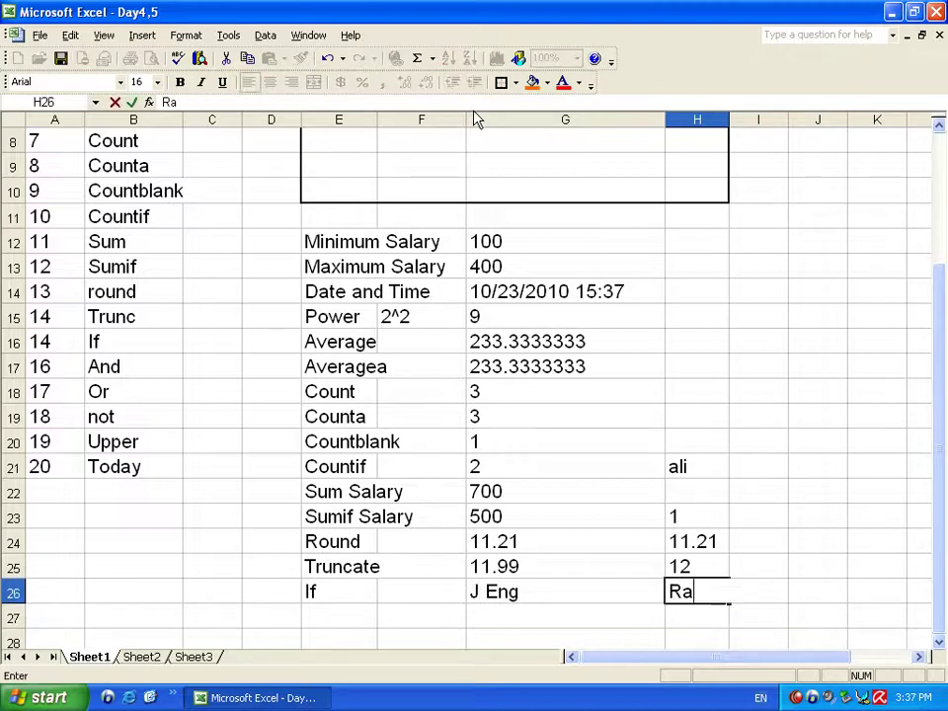
{"action": "type", "text": "himullah"}
{"action": "key", "text": "Return"}
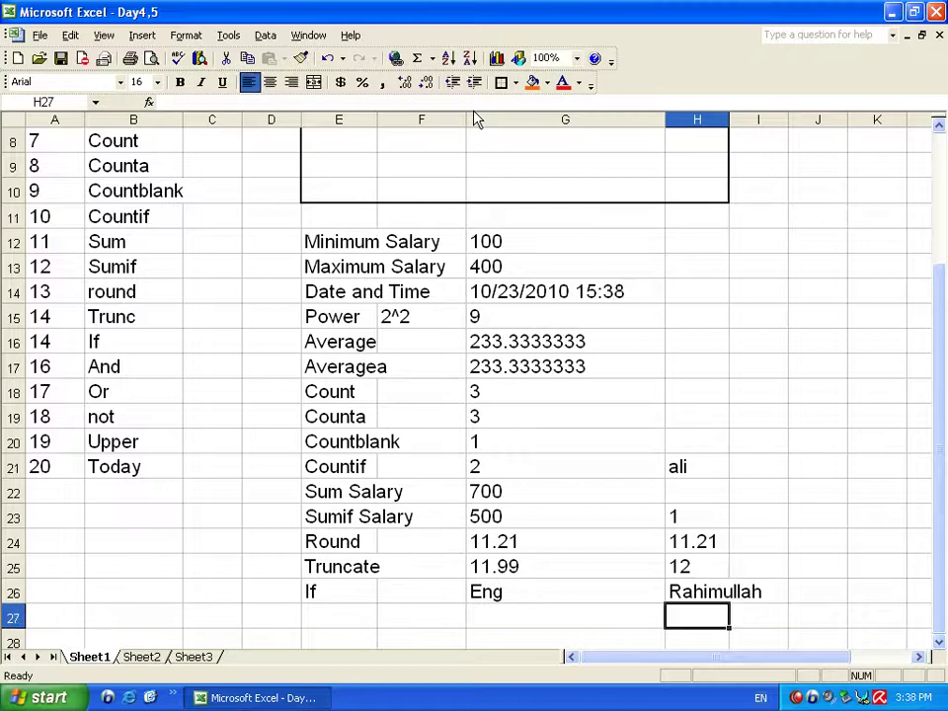
{"action": "key", "text": "Up"}
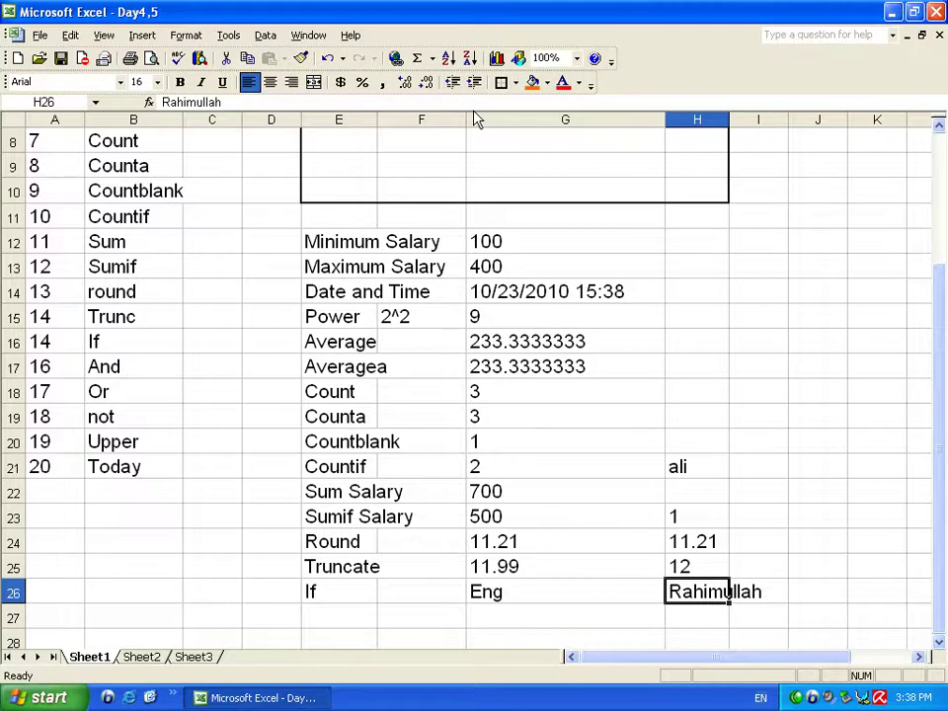
{"action": "type", "text": "Khalid"}
{"action": "key", "text": "Return"}
{"action": "key", "text": "Up"}
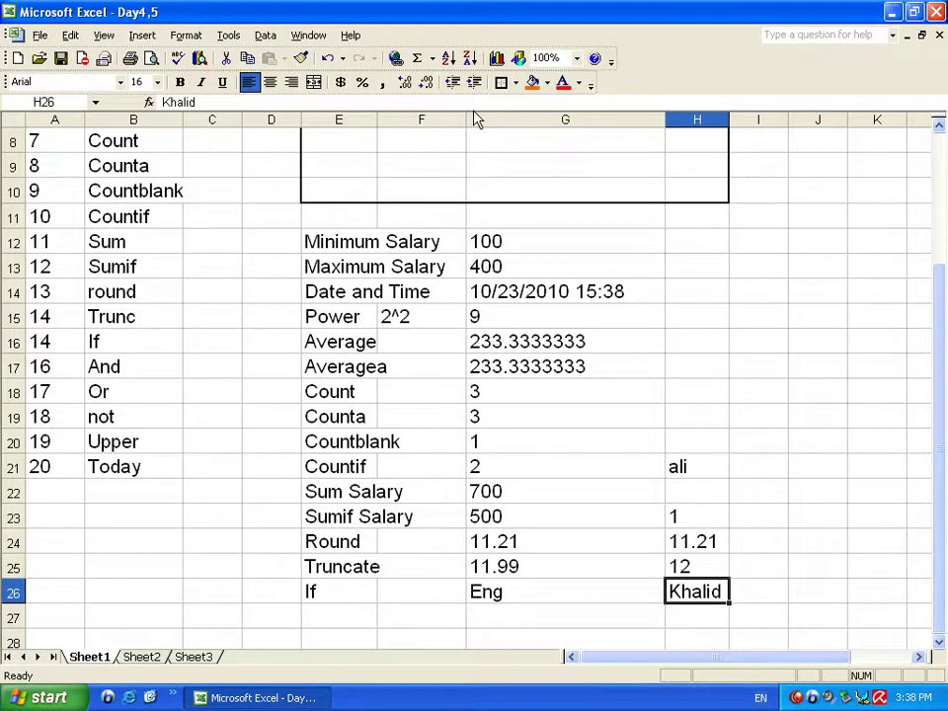
Step: Set H26 to the capitalized name tested by the first IF condition
{"action": "type", "text": "Amir"}
{"action": "key", "text": "Return"}
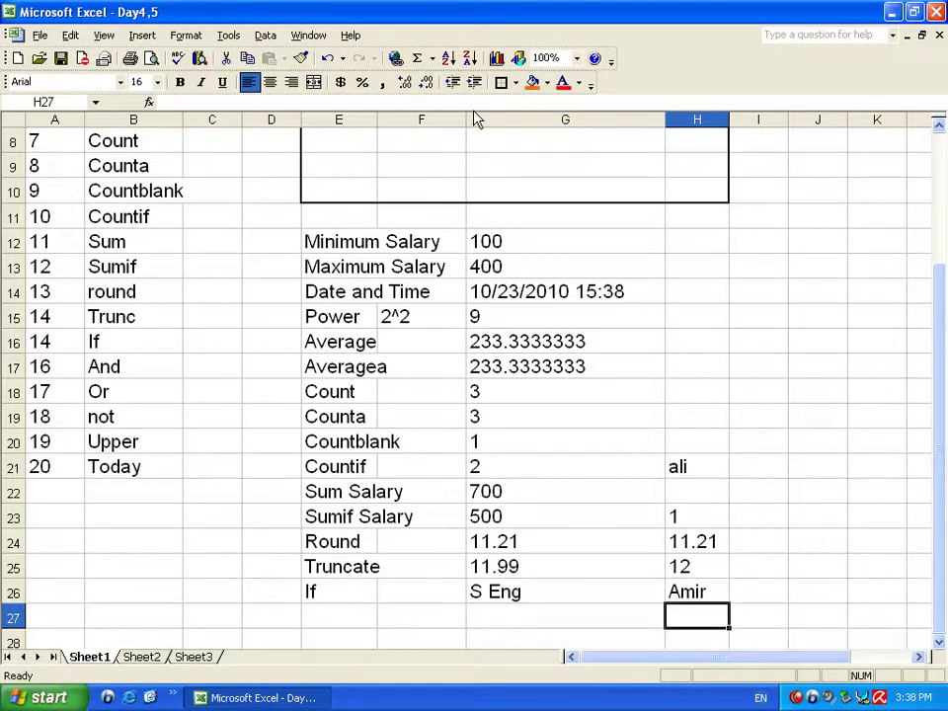
{"action": "key", "text": "Up"}
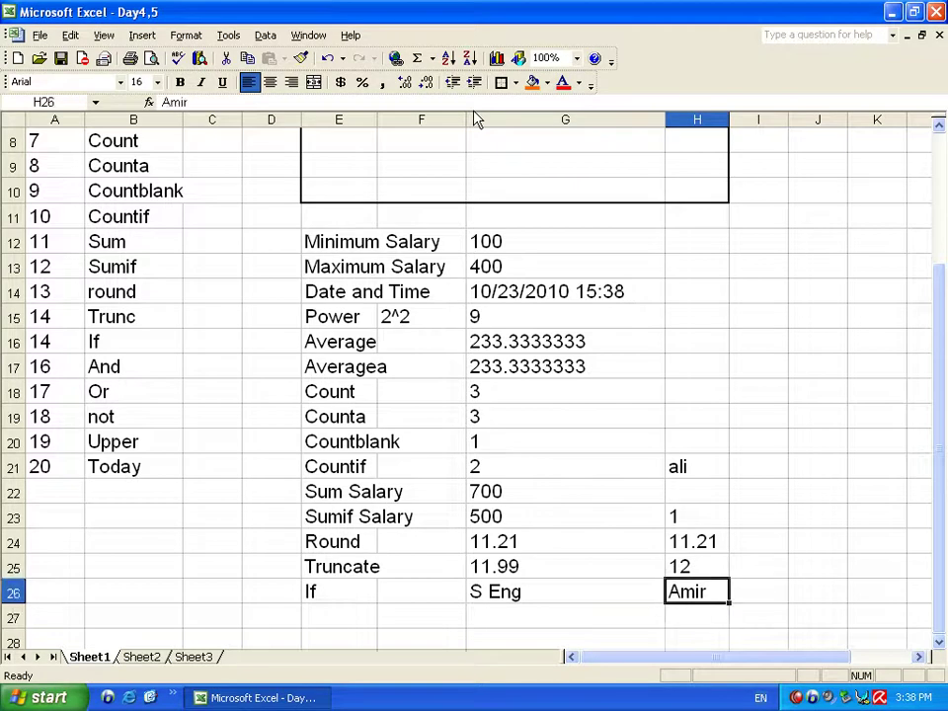
{"action": "left_click", "coordinate": [332, 607]}
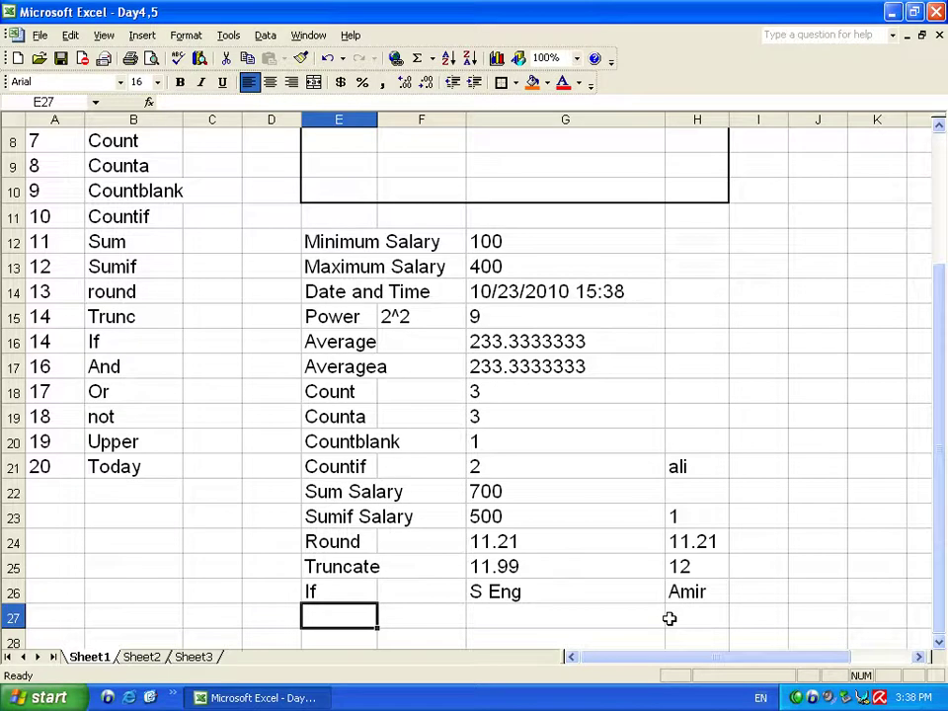
{"action": "left_click", "coordinate": [686, 611]}
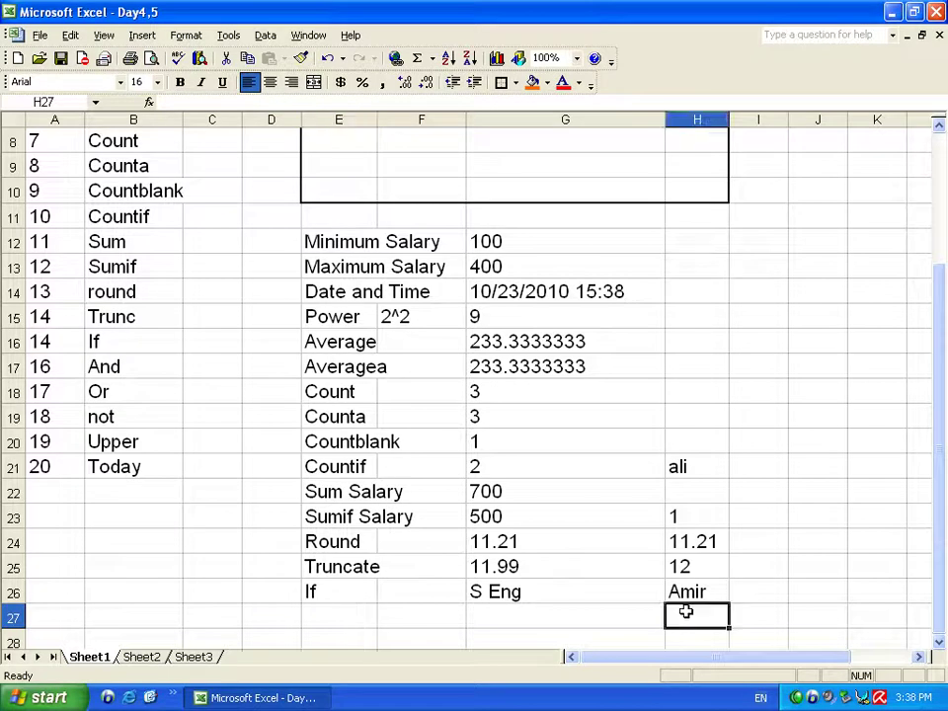
{"action": "left_click", "coordinate": [751, 612]}
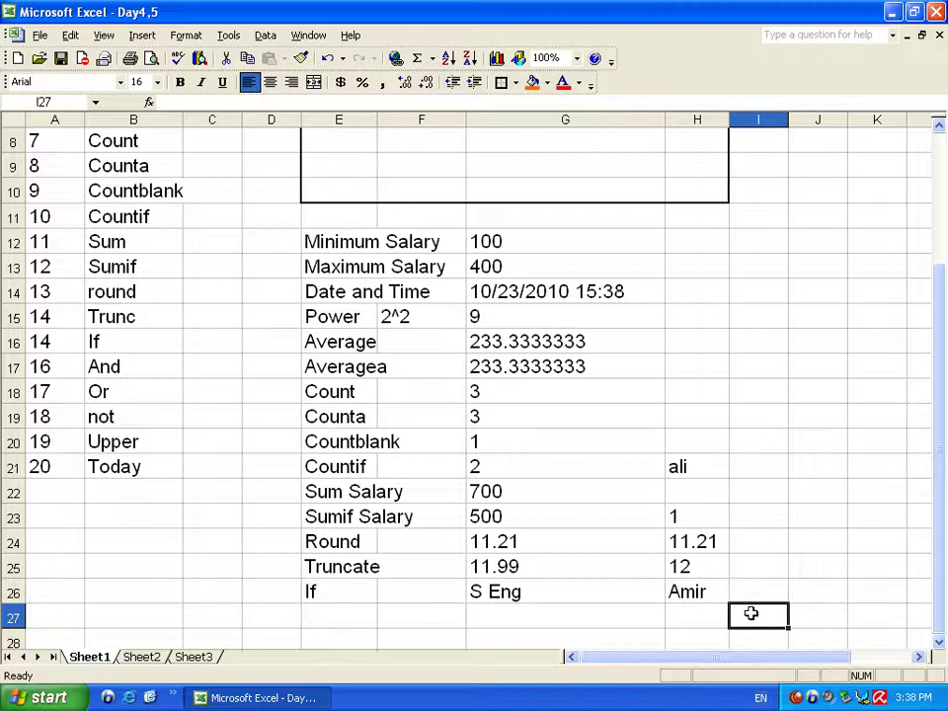
{"action": "left_click", "coordinate": [820, 618]}
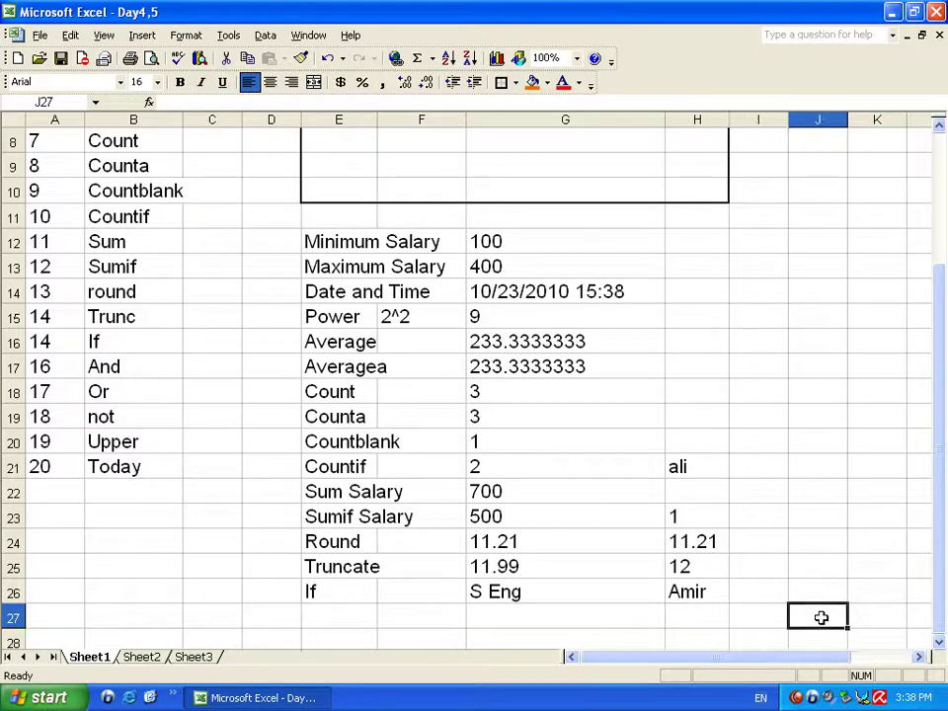
{"action": "left_click", "coordinate": [691, 614]}
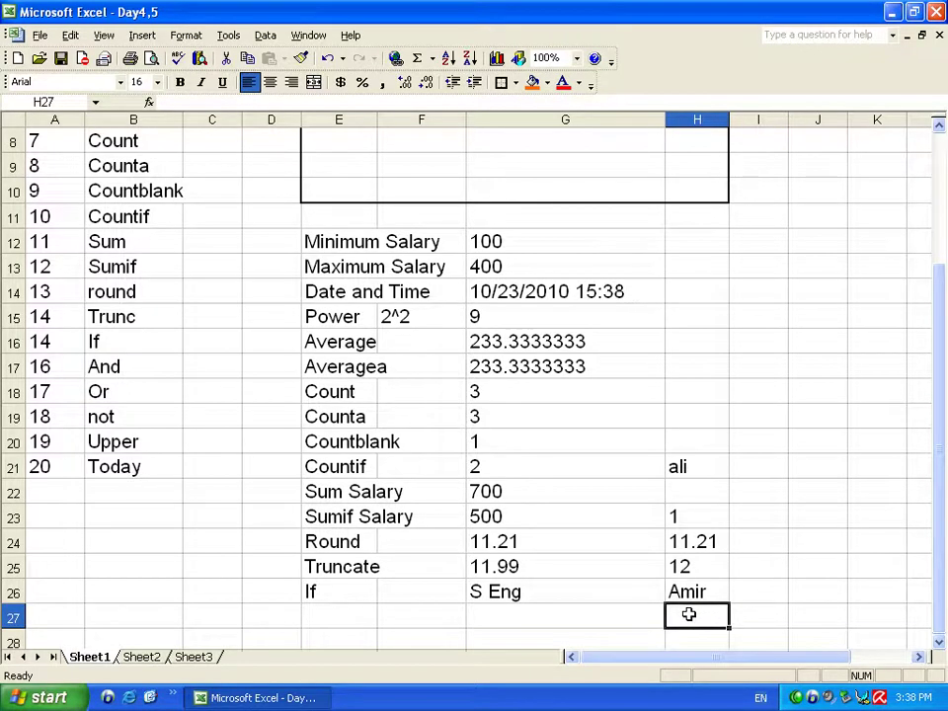
{"action": "left_click", "coordinate": [749, 615]}
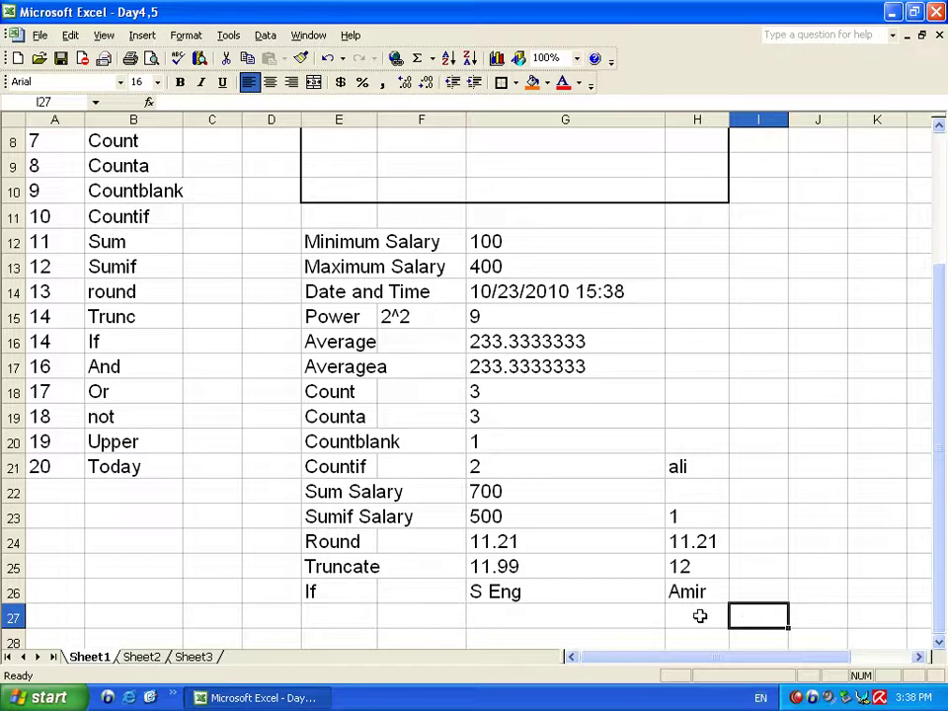
{"action": "left_click", "coordinate": [811, 620]}
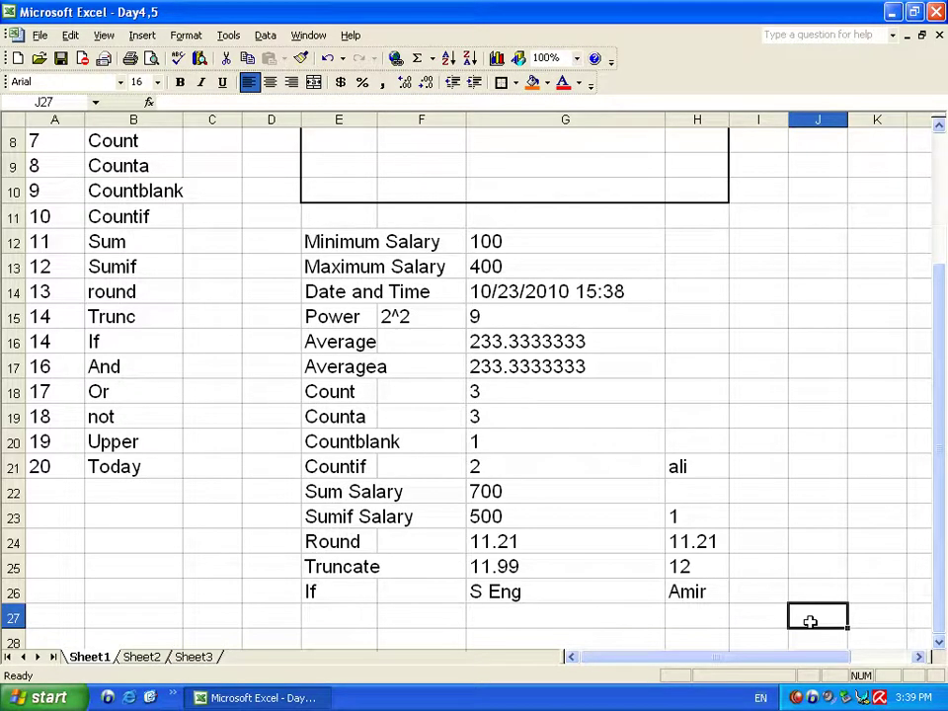
{"action": "left_click", "coordinate": [716, 615]}
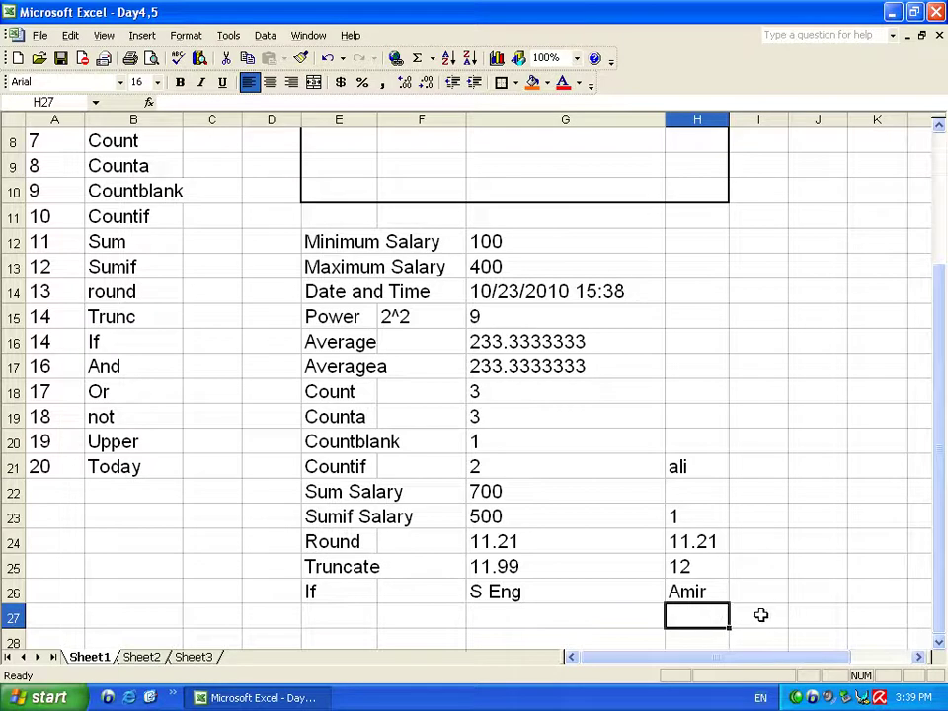
{"action": "left_click", "coordinate": [762, 616]}
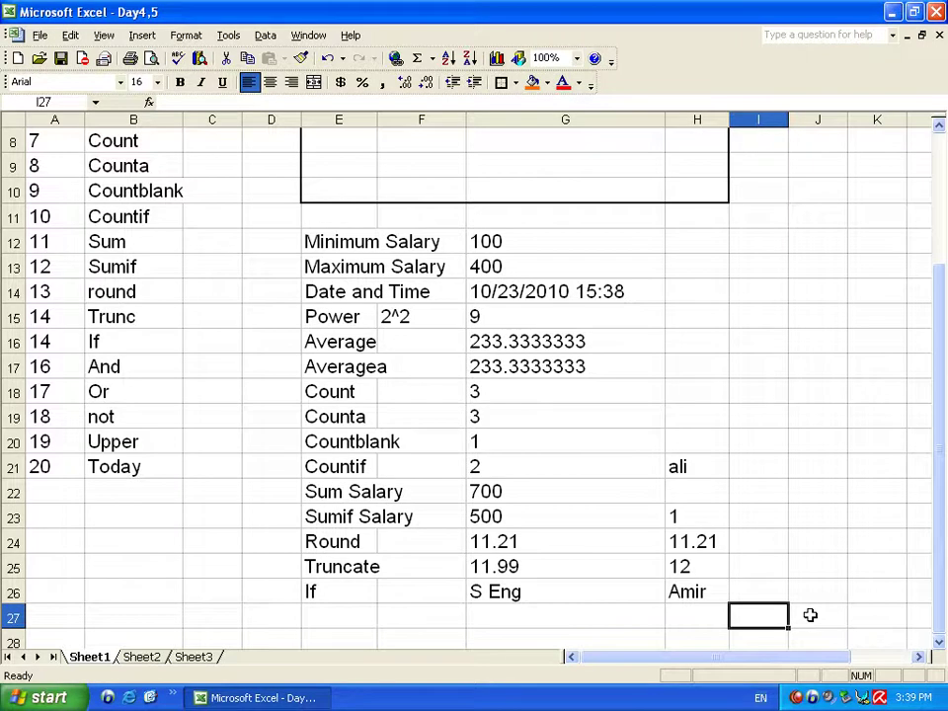
{"action": "left_click", "coordinate": [809, 615]}
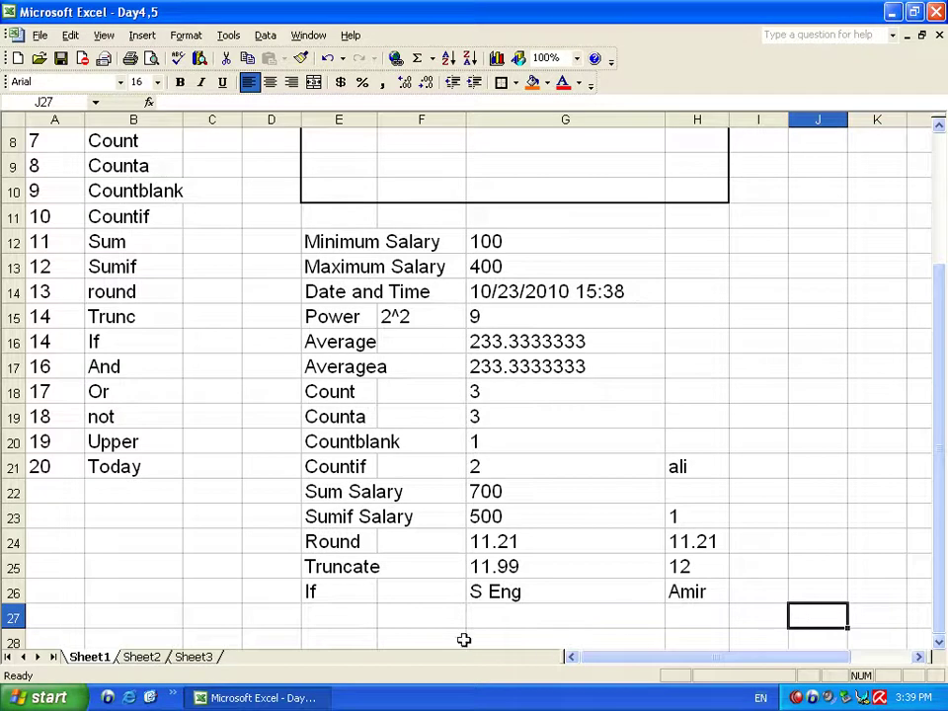
Step: Enter the label "if and functions" in cell E27, directly below the If row
{"action": "left_click", "coordinate": [347, 613]}
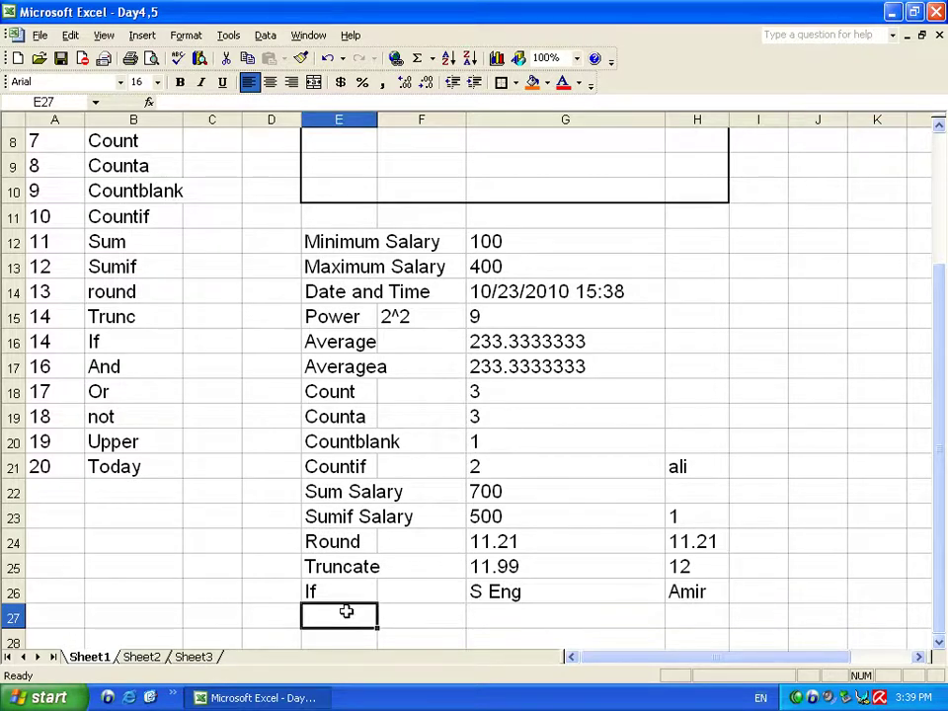
{"action": "type", "text": "if and"}
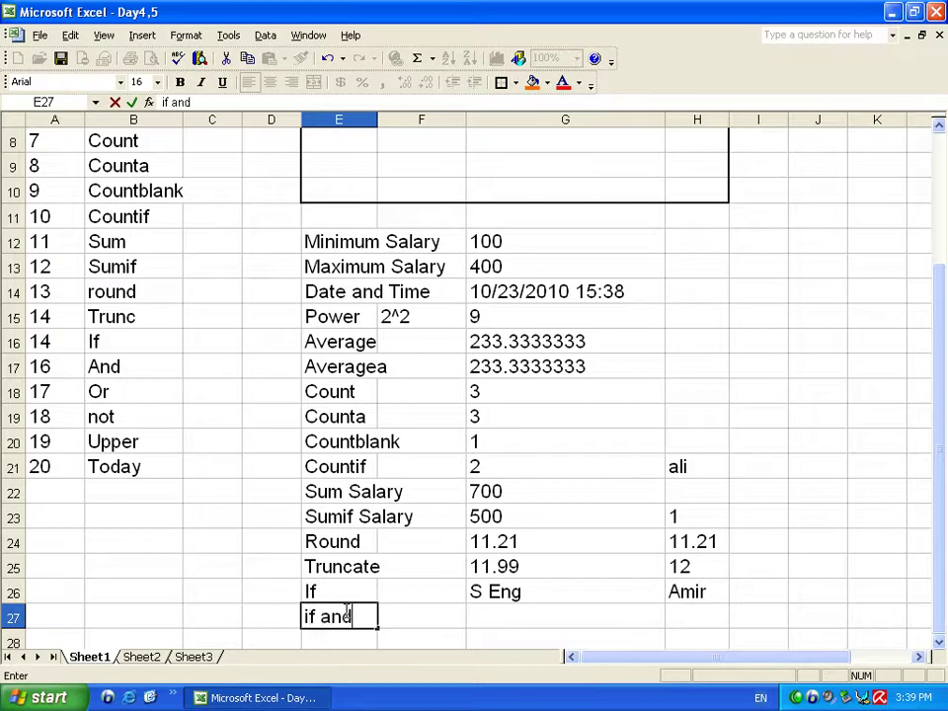
{"action": "type", "text": " functions"}
{"action": "key", "text": "Return"}
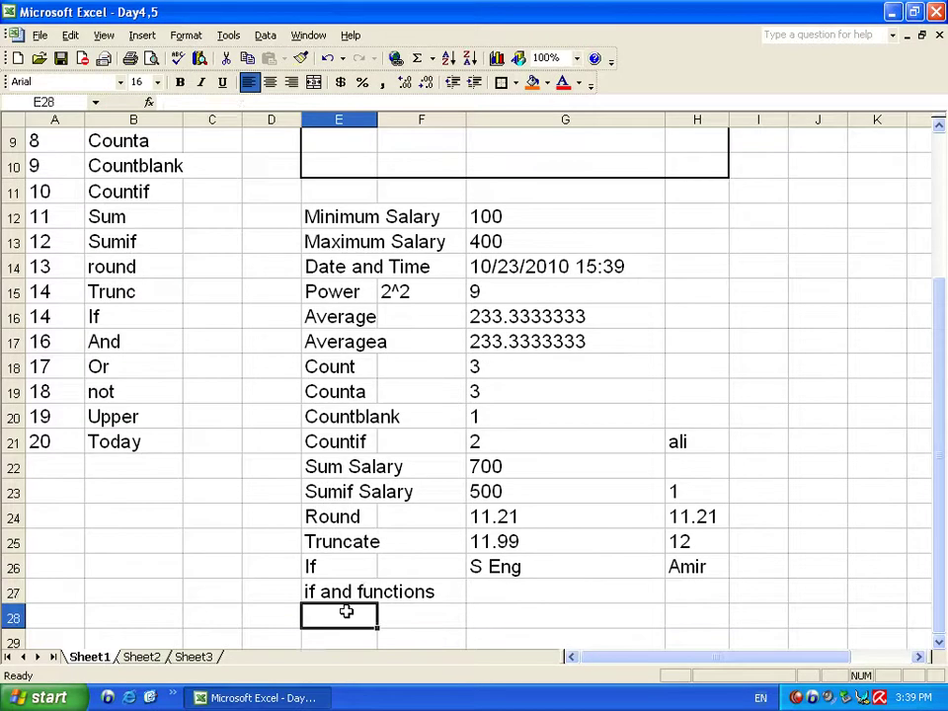
Step: Start an IF formula in G27 with a nested AND whose first condition compares H27 with the name shown in H26
{"action": "key", "text": "Up"}
{"action": "key", "text": "Right"}
{"action": "key", "text": "Right"}
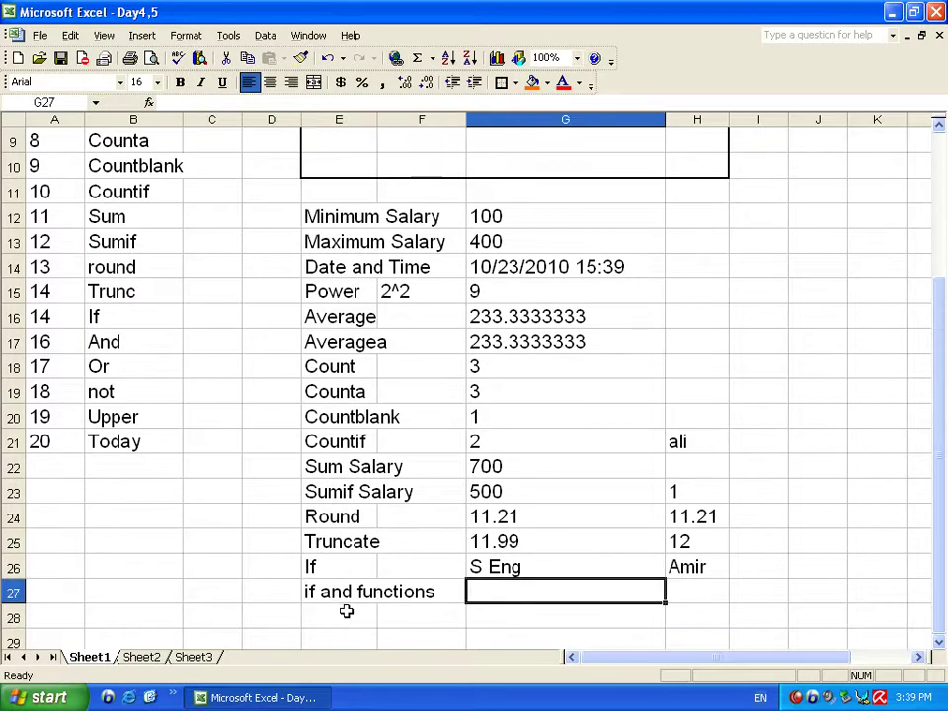
{"action": "type", "text": "="}
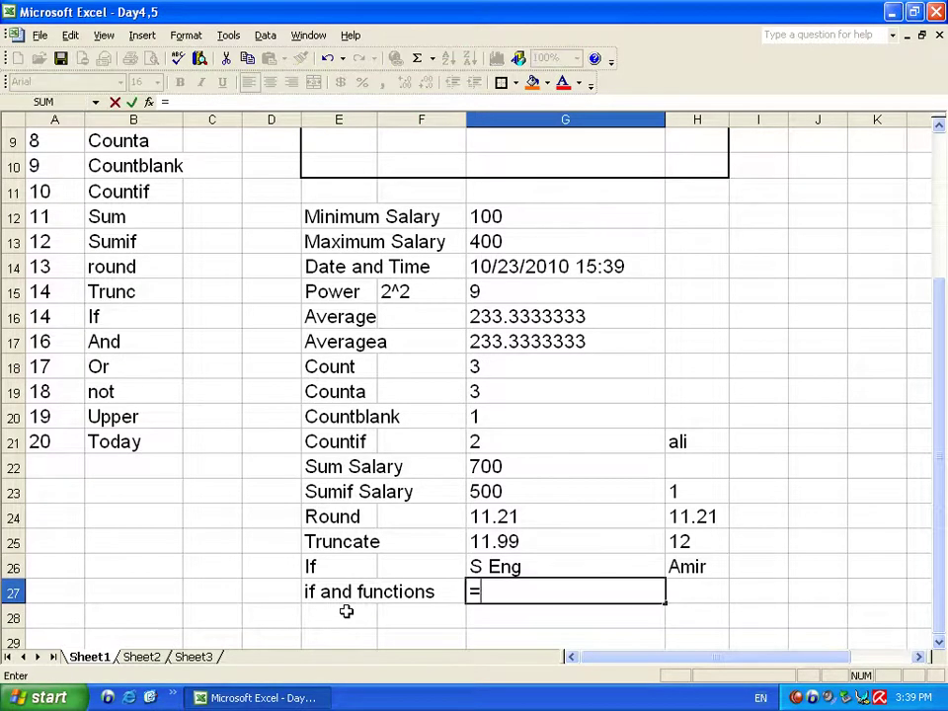
{"action": "type", "text": "if(and"}
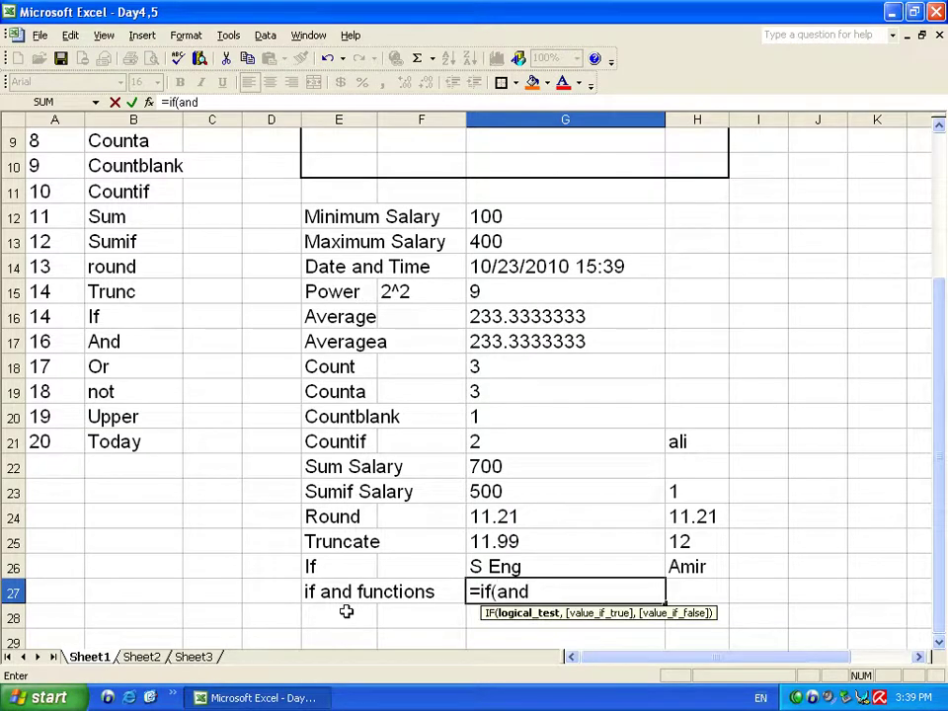
{"action": "type", "text": "("}
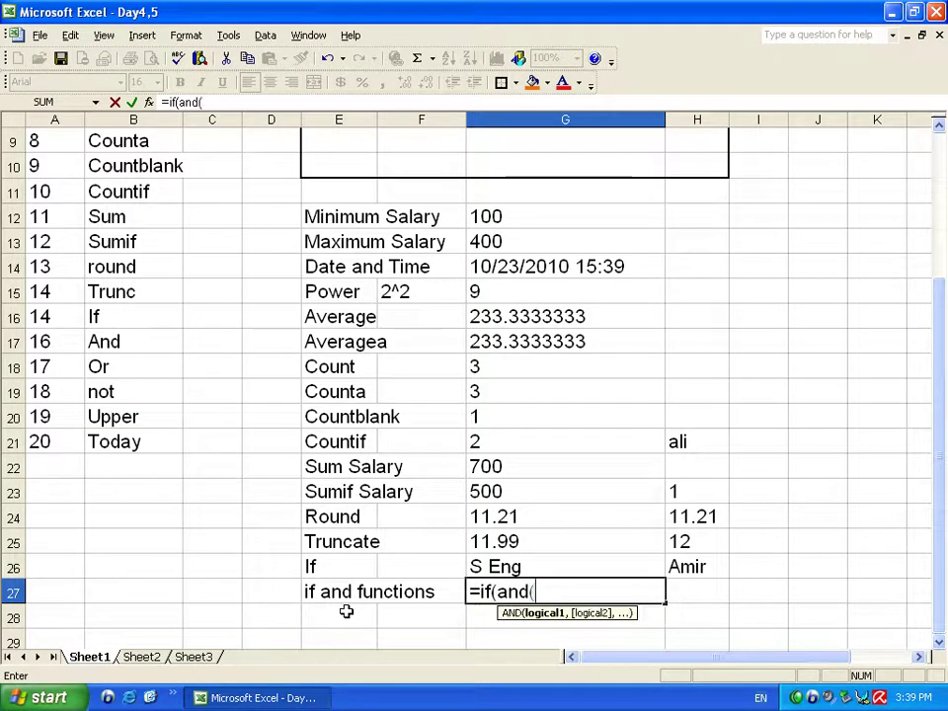
{"action": "left_click", "coordinate": [696, 590]}
{"action": "type", "text": "=\"Am"}
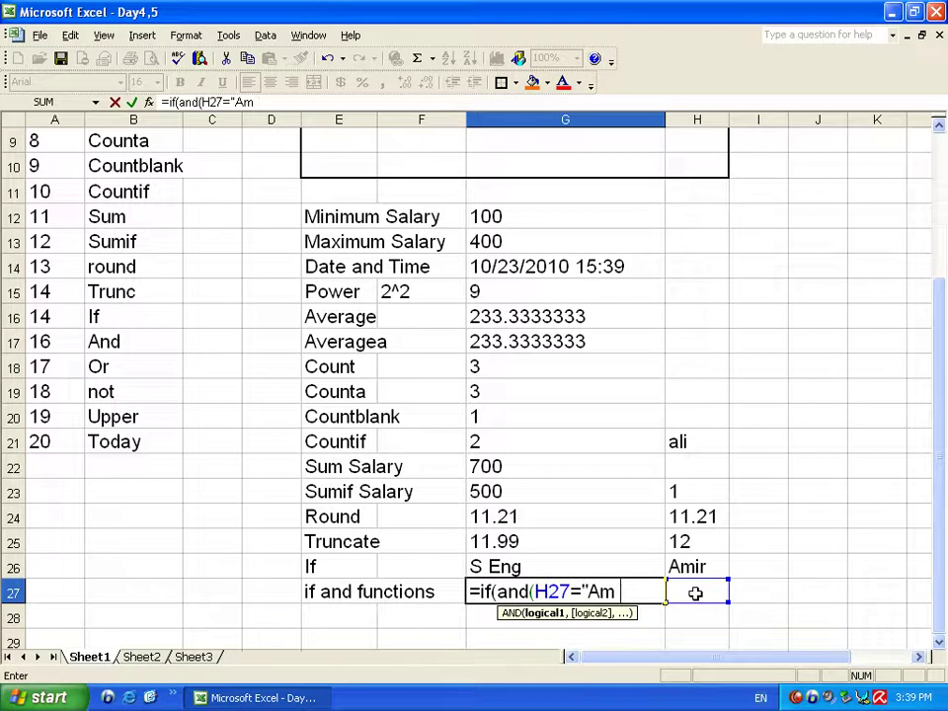
{"action": "type", "text": "ir\","}
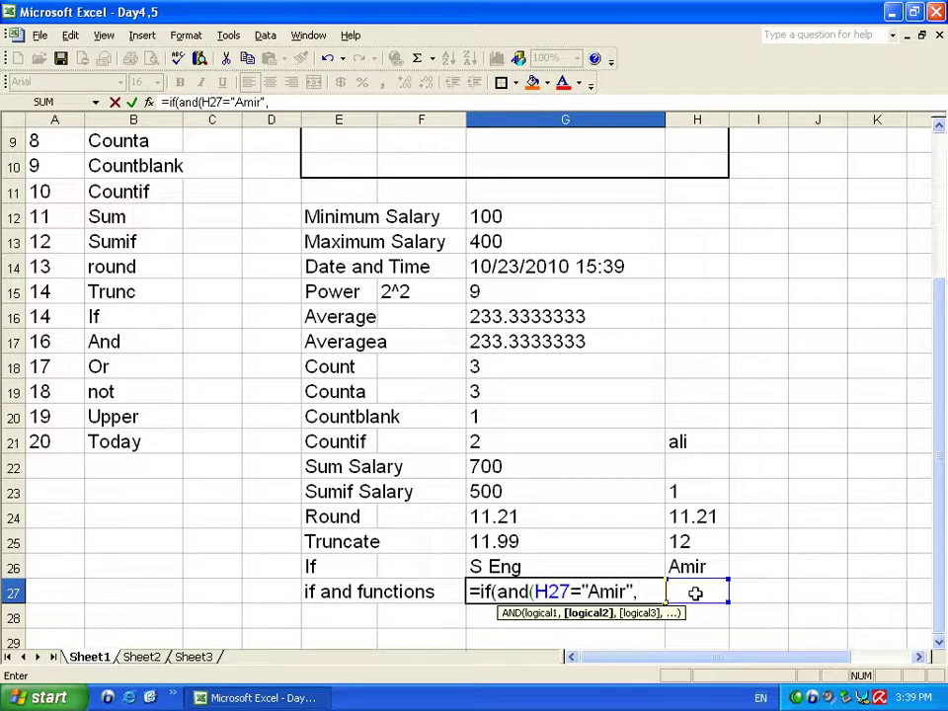
Step: Add I27="S Eng" as the second condition of the AND in G27 and close the AND
{"action": "left_click", "coordinate": [762, 591]}
{"action": "type", "text": "=\"S"}
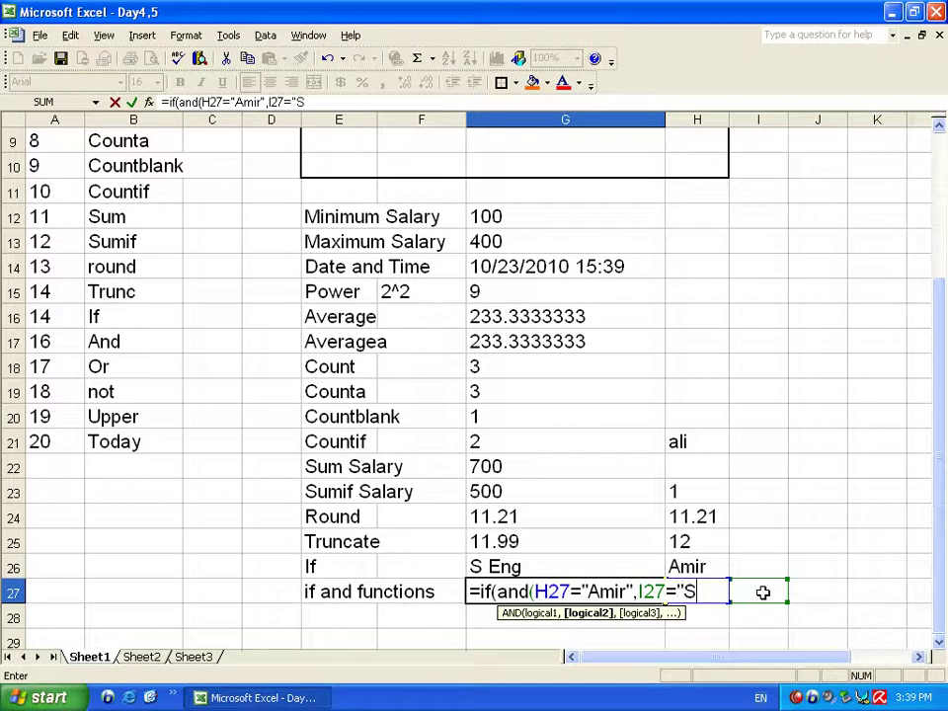
{"action": "type", "text": " Eng\""}
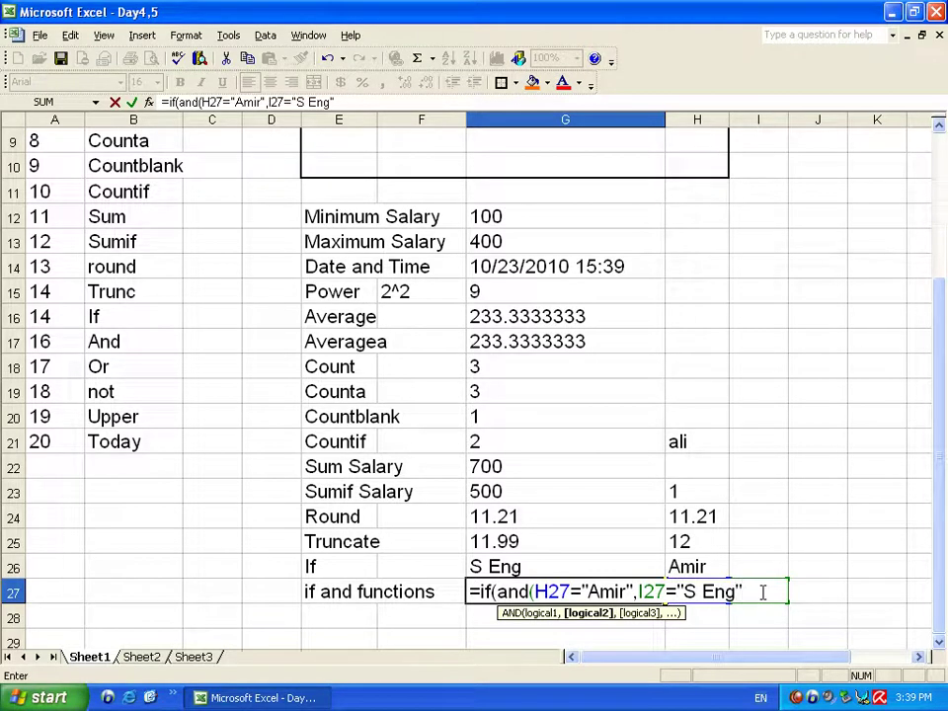
{"action": "type", "text": ")"}
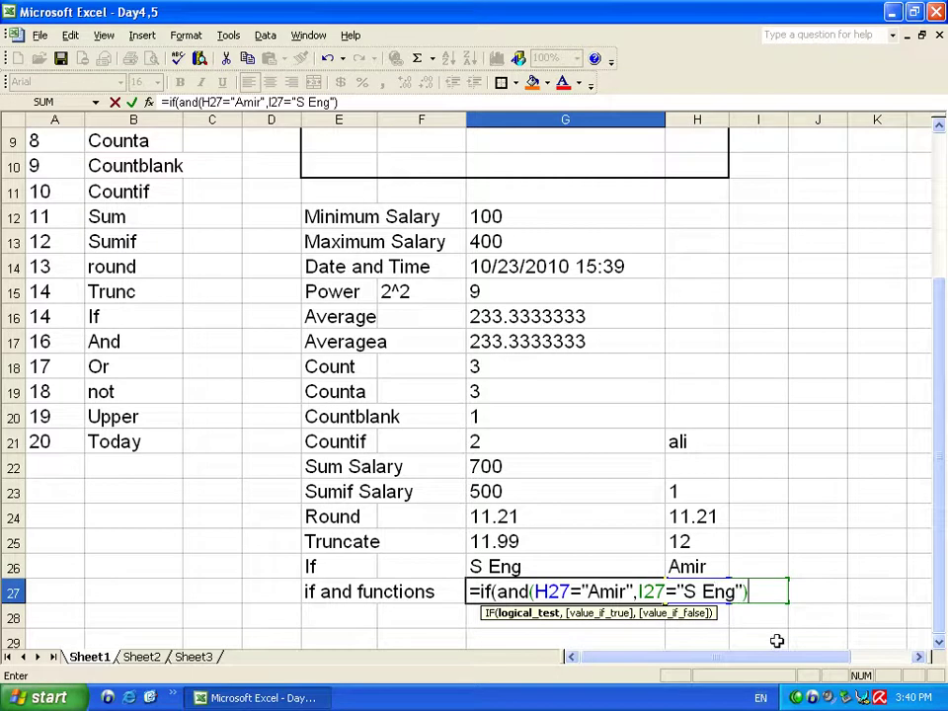
Step: Complete the G27 formula with "All Sites" as the true result and "Specific Sites" as the false result
{"action": "type", "text": ",\"All Sites\""}
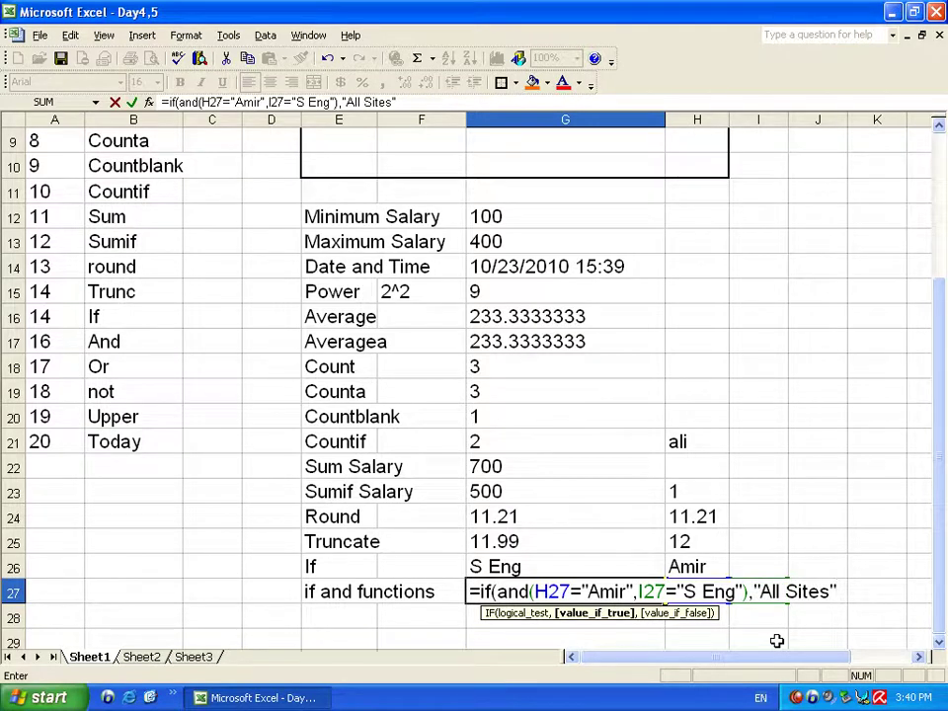
{"action": "type", "text": ","}
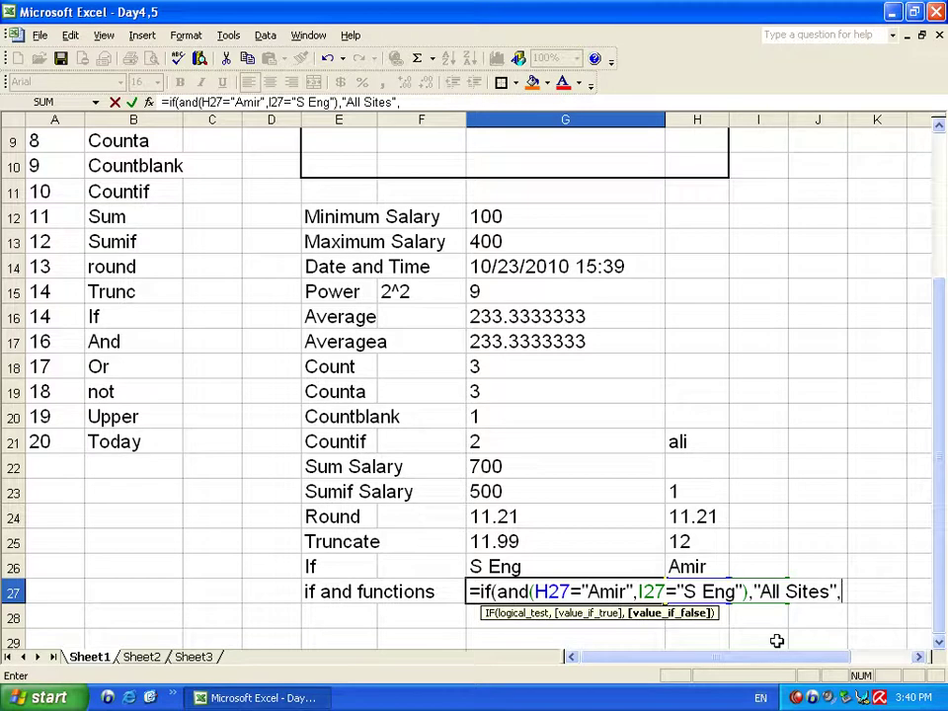
{"action": "type", "text": "\"Specifii"}
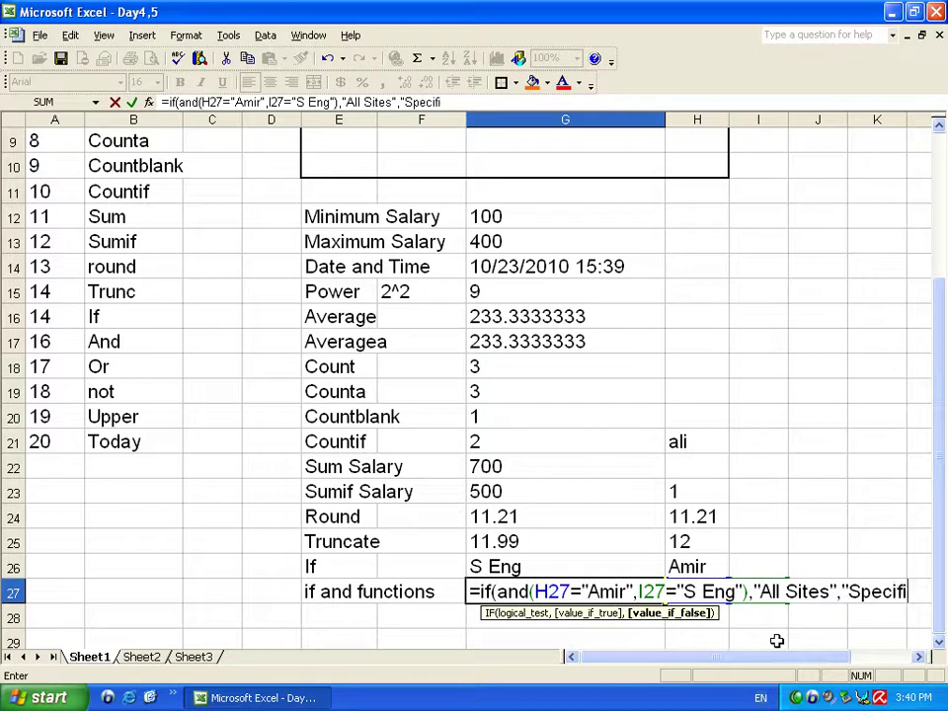
{"action": "key", "text": "BackSpace"}
{"action": "type", "text": "c Si"}
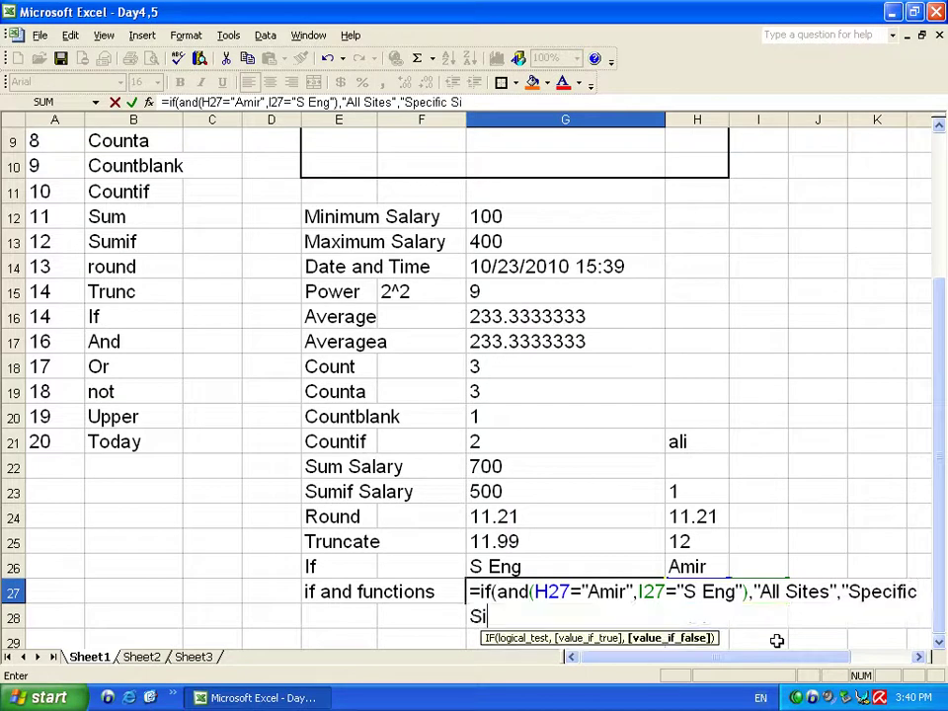
{"action": "type", "text": "tes)"}
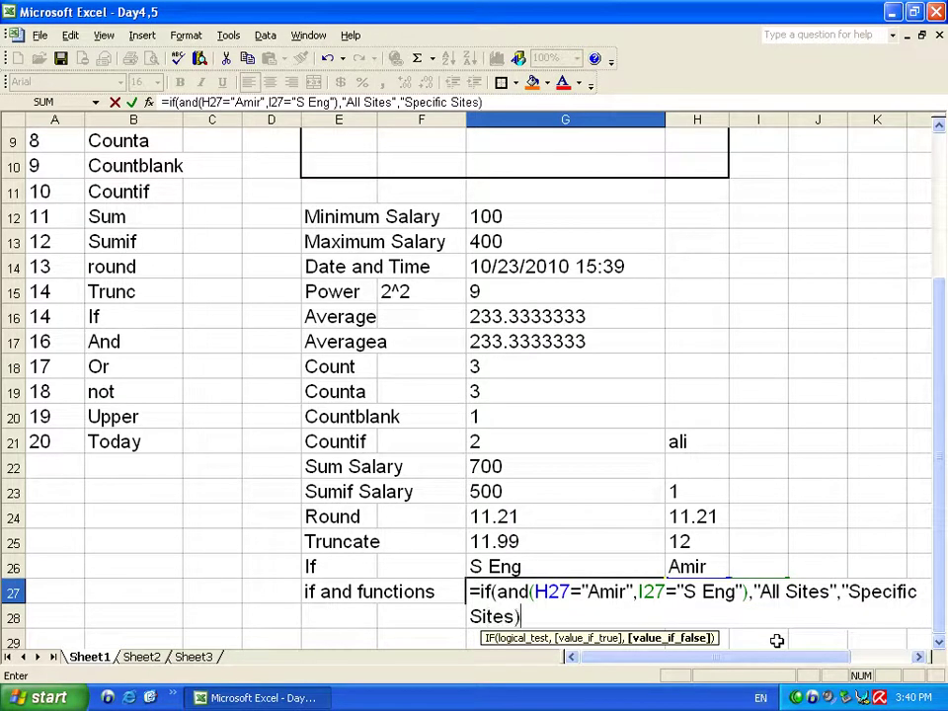
{"action": "key", "text": "BackSpace"}
{"action": "type", "text": "\")"}
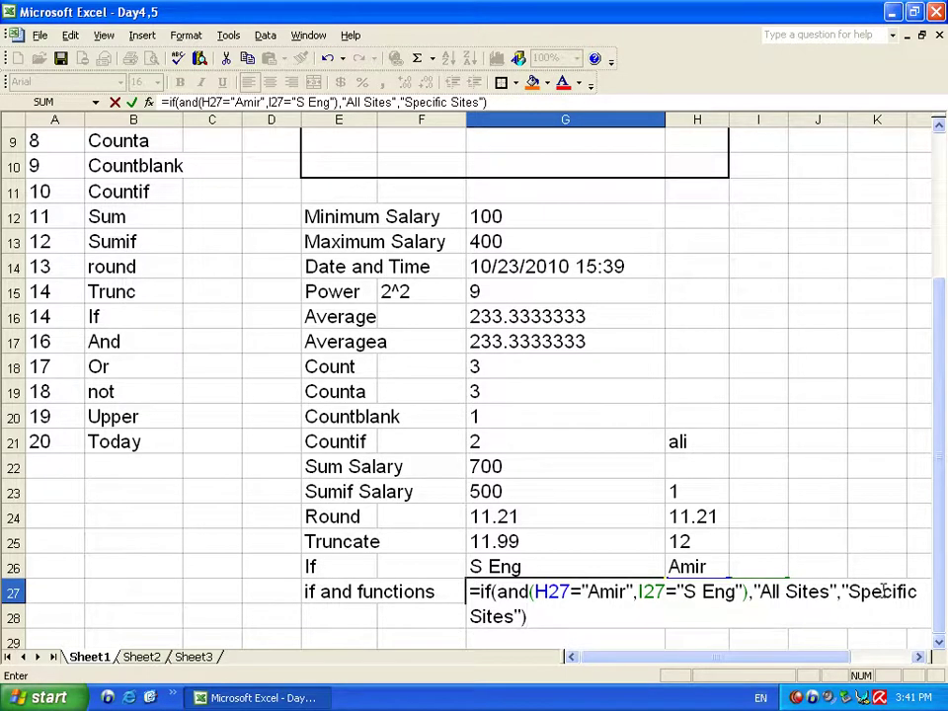
{"action": "key", "text": "Return"}
{"action": "key", "text": "Up"}
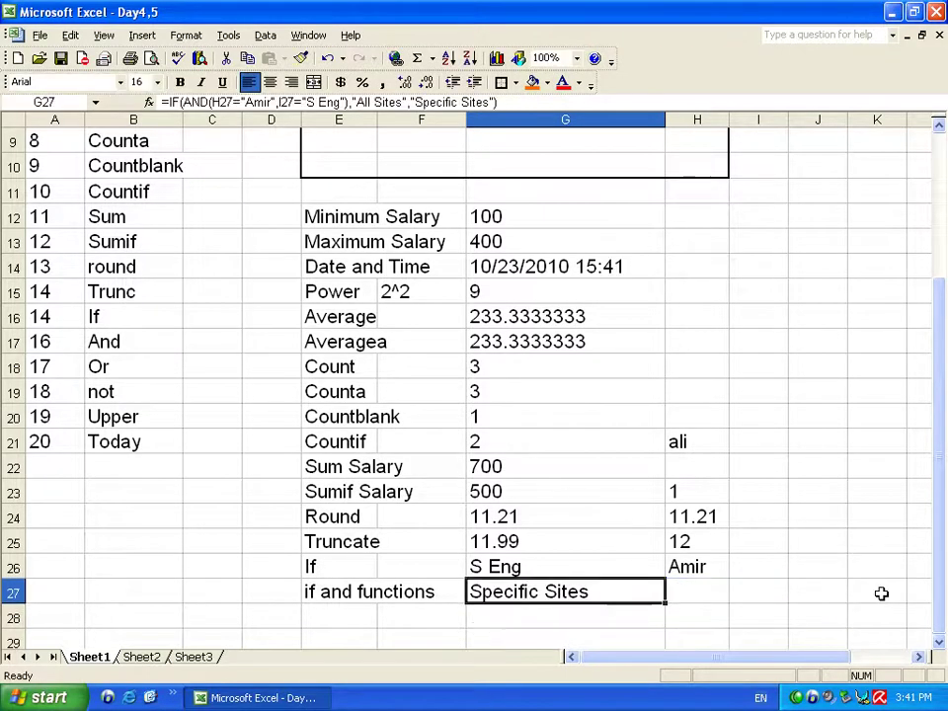
Step: Test the G27 formula by entering the AND condition's name in H27 and "S Eng" in I27
{"action": "key", "text": "Right"}
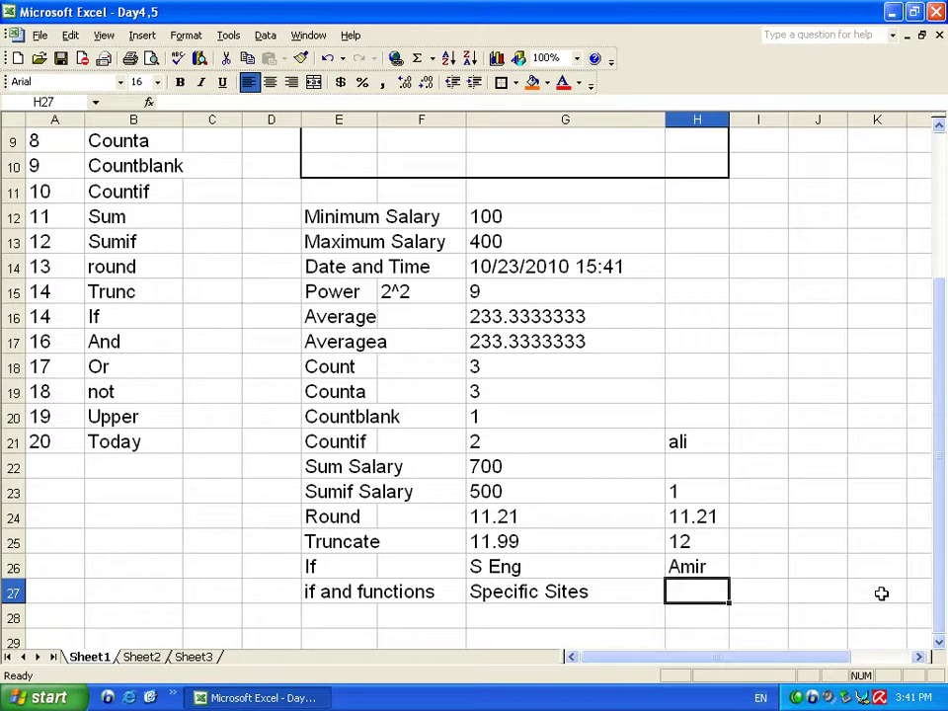
{"action": "type", "text": "Amir"}
{"action": "key", "text": "Right"}
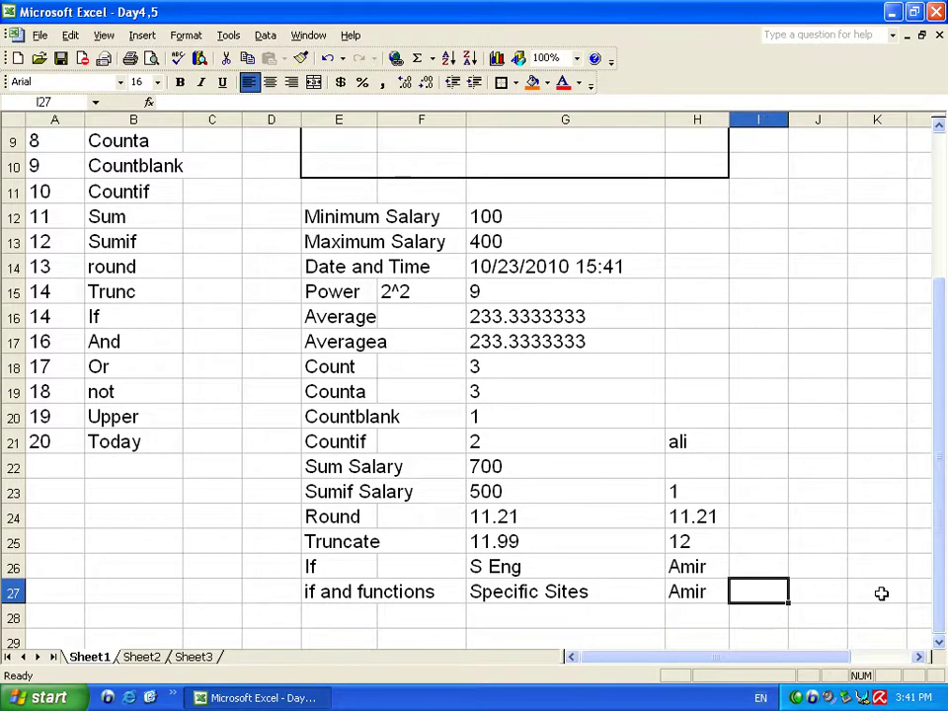
{"action": "type", "text": "S Eng"}
{"action": "key", "text": "Return"}
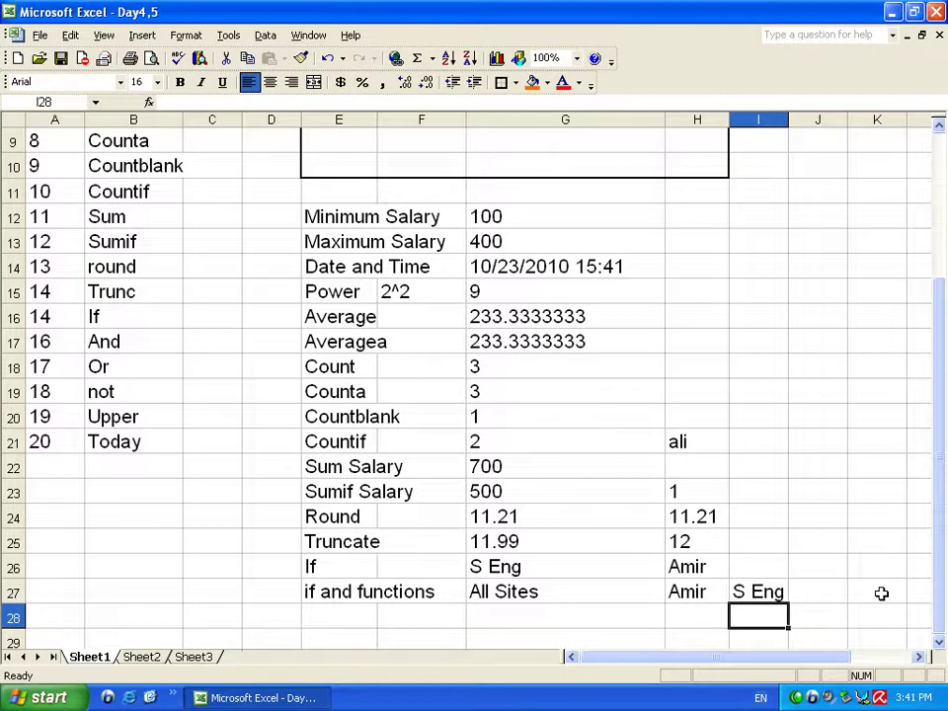
Step: Test the G27 formula with a non-matching name in H27 and "Eng" in I27
{"action": "key", "text": "Up"}
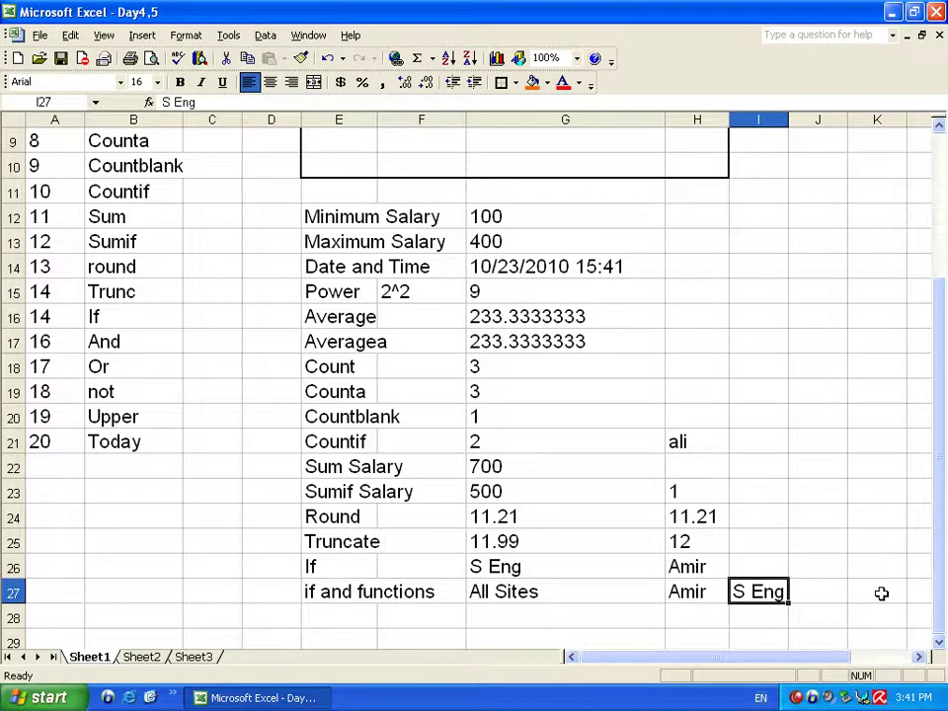
{"action": "key", "text": "Delete"}
{"action": "key", "text": "Left"}
{"action": "type", "text": "A"}
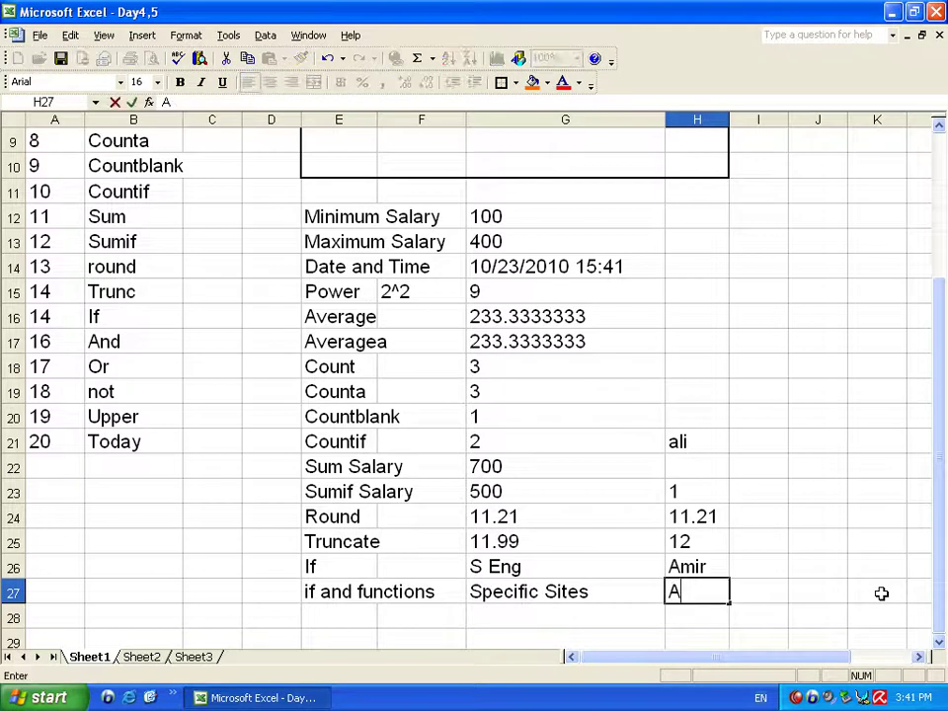
{"action": "key", "text": "BackSpace"}
{"action": "type", "text": "Khalid"}
{"action": "key", "text": "Tab"}
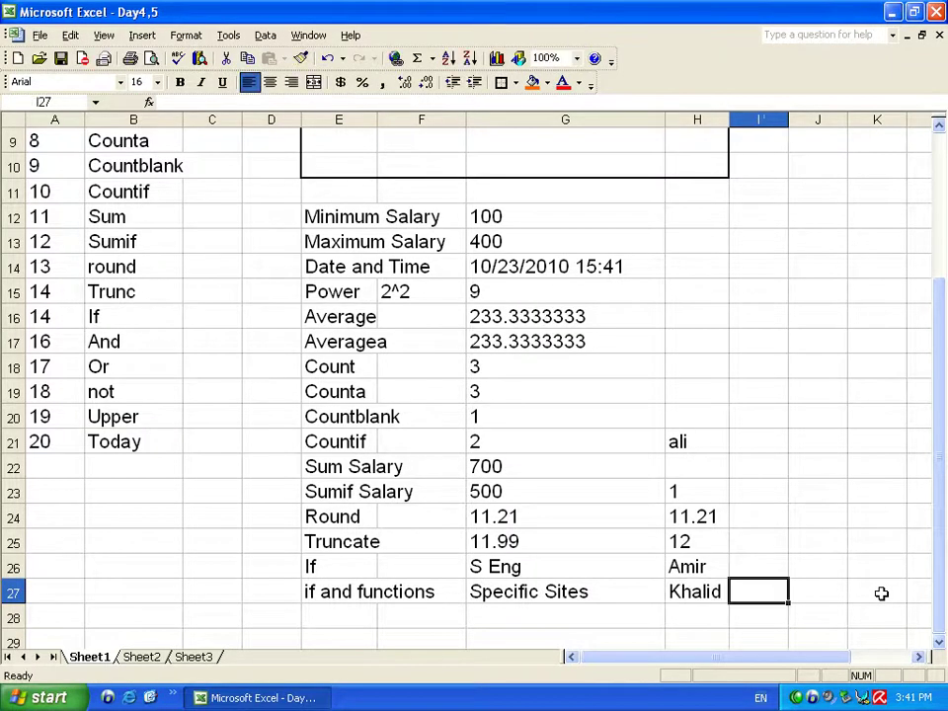
{"action": "type", "text": "Eng"}
{"action": "key", "text": "Tab"}
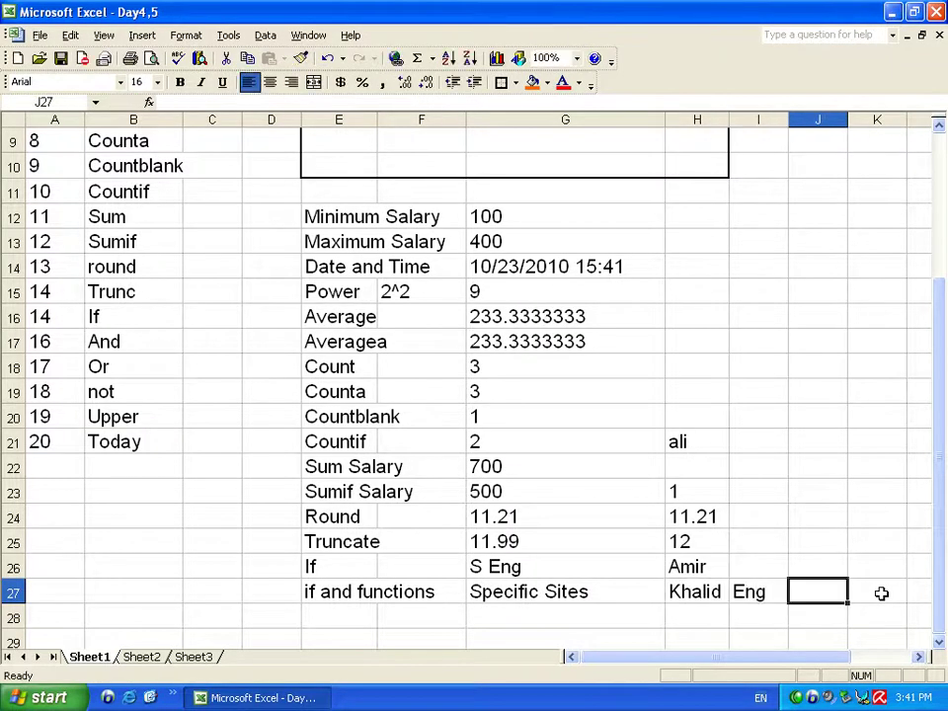
{"action": "key", "text": "Left"}
{"action": "key", "text": "Left"}
{"action": "key", "text": "Left"}
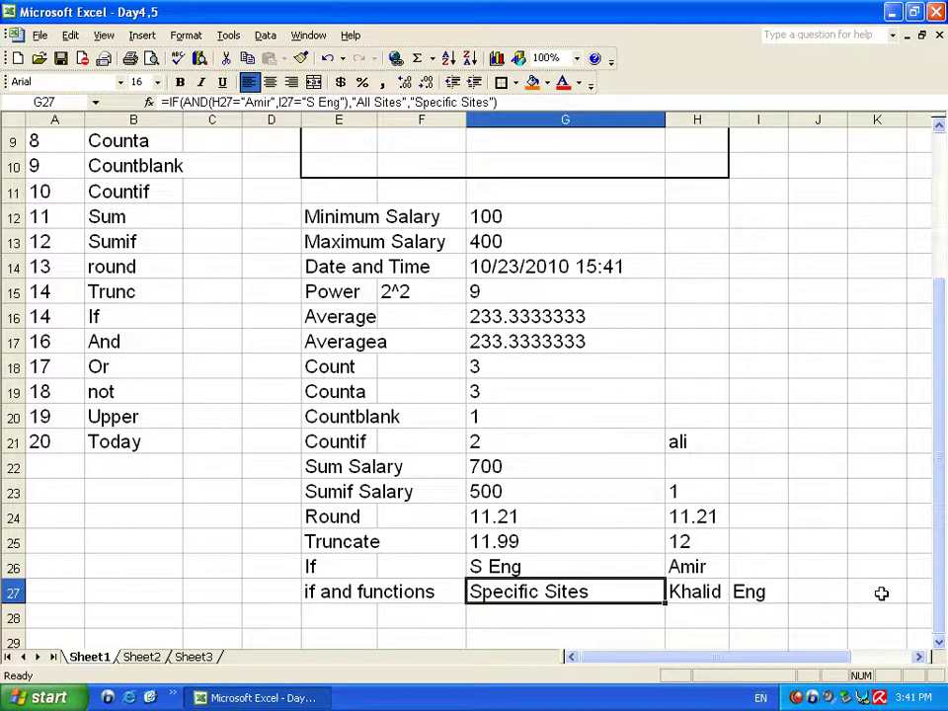
Step: Test the G27 formula with only one condition met by entering the AND condition's name in H27
{"action": "key", "text": "Right"}
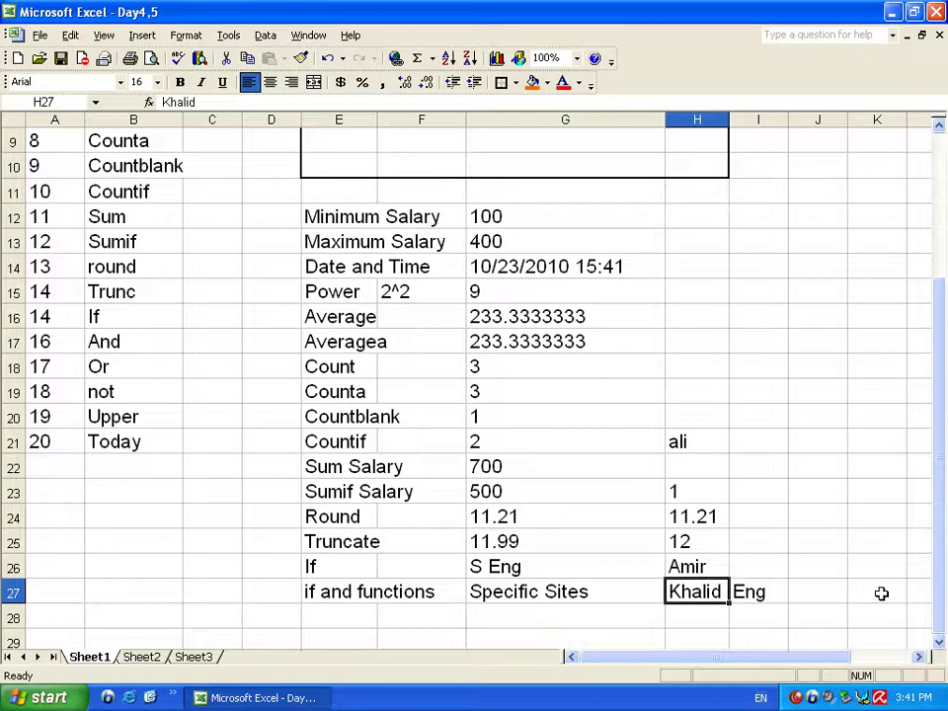
{"action": "type", "text": "Amir"}
{"action": "key", "text": "Right"}
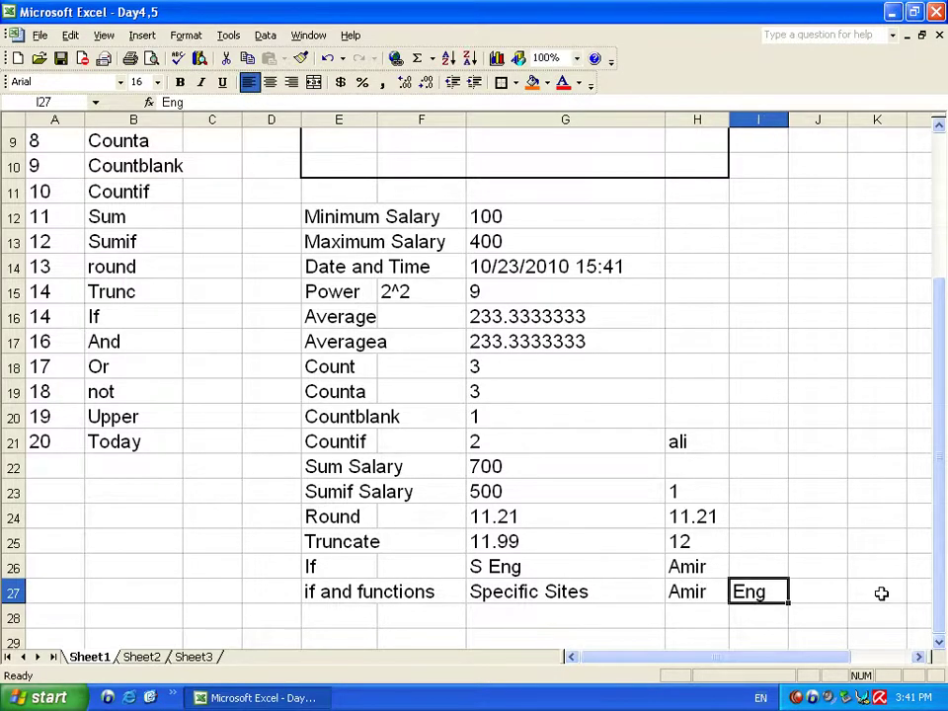
{"action": "key", "text": "Left"}
{"action": "key", "text": "Left"}
Step: Re-enter the AND condition's name in H27 and set I27 to "S Eng"
{"action": "key", "text": "Right"}
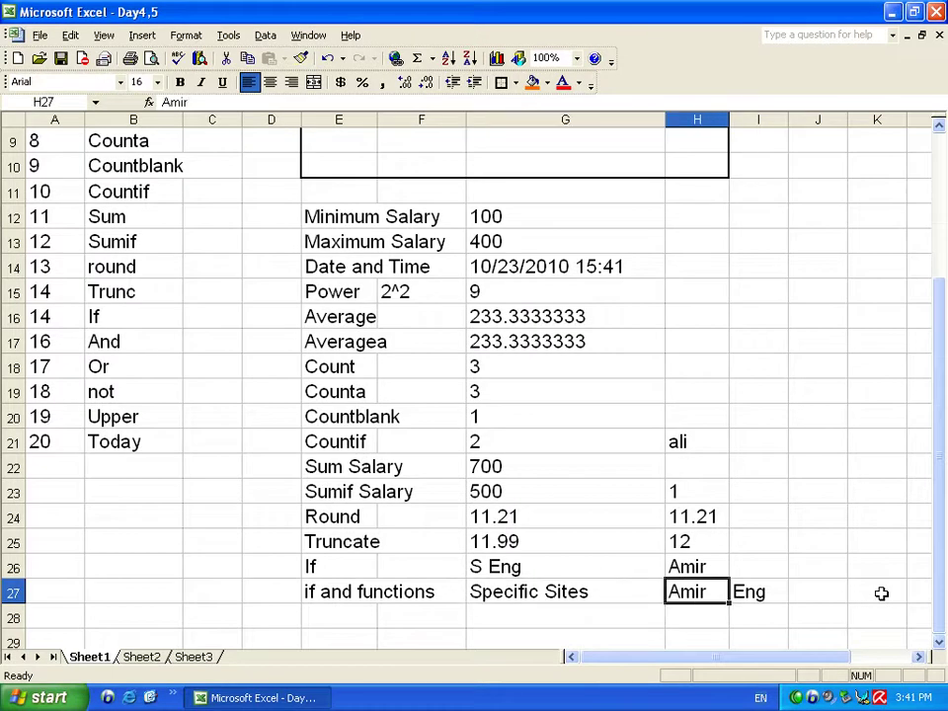
{"action": "type", "text": "S"}
{"action": "key", "text": "BackSpace"}
{"action": "type", "text": "Amir"}
{"action": "key", "text": "Right"}
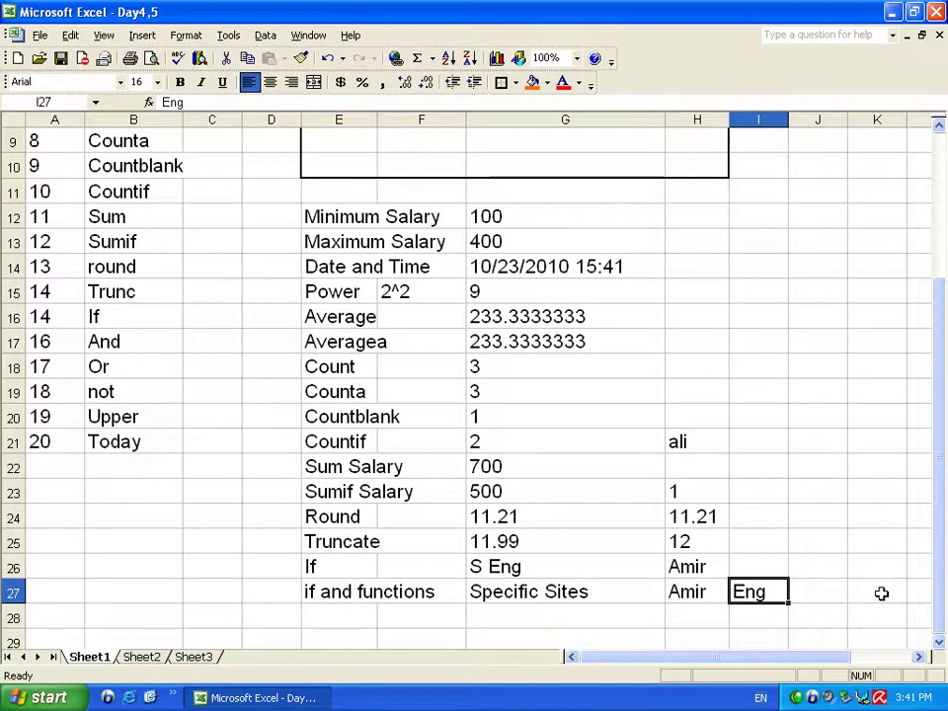
{"action": "type", "text": "S Eng"}
{"action": "key", "text": "Return"}
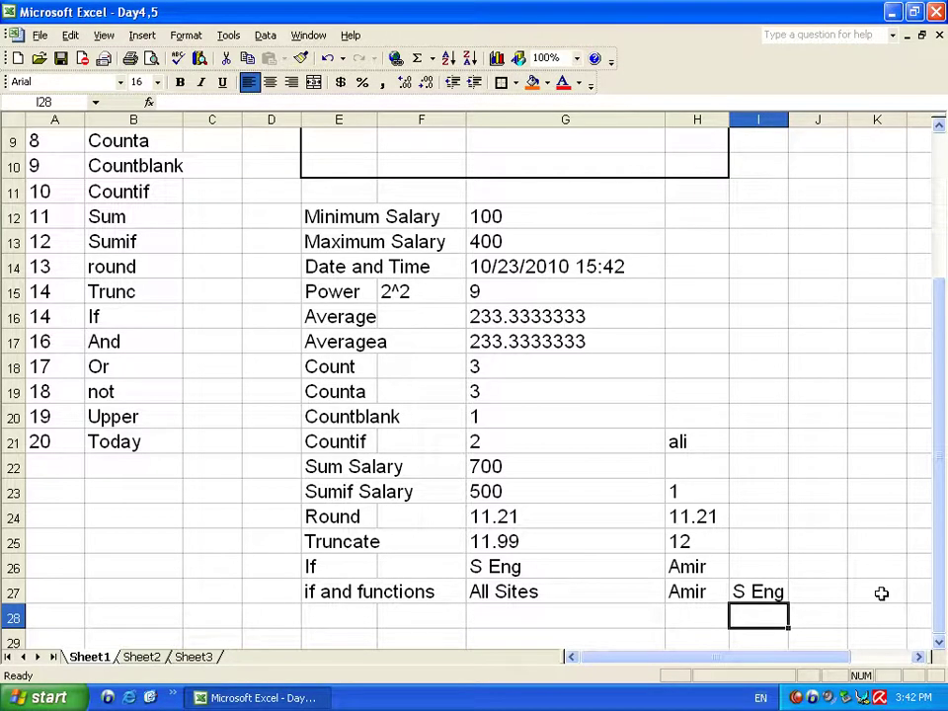
Step: Enter the label "If or Functions" in E28
{"action": "key", "text": "Left"}
{"action": "key", "text": "Left"}
{"action": "key", "text": "Left"}
{"action": "key", "text": "Left"}
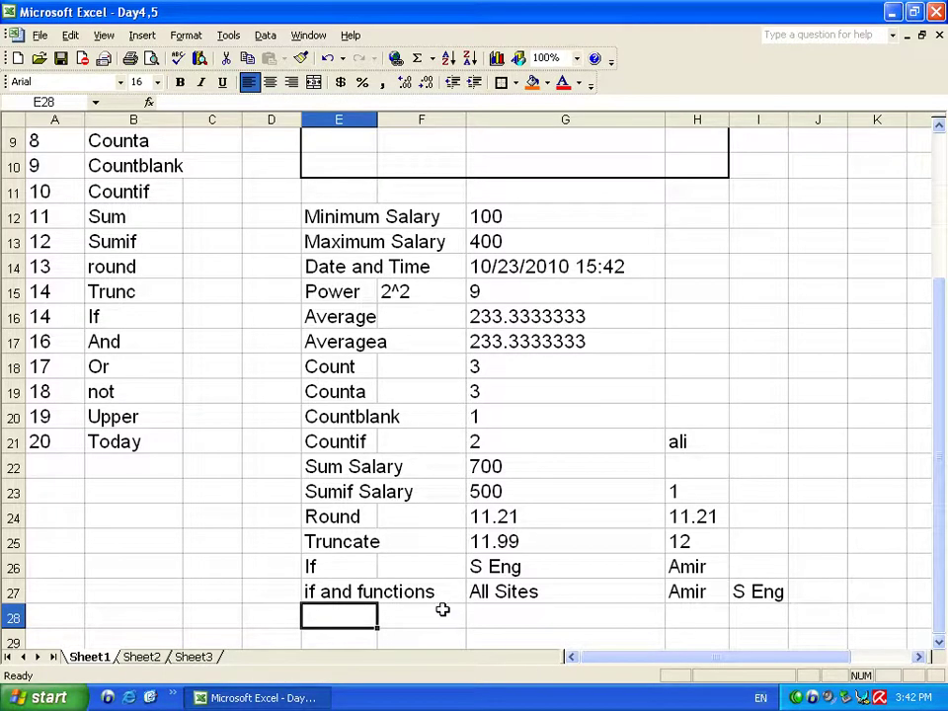
{"action": "type", "text": "If"}
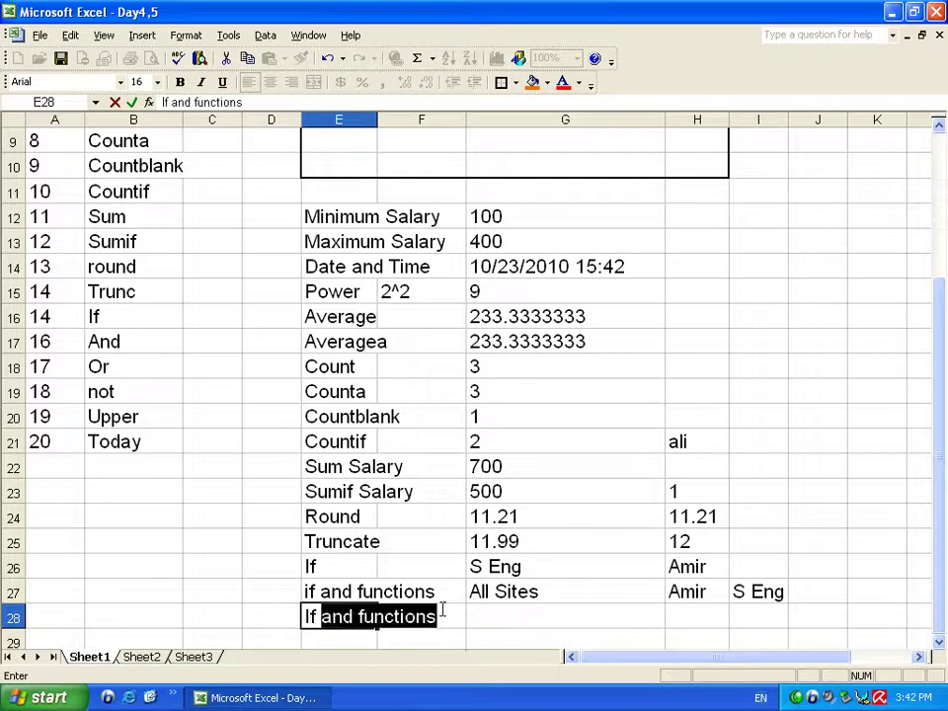
{"action": "type", "text": " or Fun"}
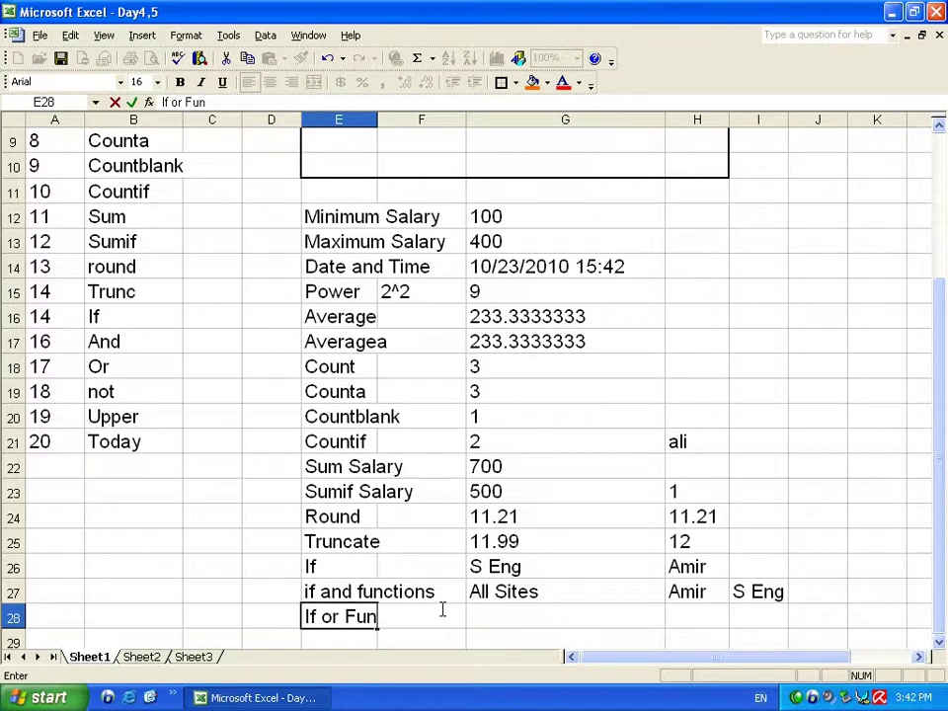
{"action": "type", "text": "ctions"}
{"action": "key", "text": "Return"}
{"action": "key", "text": "Up"}
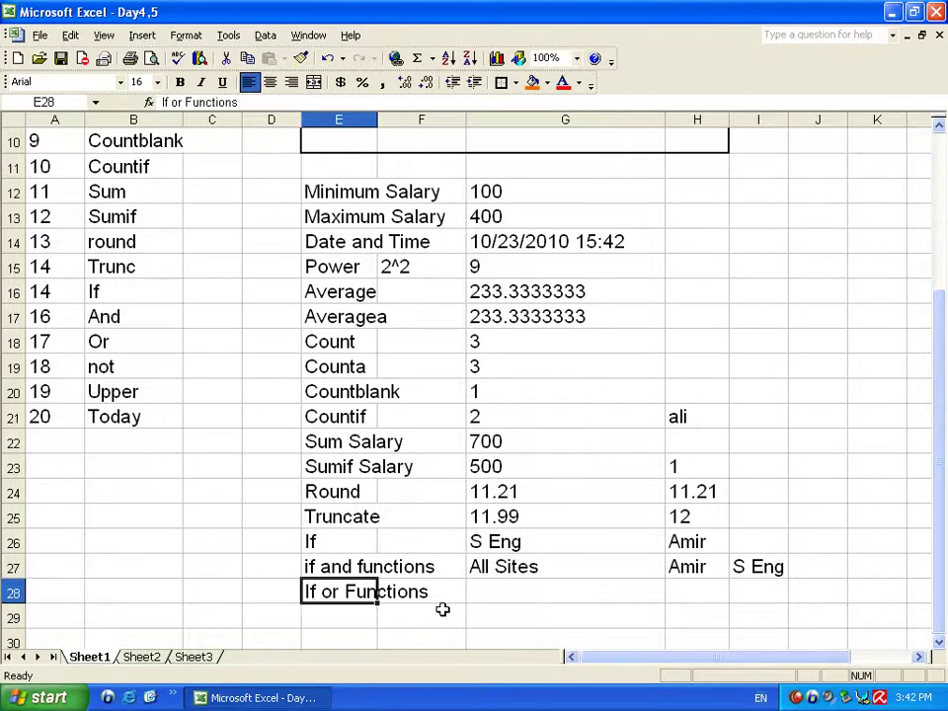
Step: Begin an IF formula in G28 with an OR test whose first condition compares H28 with the name shown in H27
{"action": "key", "text": "Right"}
{"action": "key", "text": "Right"}
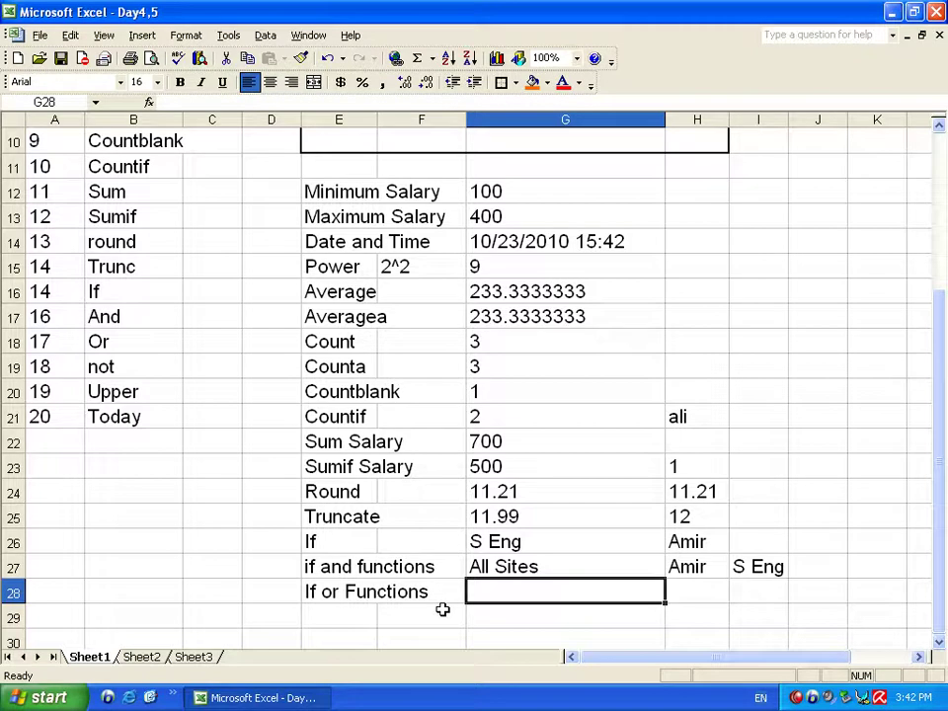
{"action": "type", "text": "=if(or"}
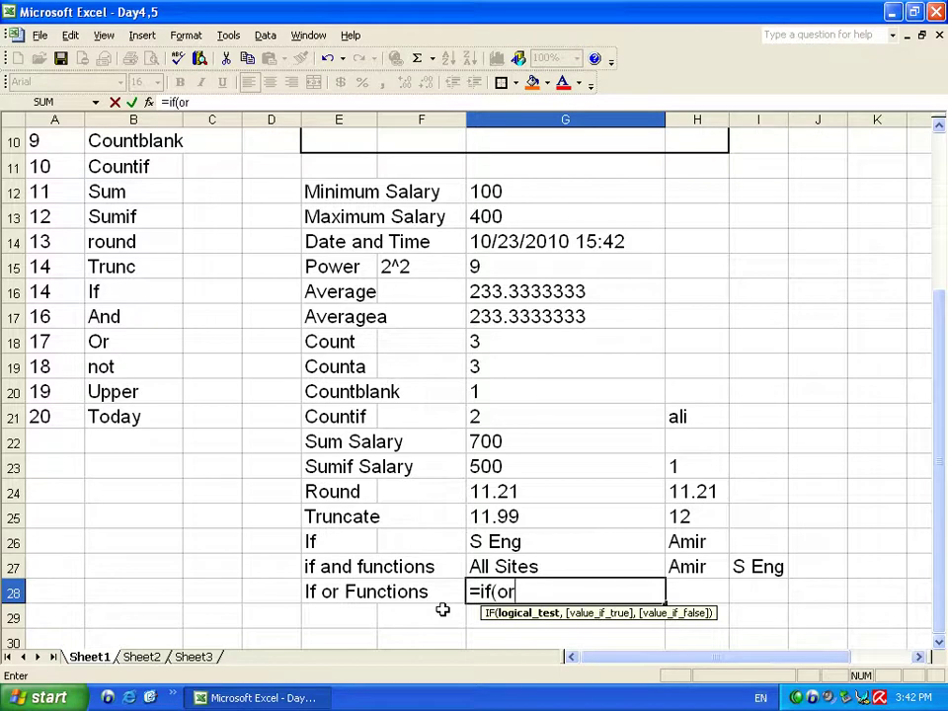
{"action": "type", "text": "("}
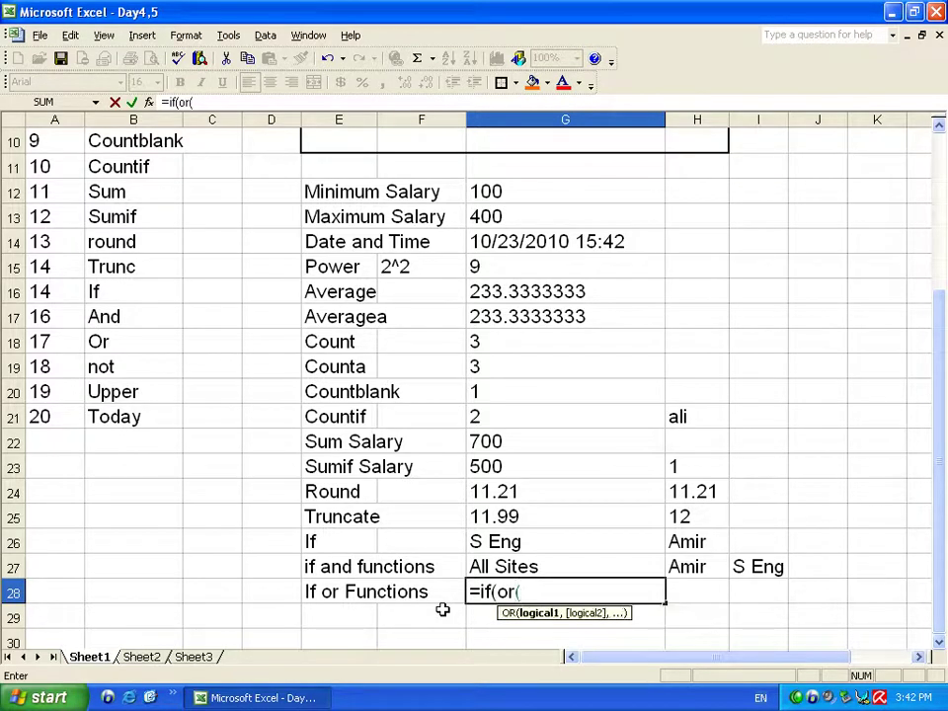
{"action": "left_click", "coordinate": [696, 587]}
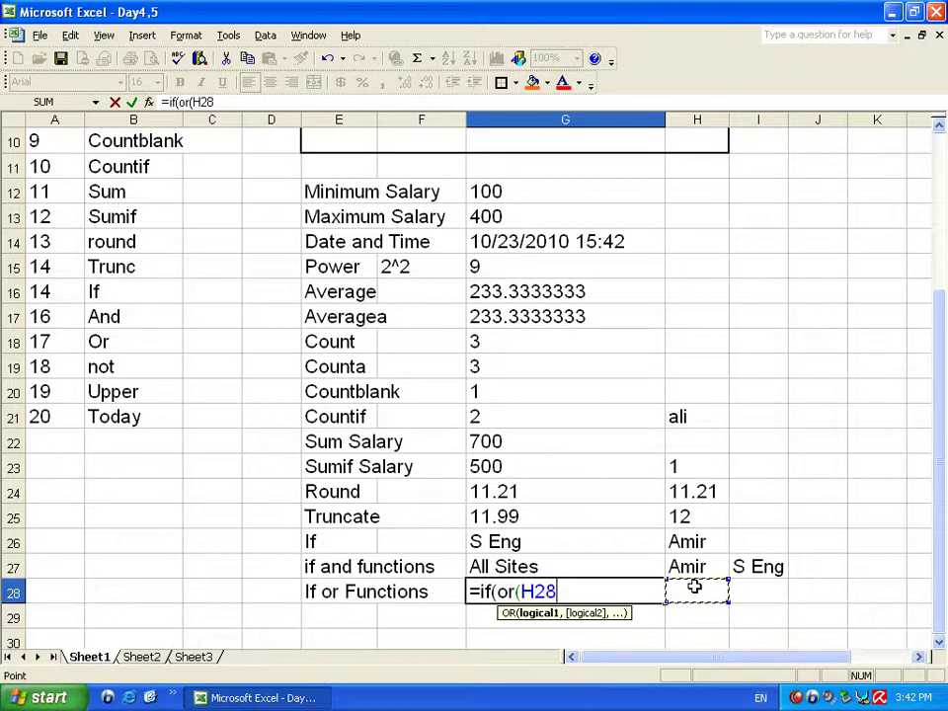
{"action": "type", "text": "=\"J Eng"}
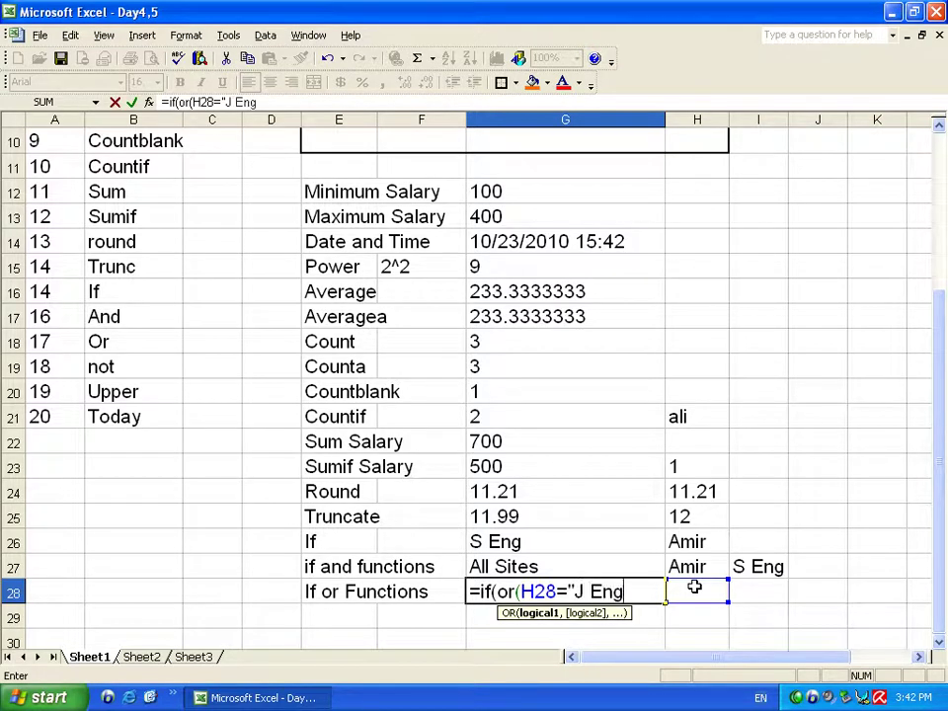
{"action": "key", "text": "BackSpace"}
{"action": "key", "text": "BackSpace"}
{"action": "key", "text": "BackSpace"}
{"action": "key", "text": "BackSpace"}
{"action": "key", "text": "BackSpace"}
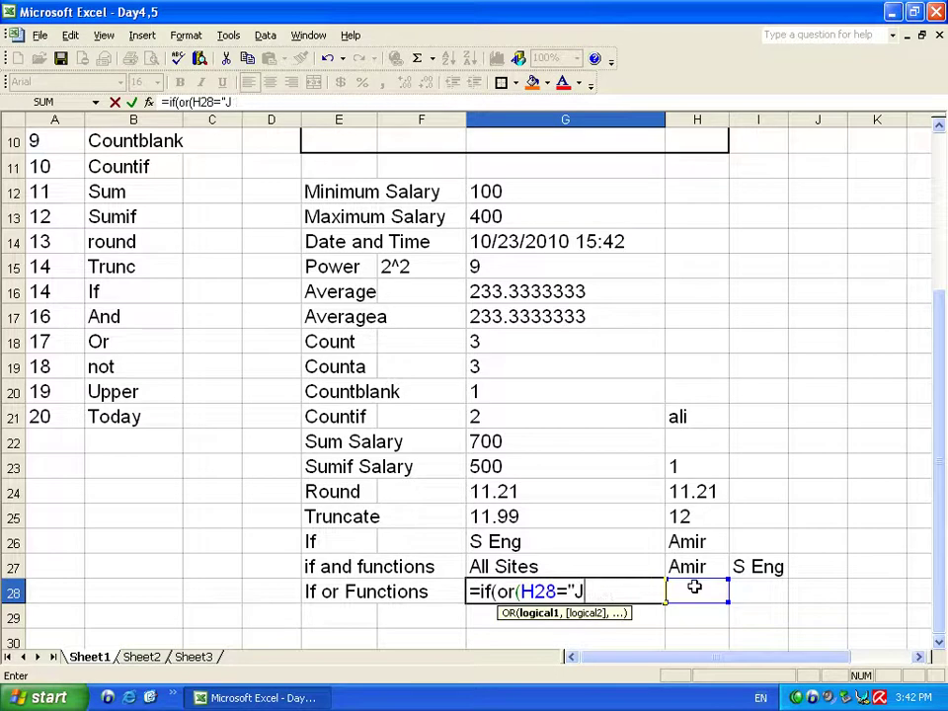
{"action": "type", "text": "Amir"}
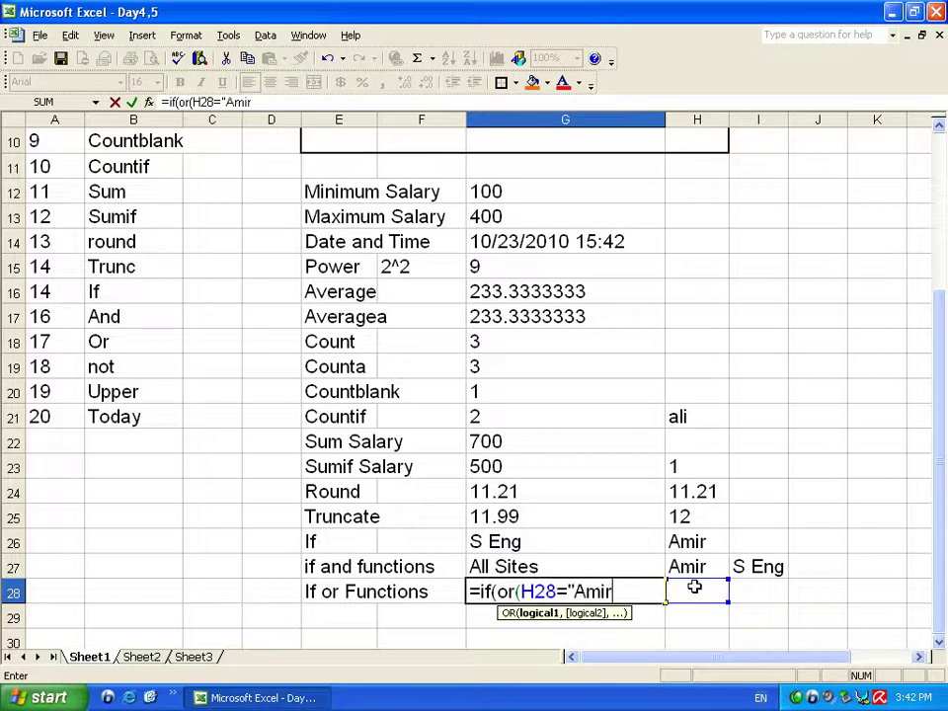
{"action": "type", "text": "\","}
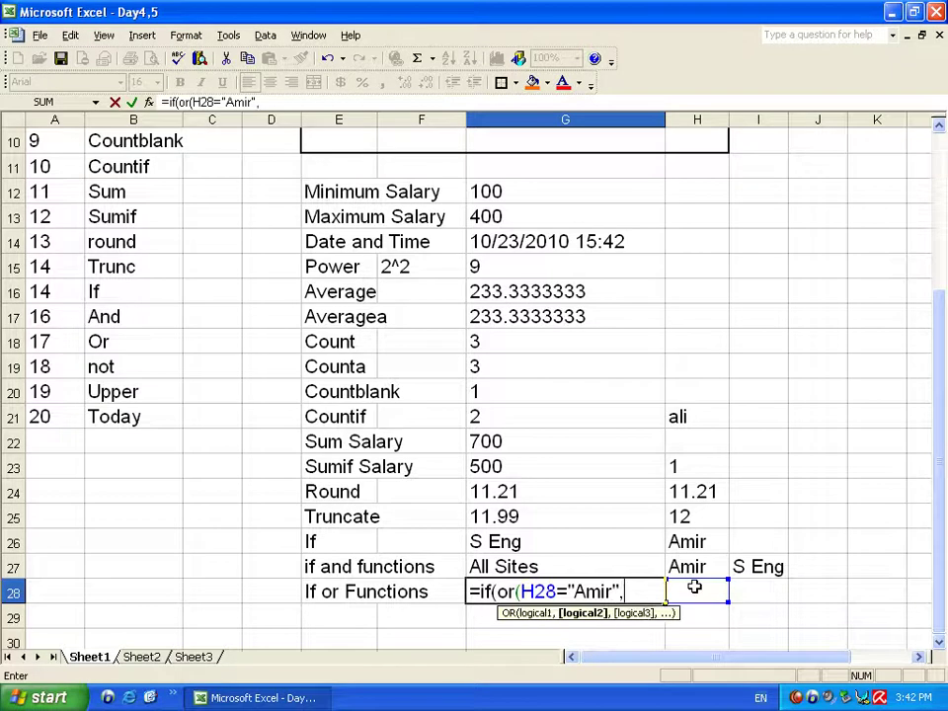
Step: Complete the G28 formula with the condition I28="S Eng", returning "All Sites" if true and "Specific Sites" if false
{"action": "left_click", "coordinate": [775, 593]}
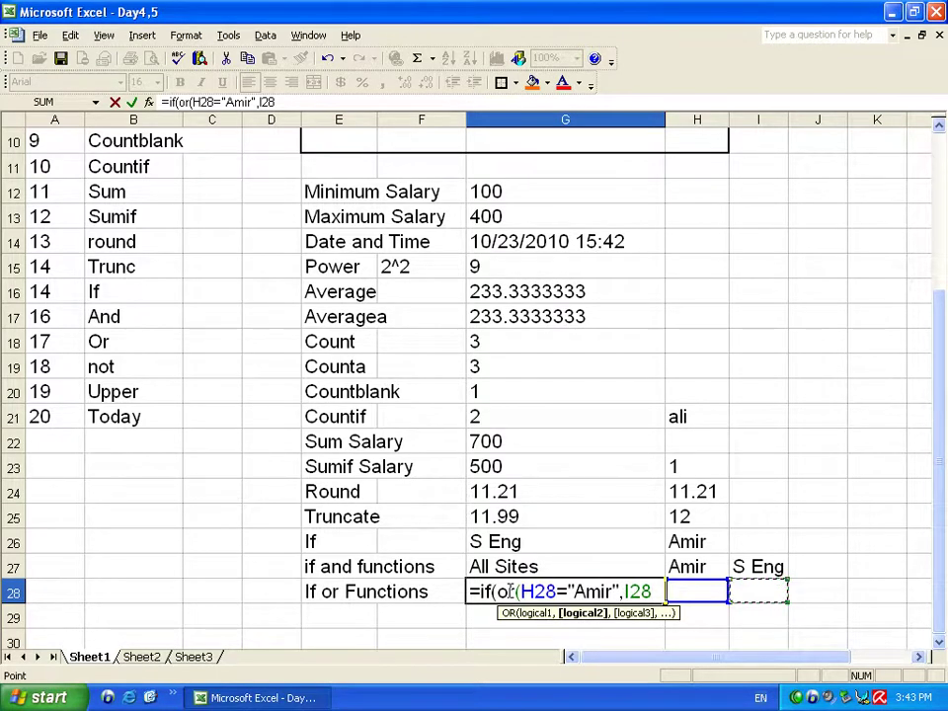
{"action": "type", "text": "="}
{"action": "type", "text": "\"S E"}
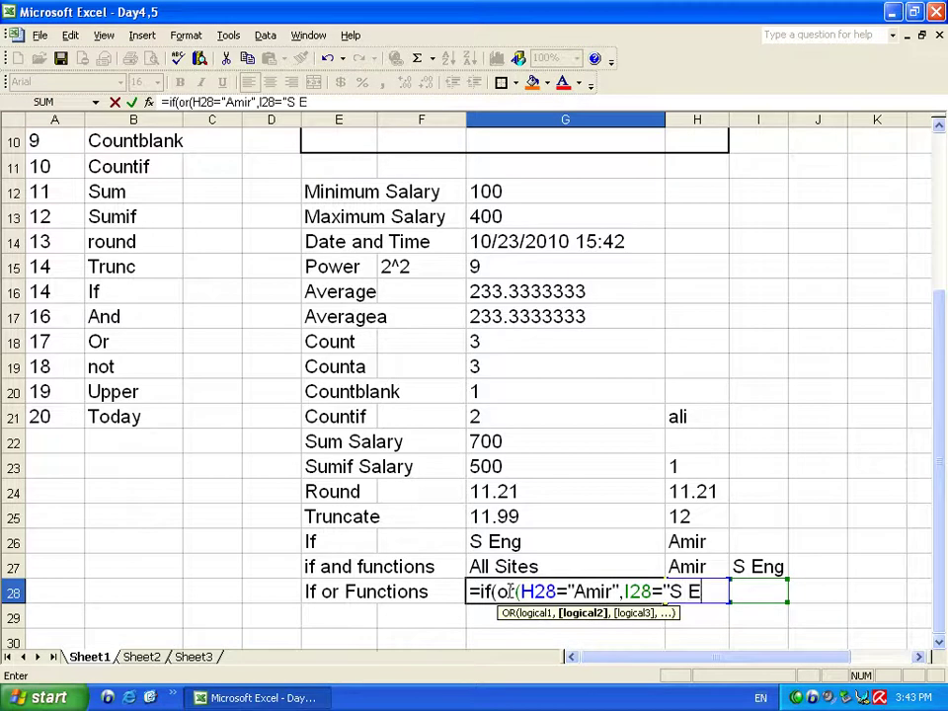
{"action": "type", "text": "ng\"),"}
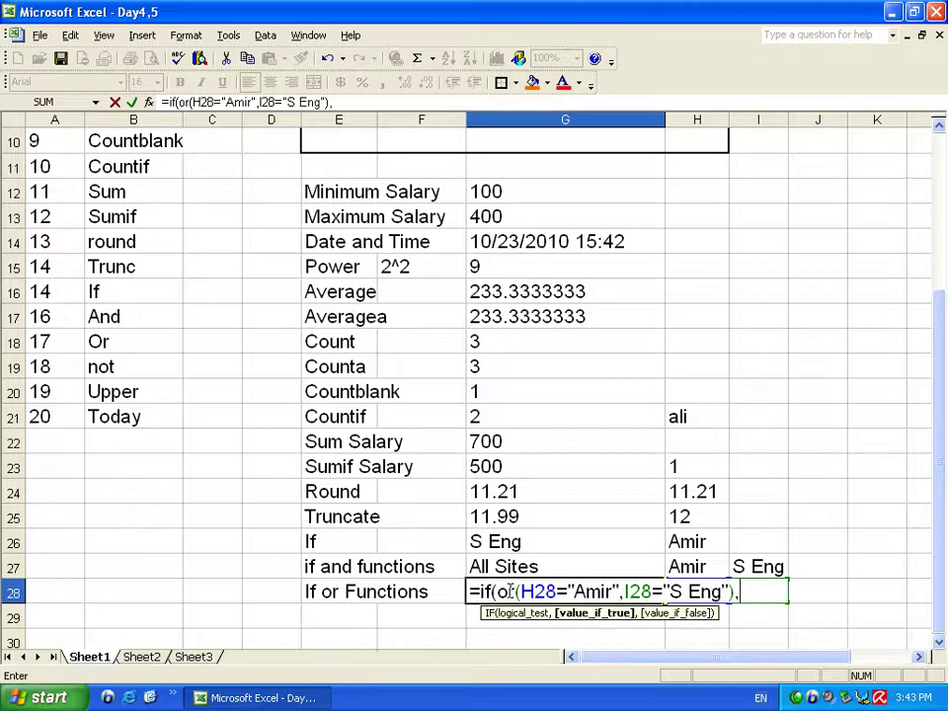
{"action": "type", "text": "\"All Sites\","}
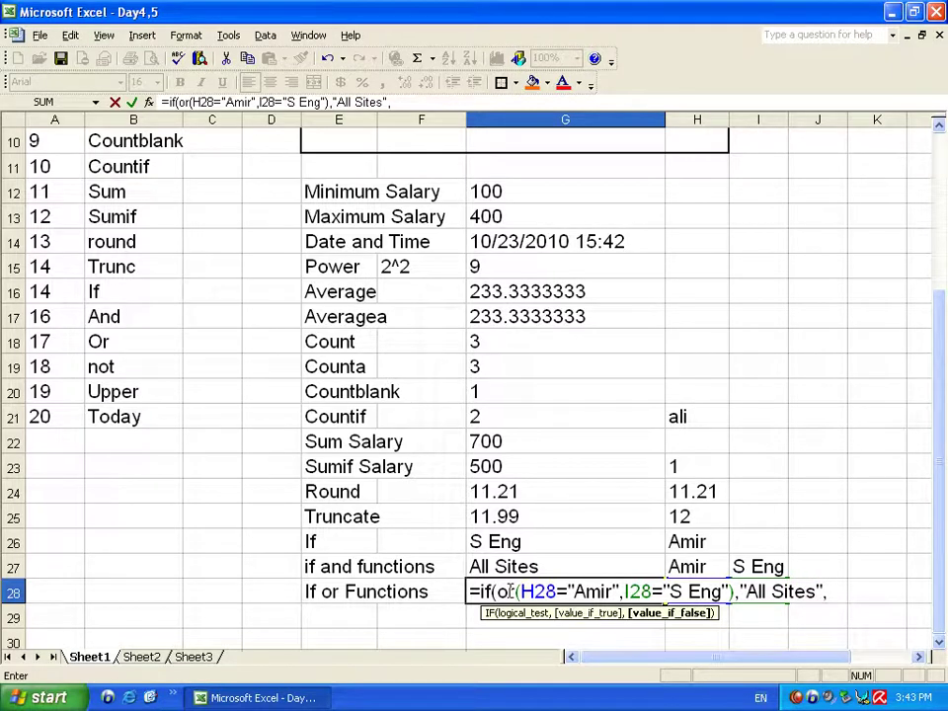
{"action": "type", "text": "\"Speci"}
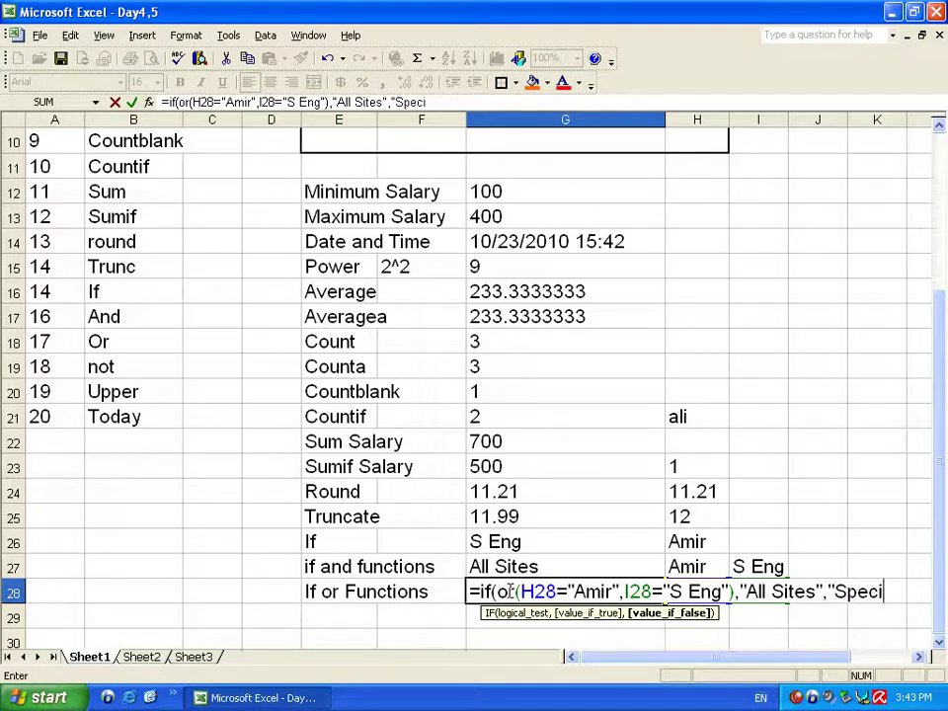
{"action": "type", "text": "fic Sites"}
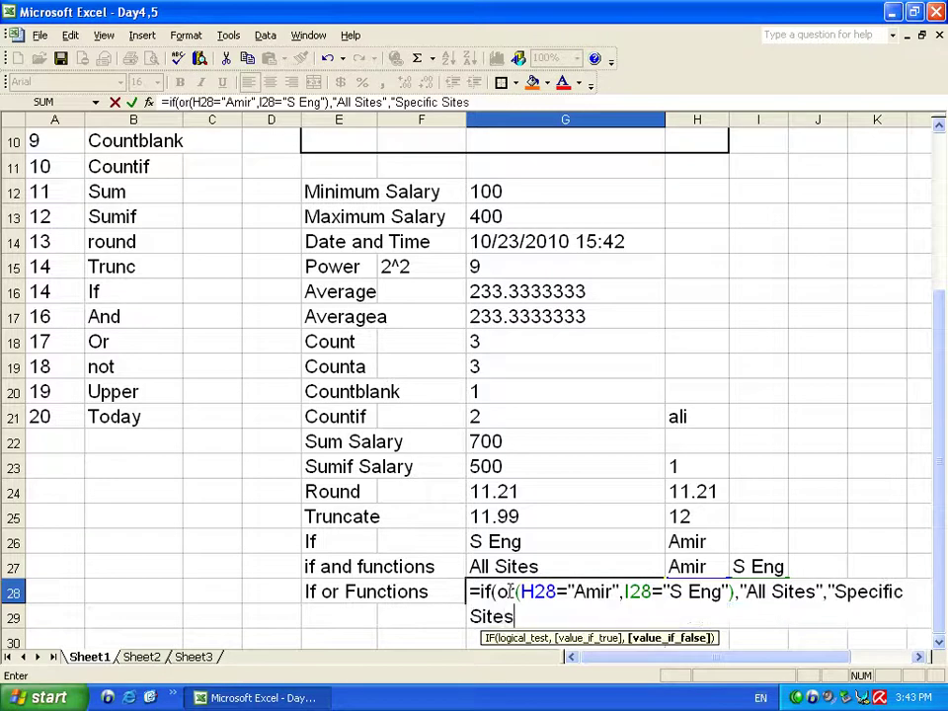
{"action": "type", "text": "\")"}
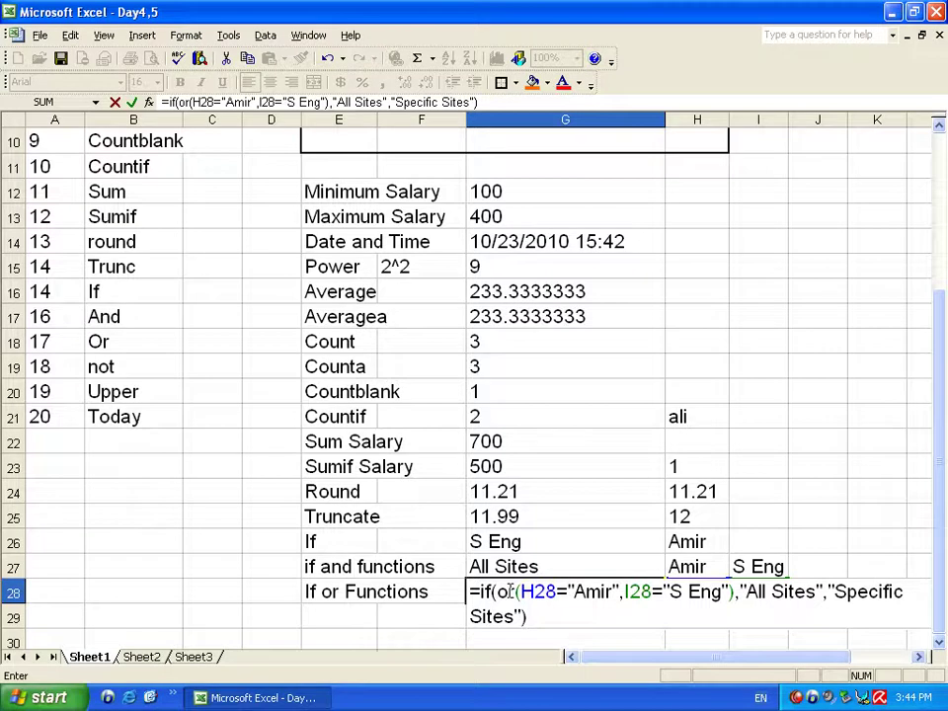
{"action": "key", "text": "Return"}
Step: Test the G28 formula by entering the OR condition's name in H28 with I28 left empty
{"action": "key", "text": "Up"}
{"action": "key", "text": "Right"}
{"action": "type", "text": "Amir"}
{"action": "key", "text": "Right"}
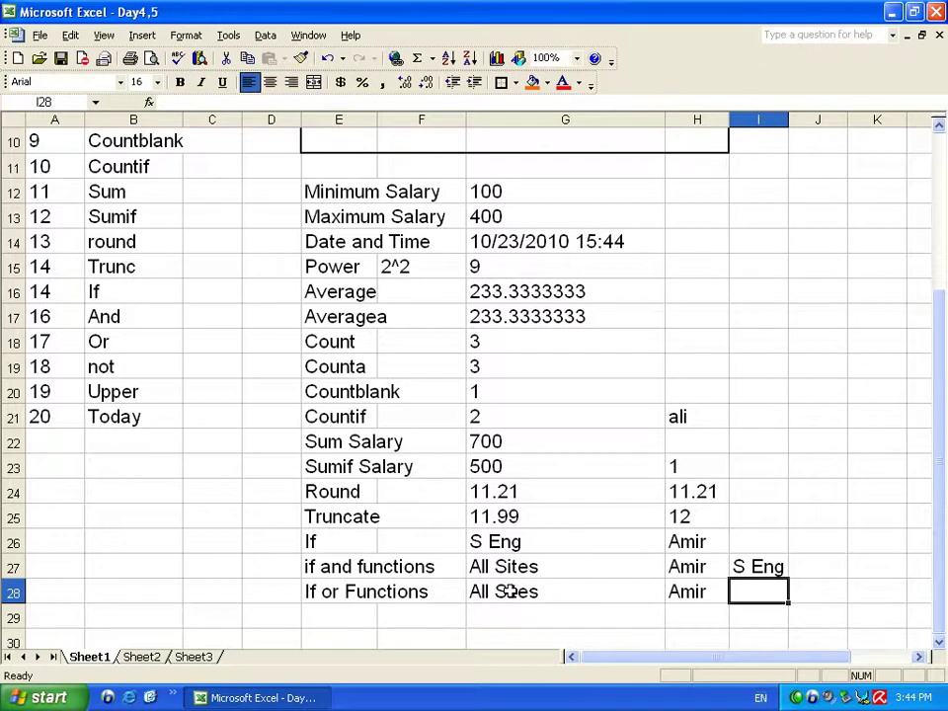
Step: Test the G28 formula with a non-matching name in H28 and "S Eng" in I28
{"action": "key", "text": "Left"}
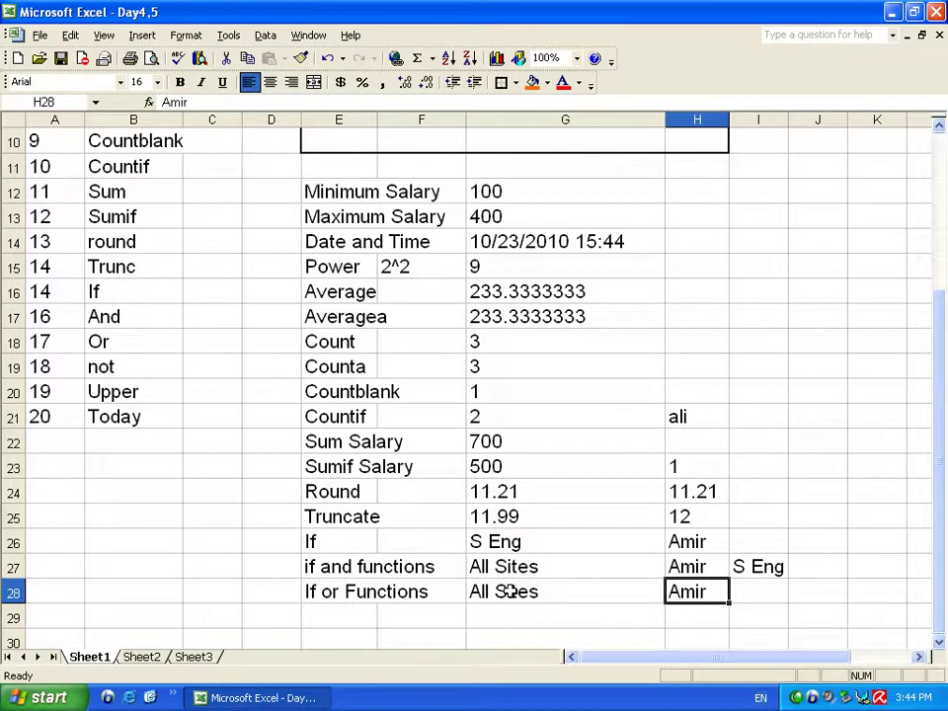
{"action": "type", "text": "Khalid"}
{"action": "key", "text": "Tab"}
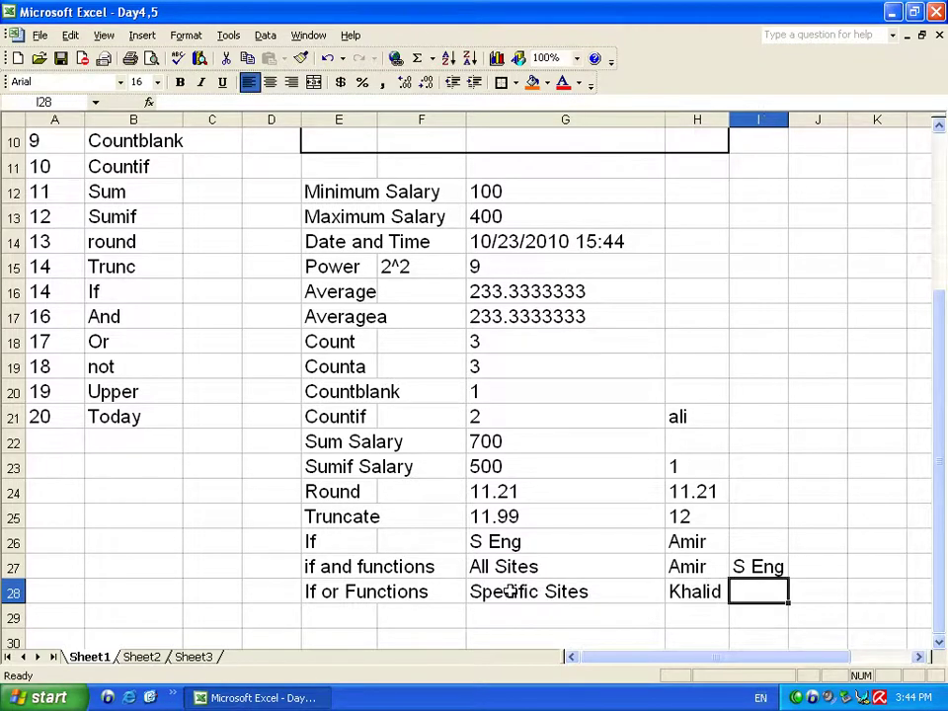
{"action": "type", "text": "S En"}
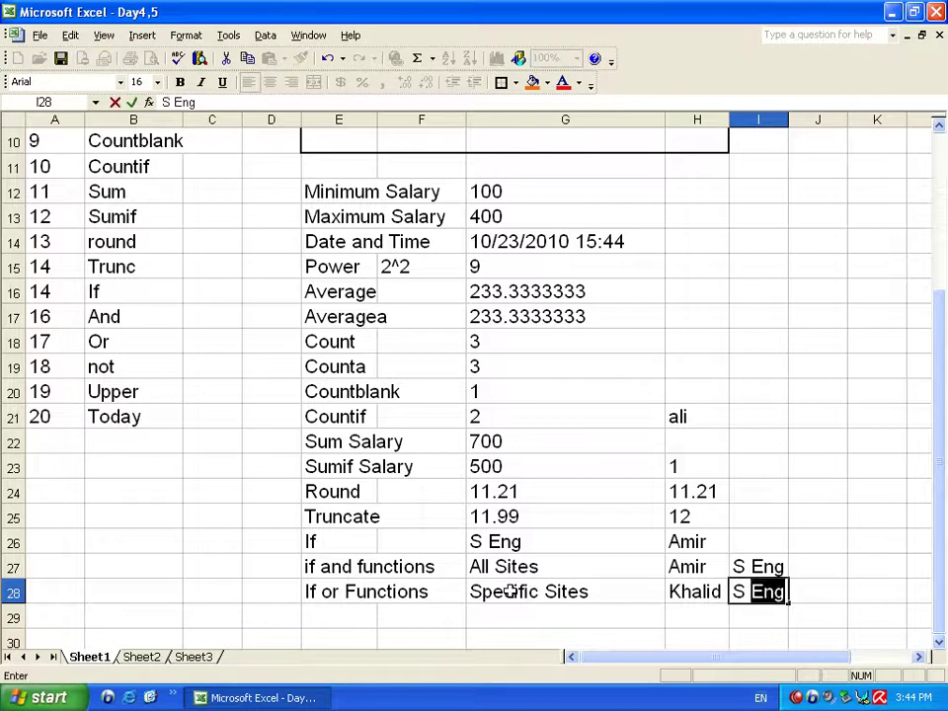
{"action": "key", "text": "Return"}
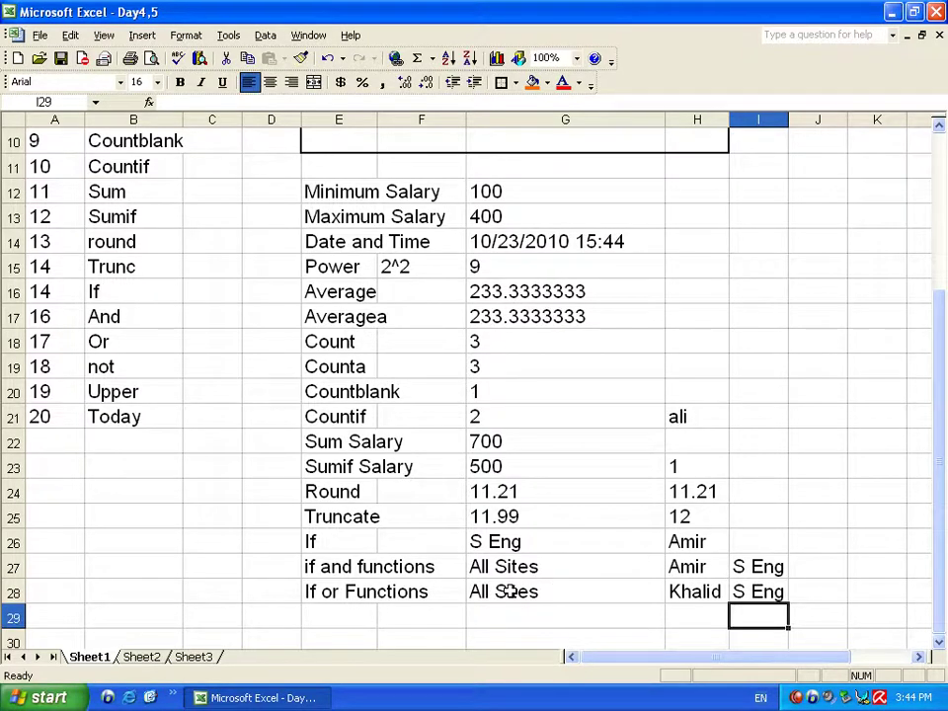
Step: Test the G28 formula with neither condition met by setting I28 to "J Eng"
{"action": "key", "text": "Up"}
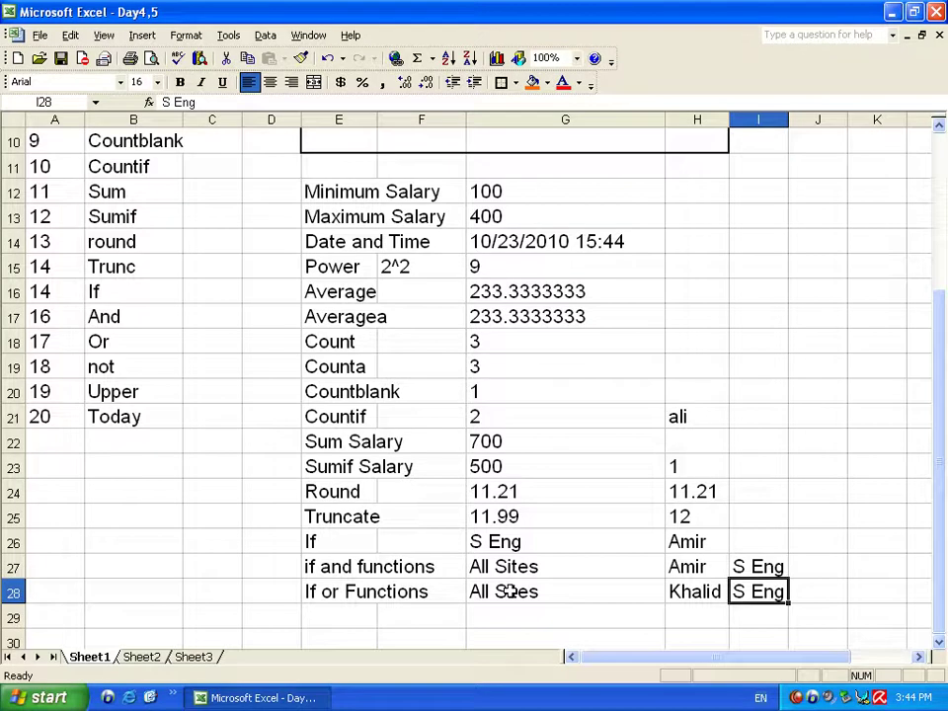
{"action": "type", "text": "J Eng"}
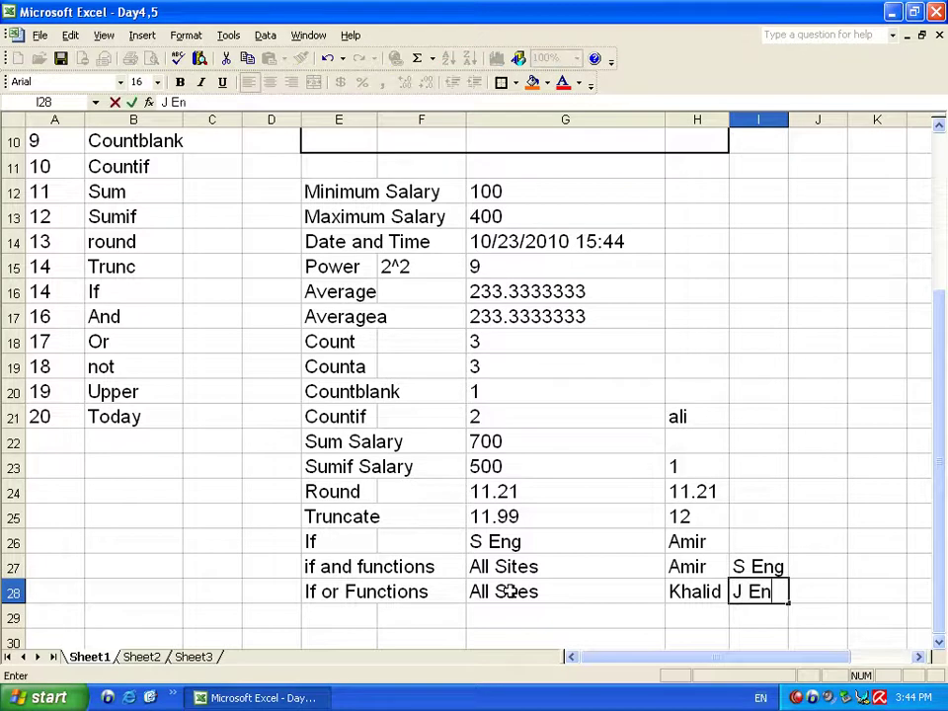
{"action": "key", "text": "Return"}
{"action": "key", "text": "Up"}
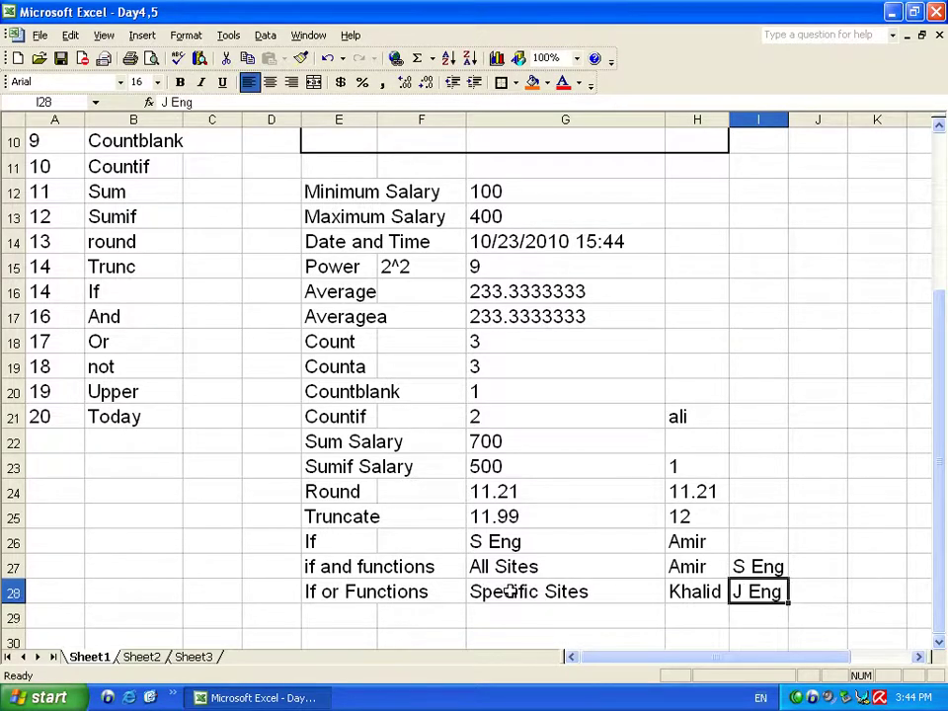
{"action": "key", "text": "Left"}
{"action": "key", "text": "Left"}
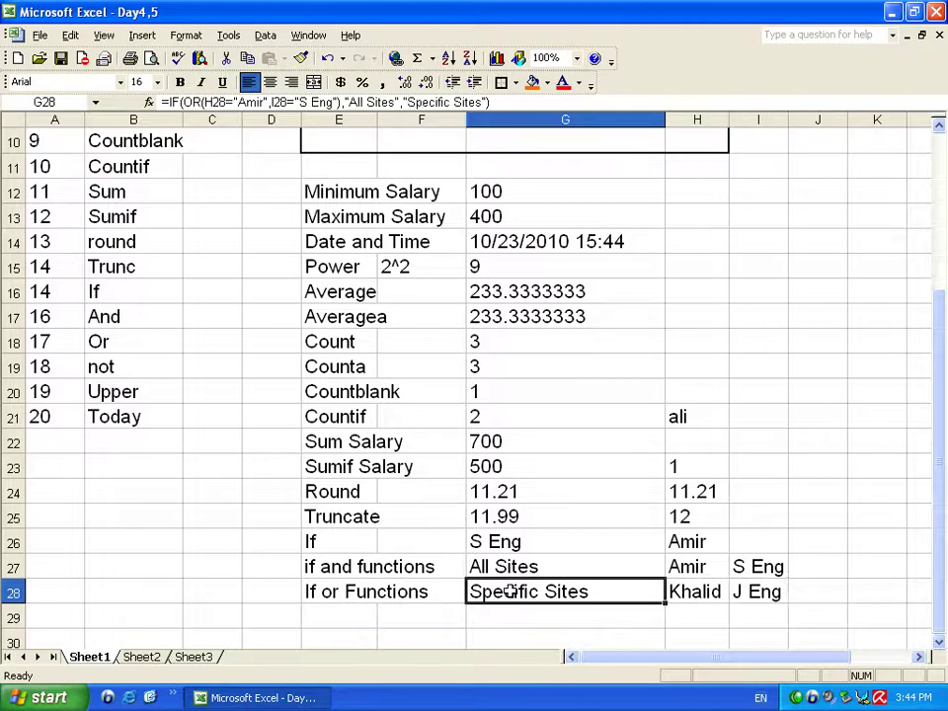
{"action": "key", "text": "Right"}
{"action": "key", "text": "Right"}
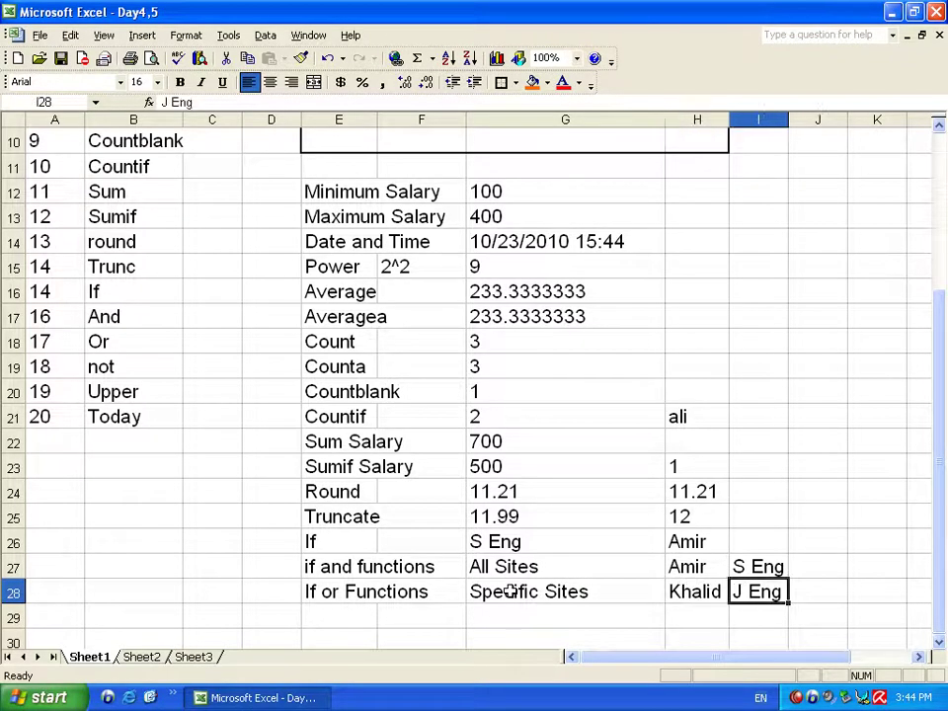
Step: Test the G28 formula with only the name condition met by re-entering the OR condition's name in H28
{"action": "key", "text": "Left"}
{"action": "key", "text": "Left"}
{"action": "key", "text": "Right"}
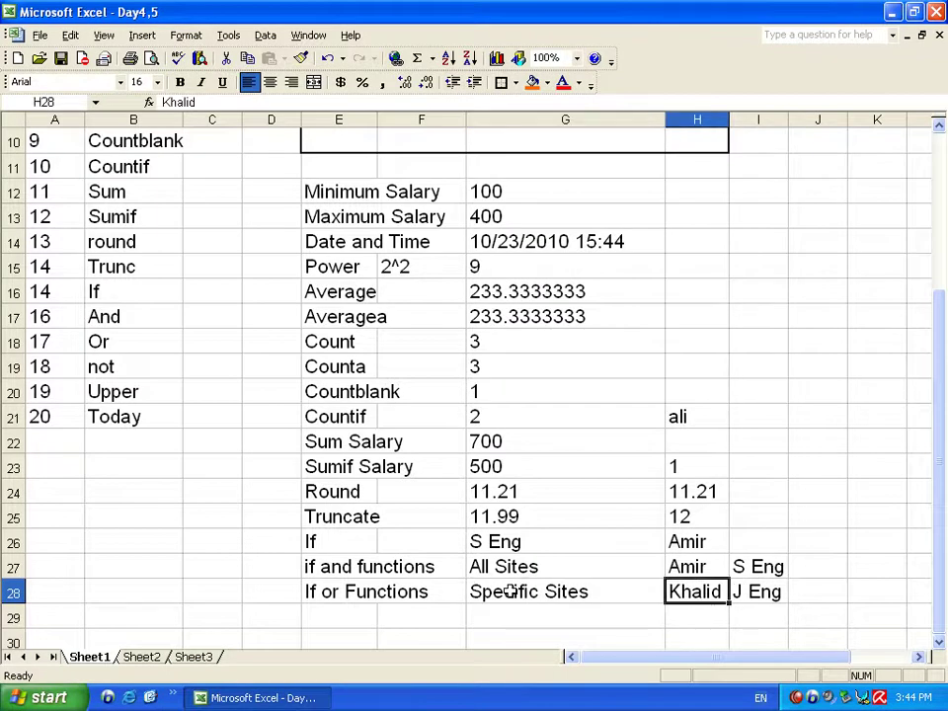
{"action": "type", "text": "Amir"}
{"action": "key", "text": "Return"}
{"action": "key", "text": "Up"}
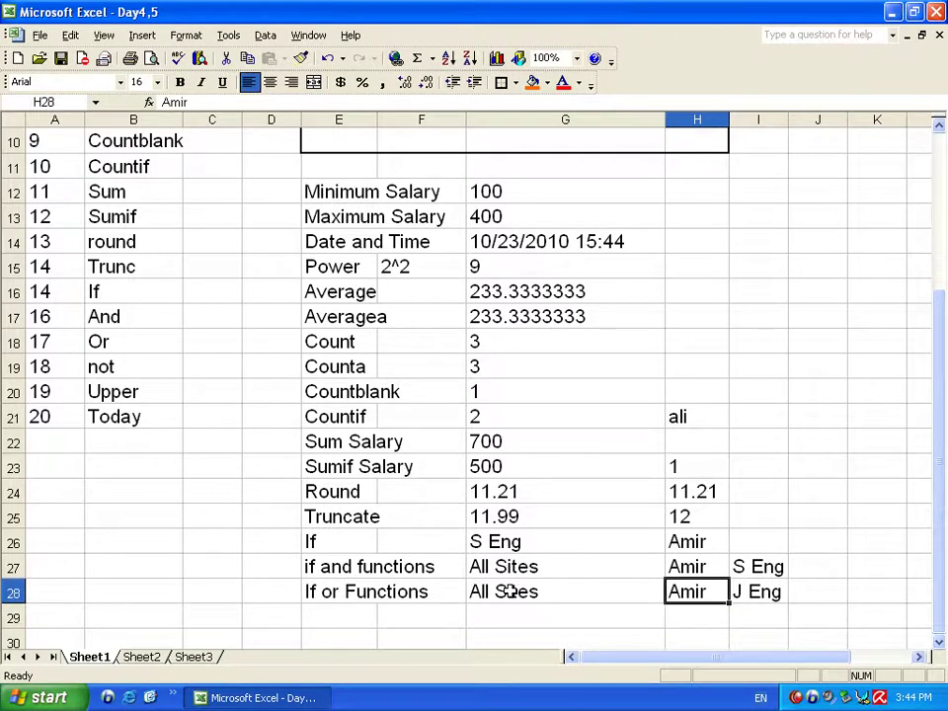
{"action": "key", "text": "Left"}
{"action": "key", "text": "Right"}
Step: Enter the label "Not" in E29 for the next function example
{"action": "left_click", "coordinate": [325, 624]}
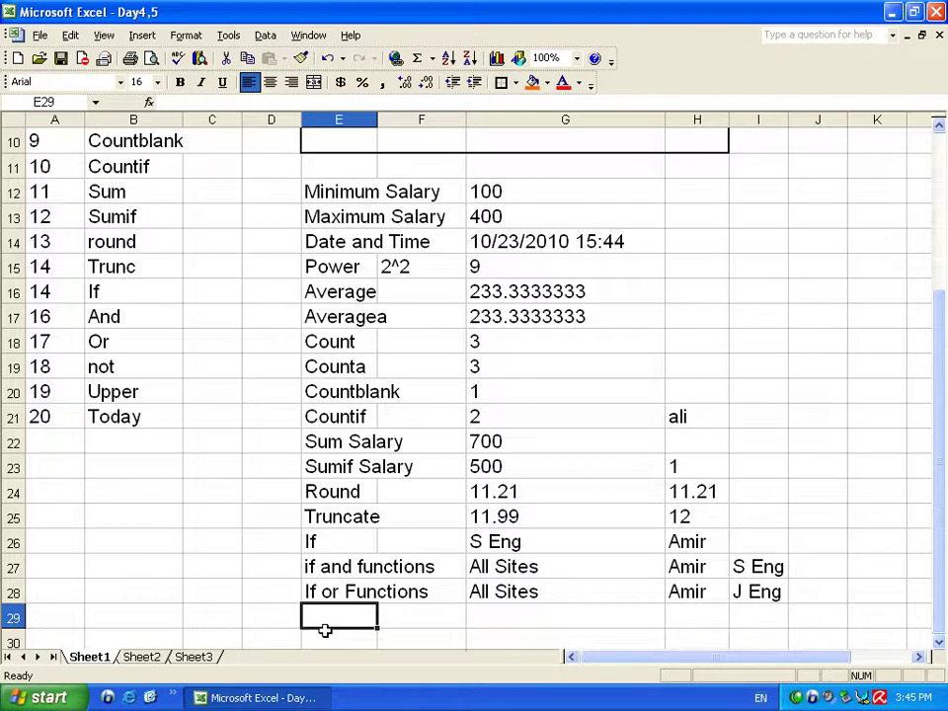
{"action": "type", "text": "NOt"}
{"action": "key", "text": "BackSpace"}
{"action": "key", "text": "BackSpace"}
{"action": "type", "text": "ot"}
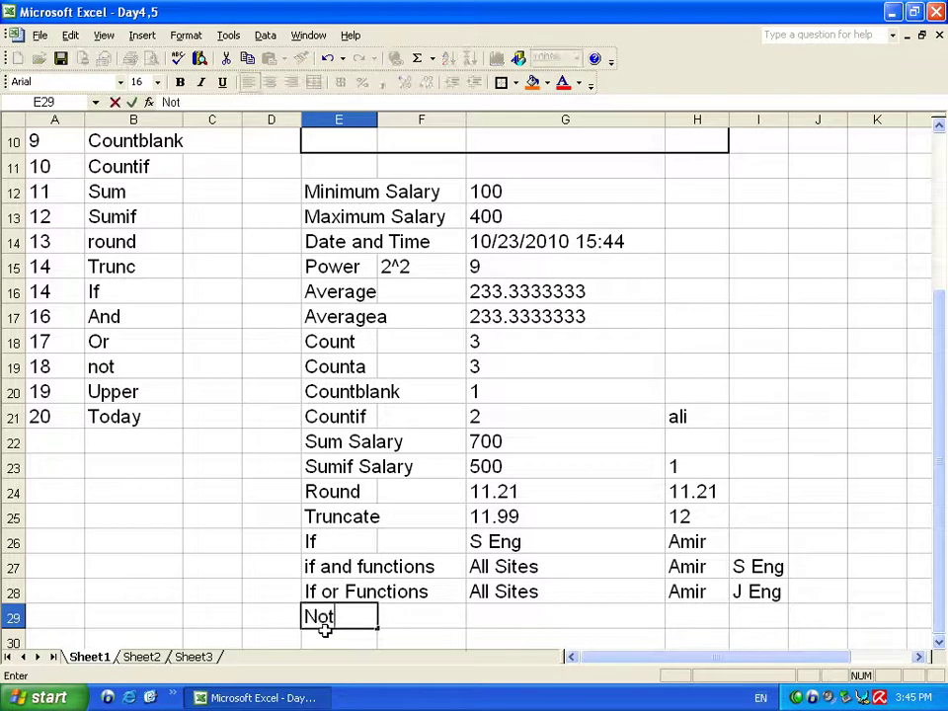
{"action": "key", "text": "Tab"}
{"action": "key", "text": "Tab"}
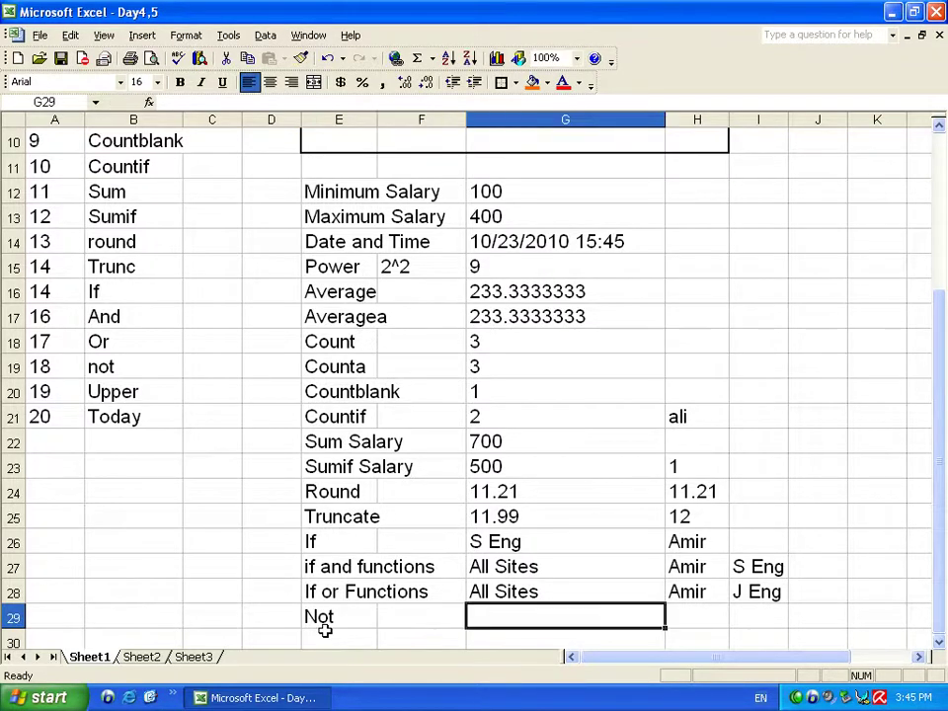
Step: Test the NOT function in G29 with =NOT(0), entering the formula twice
{"action": "type", "text": "=No"}
{"action": "key", "text": "BackSpace"}
{"action": "key", "text": "BackSpace"}
{"action": "type", "text": "not("}
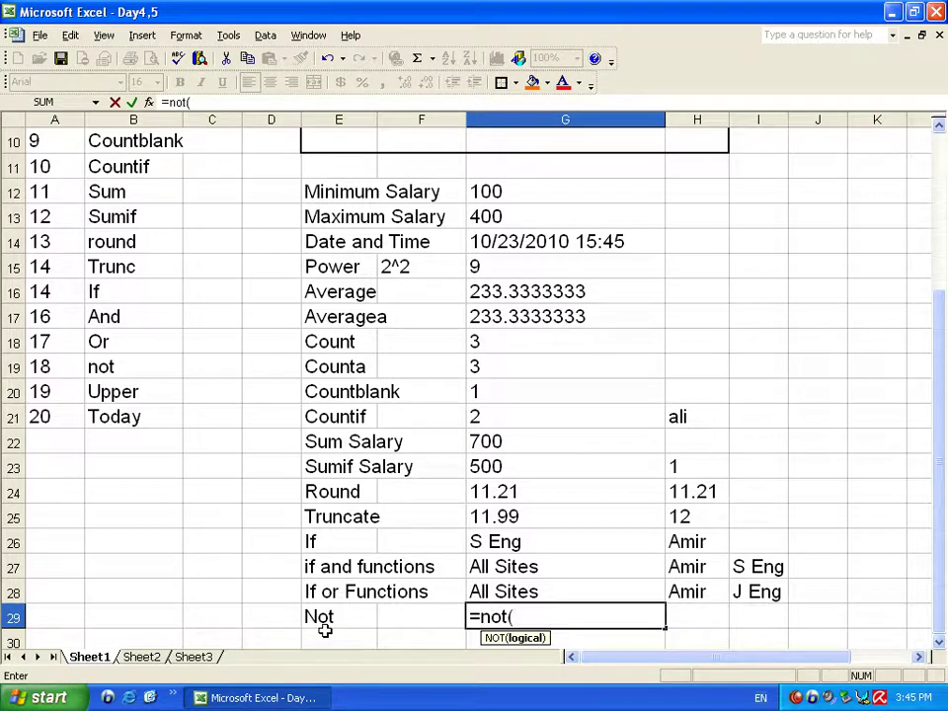
{"action": "type", "text": "0)"}
{"action": "key", "text": "Return"}
{"action": "key", "text": "Up"}
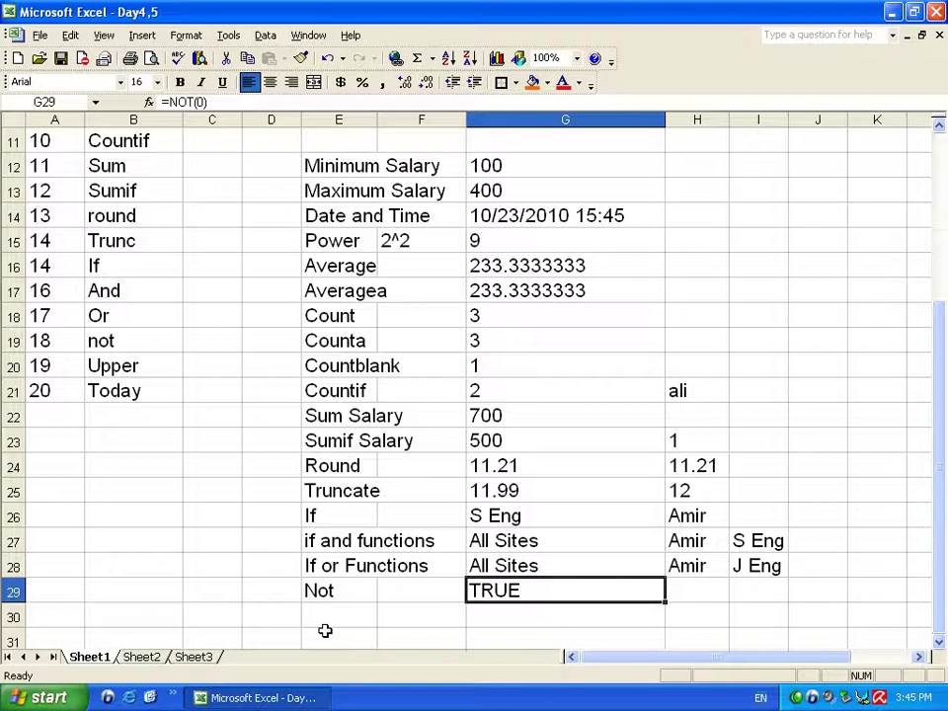
{"action": "type", "text": "=not(0)"}
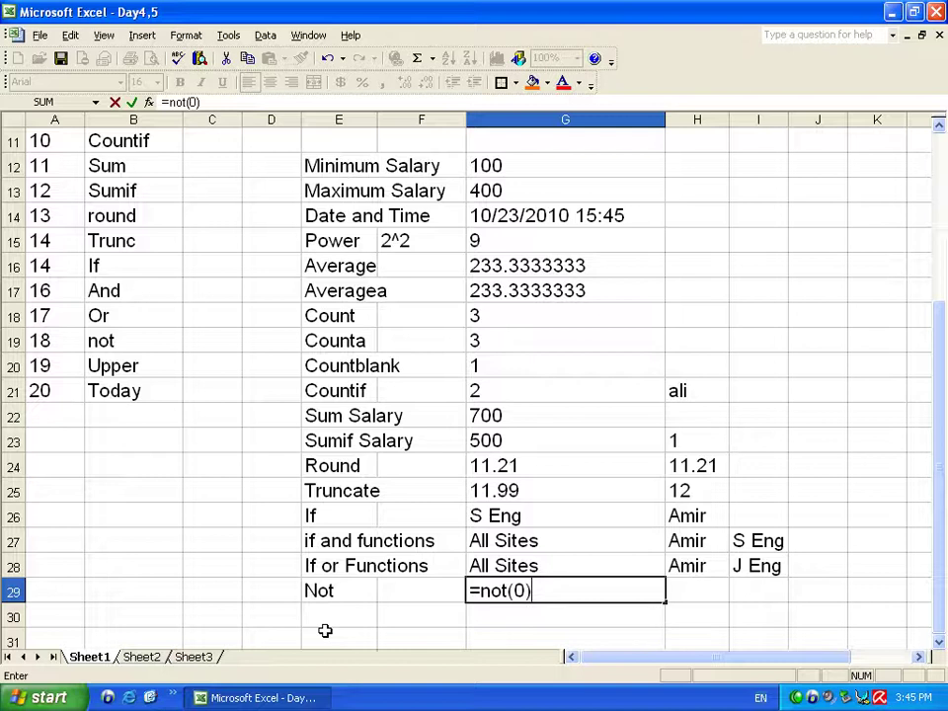
{"action": "key", "text": "Return"}
{"action": "key", "text": "Up"}
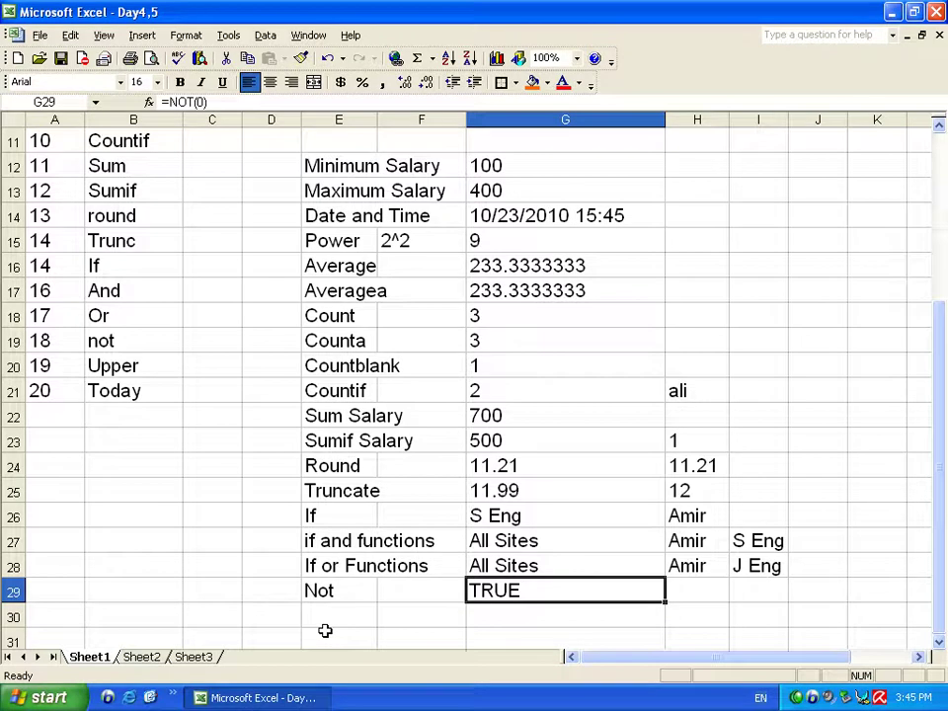
Step: Replace the content of G29 with the formula =NOT(1)
{"action": "type", "text": "not("}
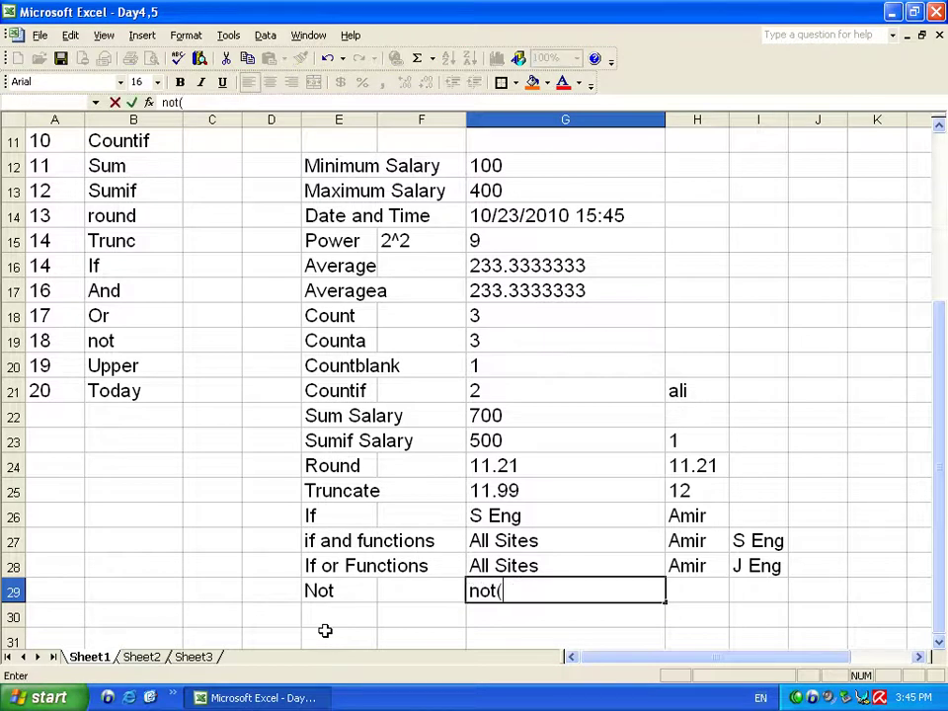
{"action": "type", "text": "1)"}
{"action": "key", "text": "Return"}
{"action": "key", "text": "Up"}
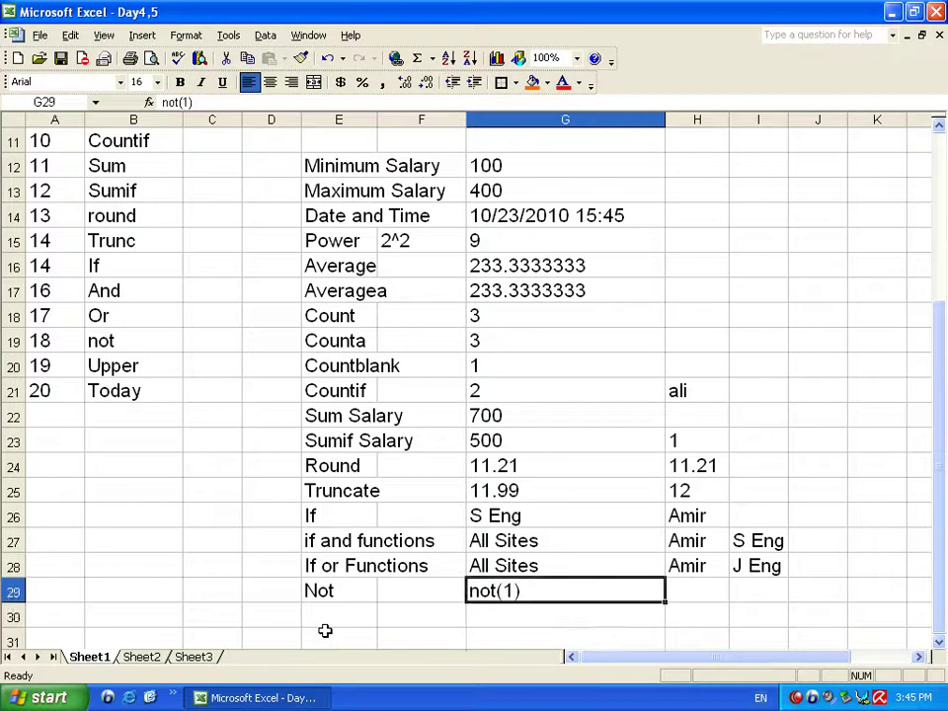
{"action": "type", "text": "=not(1"}
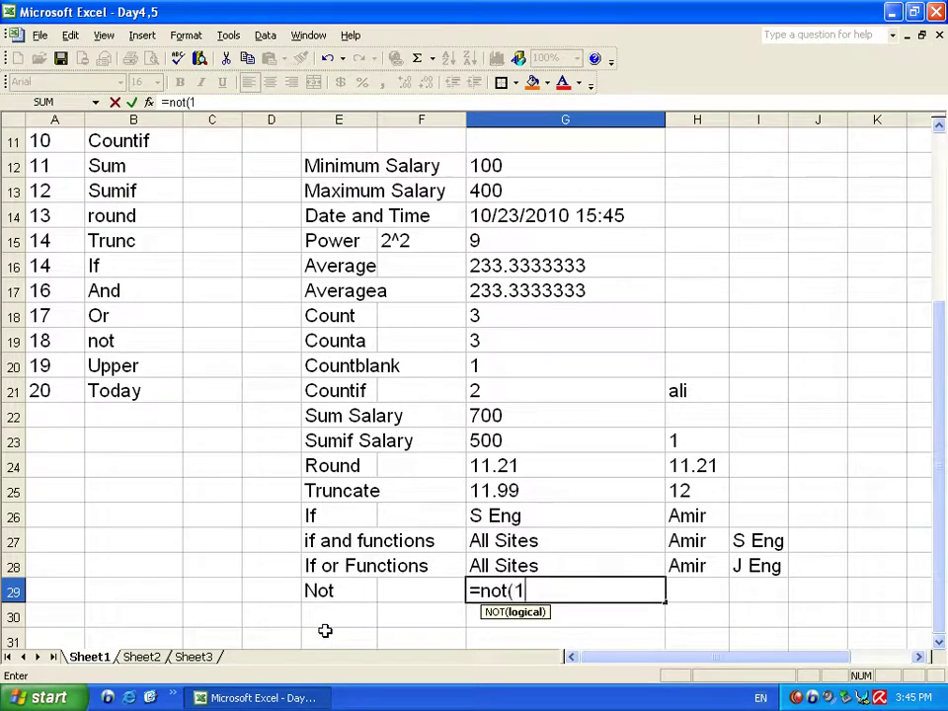
{"action": "key", "text": "Return"}
{"action": "key", "text": "Up"}
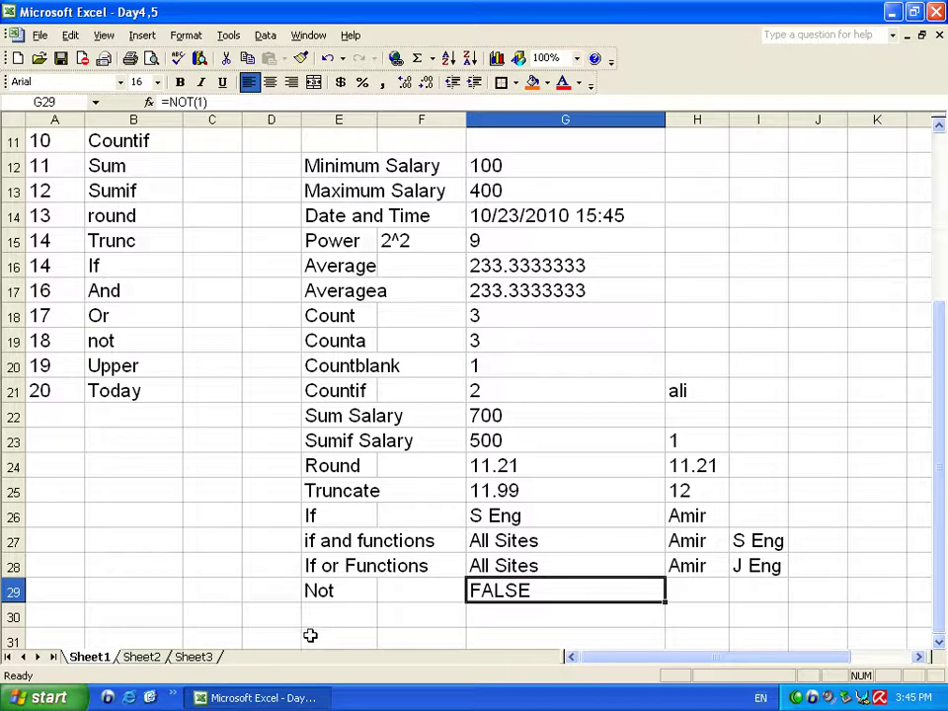
Step: Re-enter the NOT formula in G29 with 1 as its argument
{"action": "type", "text": "=not("}
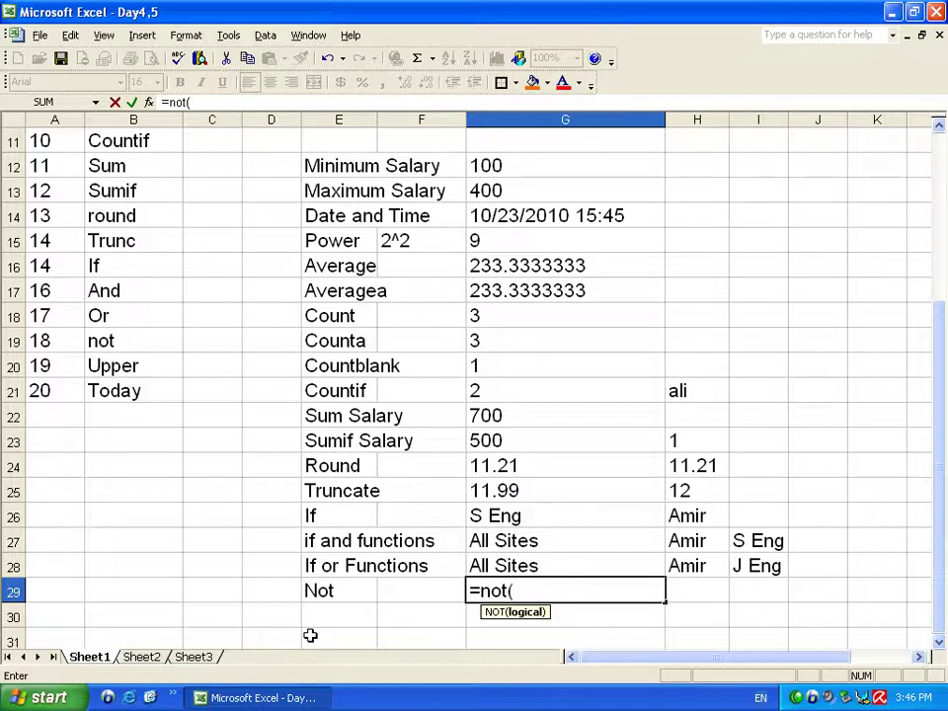
{"action": "type", "text": "123"}
{"action": "key", "text": "BackSpace"}
{"action": "key", "text": "BackSpace"}
{"action": "type", "text": ")"}
{"action": "key", "text": "Return"}
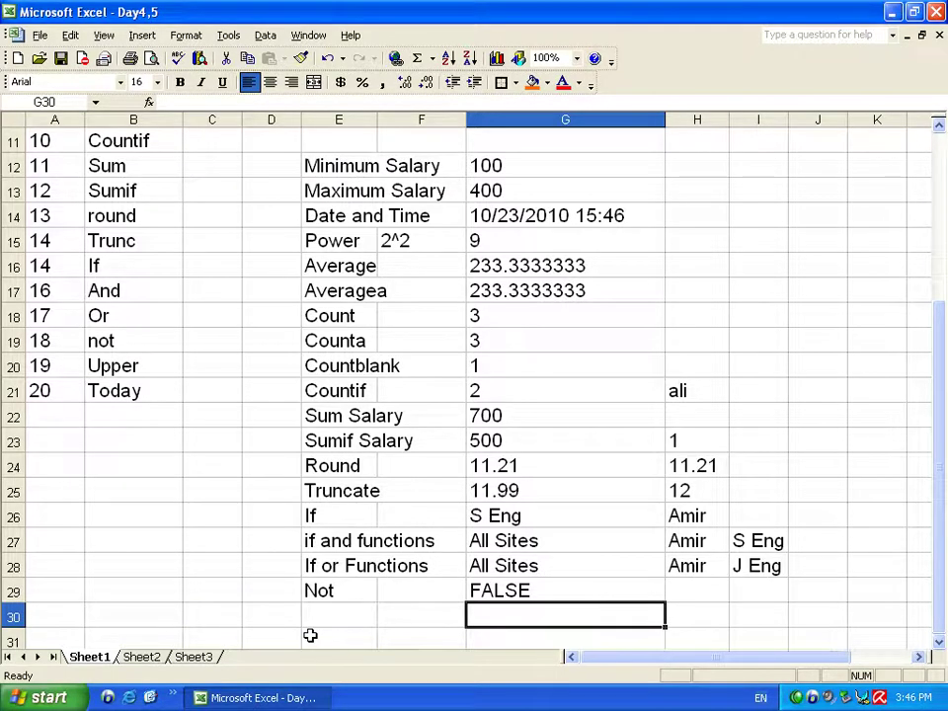
Step: Enter the label "Upper" in E30 for the next function example
{"action": "key", "text": "Left"}
{"action": "key", "text": "Left"}
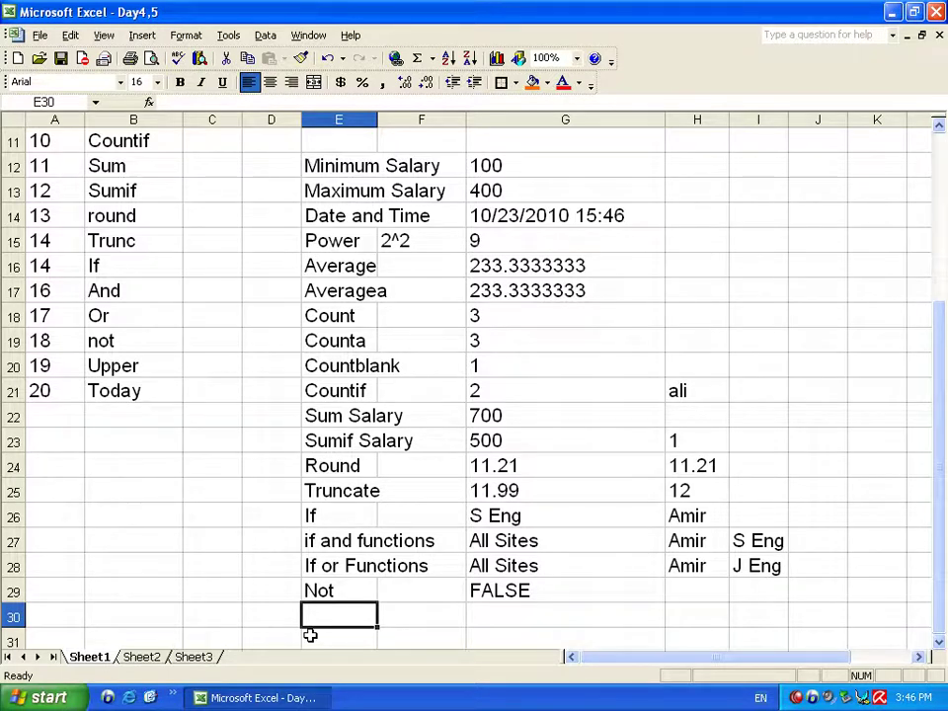
{"action": "type", "text": "Upe"}
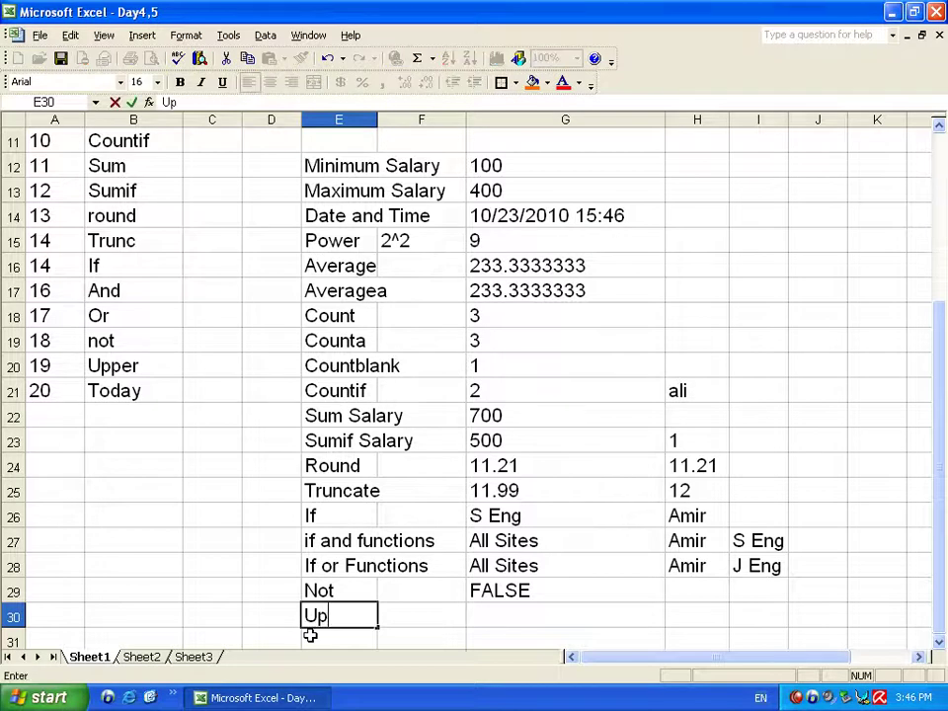
{"action": "key", "text": "BackSpace"}
{"action": "type", "text": "oper"}
{"action": "key", "text": "BackSpace"}
{"action": "key", "text": "BackSpace"}
{"action": "key", "text": "BackSpace"}
{"action": "key", "text": "BackSpace"}
{"action": "type", "text": "per"}
{"action": "key", "text": "Tab"}
{"action": "key", "text": "Tab"}
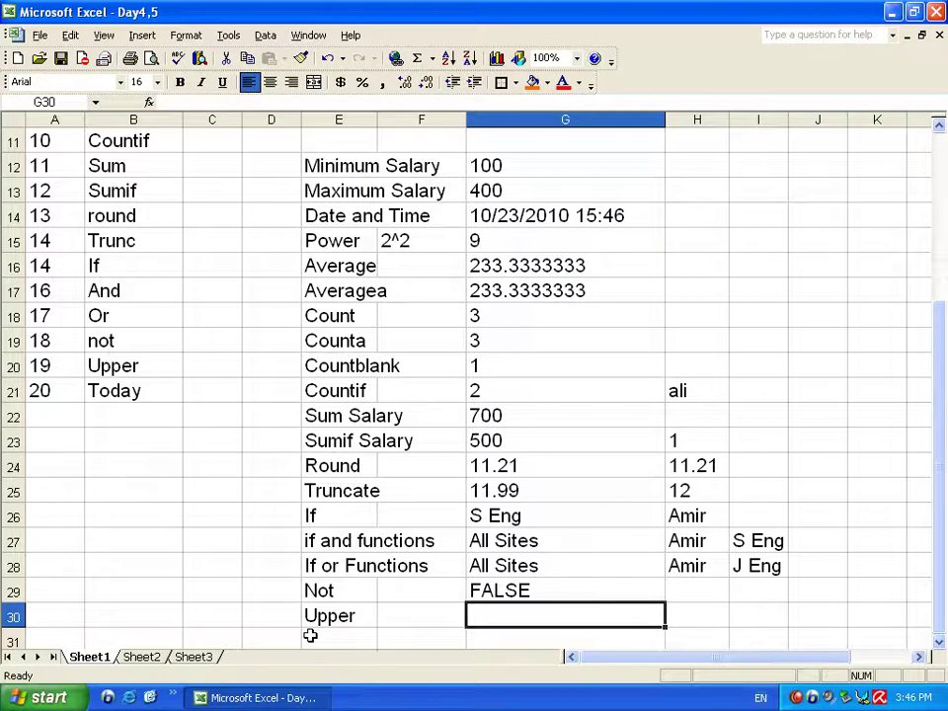
Step: Enter the formula =UPPER(H30) in G30 to convert the text in H30 to capitals
{"action": "type", "text": "="}
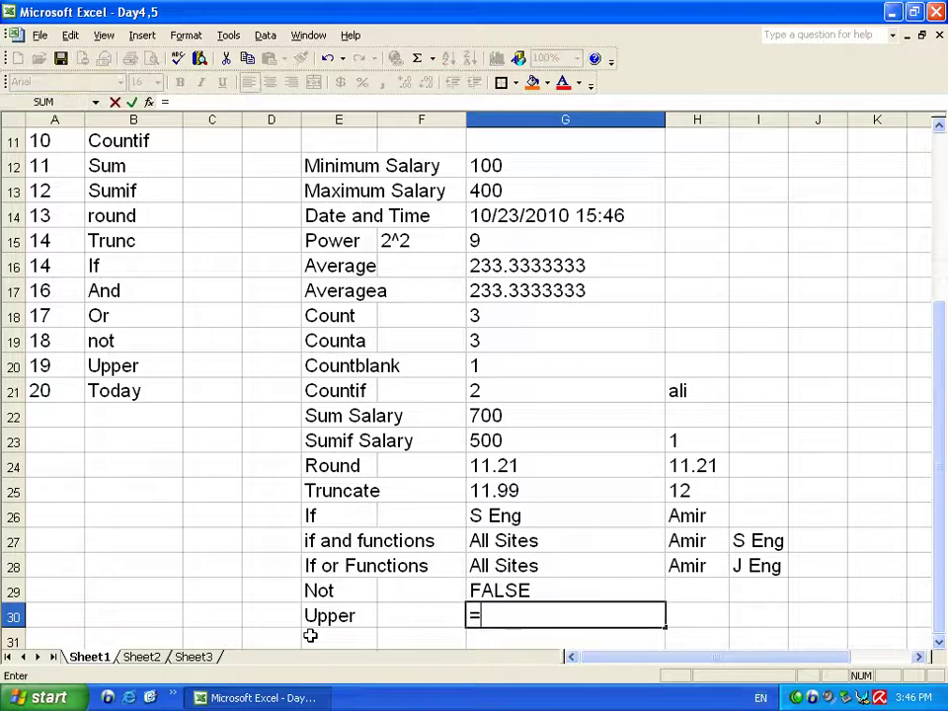
{"action": "type", "text": "upper("}
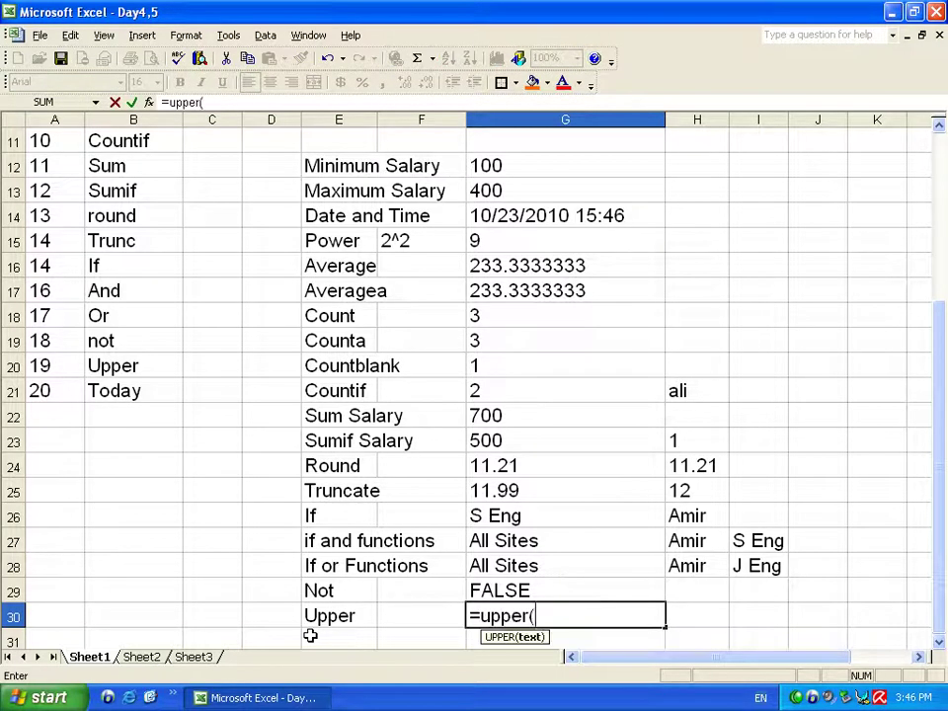
{"action": "key", "text": "Right"}
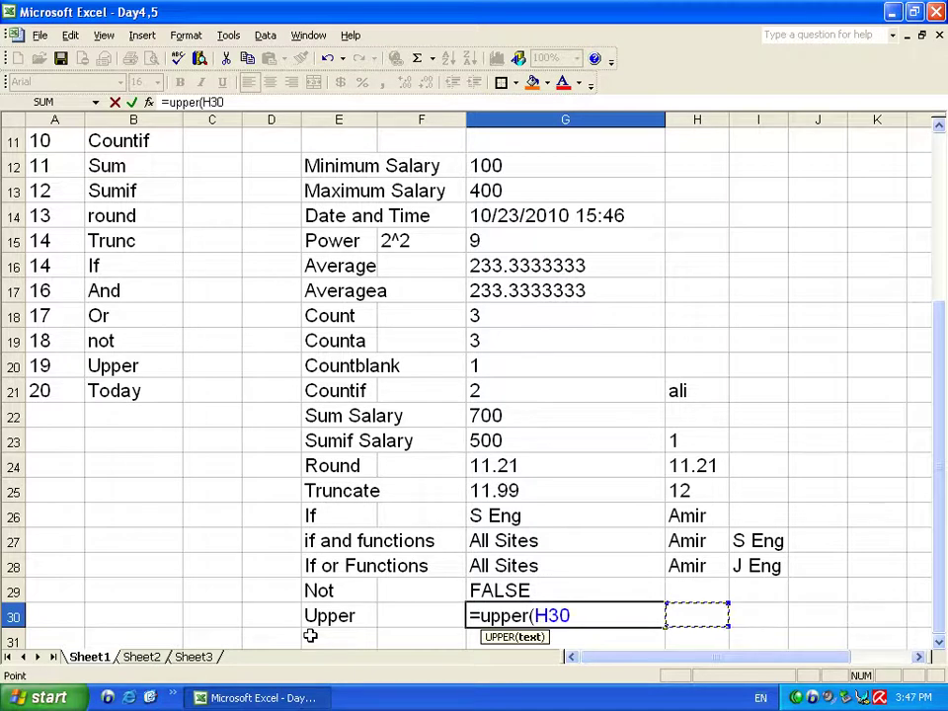
{"action": "type", "text": ")"}
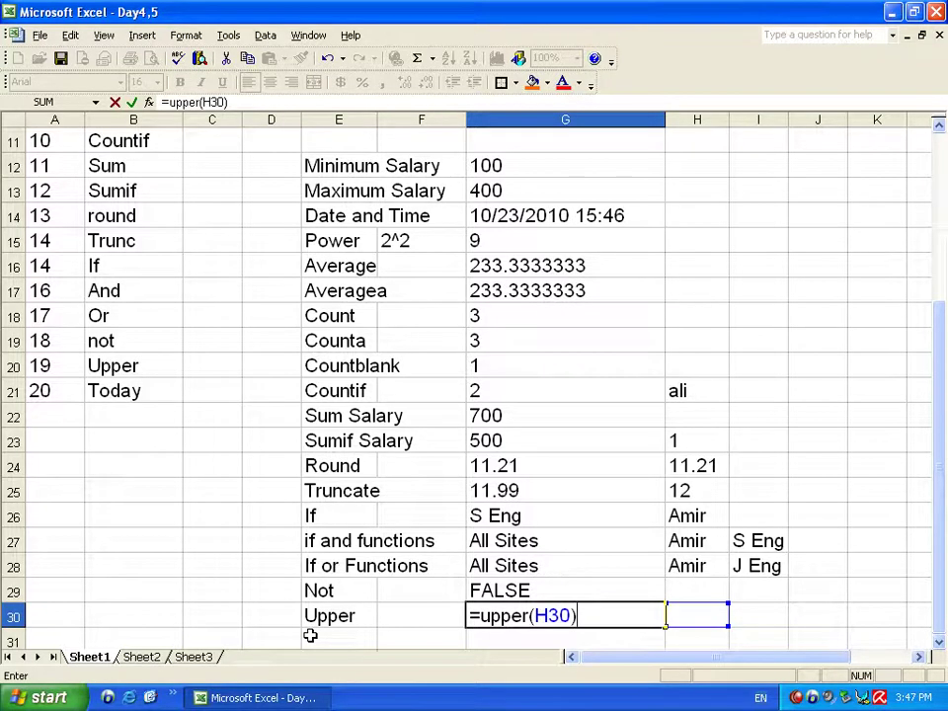
{"action": "key", "text": "Return"}
Step: Enter a lowercase sample name in H30 and check the UPPER formula in G30
{"action": "key", "text": "Up"}
{"action": "key", "text": "Down"}
{"action": "key", "text": "Right"}
{"action": "key", "text": "Up"}
{"action": "type", "text": "ali"}
{"action": "key", "text": "Return"}
{"action": "key", "text": "Up"}
{"action": "key", "text": "Left"}
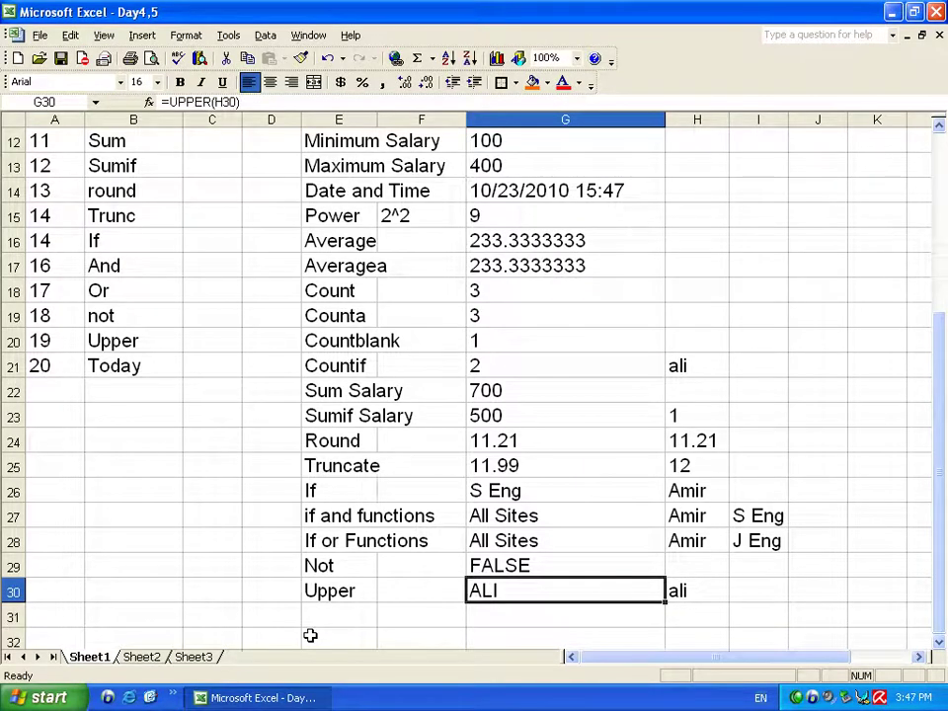
Step: Label cell E31 "Date" for the current-date function example
{"action": "key", "text": "Down"}
{"action": "key", "text": "Left"}
{"action": "key", "text": "Left"}
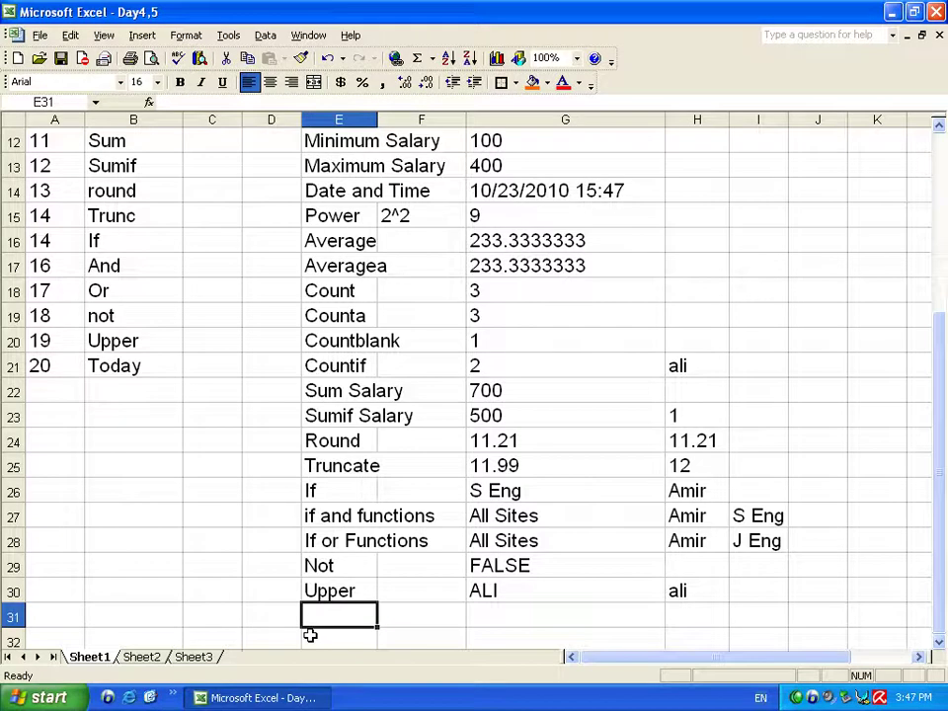
{"action": "type", "text": "today"}
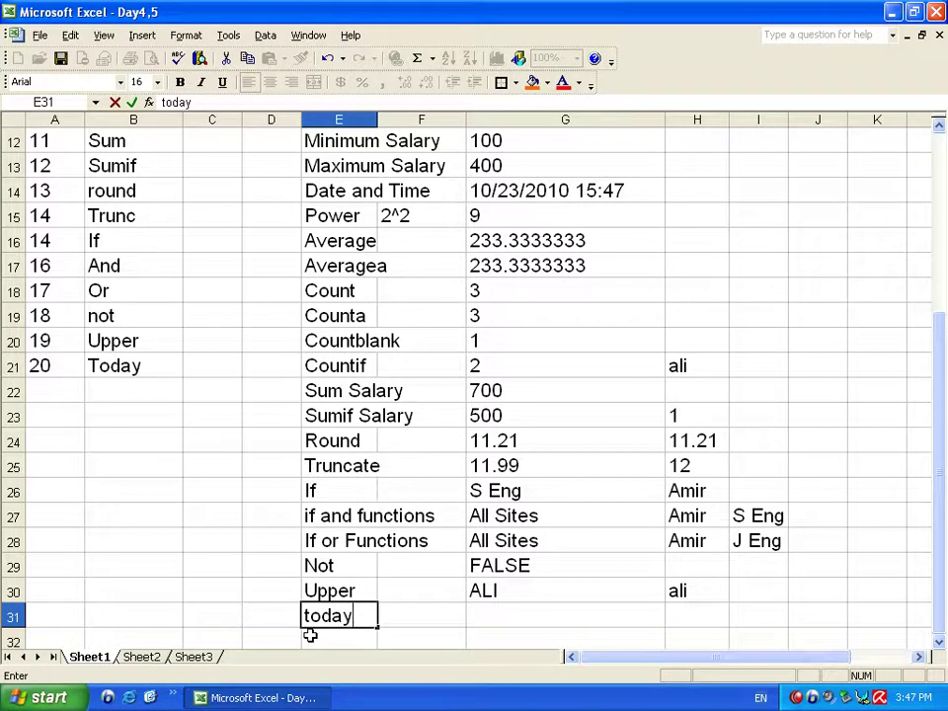
{"action": "key", "text": "Tab"}
{"action": "key", "text": "Left"}
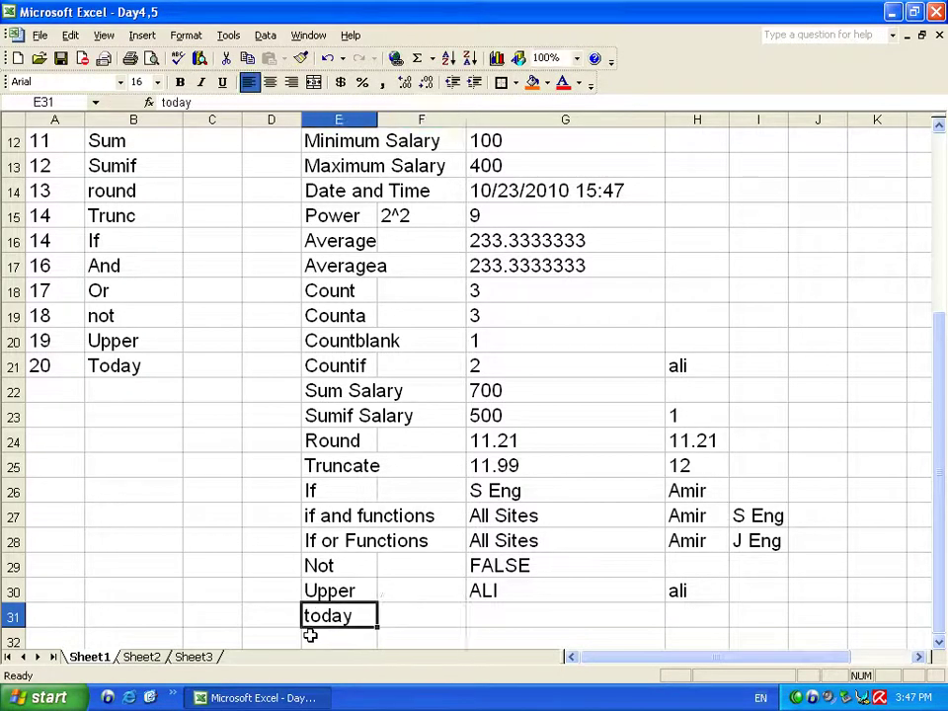
{"action": "type", "text": "Date"}
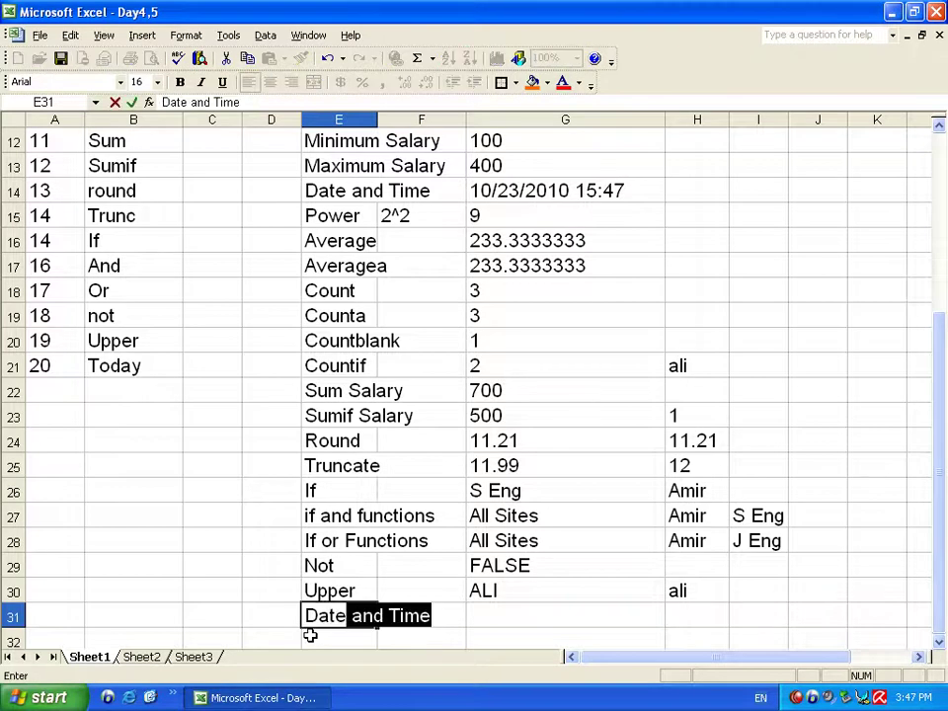
{"action": "key", "text": "BackSpace"}
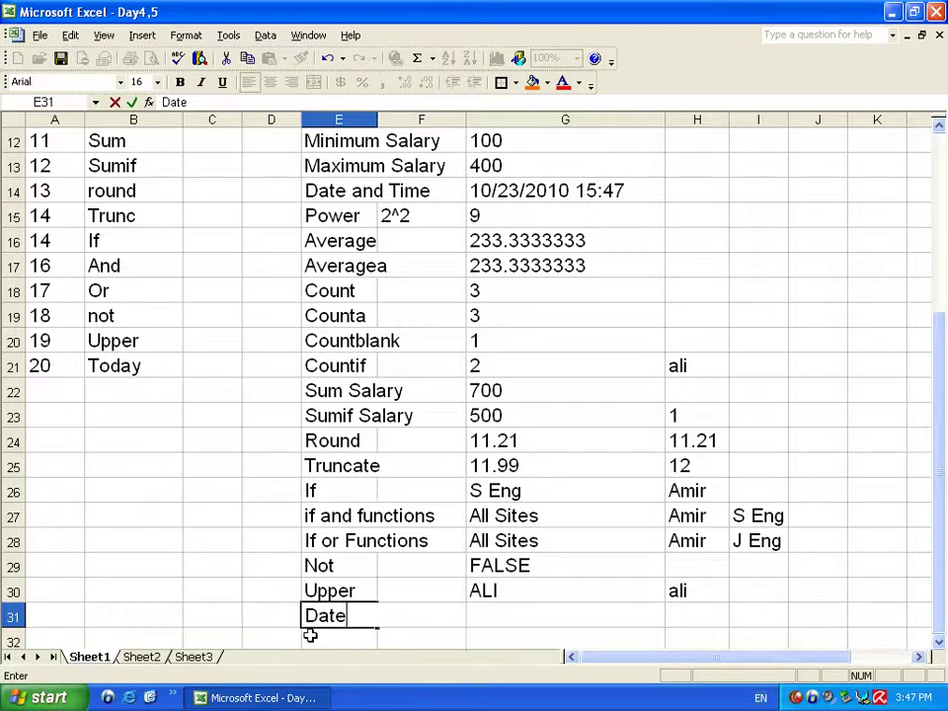
Step: Enter the formula =TODAY() in G31 beside the Date label
{"action": "key", "text": "Right"}
{"action": "key", "text": "Right"}
{"action": "type", "text": "=todya"}
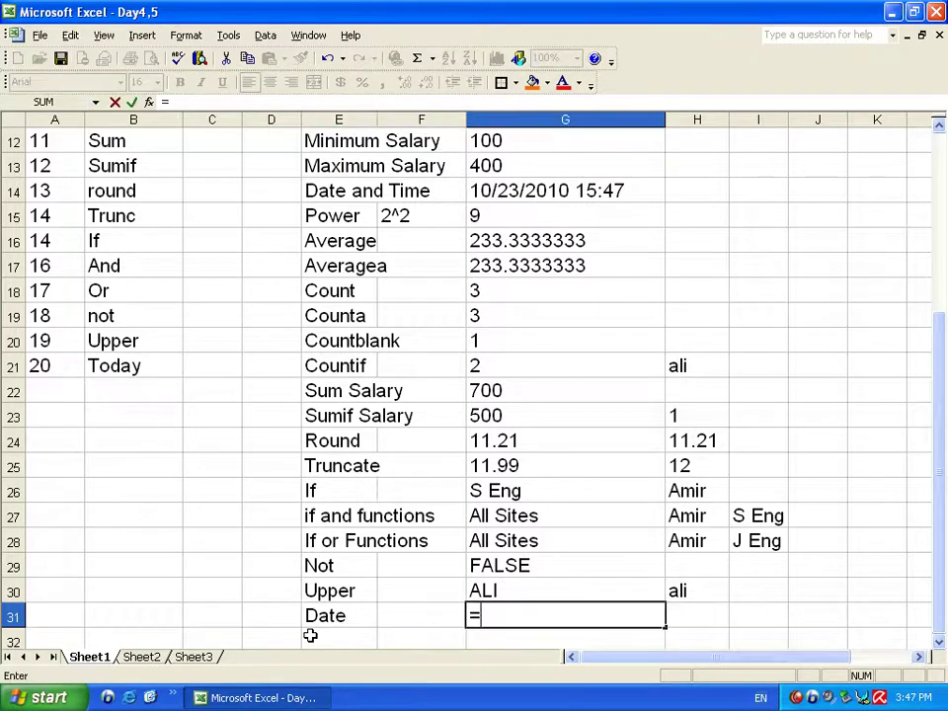
{"action": "key", "text": "BackSpace"}
{"action": "key", "text": "BackSpace"}
{"action": "type", "text": "ay("}
{"action": "key", "text": "BackSpace"}
{"action": "key", "text": "BackSpace"}
{"action": "key", "text": "BackSpace"}
{"action": "type", "text": "a7"}
{"action": "key", "text": "BackSpace"}
{"action": "type", "text": "y("}
{"action": "key", "text": "Return"}
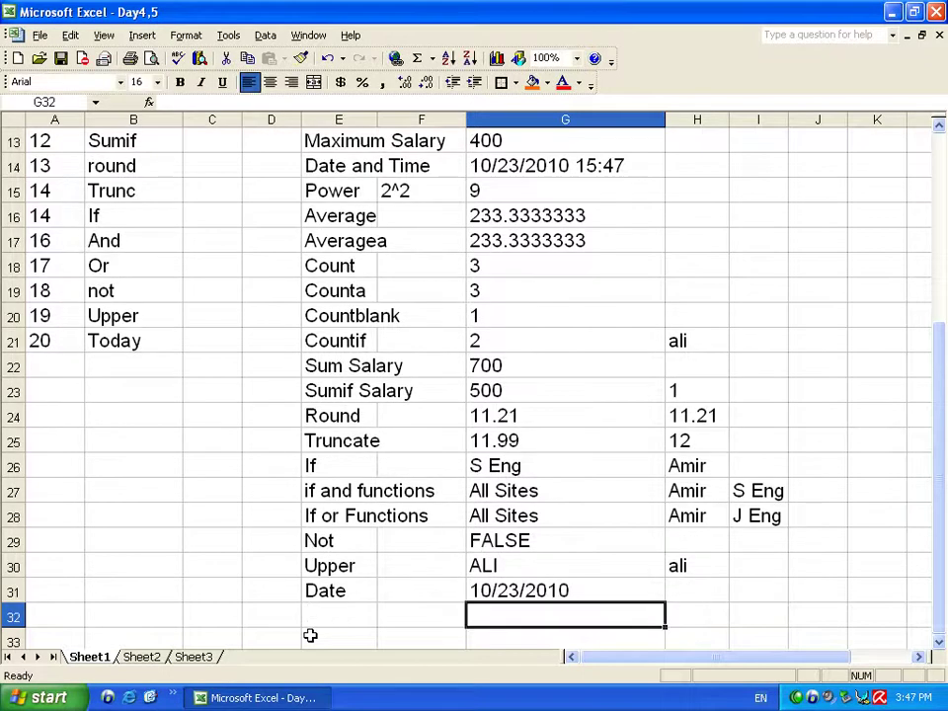
{"action": "key", "text": "Up"}
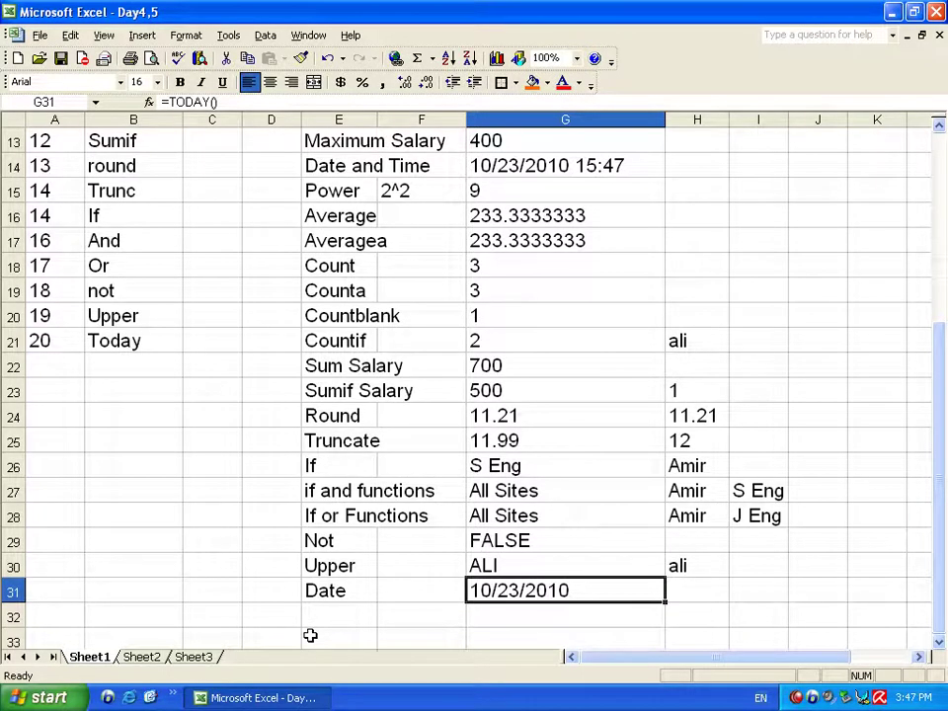
Step: Re-enter the current-date formula in G31 as =today() with both parentheses
{"action": "key", "text": "Down"}
{"action": "key", "text": "Left"}
{"action": "key", "text": "Right"}
{"action": "key", "text": "Up"}
{"action": "type", "text": "="}
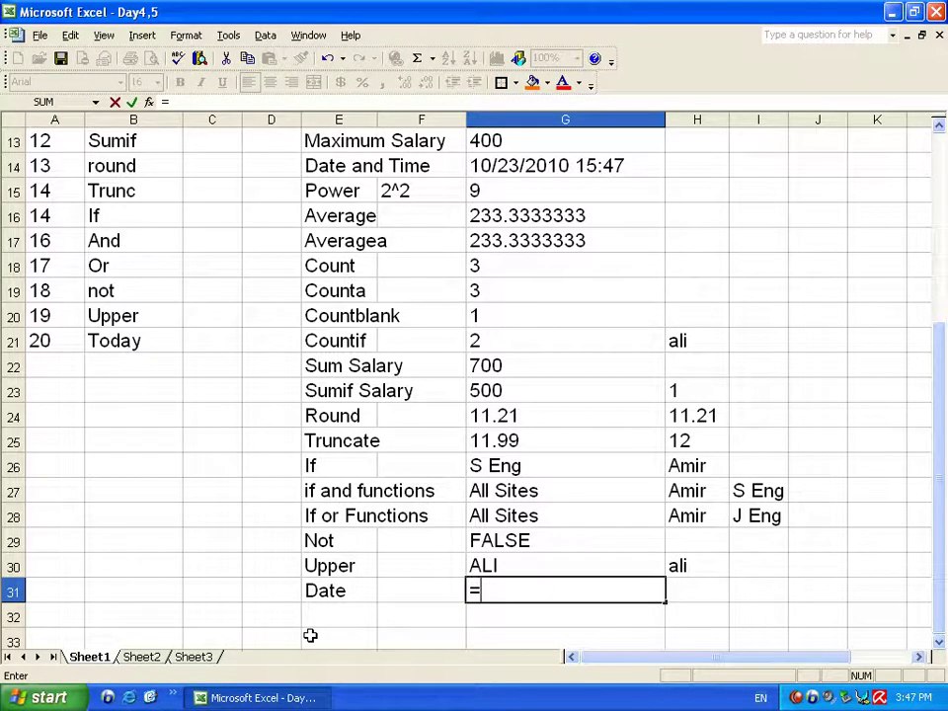
{"action": "type", "text": "today"}
{"action": "key", "text": "BackSpace"}
{"action": "type", "text": "ay()"}
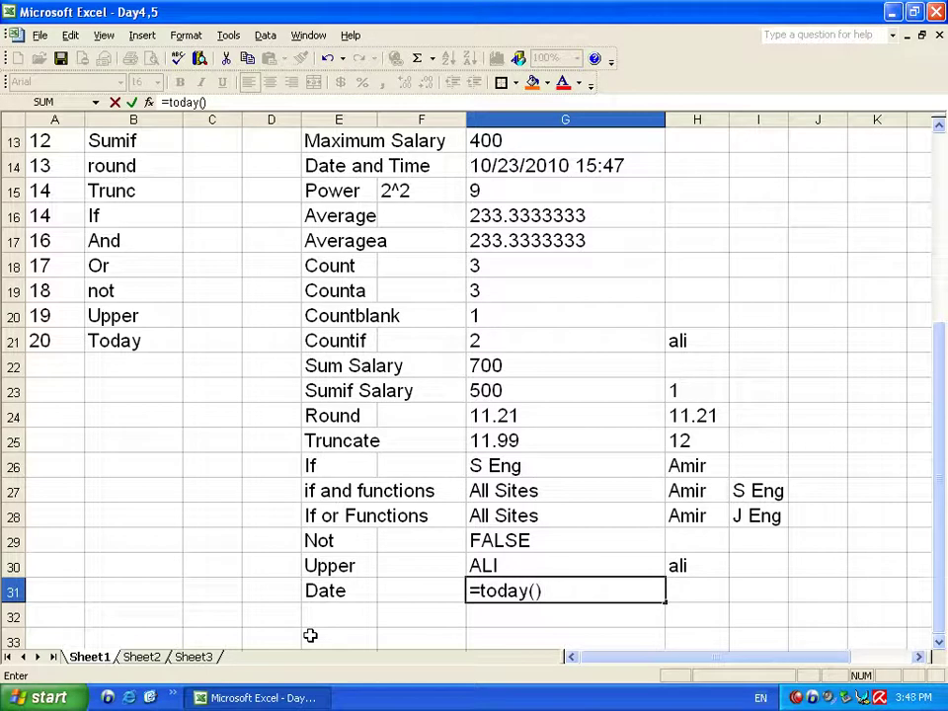
{"action": "key", "text": "Return"}
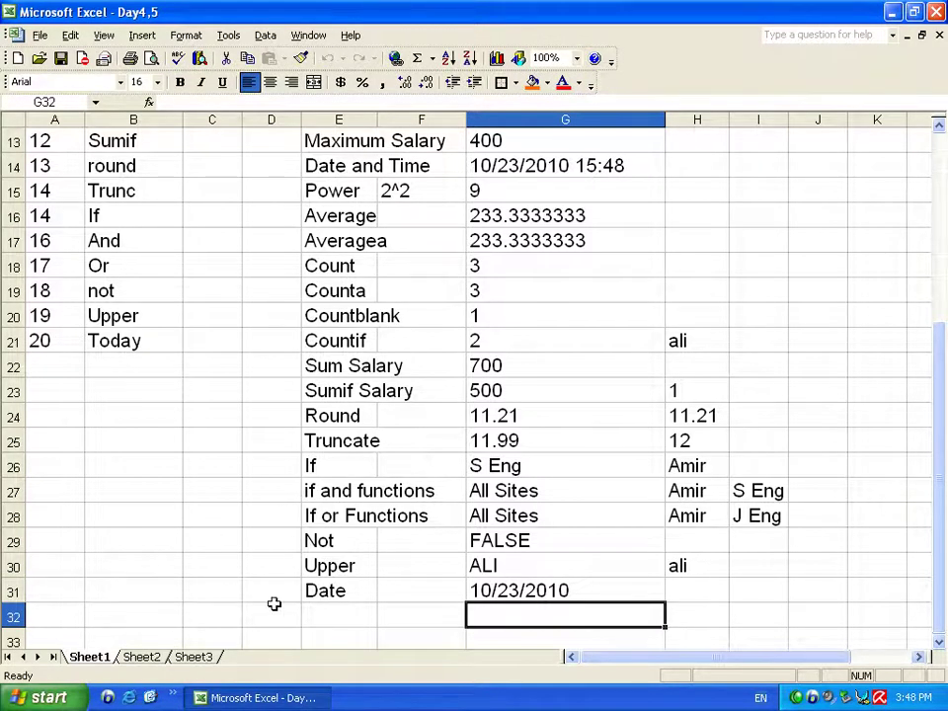
{"action": "left_click", "coordinate": [111, 360]}
{"action": "left_click", "coordinate": [126, 340]}
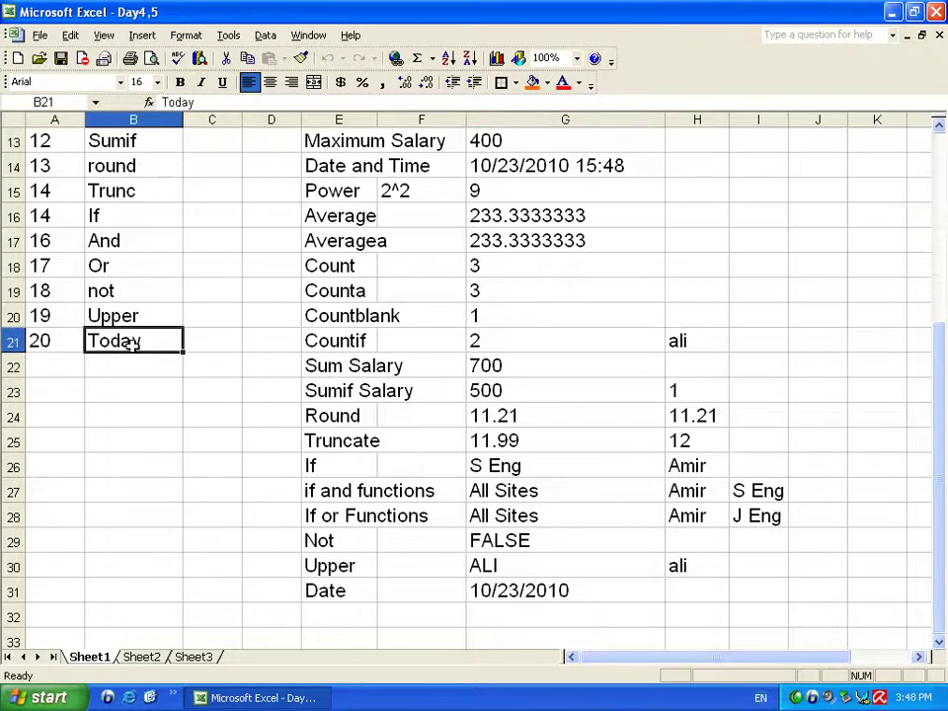
{"action": "scroll", "coordinate": [247, 316], "scroll_direction": "up", "scroll_amount": 4}
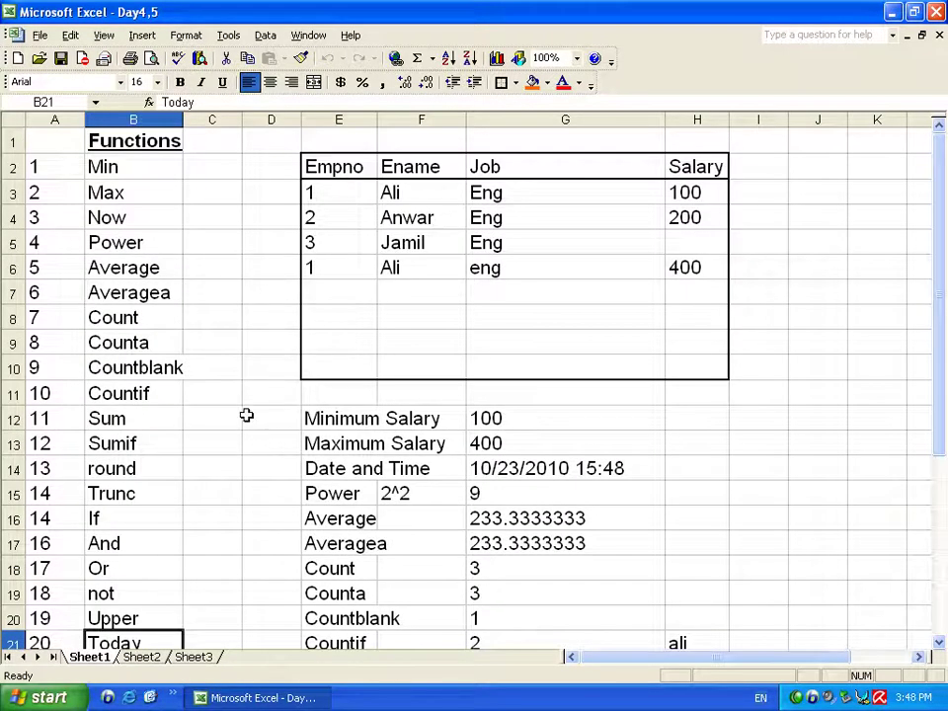
{"action": "scroll", "coordinate": [508, 415], "scroll_direction": "down", "scroll_amount": 1}
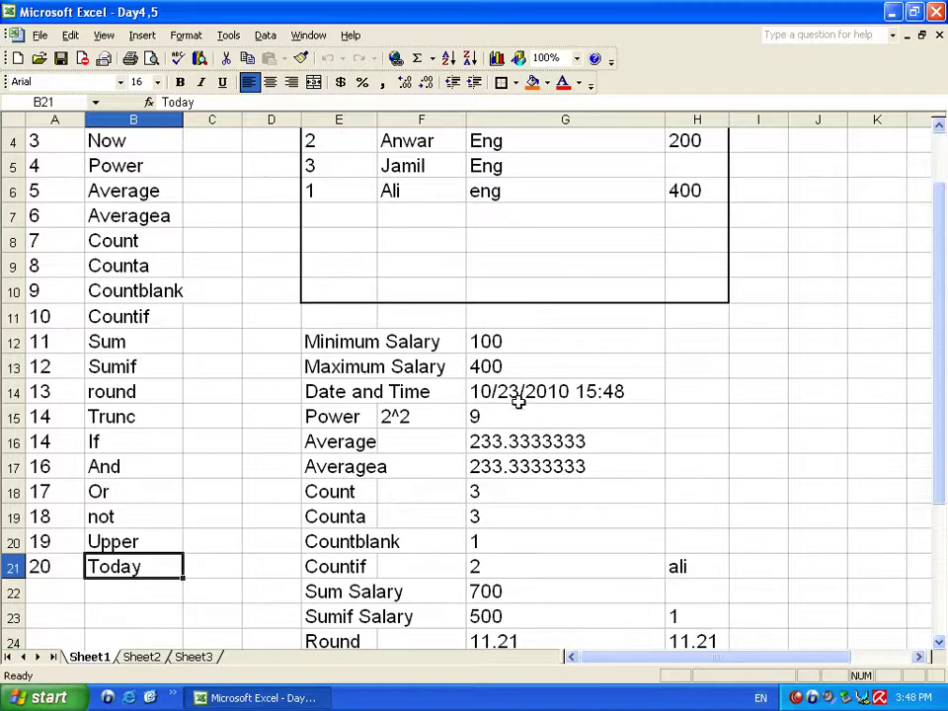
{"action": "left_click", "coordinate": [73, 589]}
{"action": "left_click", "coordinate": [102, 563]}
{"action": "right_click", "coordinate": [862, 699]}
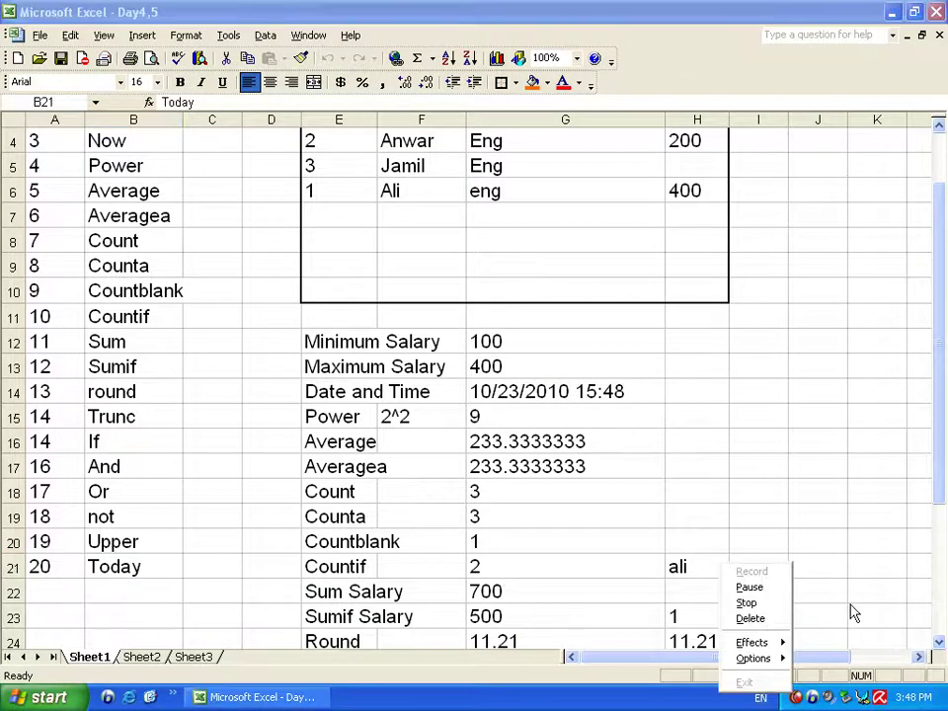